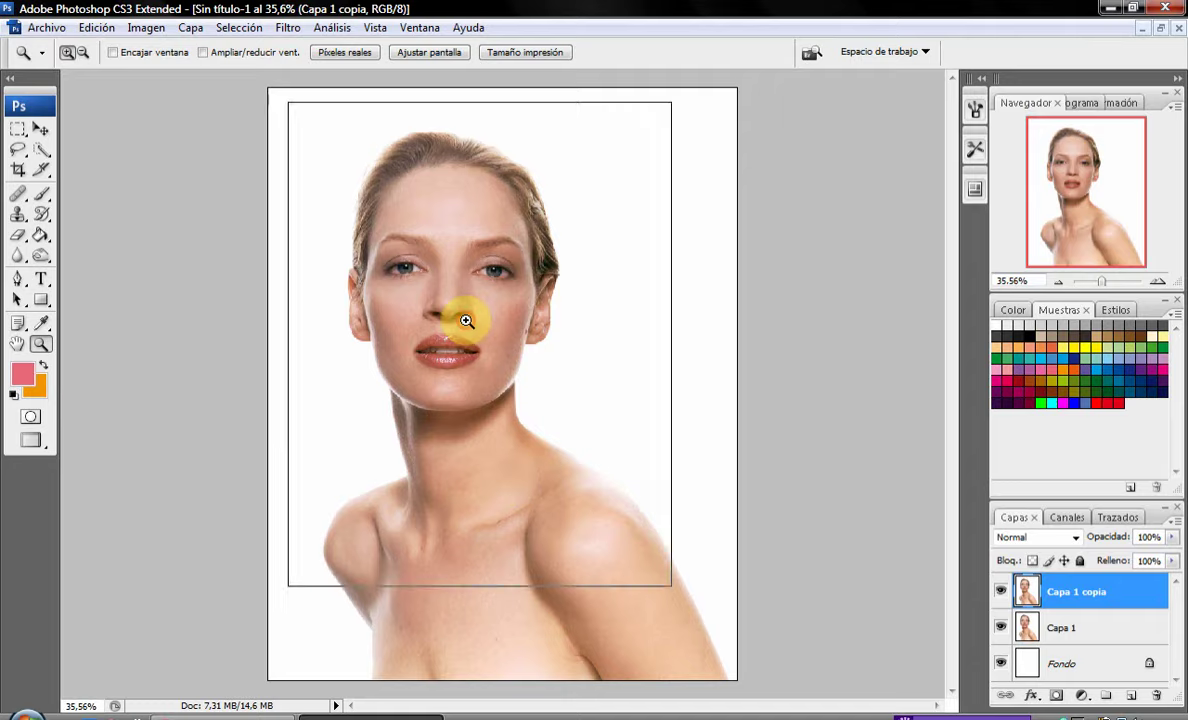
Zoom in on the portrait, fit it on screen, then show the face at 100%.
{"action": "left_click", "coordinate": [468, 316]}
{"action": "left_click", "coordinate": [375, 468]}
{"action": "left_click", "coordinate": [370, 470]}
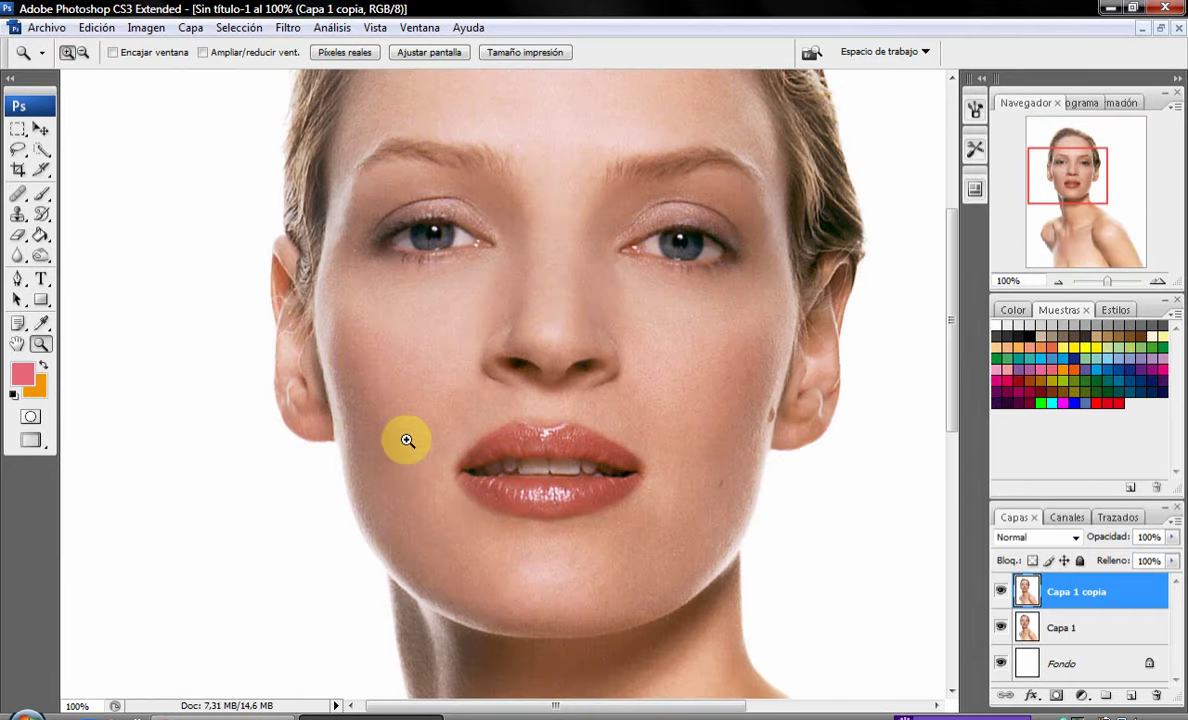
{"action": "left_click", "coordinate": [576, 380]}
{"action": "left_click", "coordinate": [575, 380], "text": "alt"}
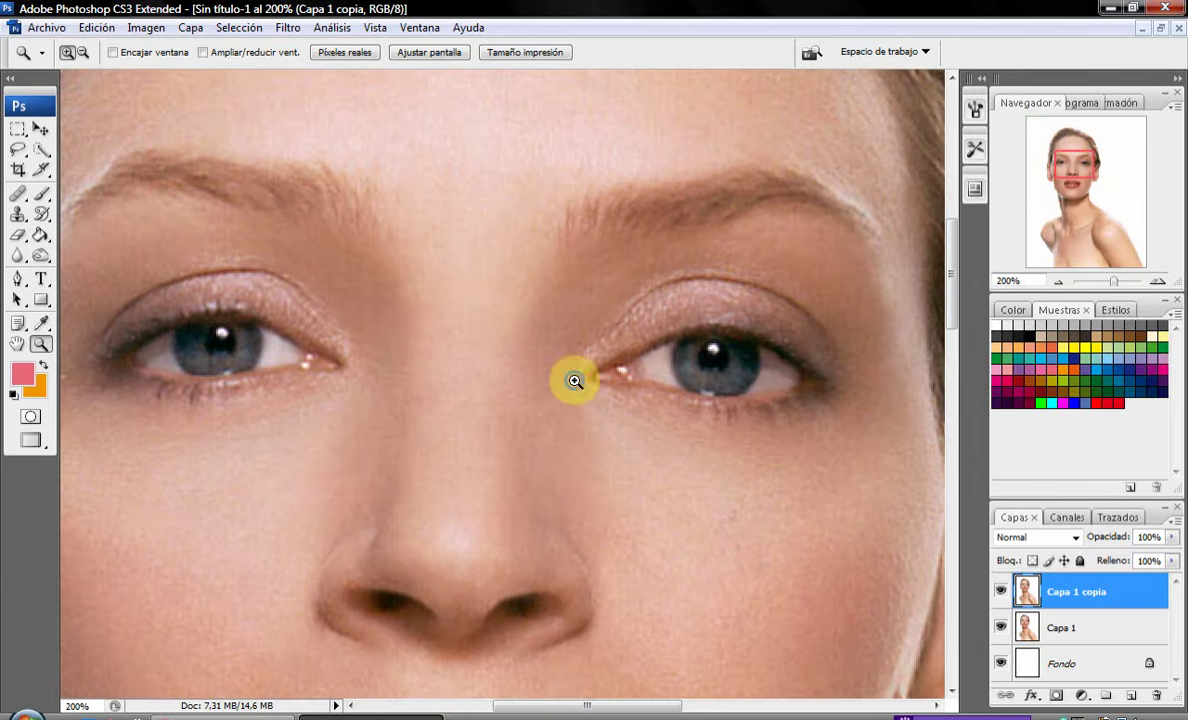
{"action": "right_click", "coordinate": [575, 380]}
{"action": "left_click", "coordinate": [630, 393]}
{"action": "left_click", "coordinate": [445, 283]}
{"action": "left_click", "coordinate": [392, 410]}
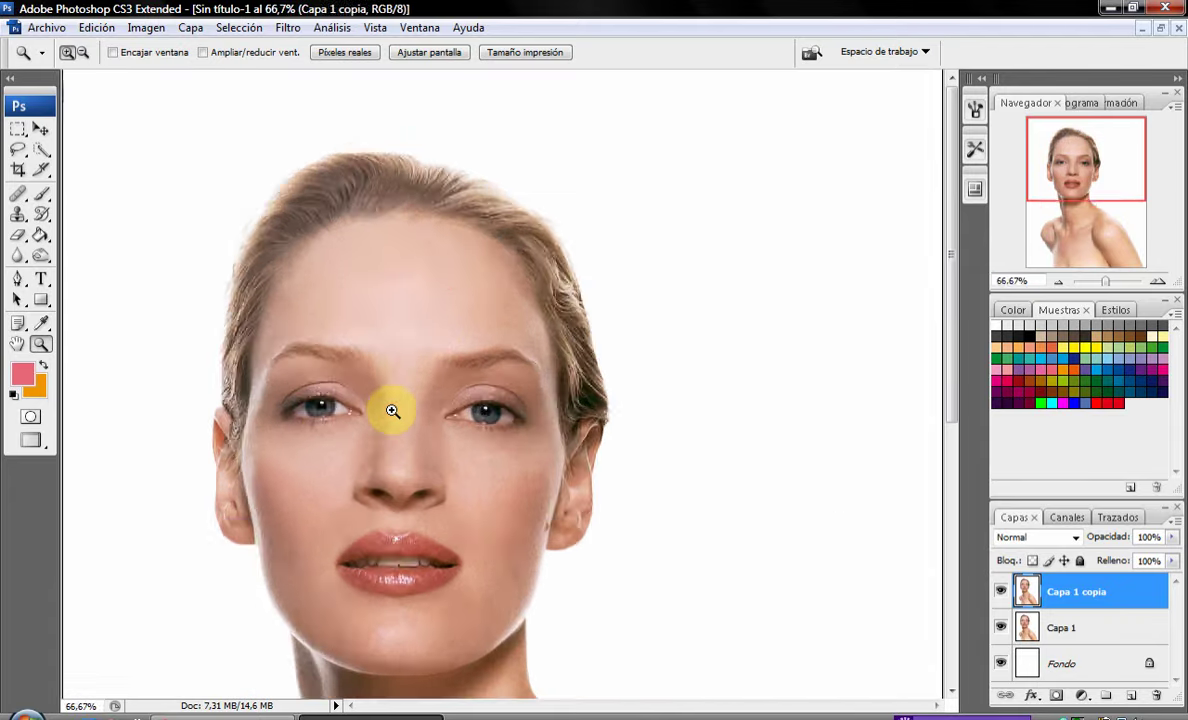
{"action": "left_click", "coordinate": [390, 410]}
Darken both eyebrows with a dark brown 19 px brush at 5% opacity, 2% hardness.
{"action": "left_click", "coordinate": [43, 194]}
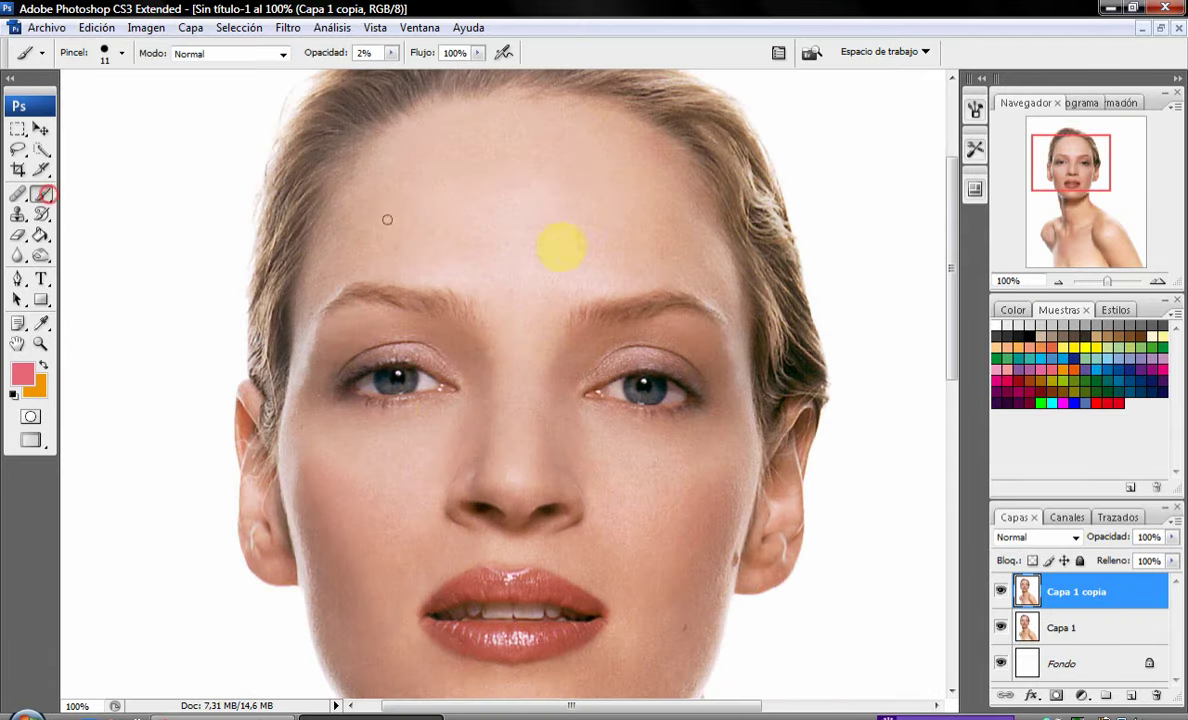
{"action": "left_click", "coordinate": [1075, 328]}
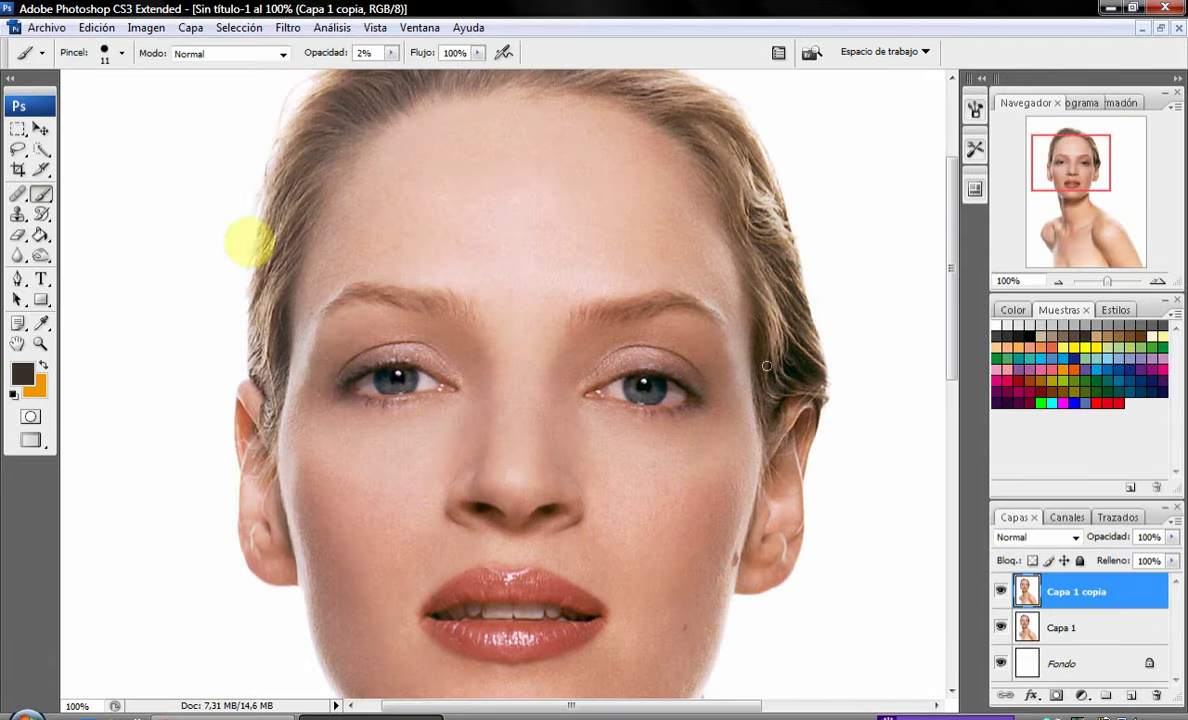
{"action": "right_click", "coordinate": [397, 265]}
{"action": "left_click_drag", "start_coordinate": [437, 306], "coordinate": [445, 302]}
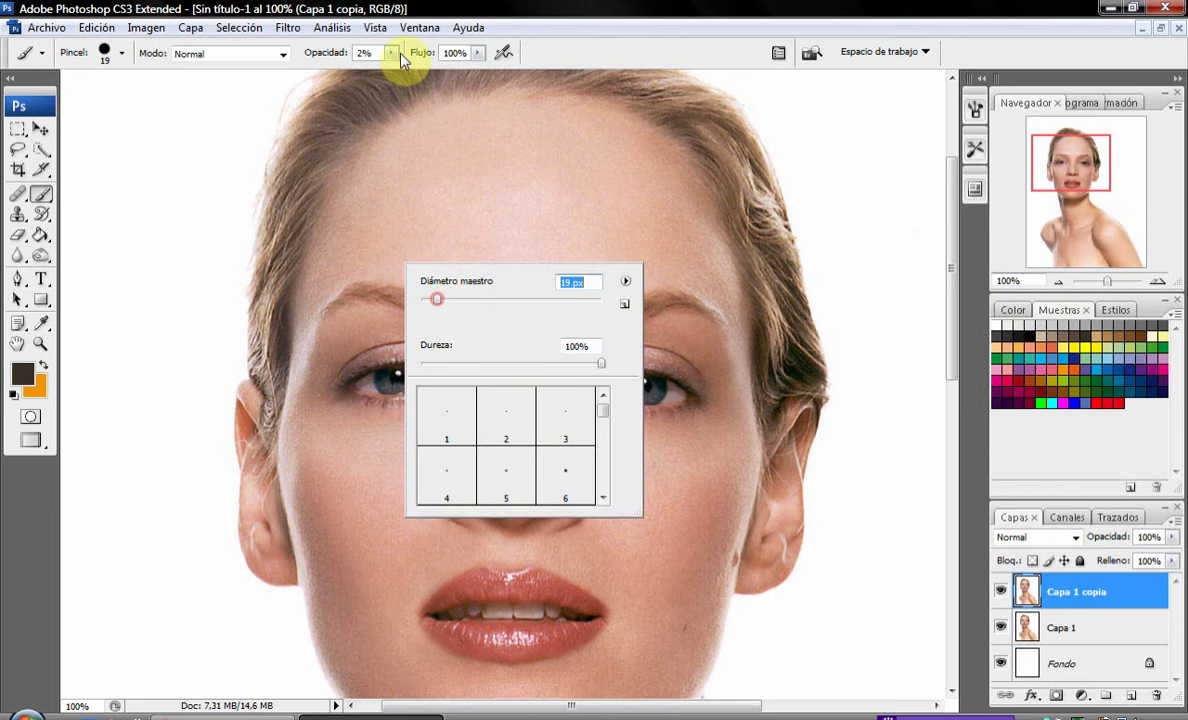
{"action": "left_click", "coordinate": [393, 52]}
{"action": "left_click_drag", "start_coordinate": [397, 75], "coordinate": [394, 72]}
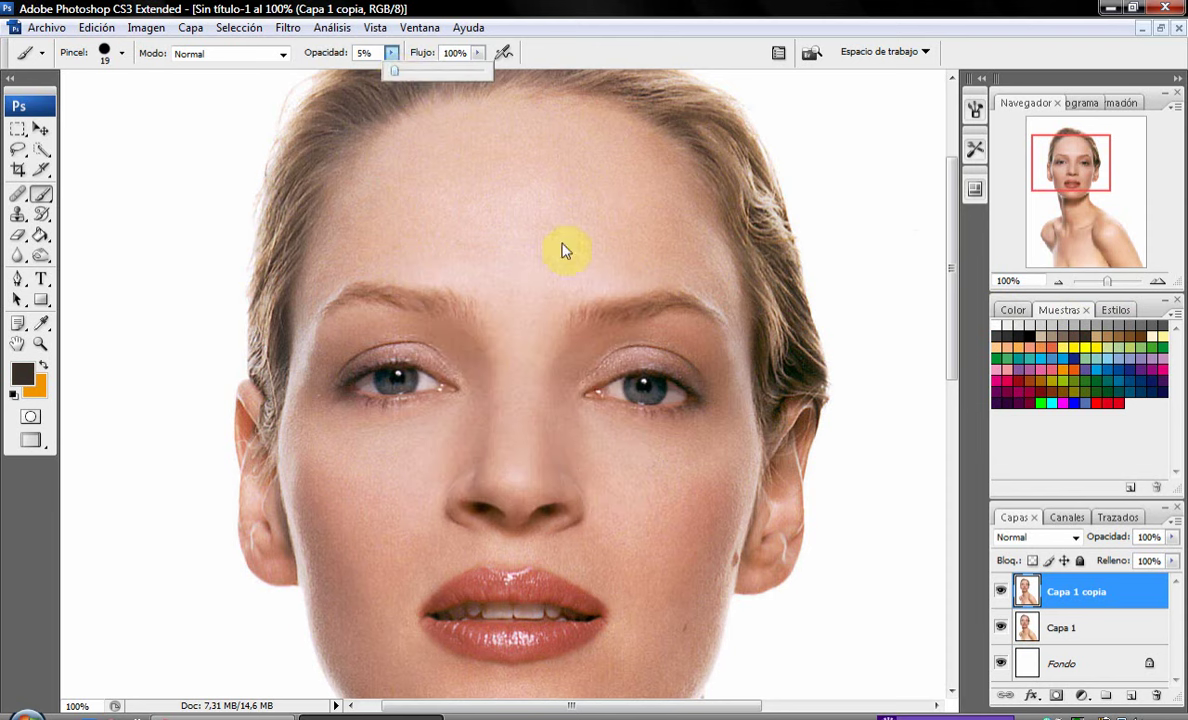
{"action": "right_click", "coordinate": [620, 315]}
{"action": "left_click", "coordinate": [650, 418]}
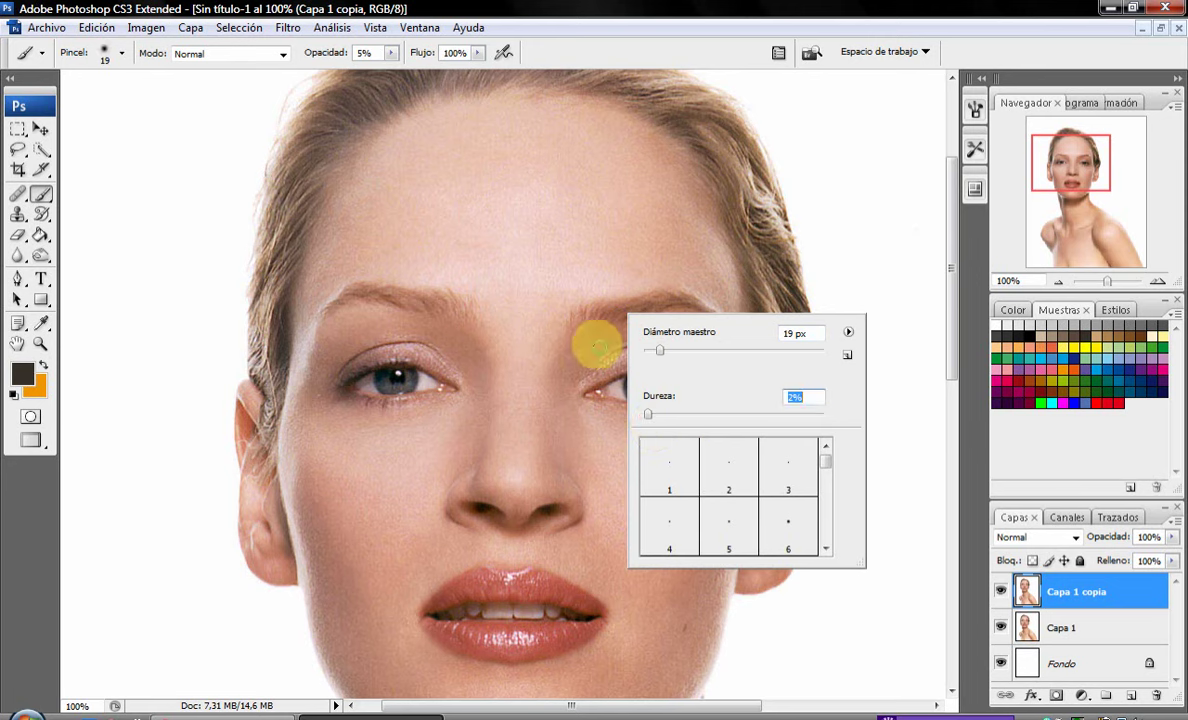
{"action": "left_click", "coordinate": [585, 318]}
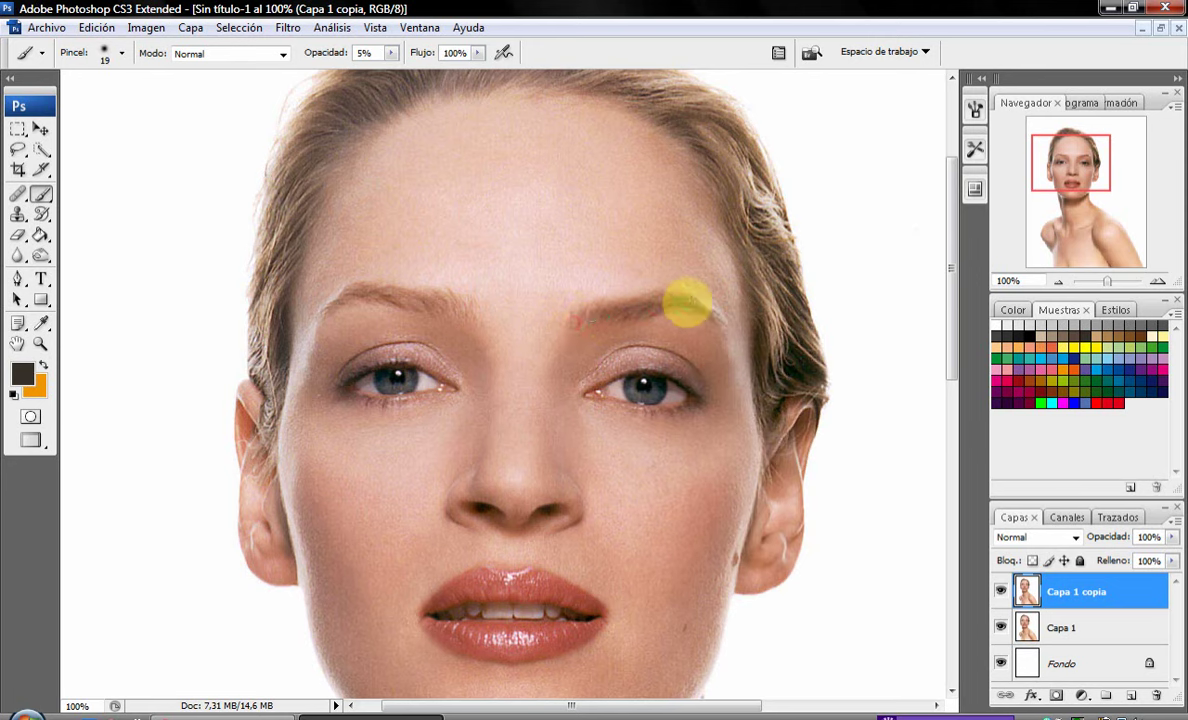
{"action": "mouse_move", "coordinate": [593, 316]}
{"action": "left_mouse_down"}
{"action": "mouse_move", "coordinate": [679, 302]}
{"action": "mouse_move", "coordinate": [591, 323]}
{"action": "mouse_move", "coordinate": [631, 300]}
{"action": "mouse_move", "coordinate": [563, 318]}
{"action": "mouse_move", "coordinate": [363, 297]}
{"action": "mouse_move", "coordinate": [339, 281]}
{"action": "mouse_move", "coordinate": [433, 302]}
{"action": "left_mouse_up"}
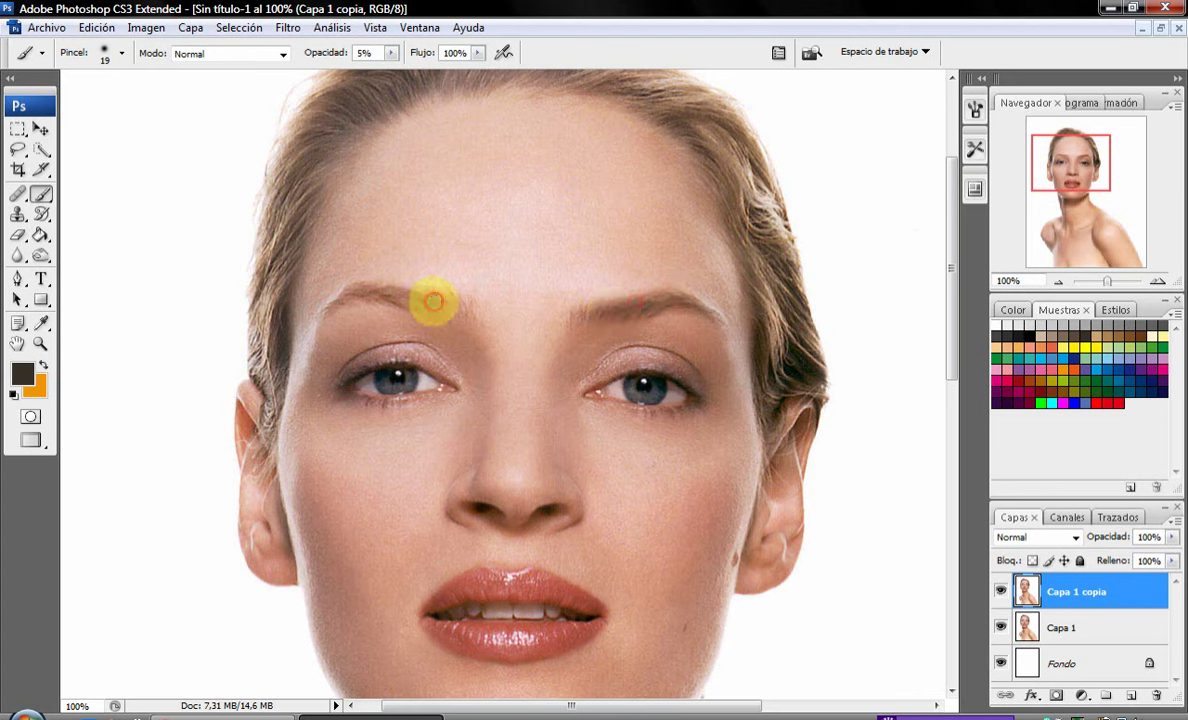
{"action": "mouse_move", "coordinate": [350, 292]}
{"action": "left_mouse_down"}
{"action": "mouse_move", "coordinate": [454, 301]}
{"action": "mouse_move", "coordinate": [385, 298]}
{"action": "left_mouse_up"}
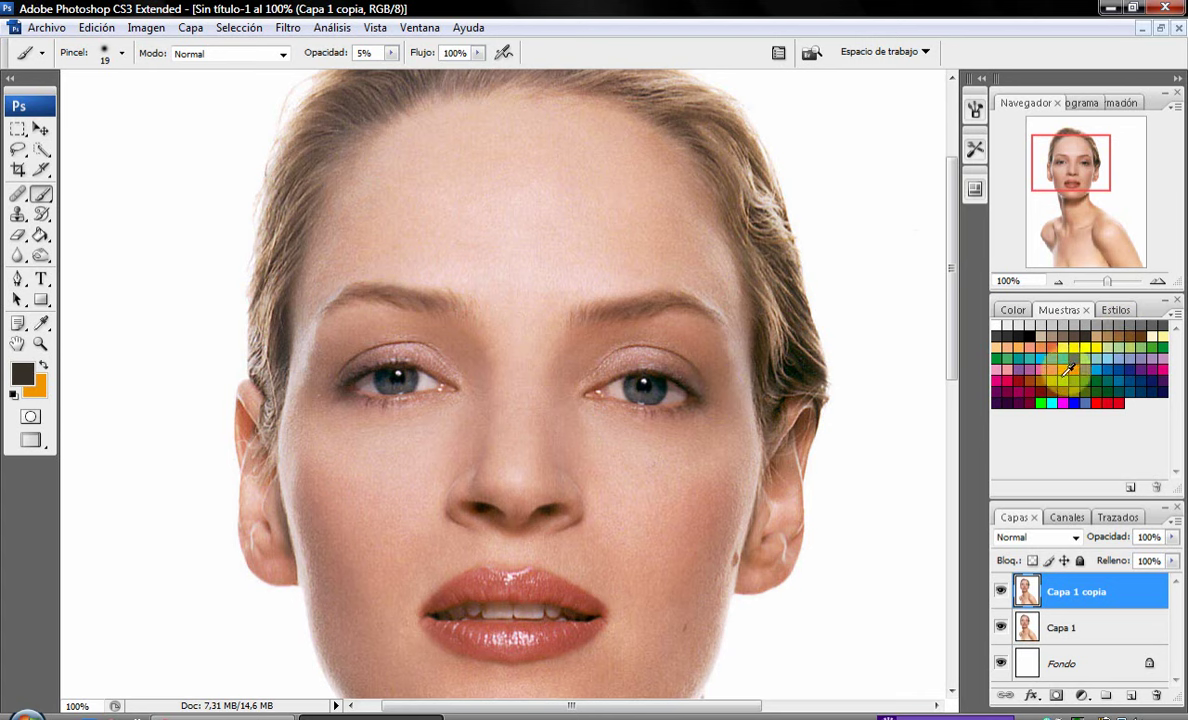
Brush faint orange eyeshadow over the right upper eyelid with a 34 px brush.
{"action": "left_click", "coordinate": [1076, 362]}
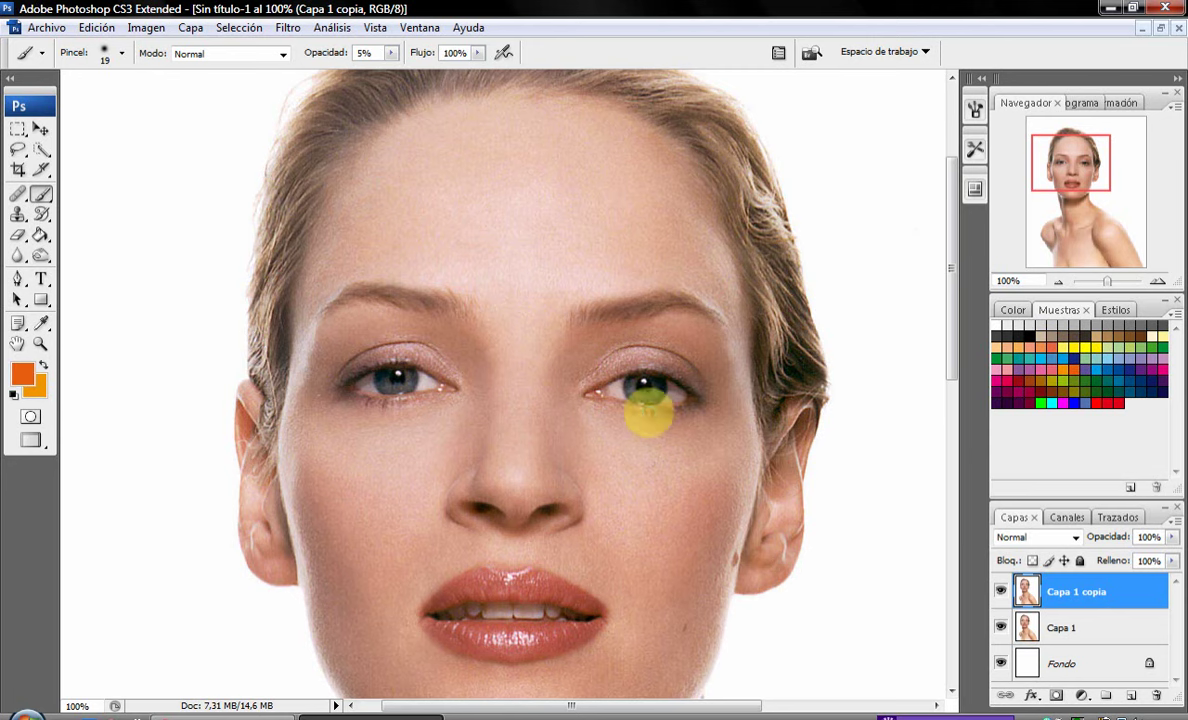
{"action": "right_click", "coordinate": [647, 410]}
{"action": "left_click_drag", "start_coordinate": [697, 447], "coordinate": [714, 447]}
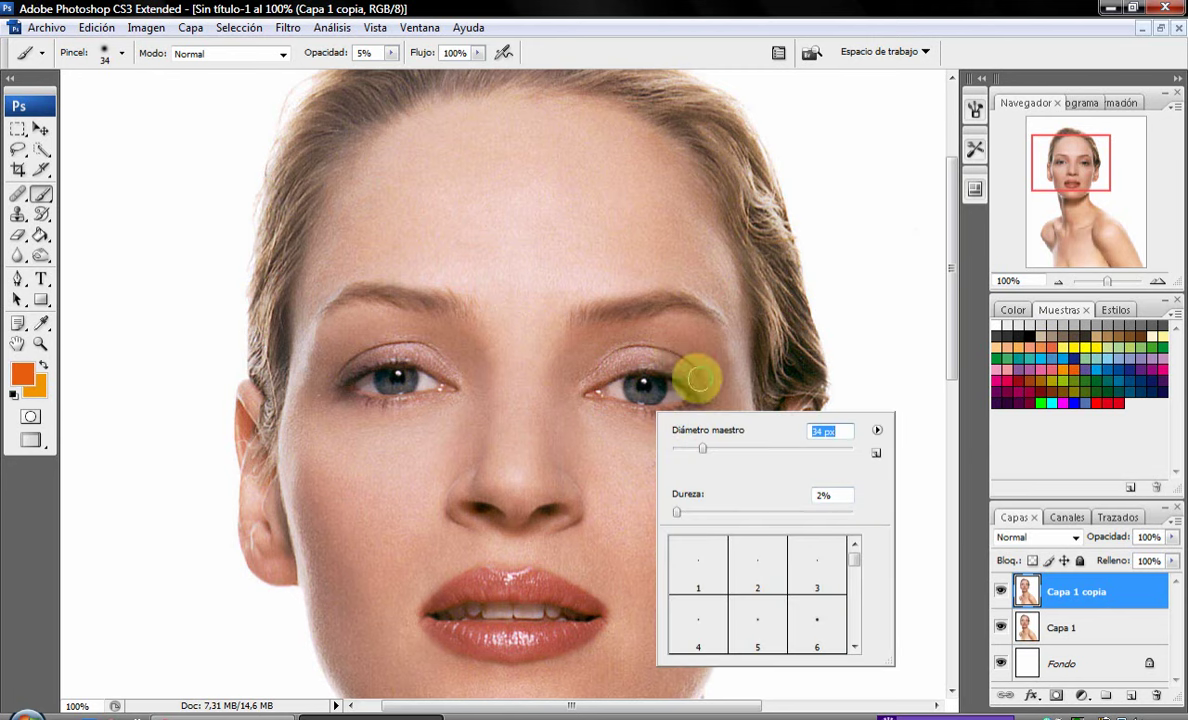
{"action": "left_click", "coordinate": [627, 358]}
{"action": "mouse_move", "coordinate": [627, 358]}
{"action": "left_mouse_down"}
{"action": "mouse_move", "coordinate": [692, 368]}
{"action": "mouse_move", "coordinate": [605, 353]}
{"action": "mouse_move", "coordinate": [362, 351]}
{"action": "mouse_move", "coordinate": [451, 336]}
{"action": "left_mouse_up"}
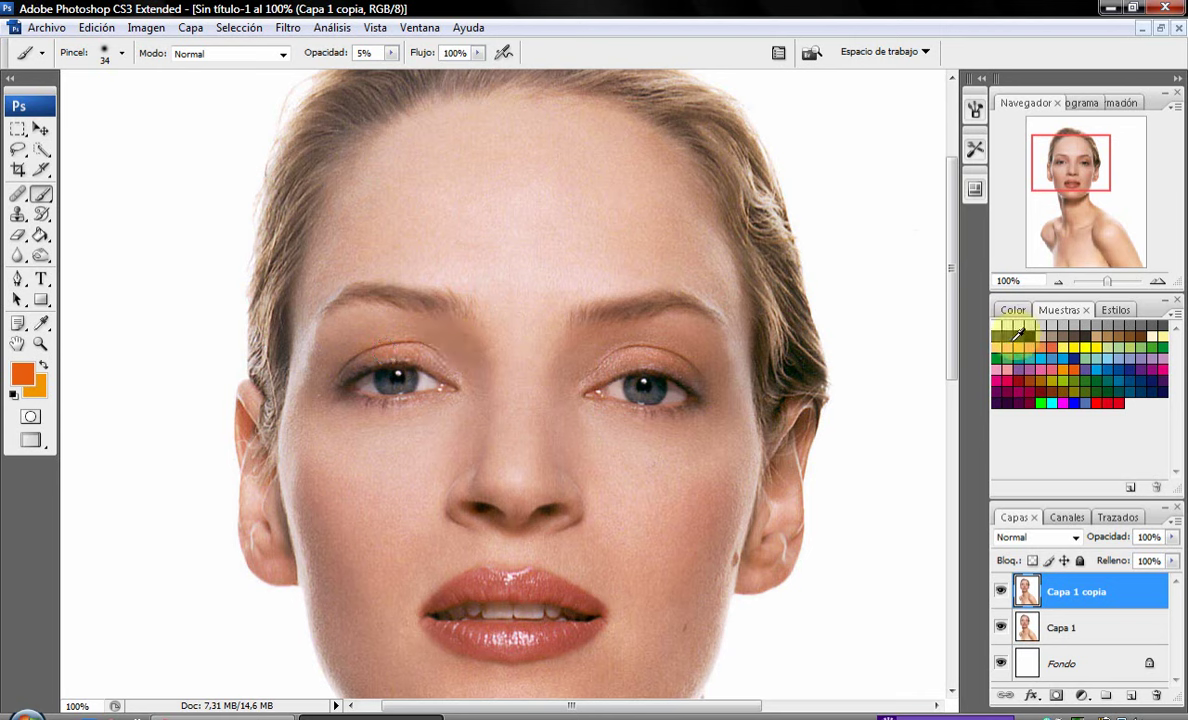
Add paler orange near the inner corner and build up shadow on both upper lids.
{"action": "left_click", "coordinate": [1063, 347]}
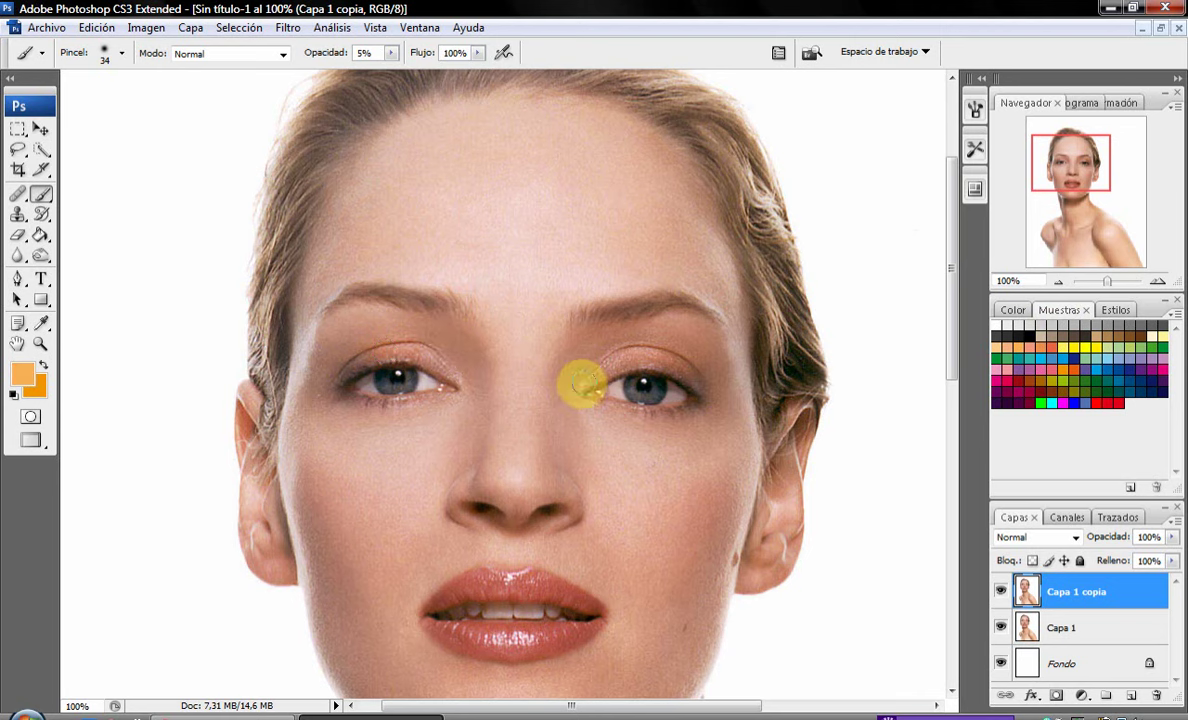
{"action": "mouse_move", "coordinate": [578, 379]}
{"action": "left_mouse_down"}
{"action": "mouse_move", "coordinate": [671, 339]}
{"action": "mouse_move", "coordinate": [563, 380]}
{"action": "left_mouse_up"}
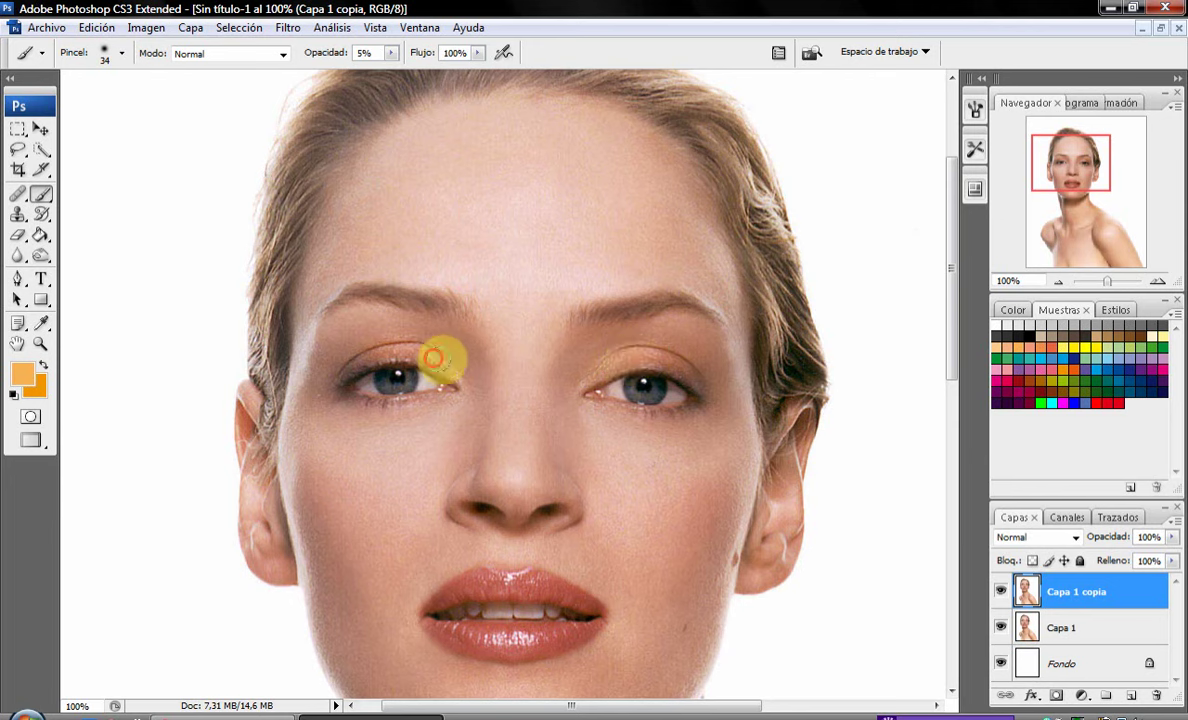
{"action": "left_click_drag", "start_coordinate": [433, 358], "coordinate": [390, 347]}
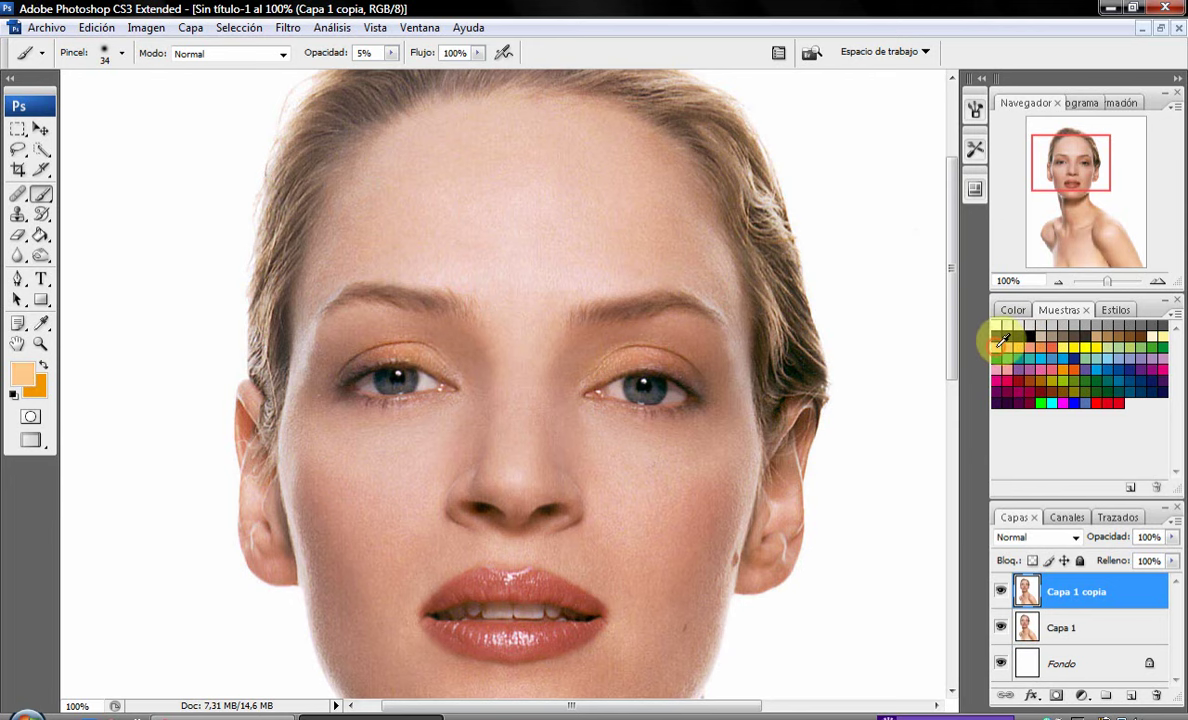
{"action": "left_click", "coordinate": [597, 369]}
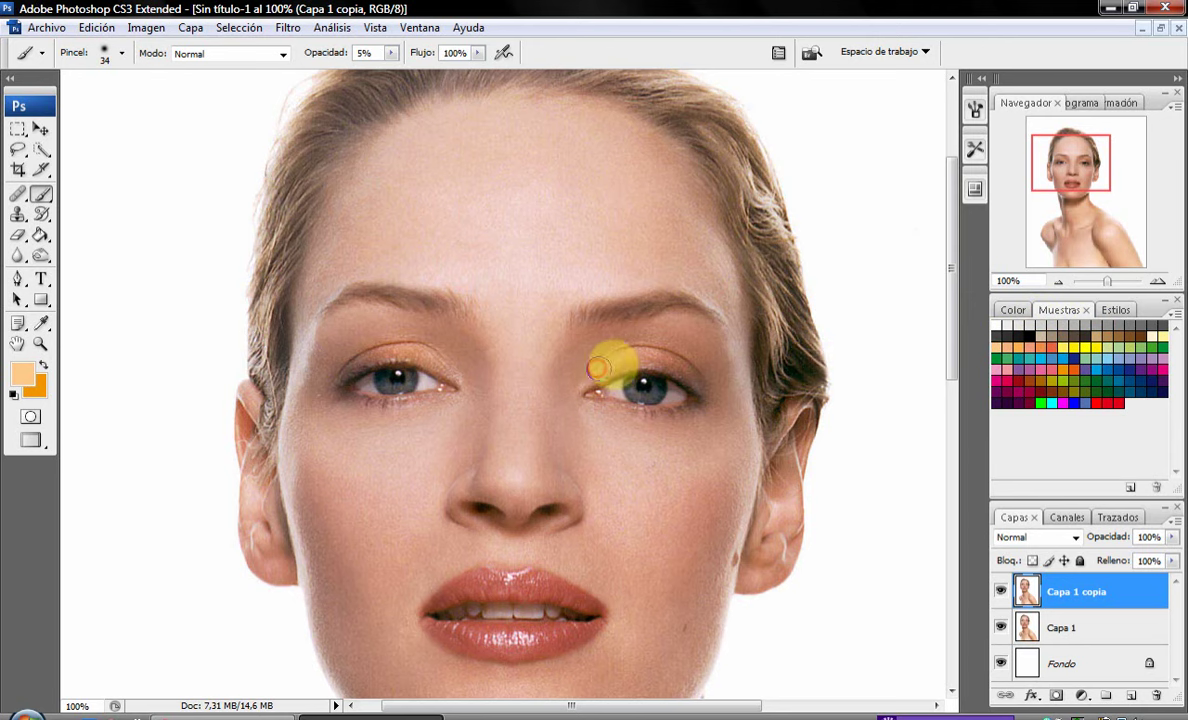
{"action": "left_click_drag", "start_coordinate": [597, 369], "coordinate": [680, 355]}
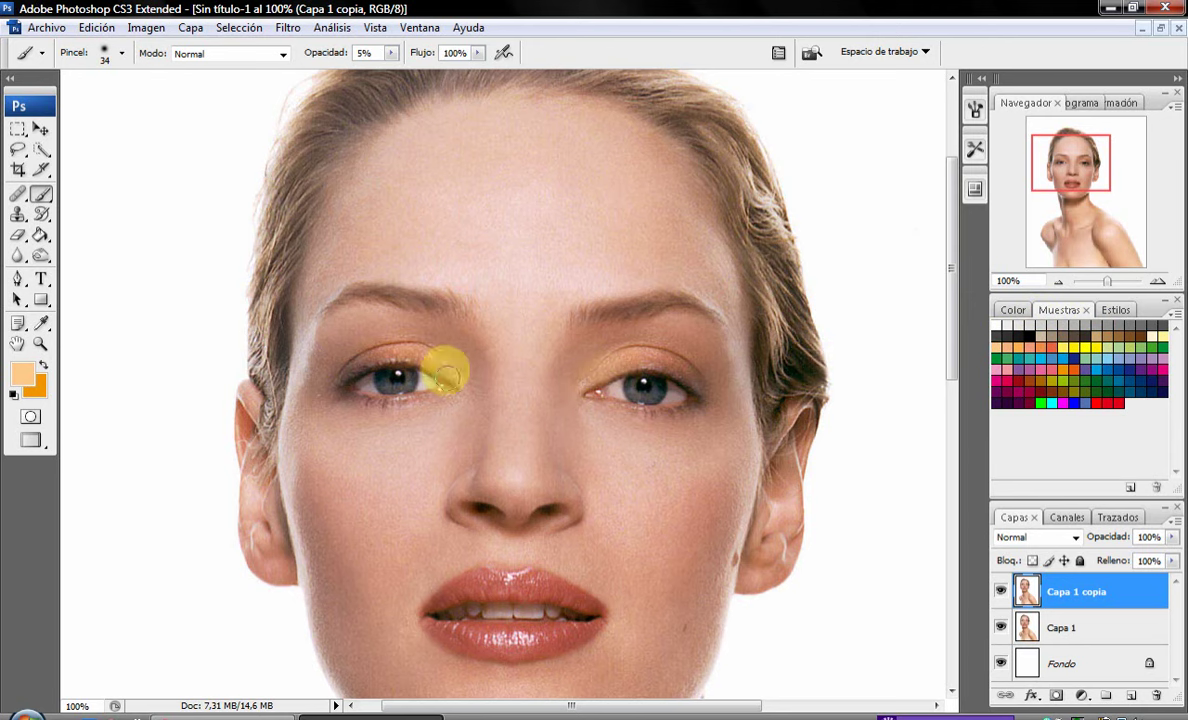
{"action": "left_click_drag", "start_coordinate": [447, 370], "coordinate": [451, 357]}
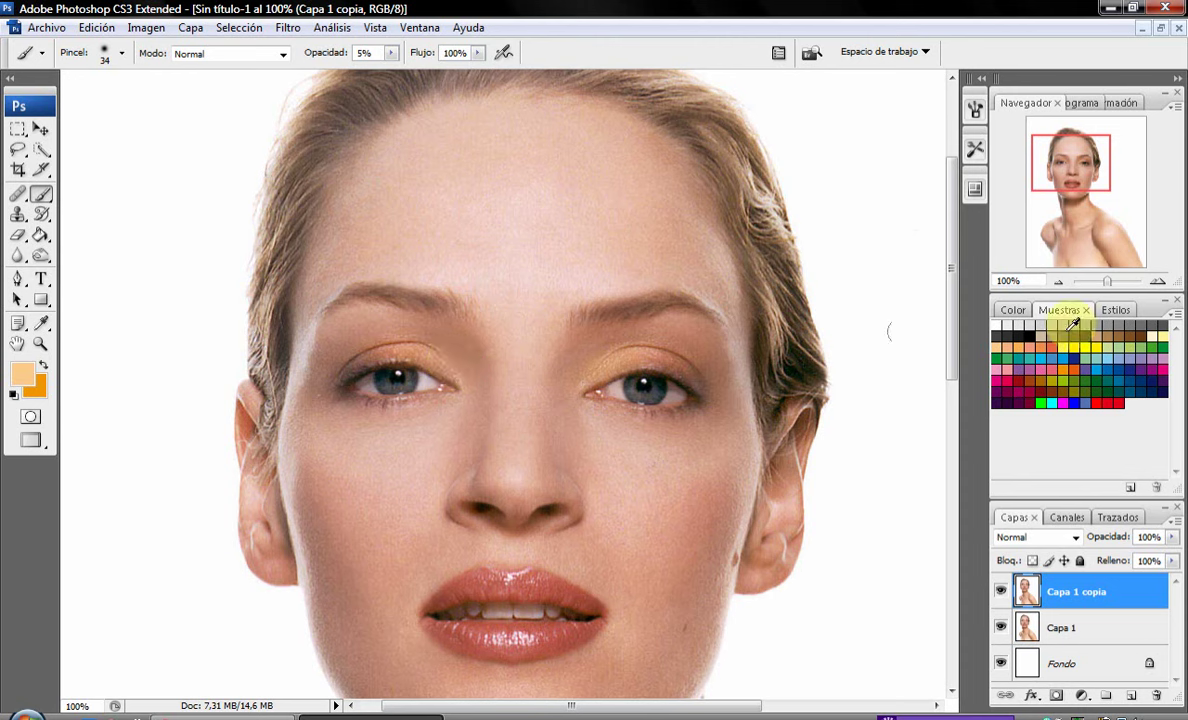
{"action": "right_click", "coordinate": [618, 405]}
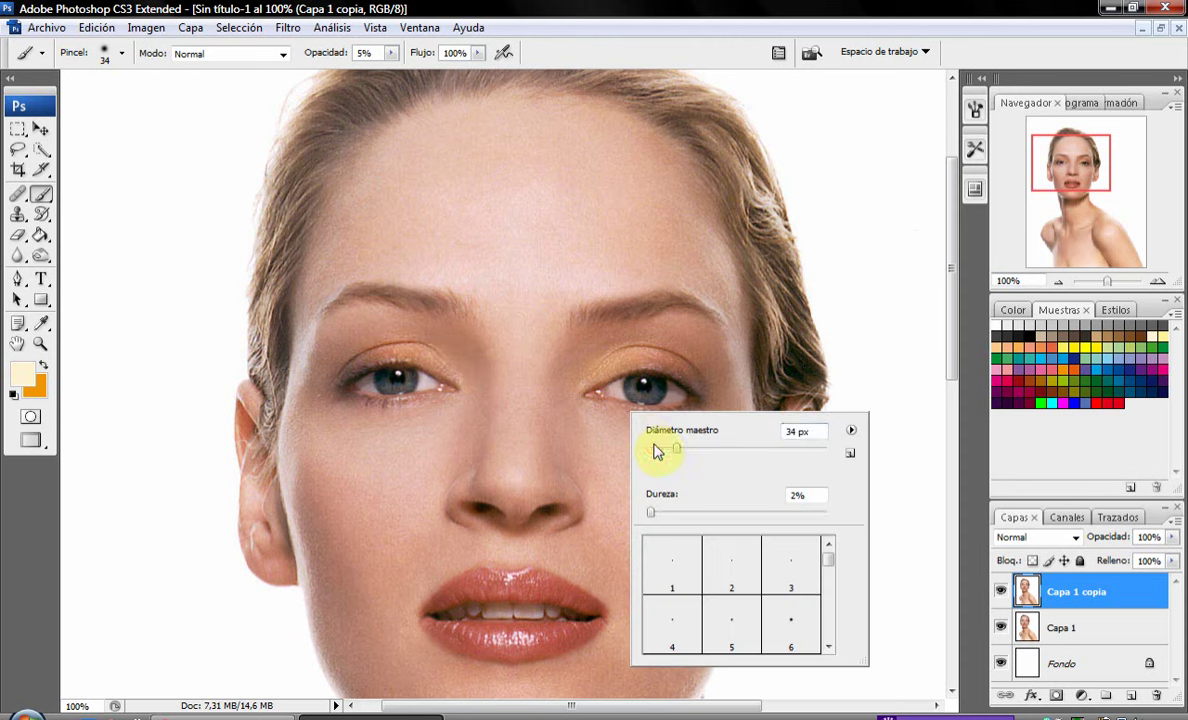
Shrink the brush and lay soft eyeshadow strokes on both eyelids.
{"action": "left_click_drag", "start_coordinate": [650, 447], "coordinate": [655, 445]}
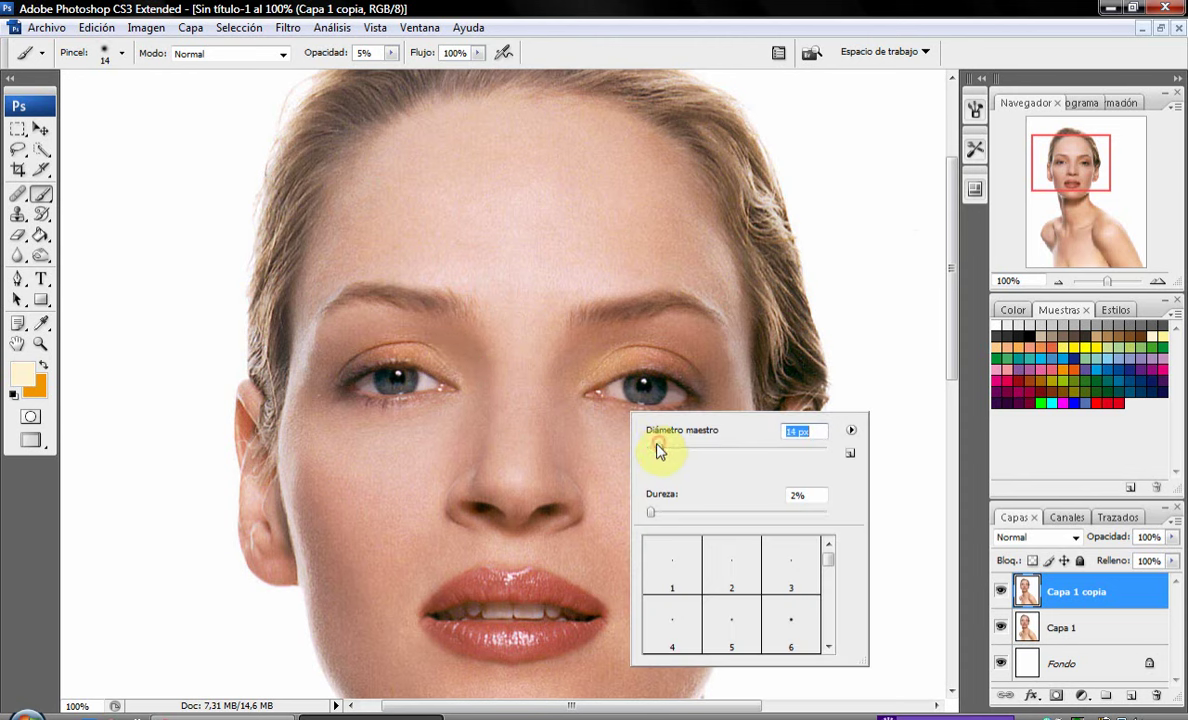
{"action": "left_click", "coordinate": [615, 361]}
{"action": "mouse_move", "coordinate": [597, 380]}
{"action": "left_mouse_down"}
{"action": "mouse_move", "coordinate": [668, 352]}
{"action": "mouse_move", "coordinate": [610, 358]}
{"action": "mouse_move", "coordinate": [636, 345]}
{"action": "mouse_move", "coordinate": [594, 401]}
{"action": "left_mouse_up"}
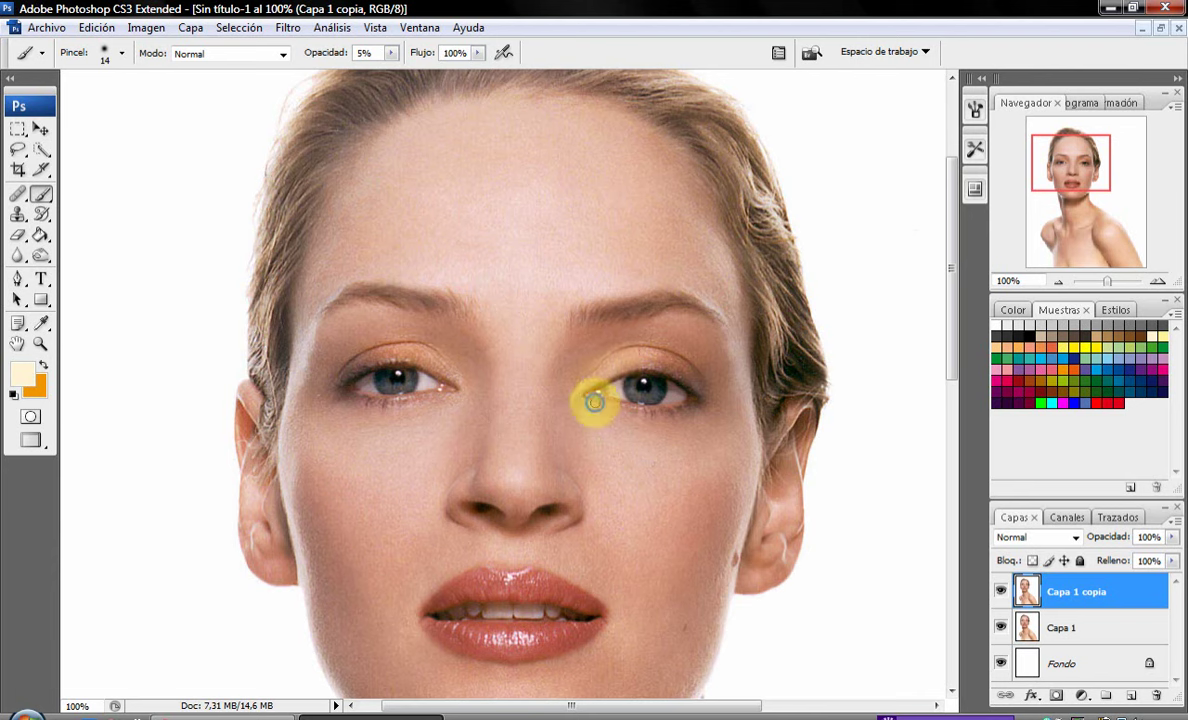
{"action": "right_click", "coordinate": [594, 401]}
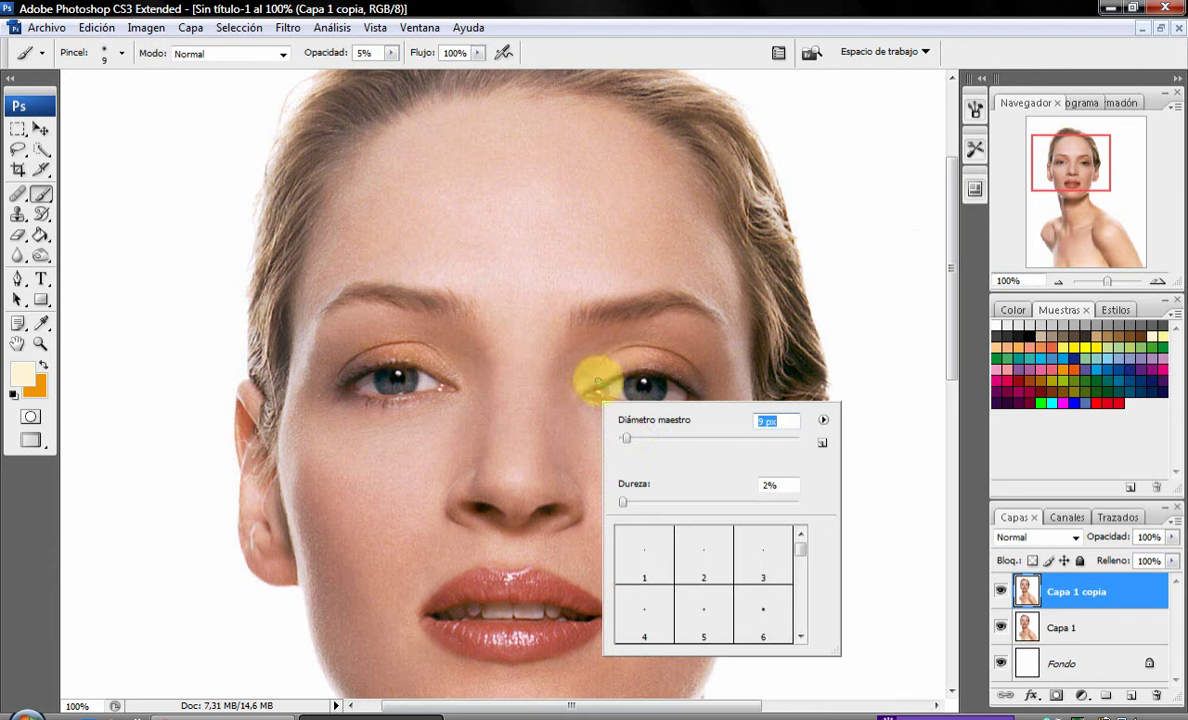
{"action": "key", "text": "Return"}
{"action": "right_click", "coordinate": [619, 401]}
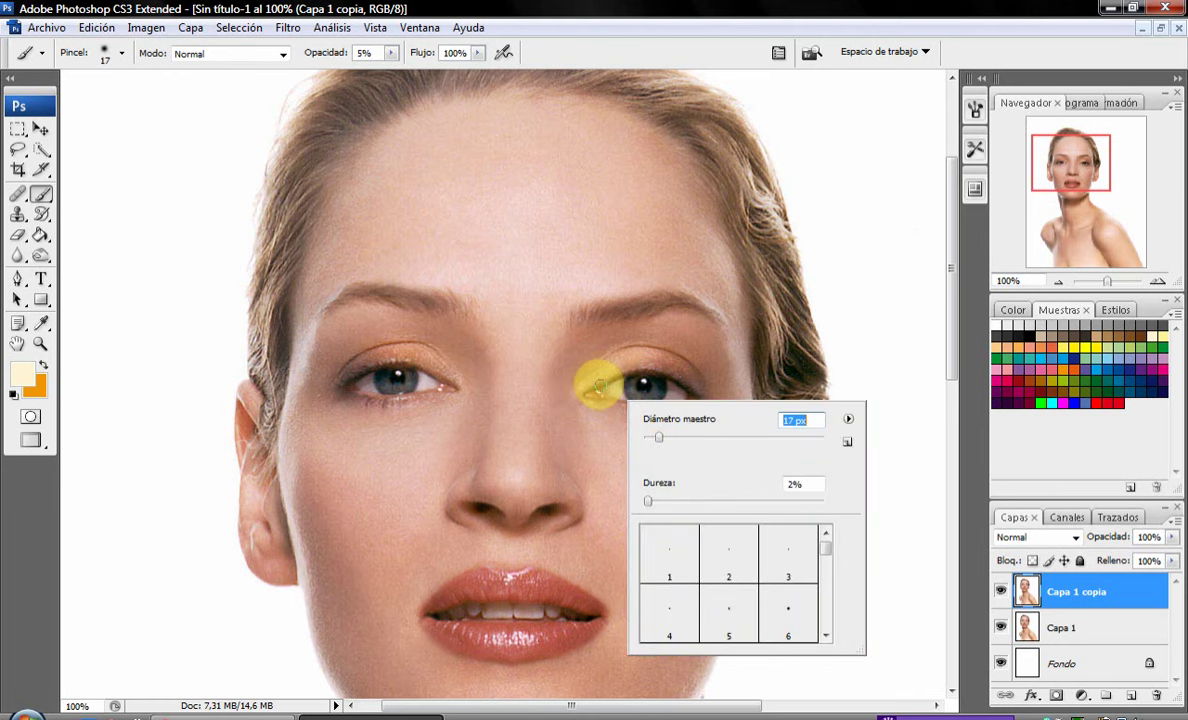
{"action": "key", "text": "Return"}
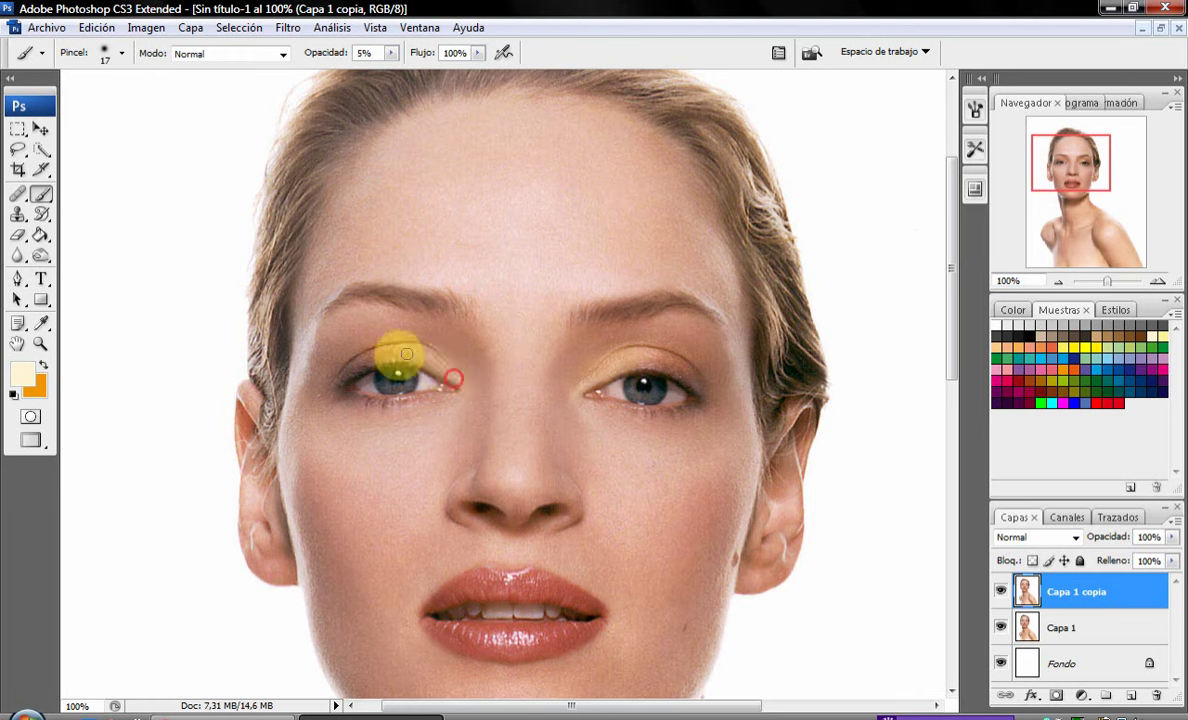
{"action": "mouse_move", "coordinate": [458, 380]}
{"action": "left_mouse_down"}
{"action": "mouse_move", "coordinate": [390, 360]}
{"action": "mouse_move", "coordinate": [437, 358]}
{"action": "mouse_move", "coordinate": [392, 344]}
{"action": "mouse_move", "coordinate": [453, 373]}
{"action": "mouse_move", "coordinate": [393, 420]}
{"action": "mouse_move", "coordinate": [452, 401]}
{"action": "left_mouse_up"}
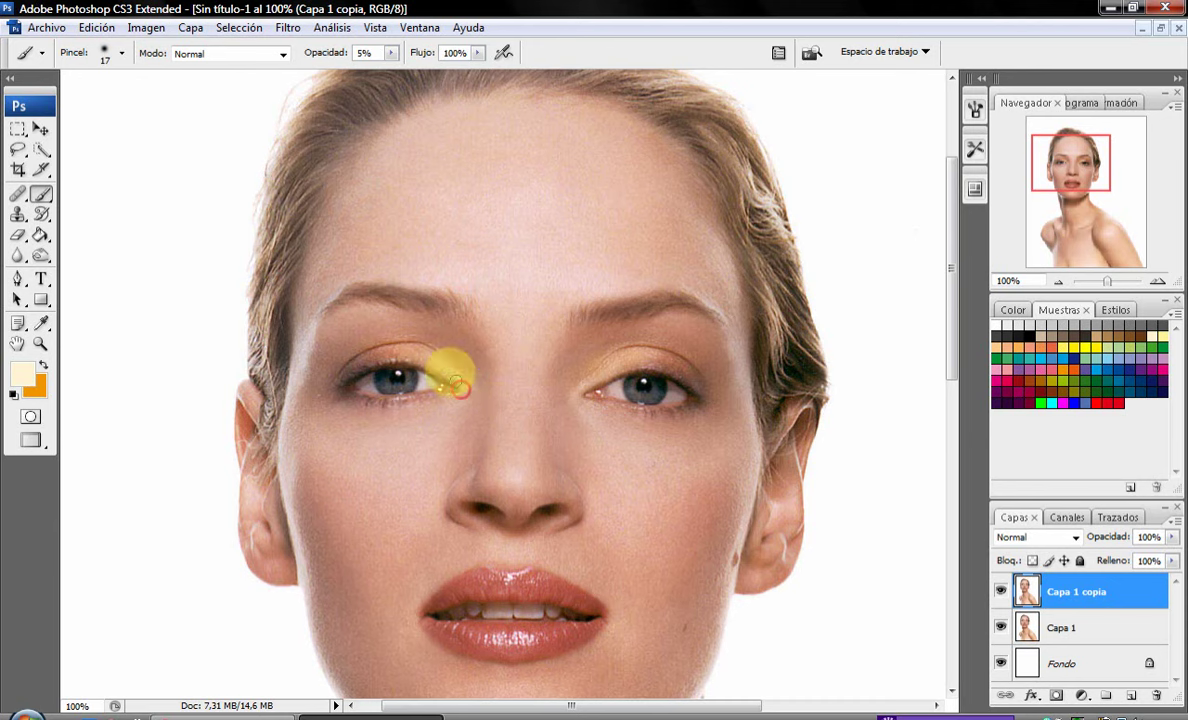
Blend a tan shade across the eyes with a 28 px brush.
{"action": "right_click", "coordinate": [498, 407]}
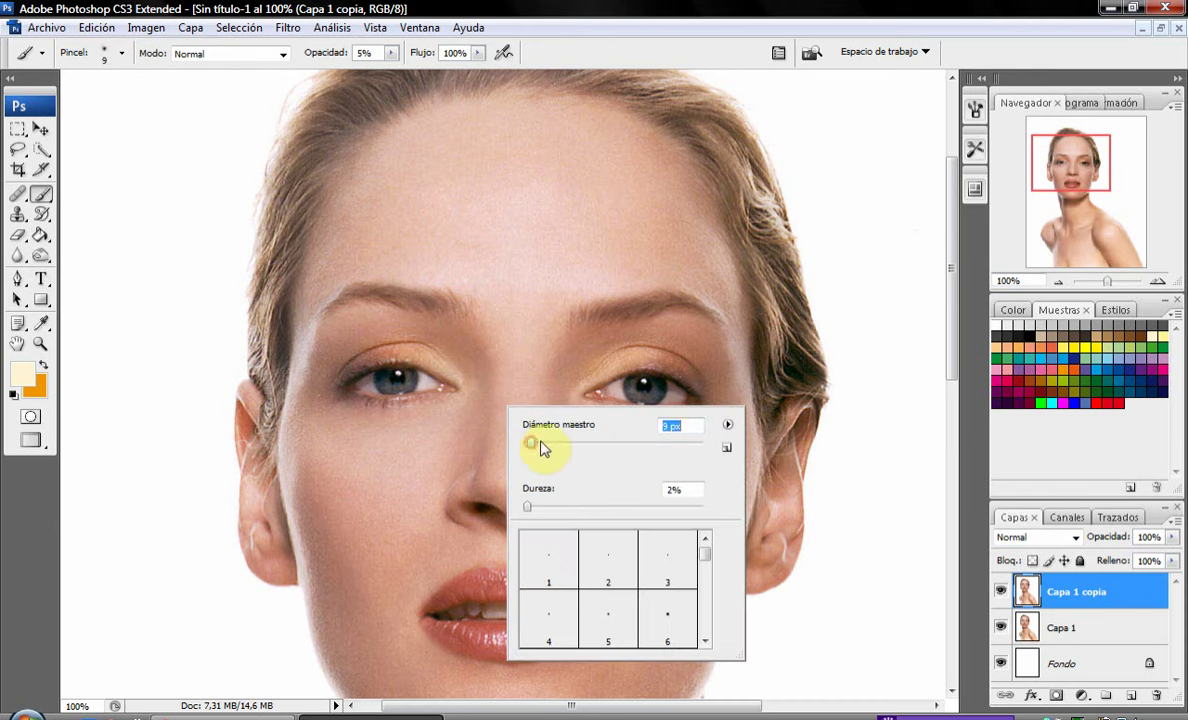
{"action": "left_click_drag", "start_coordinate": [540, 447], "coordinate": [557, 447]}
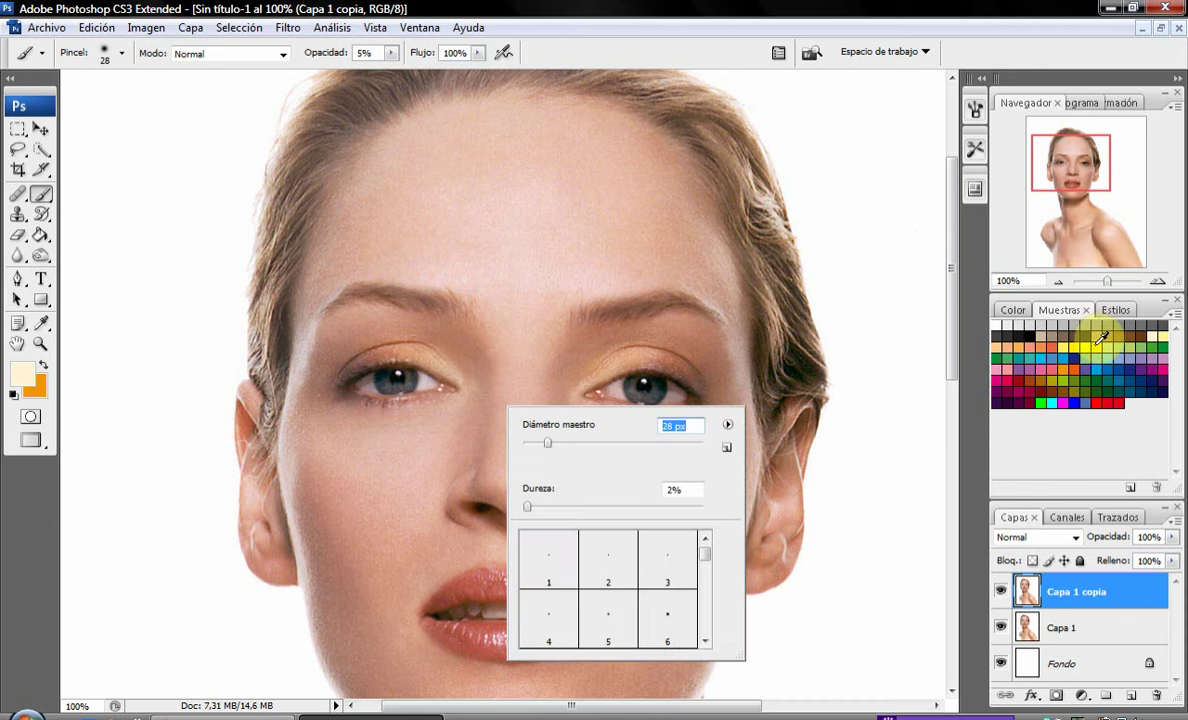
{"action": "left_click", "coordinate": [1105, 335]}
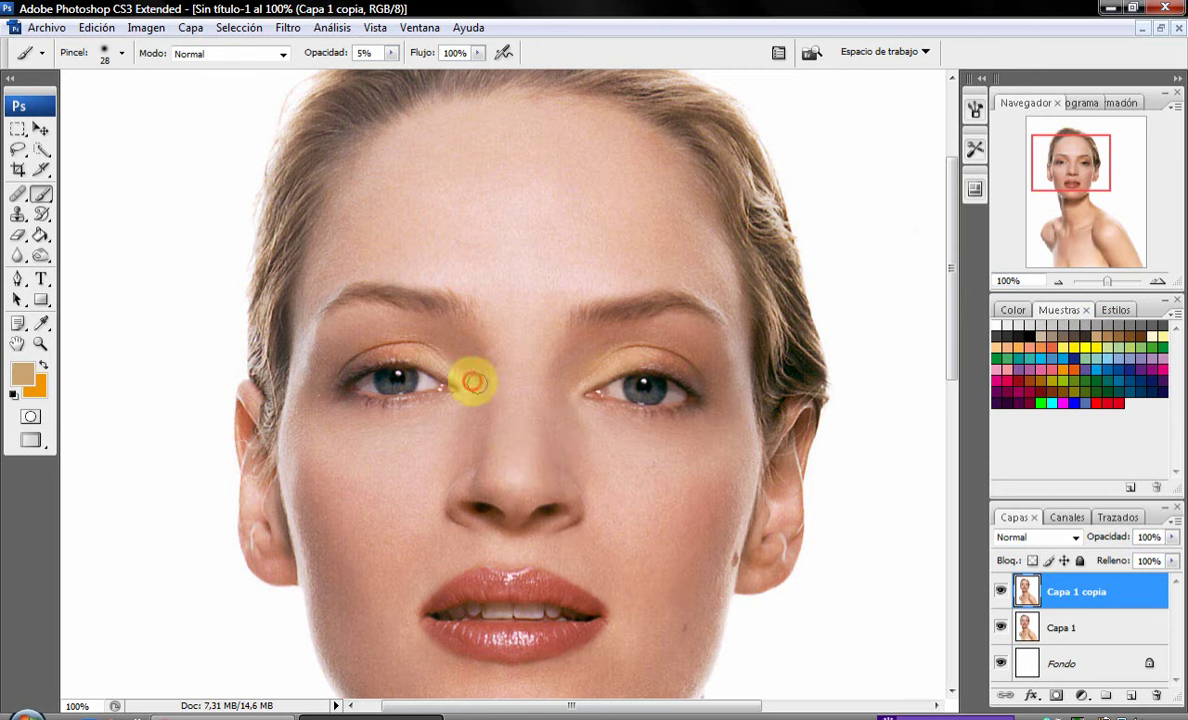
{"action": "mouse_move", "coordinate": [416, 345]}
{"action": "left_mouse_down"}
{"action": "mouse_move", "coordinate": [385, 346]}
{"action": "mouse_move", "coordinate": [900, 403]}
{"action": "left_mouse_up"}
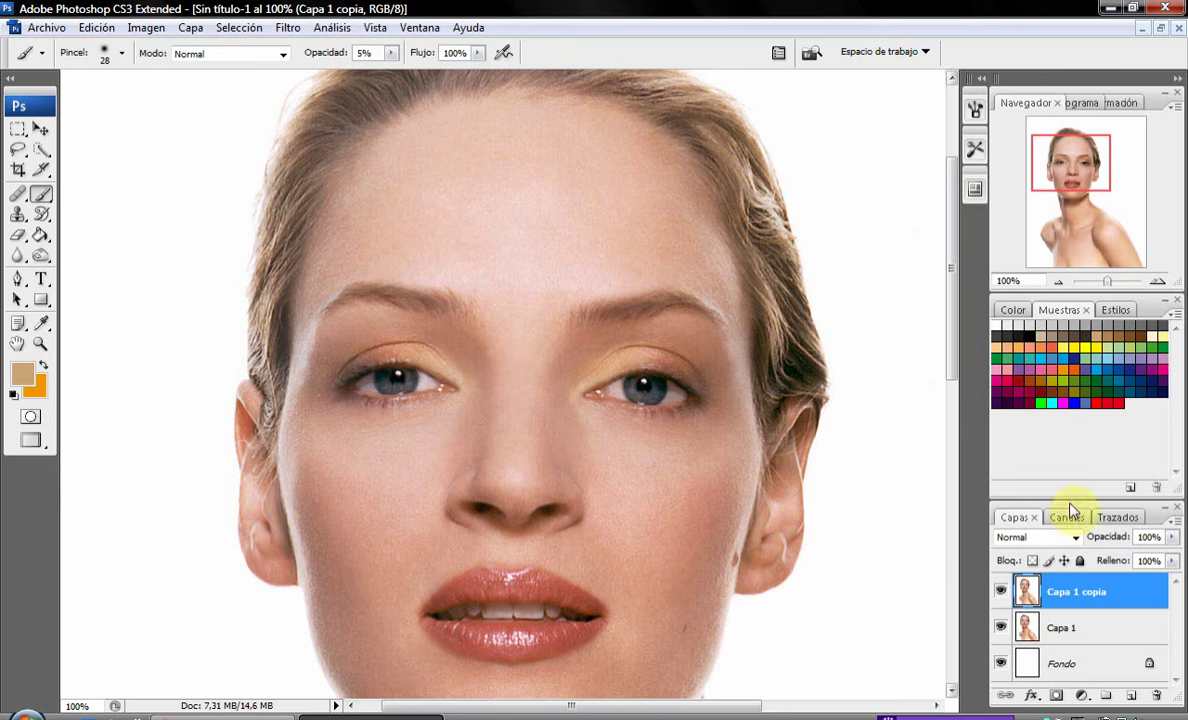
Toggle the Capa 1 copia layer's visibility to compare before and after.
{"action": "left_click", "coordinate": [1001, 591]}
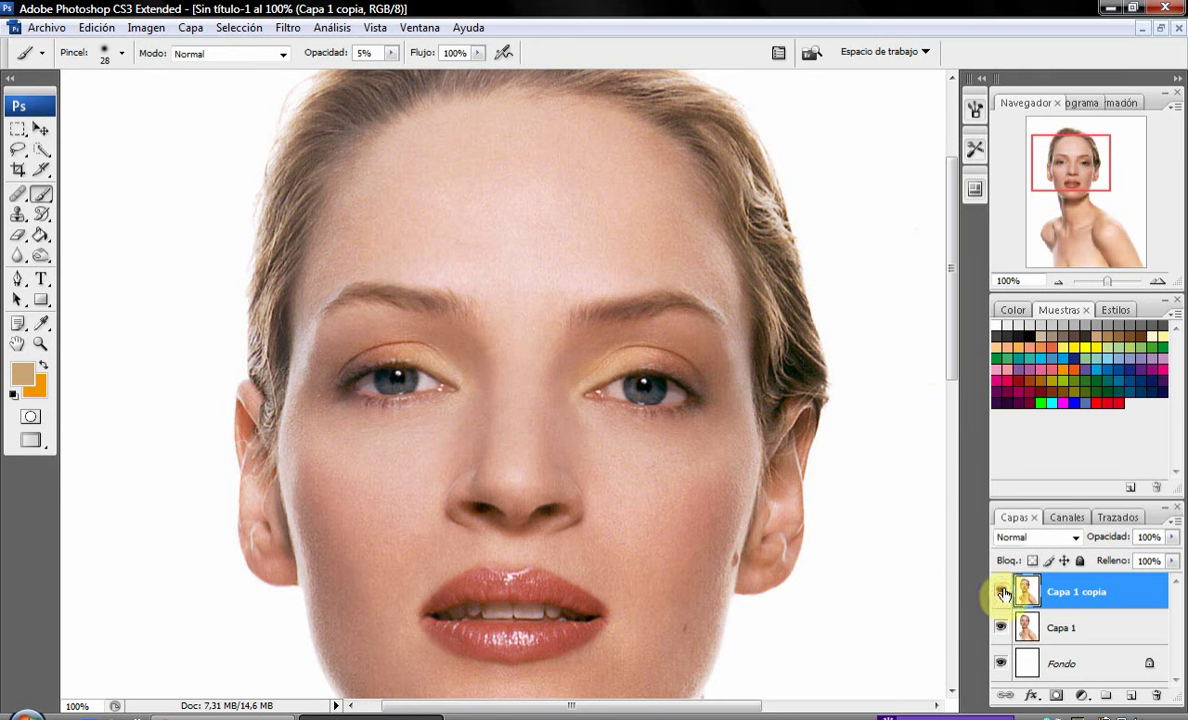
{"action": "left_click", "coordinate": [1001, 591]}
{"action": "left_click", "coordinate": [1001, 591]}
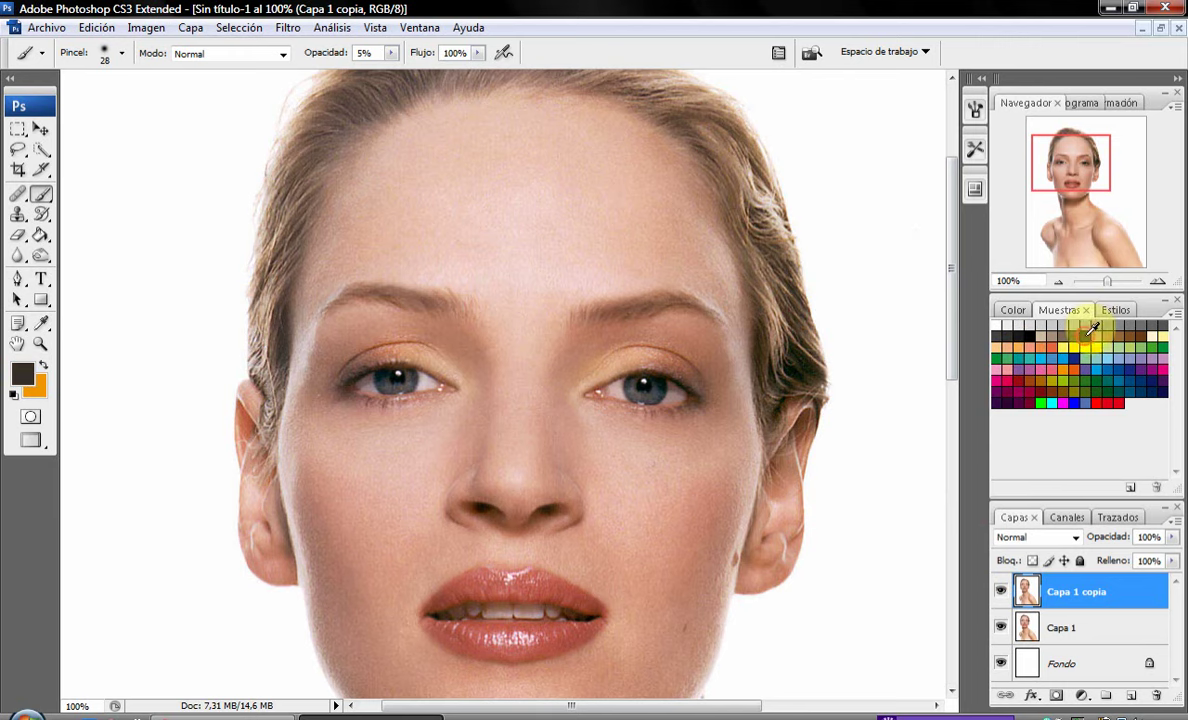
Shade dark brown smoky shadow over both eyelid creases with a 44 px brush.
{"action": "scroll", "coordinate": [530, 353], "scroll_direction": "up", "scroll_amount": 1}
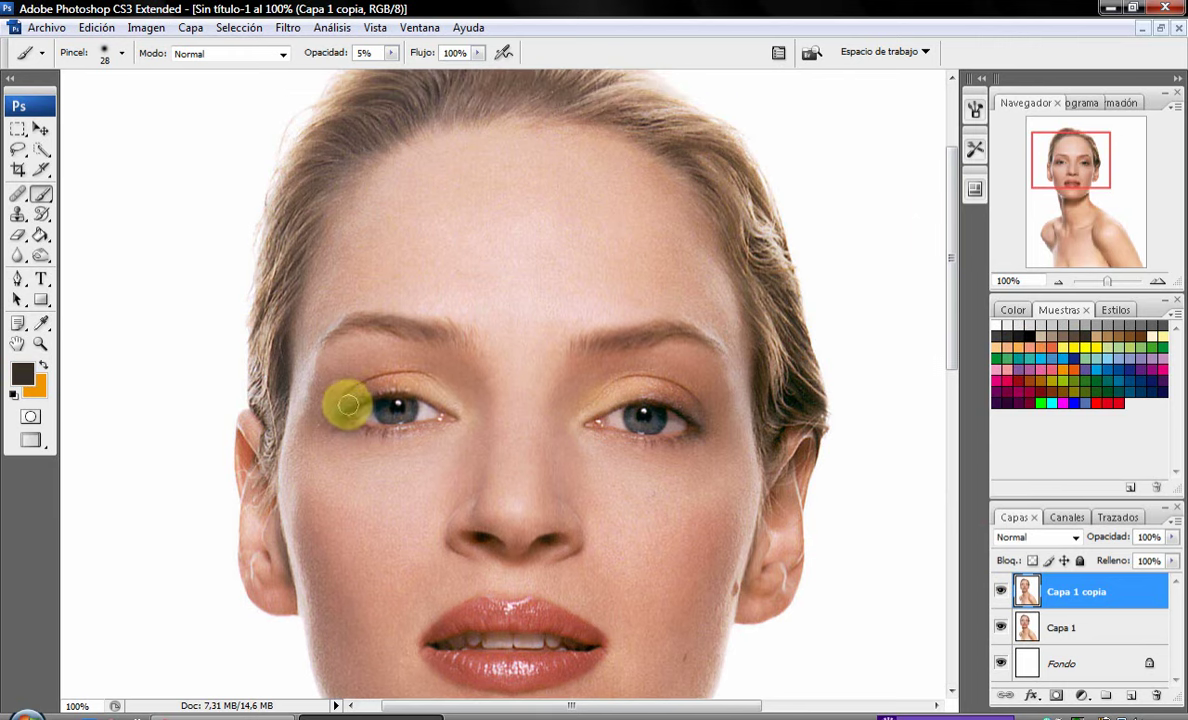
{"action": "right_click", "coordinate": [335, 392]}
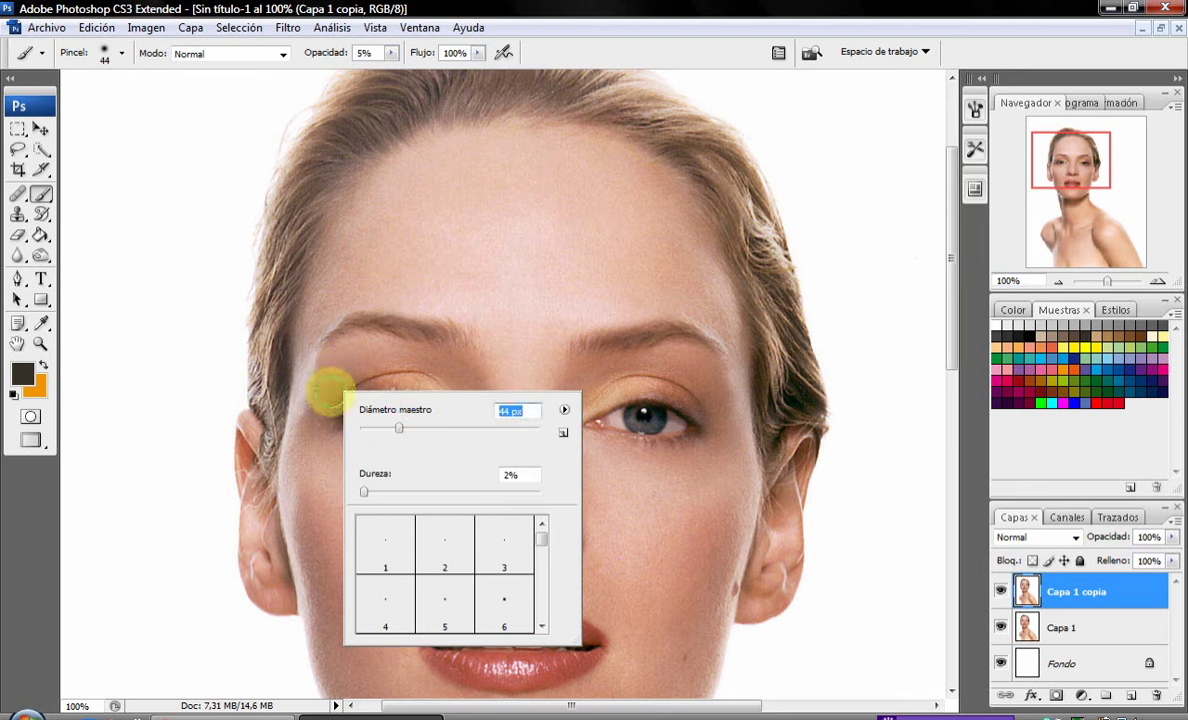
{"action": "key", "text": "Return"}
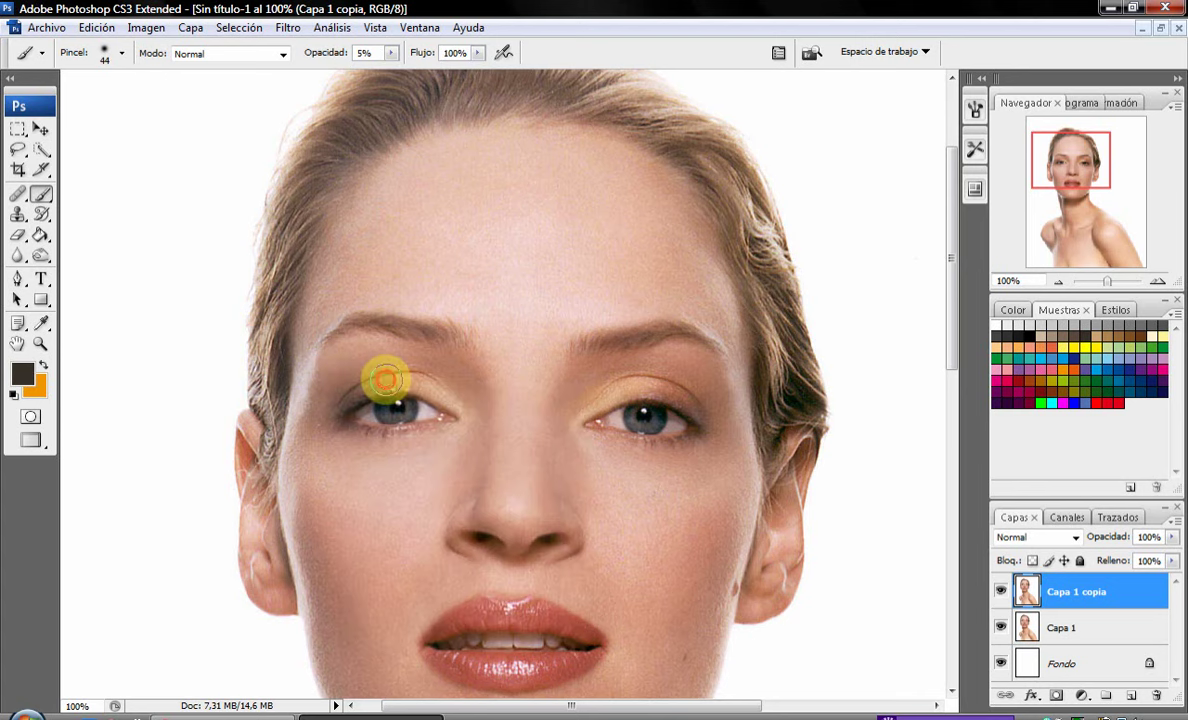
{"action": "left_click_drag", "start_coordinate": [385, 378], "coordinate": [333, 388]}
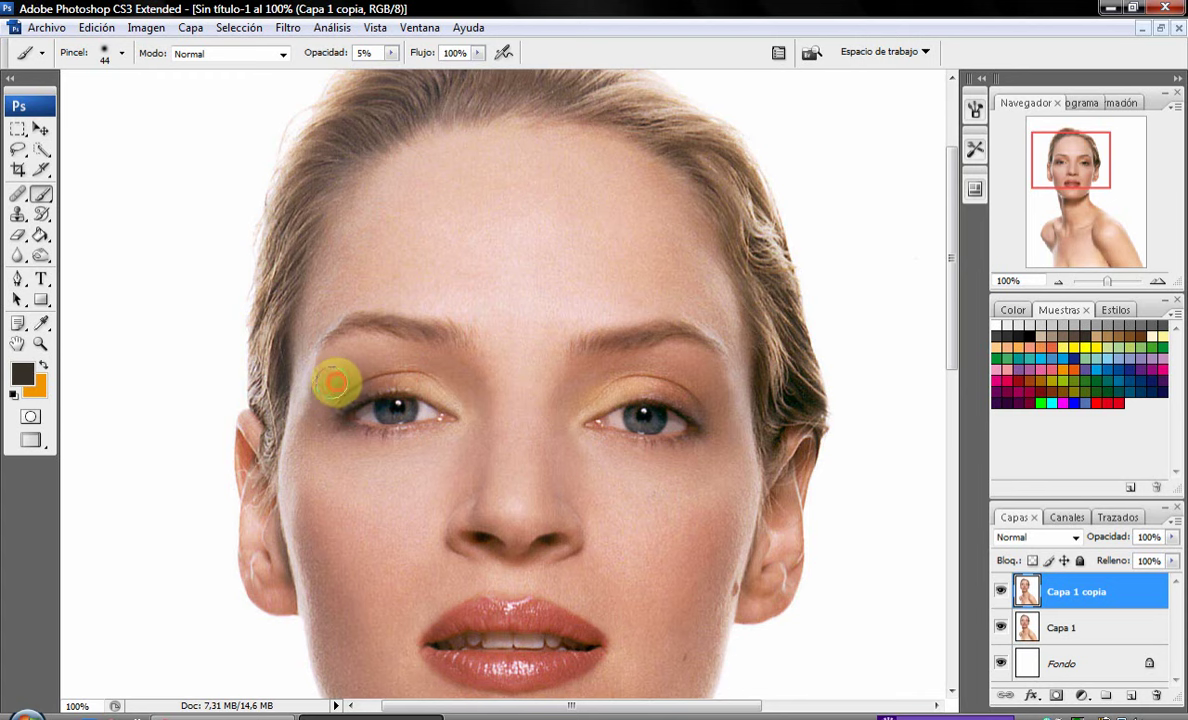
{"action": "mouse_move", "coordinate": [350, 375]}
{"action": "left_mouse_down"}
{"action": "mouse_move", "coordinate": [328, 391]}
{"action": "mouse_move", "coordinate": [419, 371]}
{"action": "mouse_move", "coordinate": [345, 392]}
{"action": "mouse_move", "coordinate": [390, 358]}
{"action": "mouse_move", "coordinate": [378, 383]}
{"action": "left_mouse_up"}
{"action": "left_click_drag", "start_coordinate": [455, 394], "coordinate": [353, 371]}
{"action": "mouse_move", "coordinate": [703, 416]}
{"action": "left_mouse_down"}
{"action": "mouse_move", "coordinate": [620, 415]}
{"action": "mouse_move", "coordinate": [695, 416]}
{"action": "mouse_move", "coordinate": [644, 398]}
{"action": "mouse_move", "coordinate": [684, 385]}
{"action": "mouse_move", "coordinate": [652, 413]}
{"action": "mouse_move", "coordinate": [626, 398]}
{"action": "mouse_move", "coordinate": [684, 403]}
{"action": "mouse_move", "coordinate": [652, 408]}
{"action": "mouse_move", "coordinate": [622, 385]}
{"action": "mouse_move", "coordinate": [658, 398]}
{"action": "mouse_move", "coordinate": [684, 371]}
{"action": "mouse_move", "coordinate": [690, 392]}
{"action": "mouse_move", "coordinate": [585, 423]}
{"action": "mouse_move", "coordinate": [721, 398]}
{"action": "mouse_move", "coordinate": [705, 379]}
{"action": "mouse_move", "coordinate": [697, 414]}
{"action": "mouse_move", "coordinate": [683, 381]}
{"action": "mouse_move", "coordinate": [658, 379]}
{"action": "mouse_move", "coordinate": [697, 397]}
{"action": "mouse_move", "coordinate": [602, 389]}
{"action": "mouse_move", "coordinate": [684, 405]}
{"action": "left_mouse_up"}
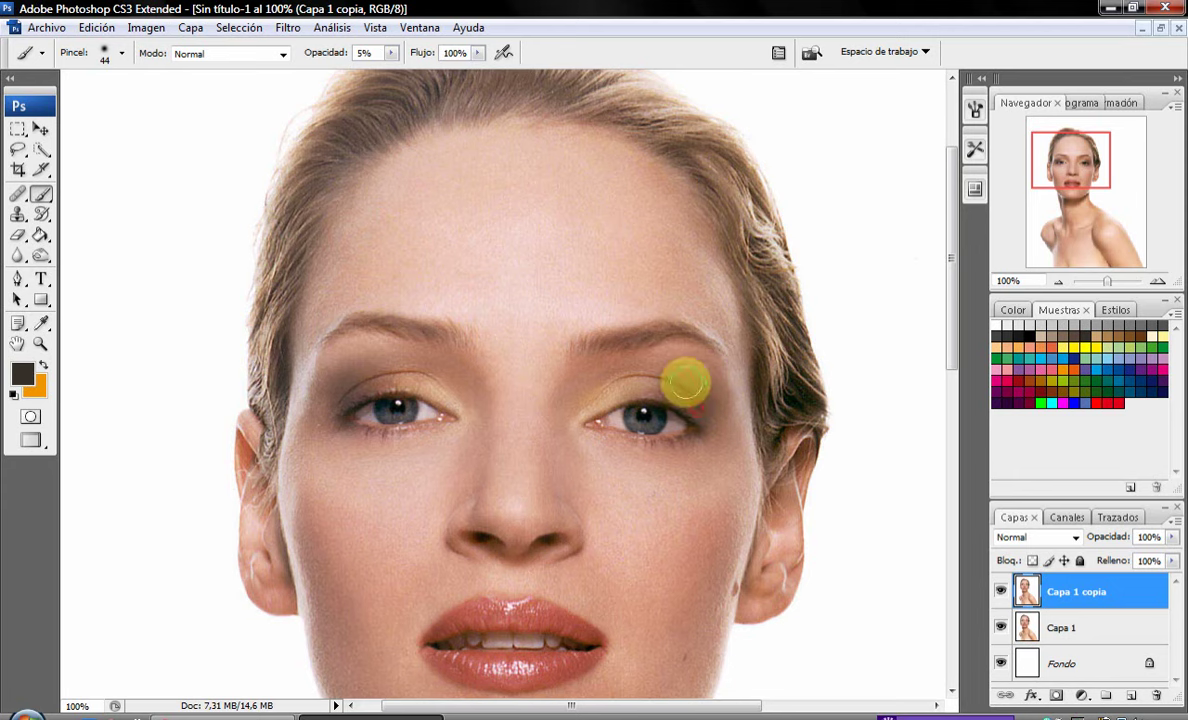
{"action": "left_click", "coordinate": [41, 343]}
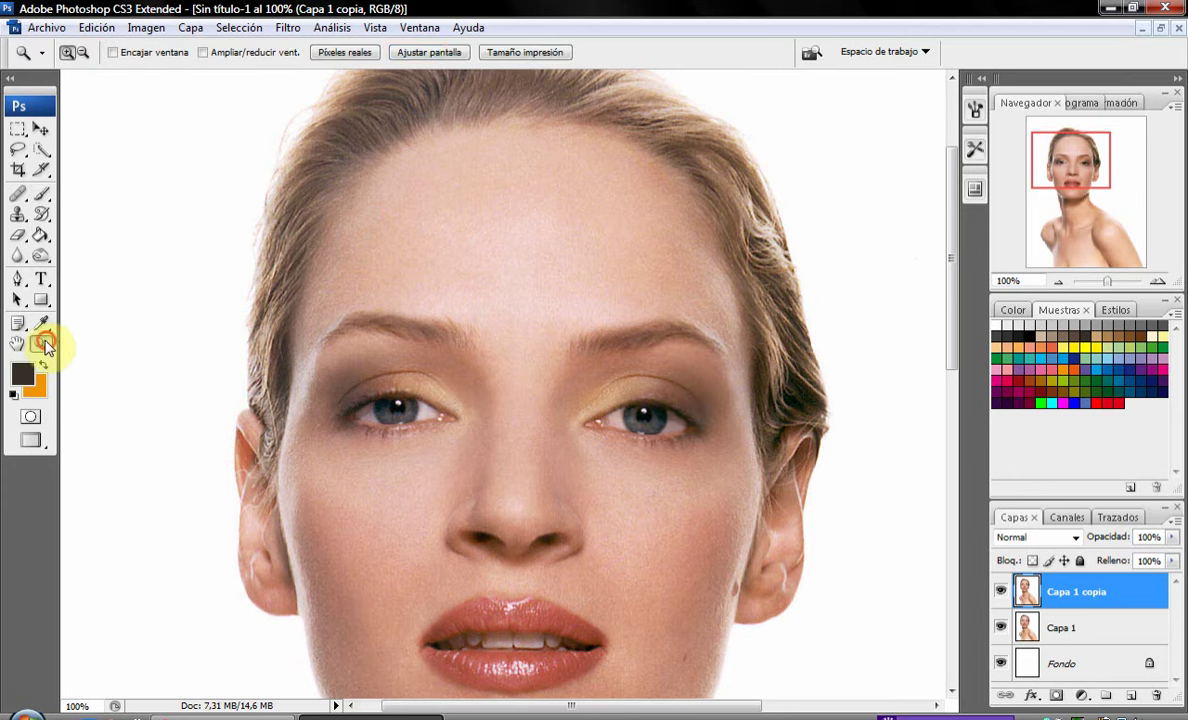
{"action": "left_click", "coordinate": [465, 53]}
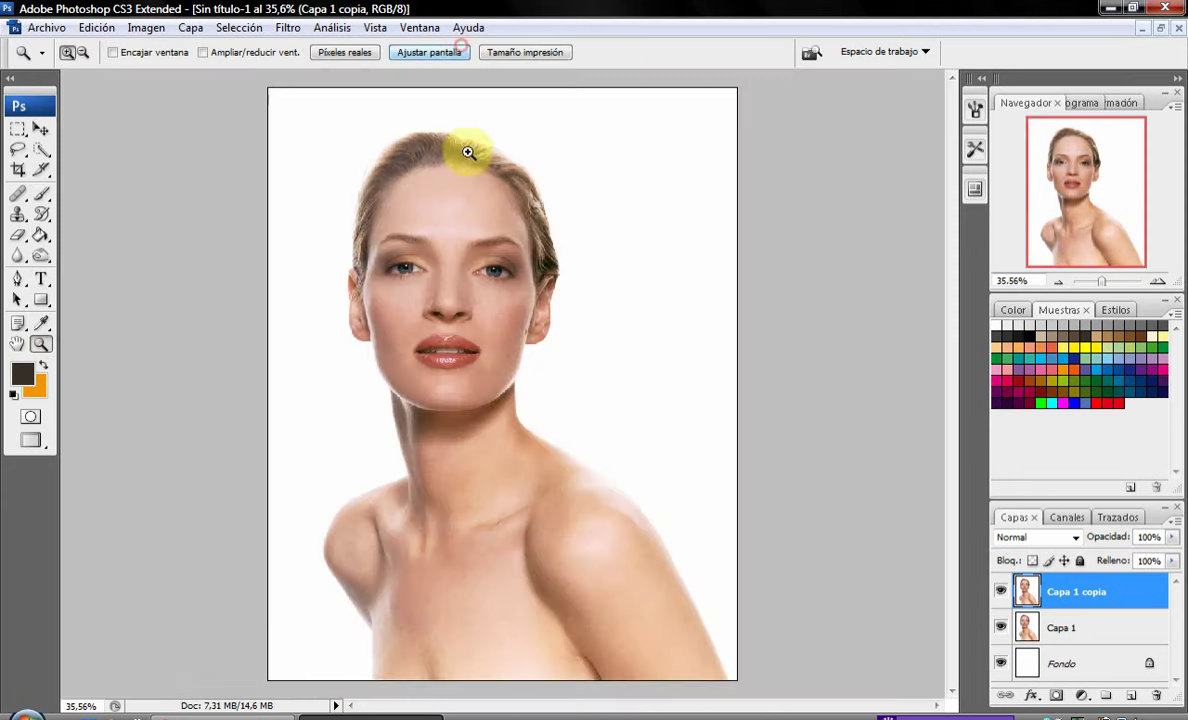
{"action": "left_click", "coordinate": [1002, 592]}
{"action": "left_click", "coordinate": [1002, 592]}
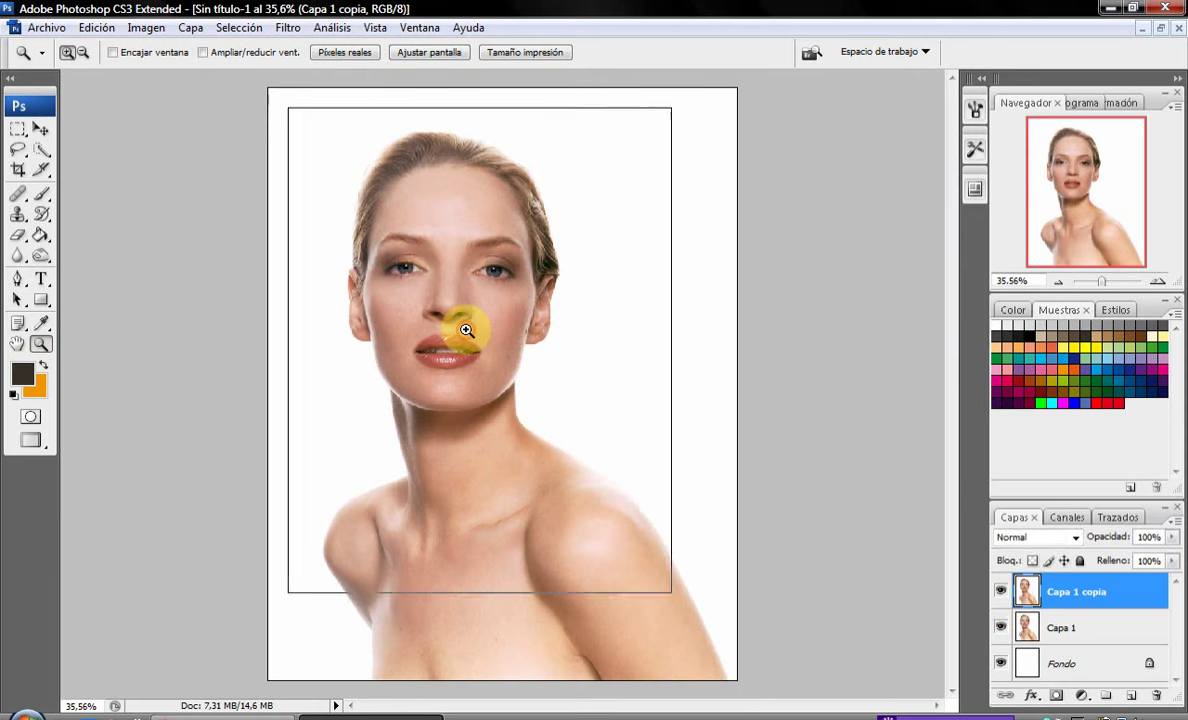
{"action": "left_click", "coordinate": [445, 285]}
{"action": "left_click", "coordinate": [472, 451]}
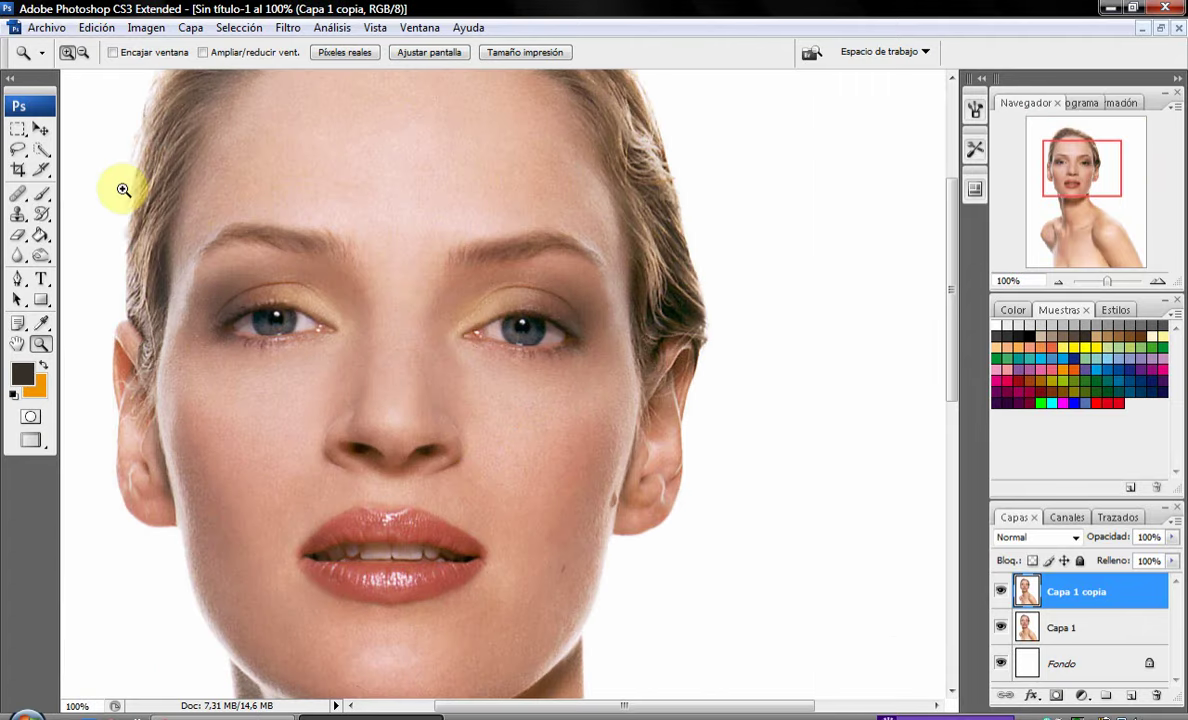
Set the brush to 19 px with a light orange painting colour.
{"action": "left_click", "coordinate": [41, 193]}
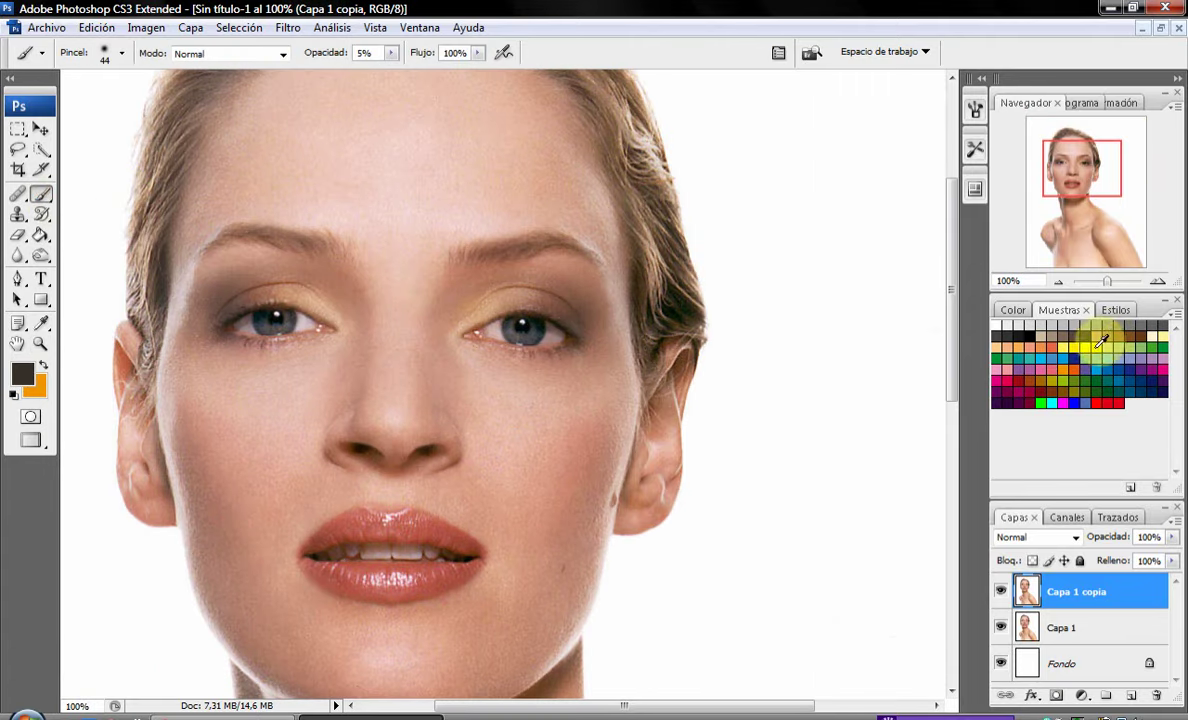
{"action": "left_click", "coordinate": [1021, 346]}
{"action": "right_click", "coordinate": [712, 366]}
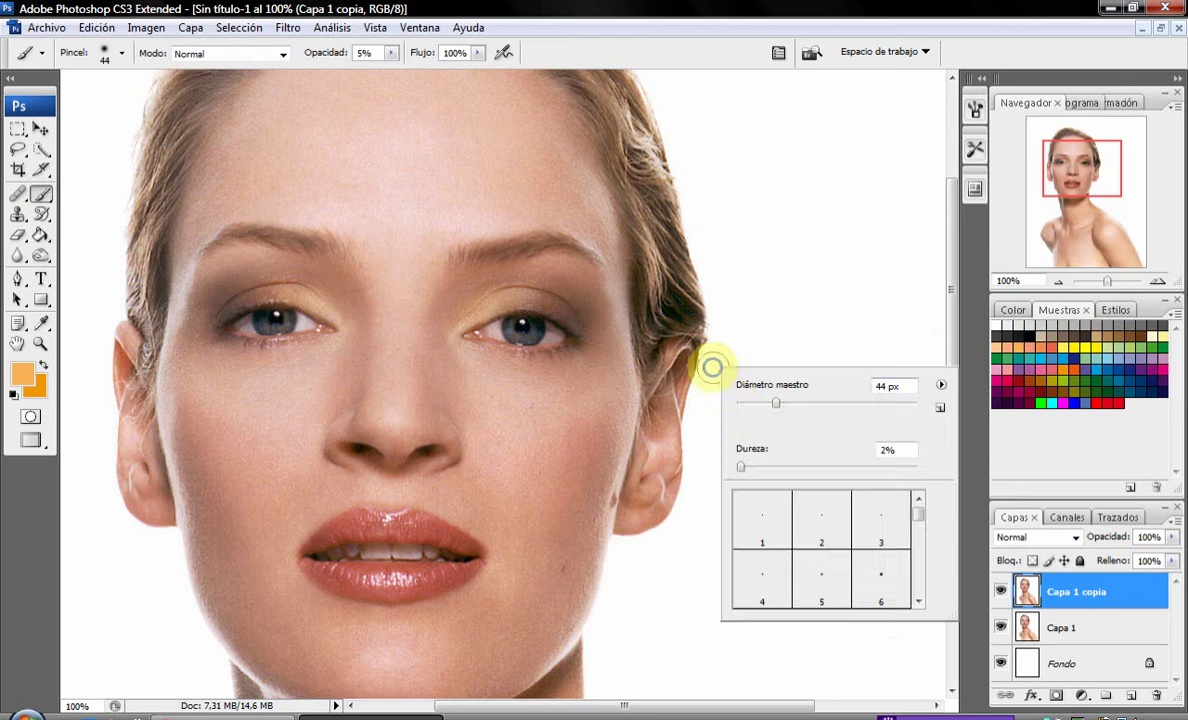
{"action": "left_click", "coordinate": [752, 402]}
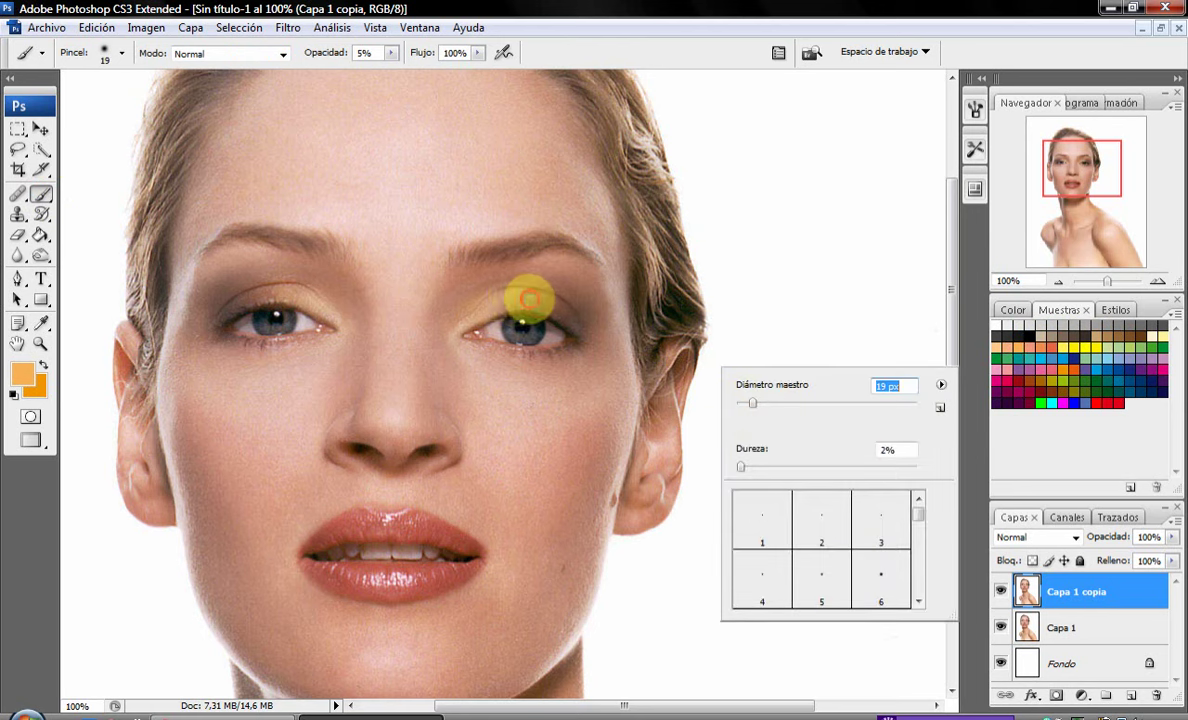
{"action": "left_click", "coordinate": [530, 300]}
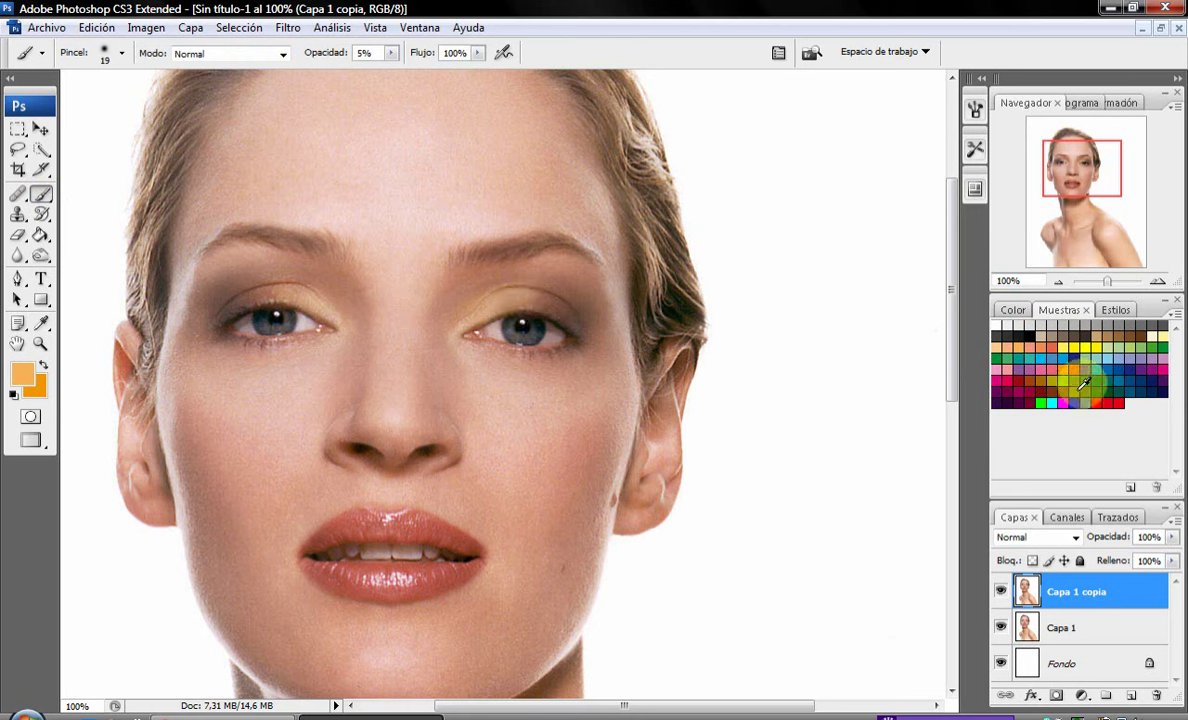
Brush a warm reddish-orange tint over both eyelids, then switch to black.
{"action": "left_click", "coordinate": [997, 347]}
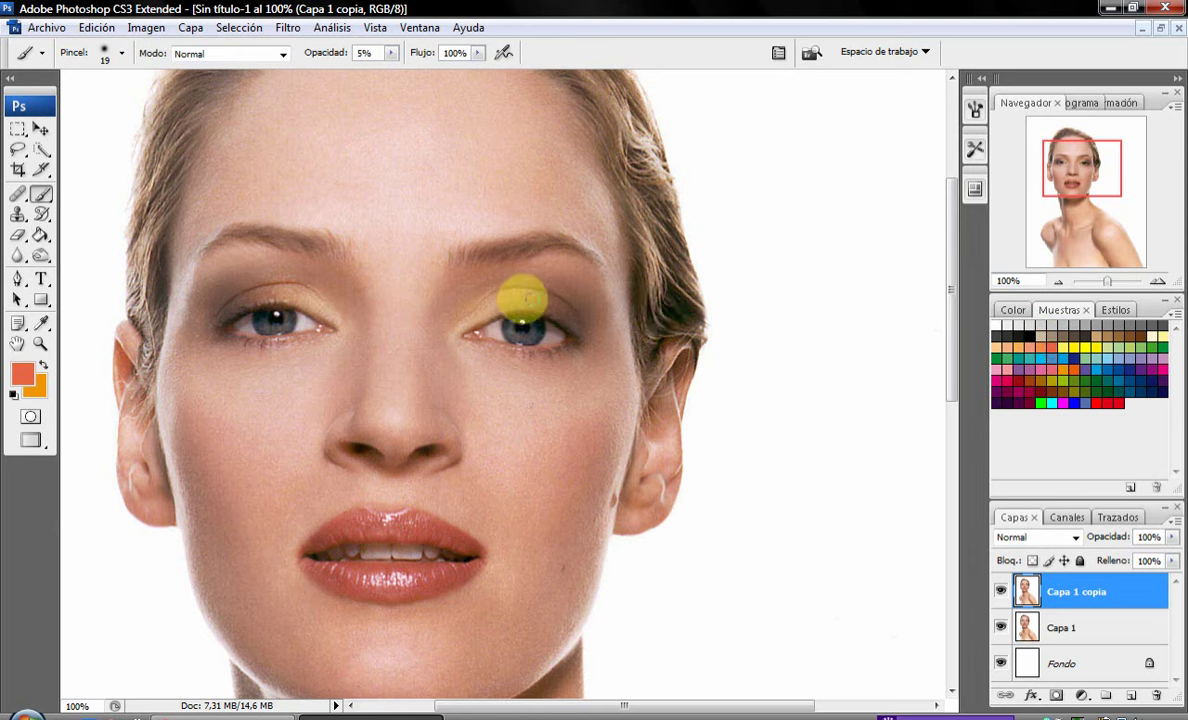
{"action": "left_click_drag", "start_coordinate": [525, 300], "coordinate": [495, 292]}
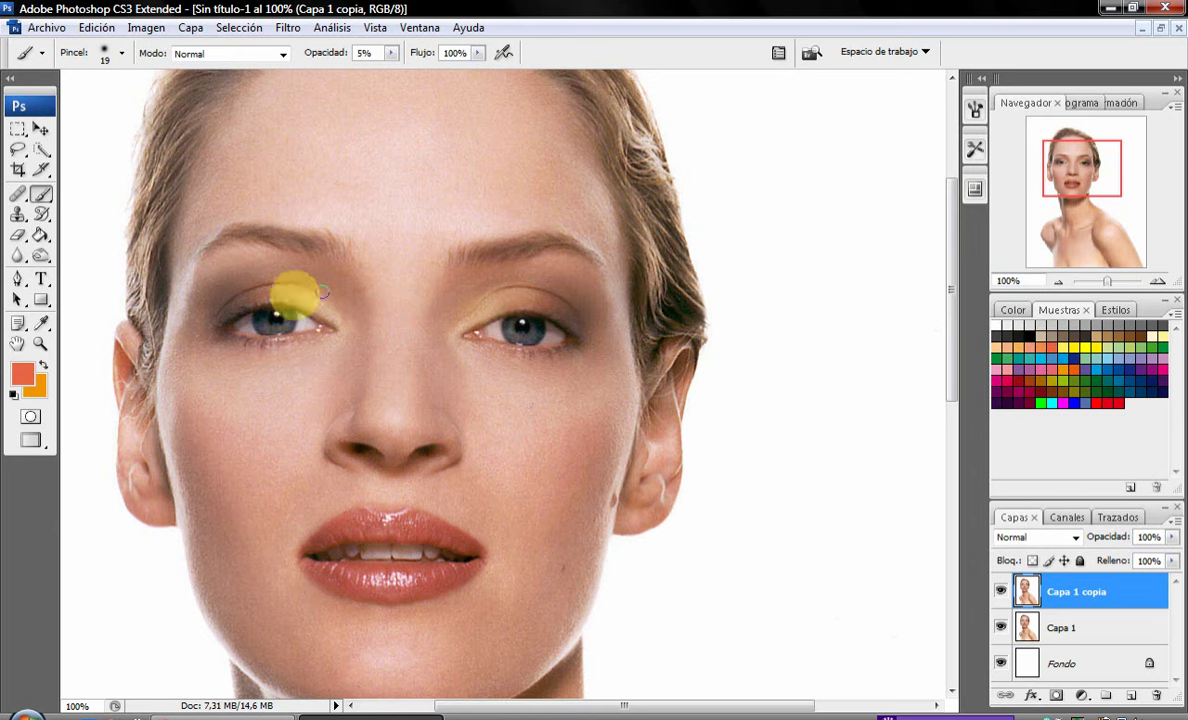
{"action": "left_click_drag", "start_coordinate": [320, 291], "coordinate": [220, 318]}
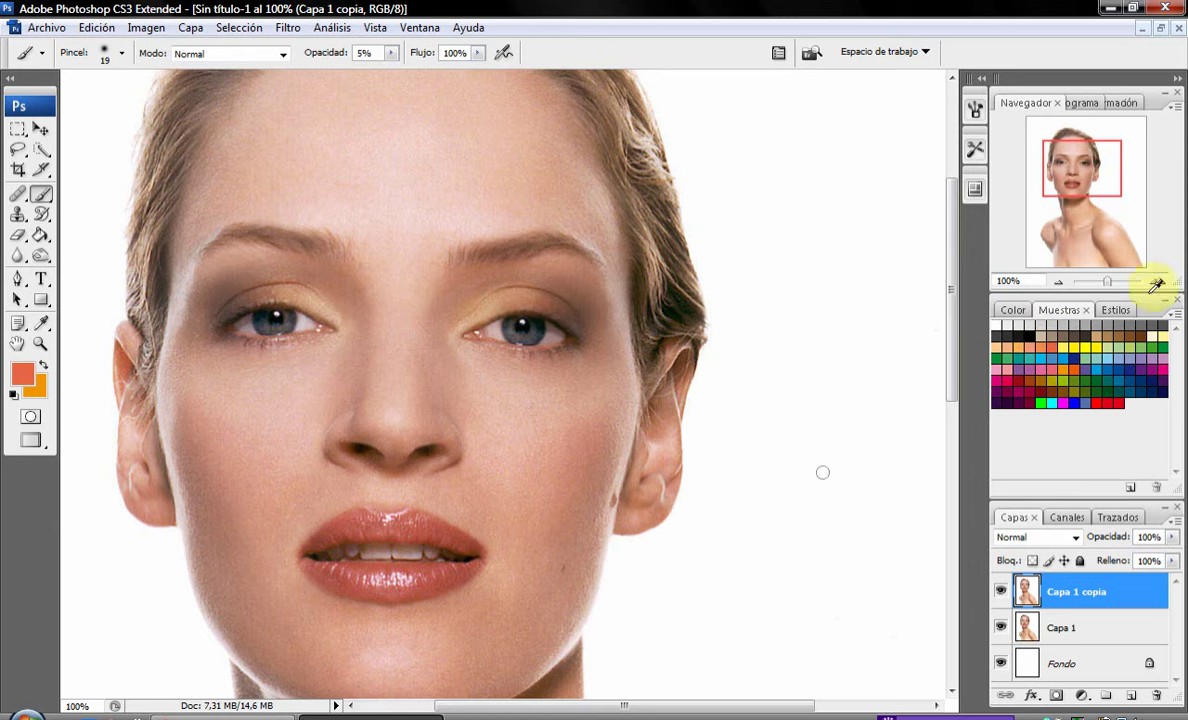
{"action": "left_click", "coordinate": [1027, 336]}
{"action": "mouse_move", "coordinate": [500, 302]}
{"action": "left_mouse_down"}
{"action": "mouse_move", "coordinate": [577, 336]}
{"action": "mouse_move", "coordinate": [517, 331]}
{"action": "mouse_move", "coordinate": [557, 344]}
{"action": "mouse_move", "coordinate": [499, 349]}
{"action": "mouse_move", "coordinate": [543, 356]}
{"action": "mouse_move", "coordinate": [585, 335]}
{"action": "left_mouse_up"}
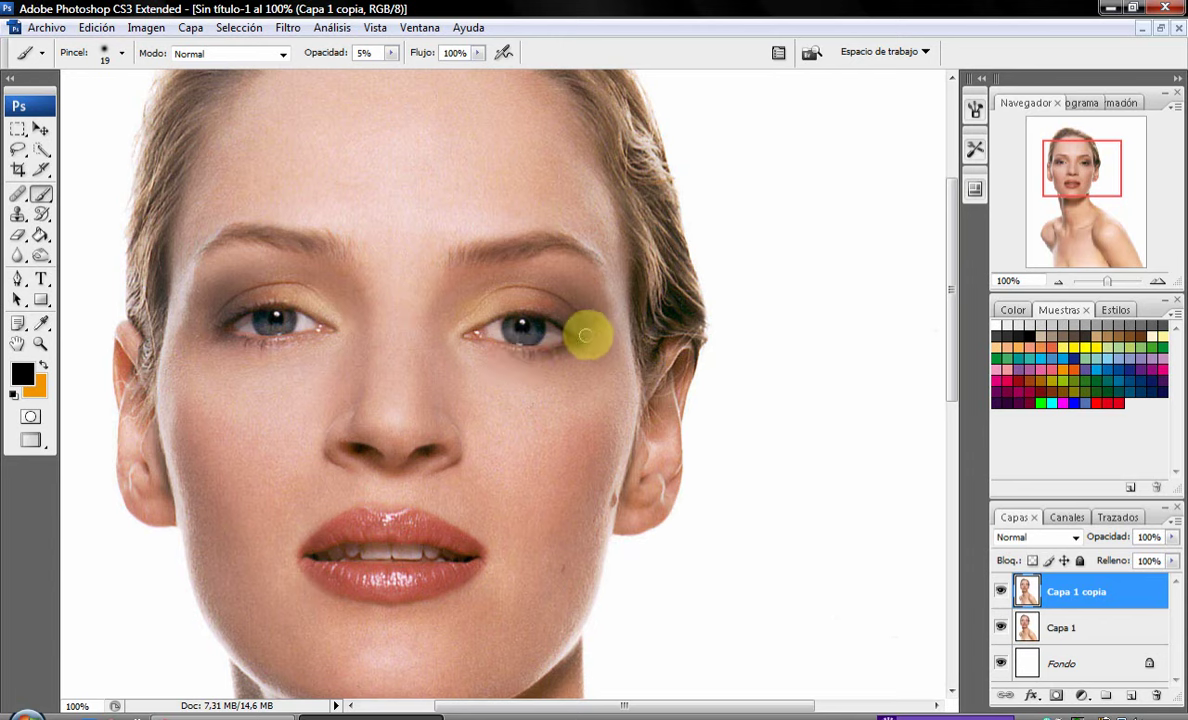
Paint a thin black winged liner at the right-hand eye's outer corner at 200% zoom.
{"action": "right_click", "coordinate": [556, 322]}
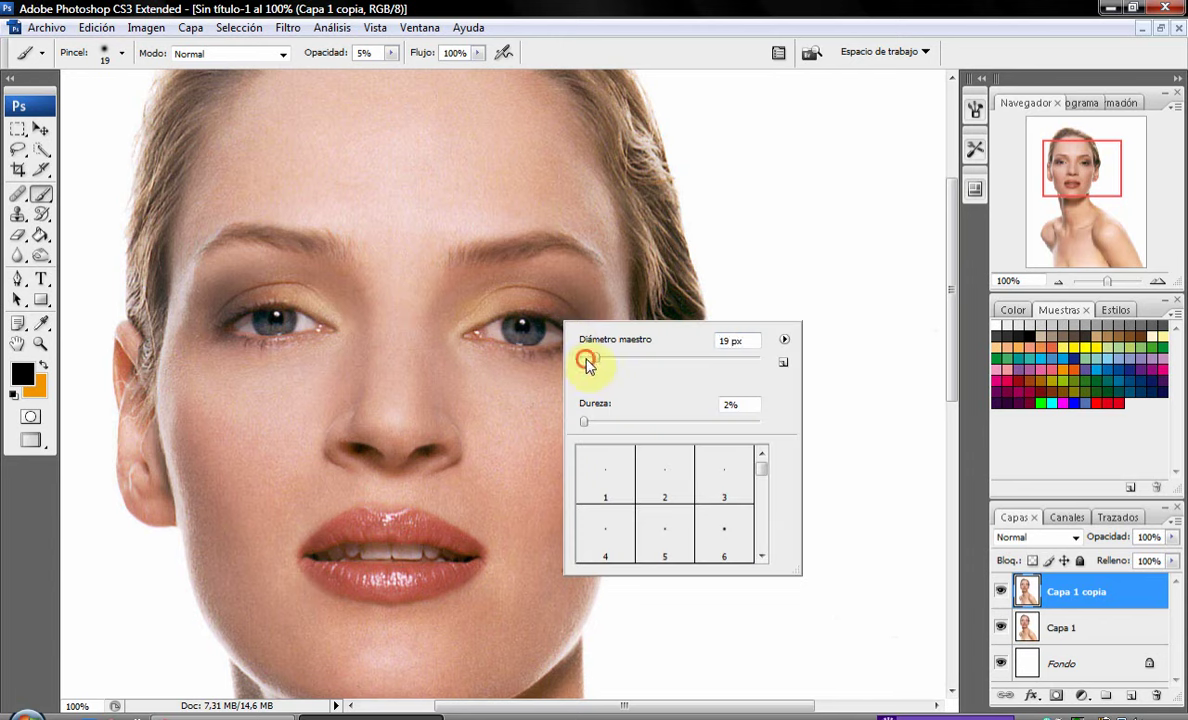
{"action": "left_click", "coordinate": [41, 343]}
{"action": "left_click", "coordinate": [462, 338]}
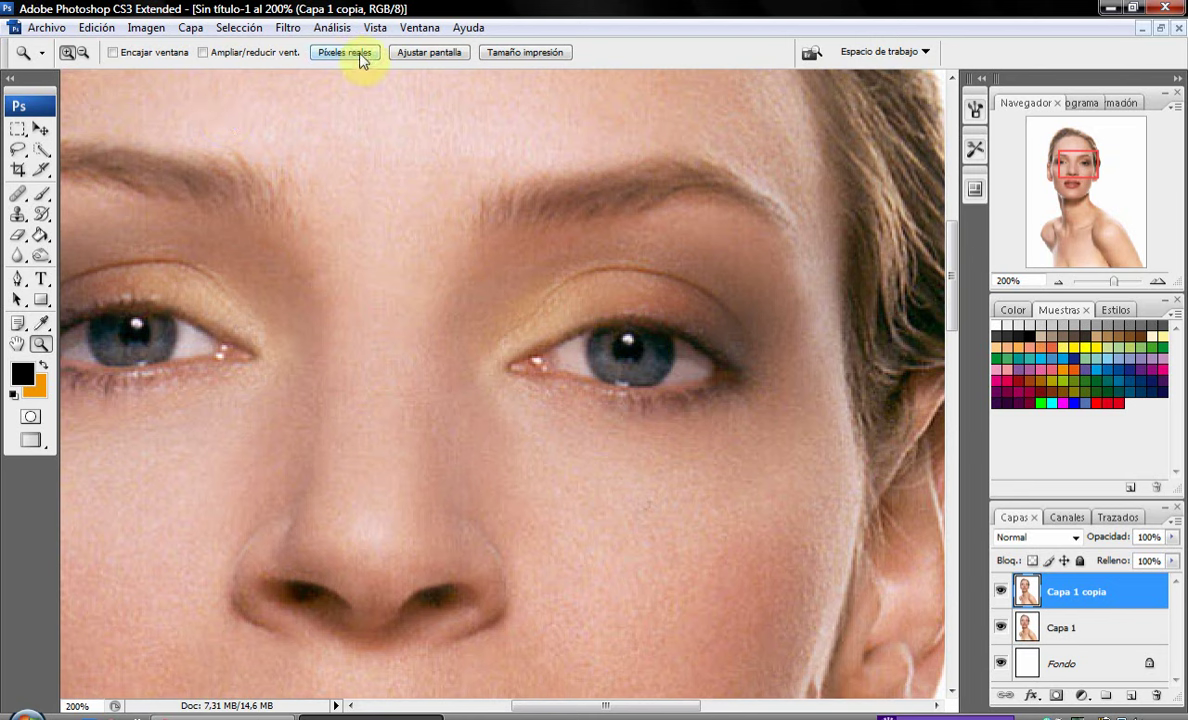
{"action": "left_click", "coordinate": [42, 196]}
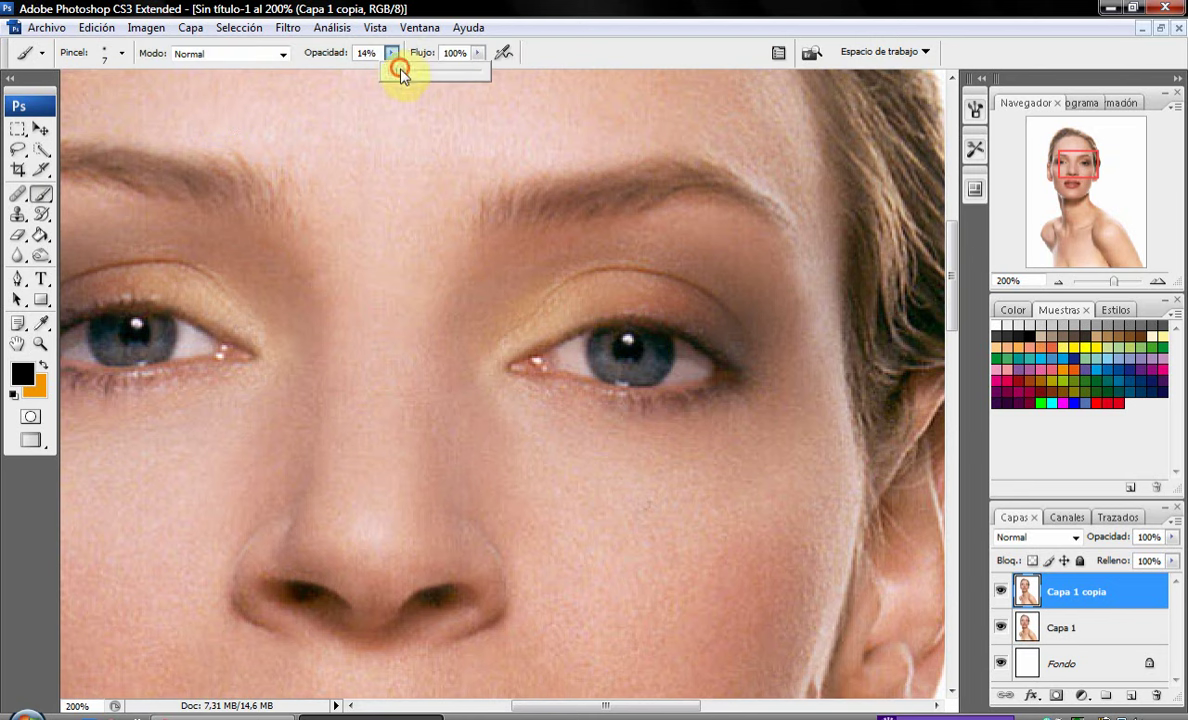
{"action": "mouse_move", "coordinate": [568, 330]}
{"action": "left_mouse_down"}
{"action": "mouse_move", "coordinate": [628, 323]}
{"action": "mouse_move", "coordinate": [589, 339]}
{"action": "mouse_move", "coordinate": [579, 329]}
{"action": "mouse_move", "coordinate": [748, 313]}
{"action": "mouse_move", "coordinate": [628, 331]}
{"action": "mouse_move", "coordinate": [652, 318]}
{"action": "mouse_move", "coordinate": [709, 340]}
{"action": "mouse_move", "coordinate": [805, 344]}
{"action": "mouse_move", "coordinate": [681, 347]}
{"action": "mouse_move", "coordinate": [674, 323]}
{"action": "mouse_move", "coordinate": [719, 344]}
{"action": "left_mouse_up"}
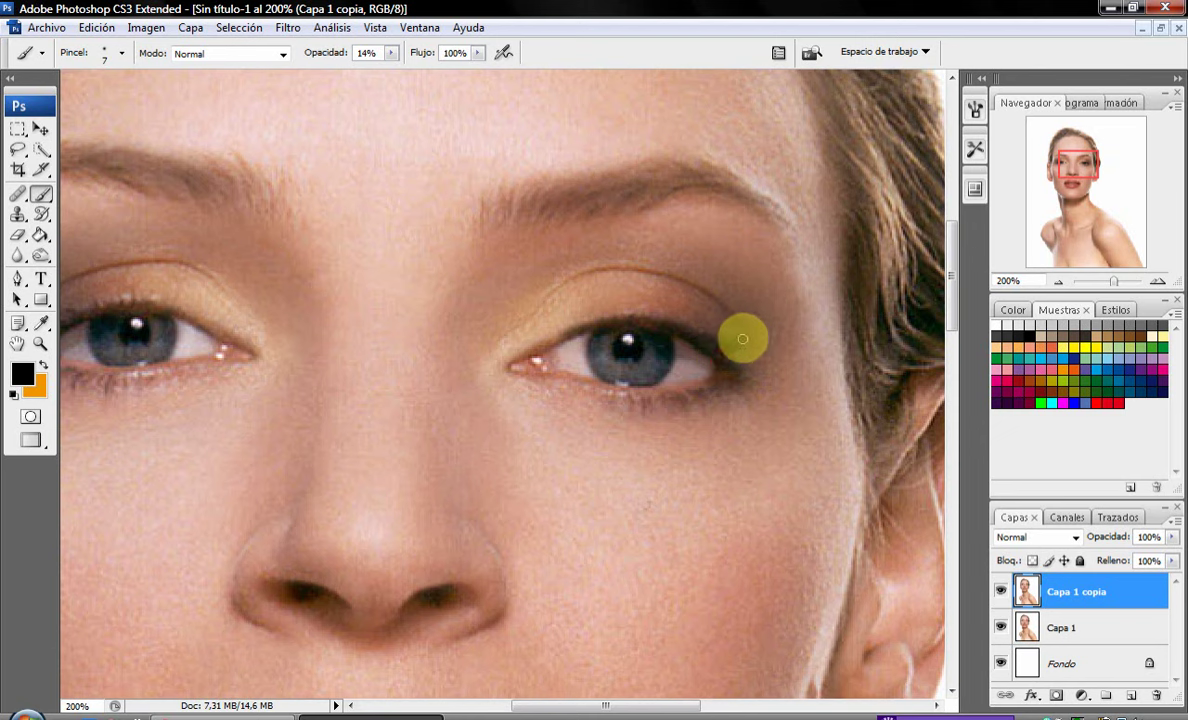
{"action": "left_click_drag", "start_coordinate": [744, 339], "coordinate": [689, 346]}
{"action": "left_click", "coordinate": [40, 343]}
{"action": "left_click", "coordinate": [430, 52]}
Shape a dark eyeliner wing at the right-hand eye's outer corner at 200% zoom.
{"action": "left_click", "coordinate": [504, 299]}
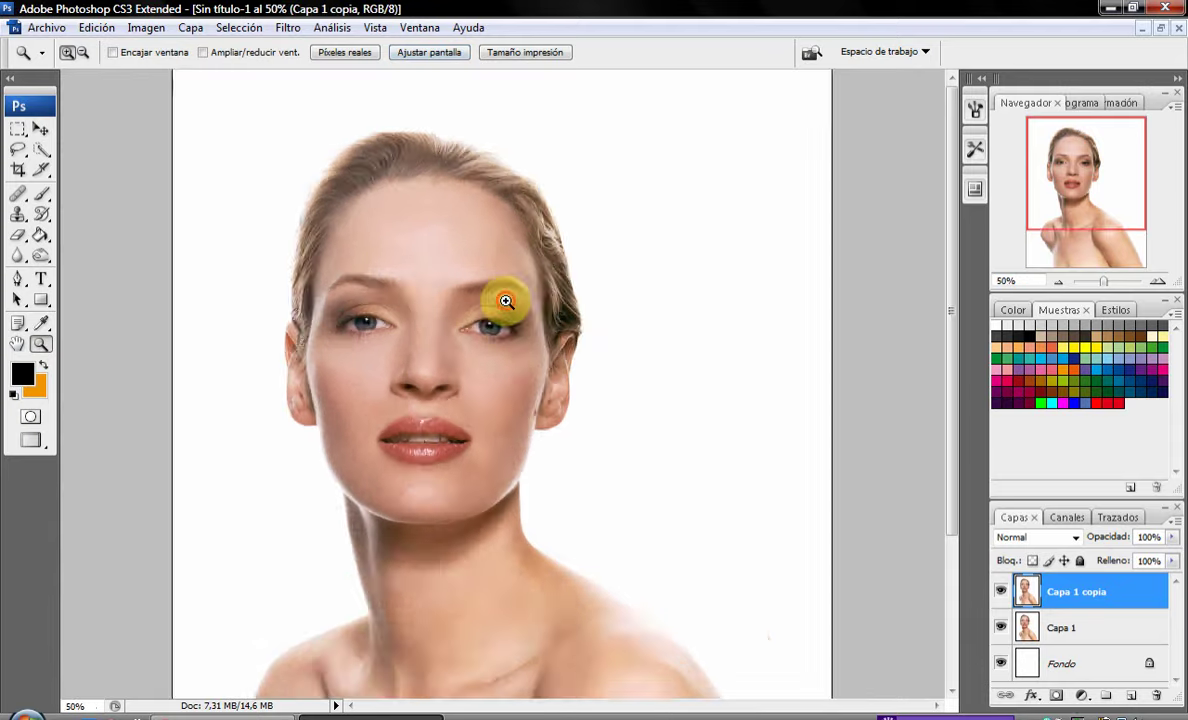
{"action": "left_click", "coordinate": [504, 421]}
{"action": "left_click", "coordinate": [530, 392]}
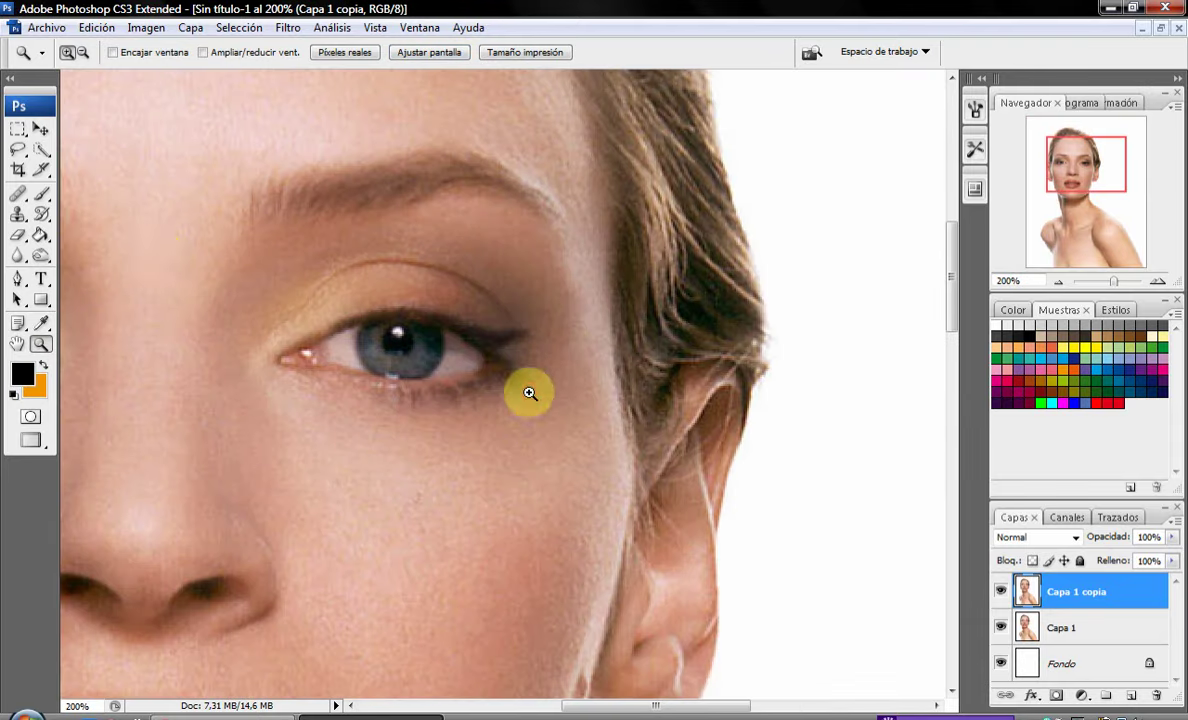
{"action": "left_click", "coordinate": [37, 195]}
{"action": "mouse_move", "coordinate": [504, 318]}
{"action": "left_mouse_down"}
{"action": "mouse_move", "coordinate": [504, 331]}
{"action": "mouse_move", "coordinate": [424, 318]}
{"action": "mouse_move", "coordinate": [523, 343]}
{"action": "left_mouse_up"}
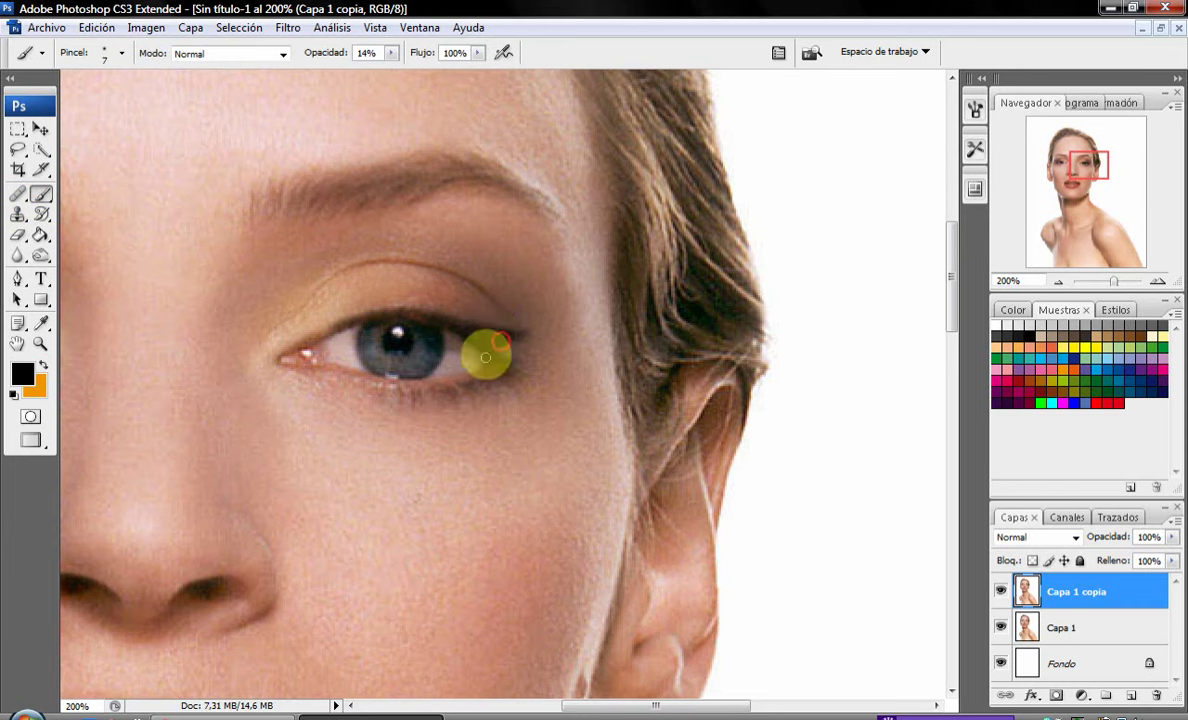
{"action": "left_click_drag", "start_coordinate": [485, 357], "coordinate": [520, 332]}
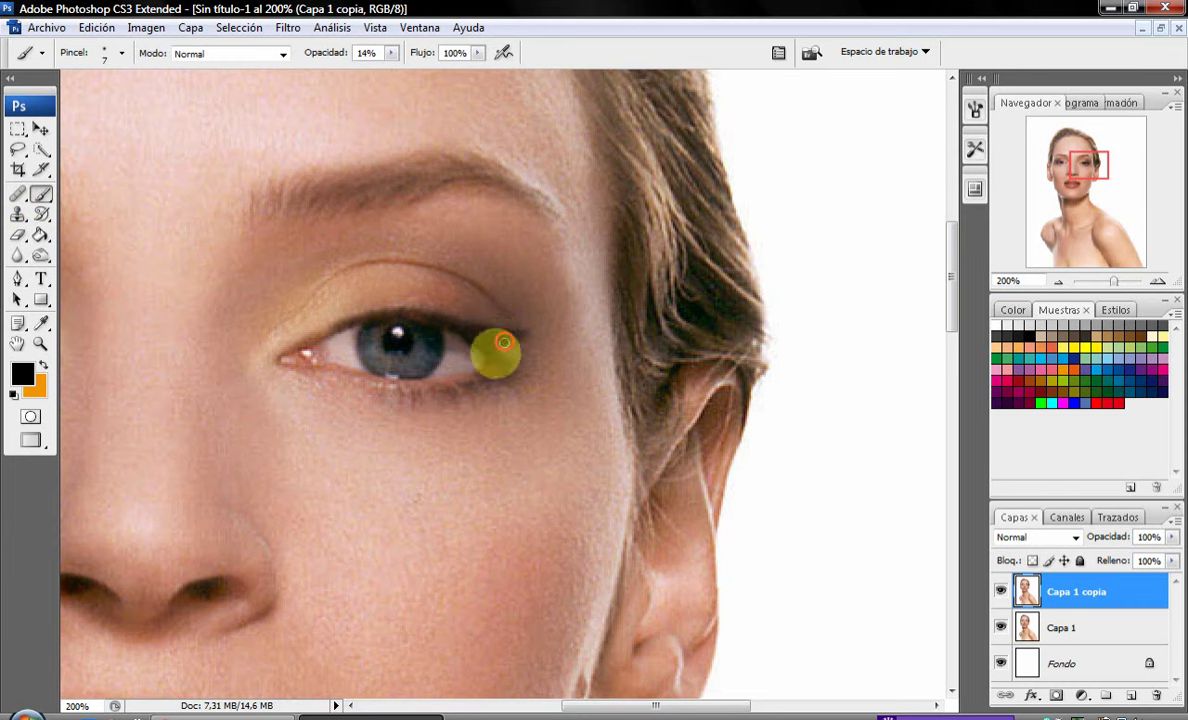
{"action": "left_click", "coordinate": [41, 344]}
{"action": "left_click", "coordinate": [429, 52]}
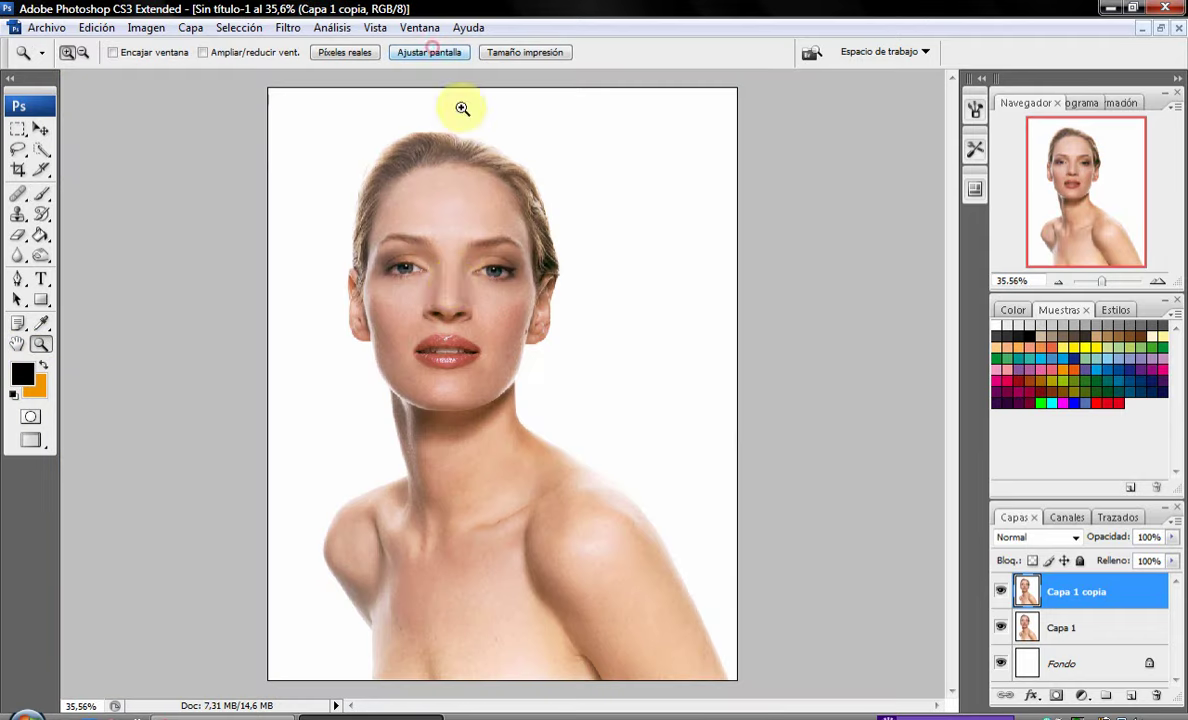
Darken the left eye's upper lid and outer corner with soft black shading.
{"action": "left_click", "coordinate": [451, 288]}
{"action": "left_click", "coordinate": [455, 350]}
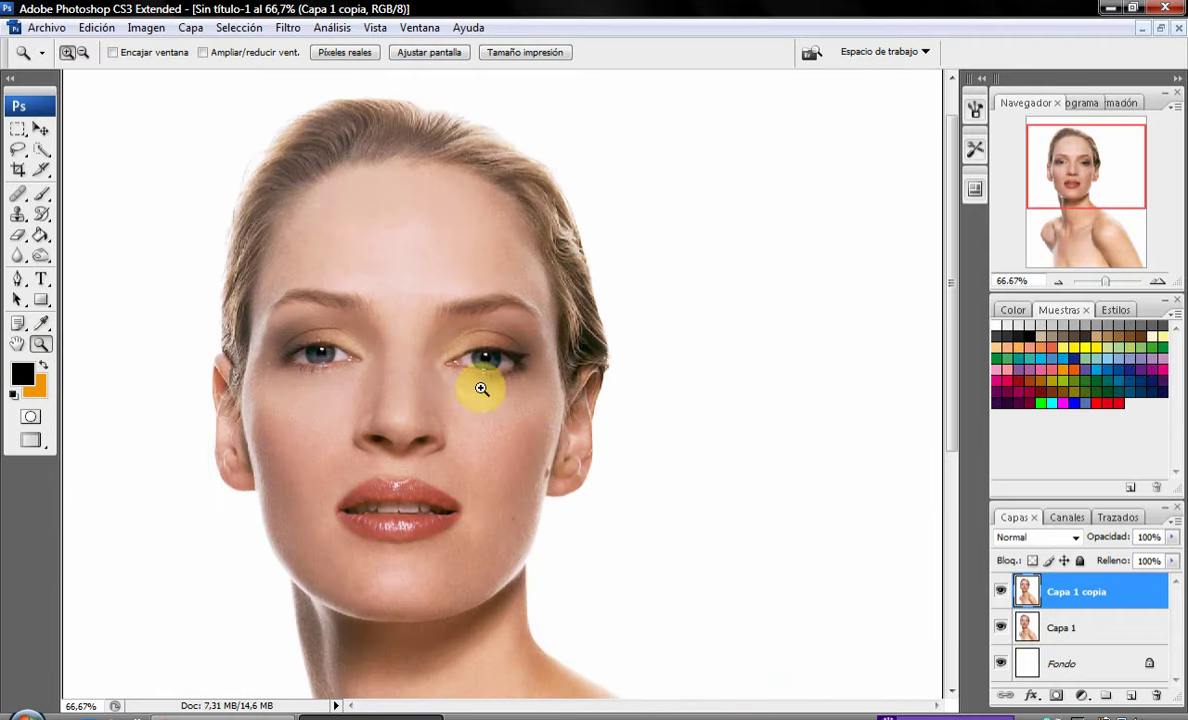
{"action": "left_click", "coordinate": [539, 452]}
{"action": "left_click", "coordinate": [175, 263]}
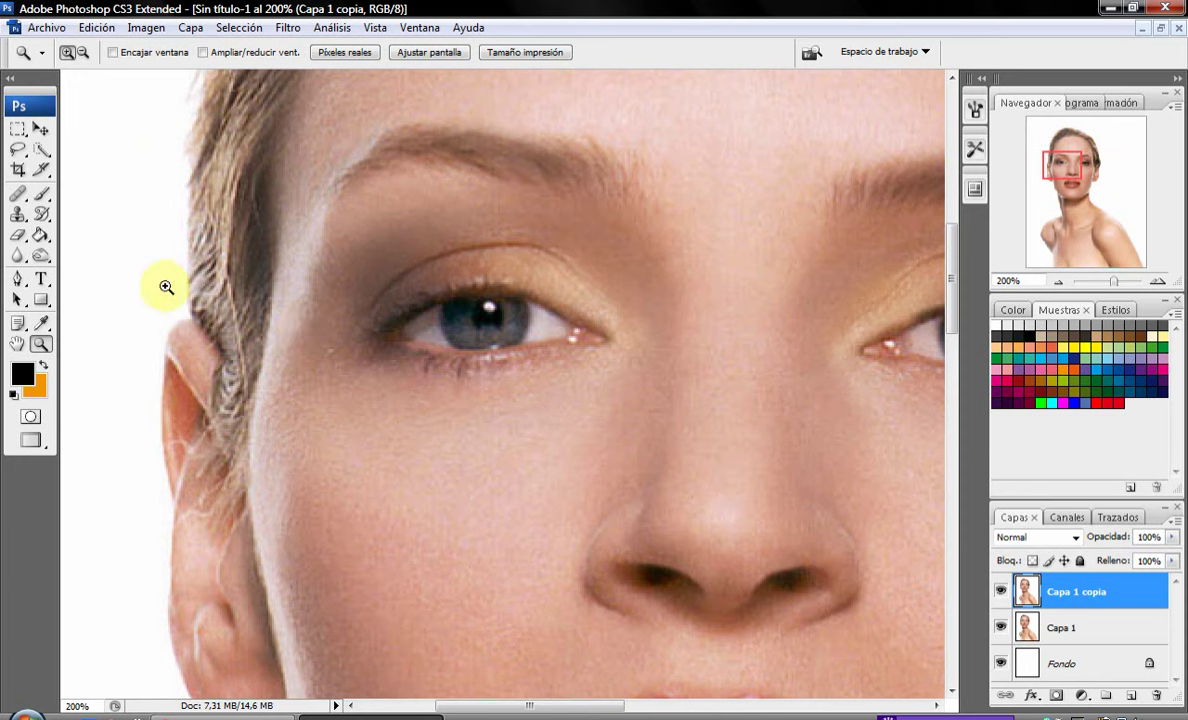
{"action": "left_click", "coordinate": [41, 194]}
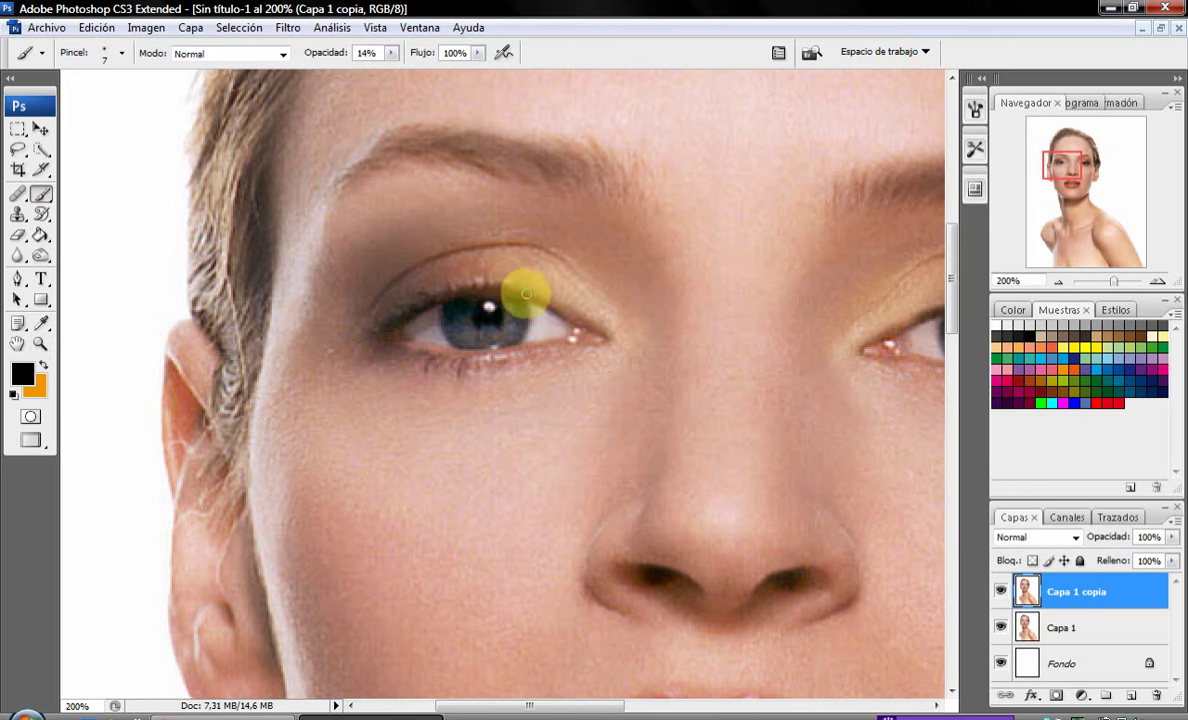
{"action": "mouse_move", "coordinate": [538, 297]}
{"action": "left_mouse_down"}
{"action": "mouse_move", "coordinate": [477, 270]}
{"action": "mouse_move", "coordinate": [517, 278]}
{"action": "mouse_move", "coordinate": [456, 281]}
{"action": "mouse_move", "coordinate": [502, 291]}
{"action": "mouse_move", "coordinate": [456, 286]}
{"action": "mouse_move", "coordinate": [496, 289]}
{"action": "mouse_move", "coordinate": [485, 278]}
{"action": "mouse_move", "coordinate": [501, 285]}
{"action": "mouse_move", "coordinate": [496, 273]}
{"action": "mouse_move", "coordinate": [422, 298]}
{"action": "left_mouse_up"}
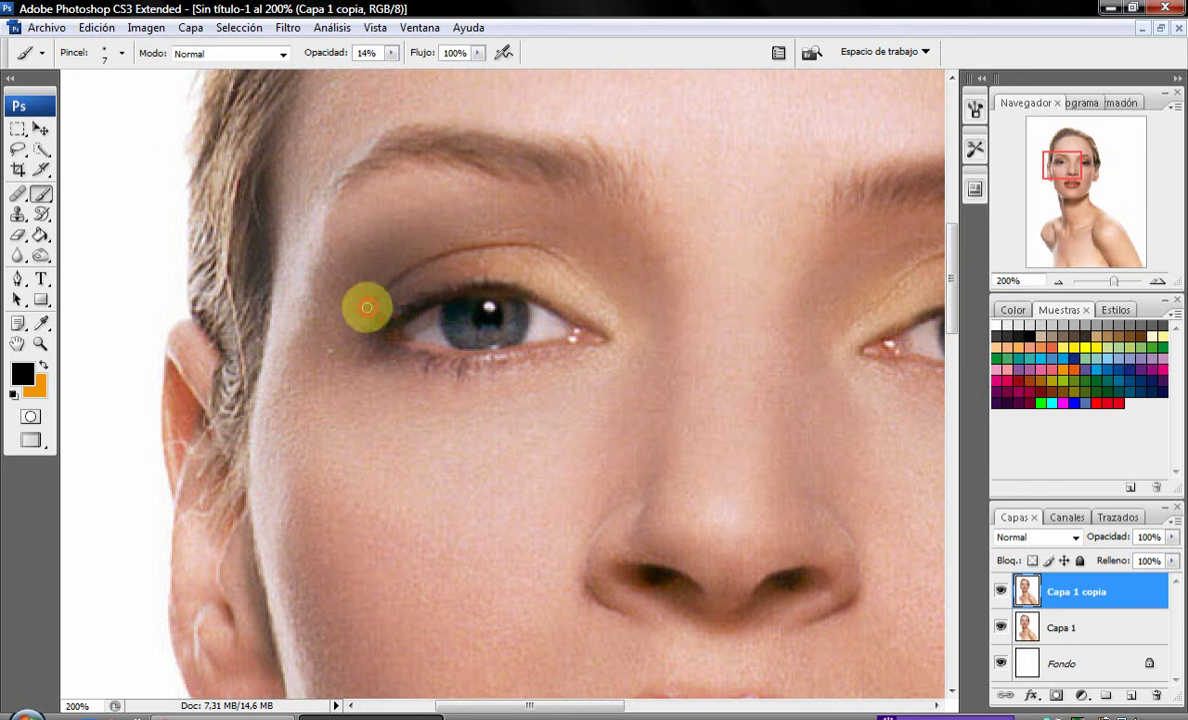
{"action": "mouse_move", "coordinate": [367, 307]}
{"action": "left_mouse_down"}
{"action": "mouse_move", "coordinate": [387, 315]}
{"action": "mouse_move", "coordinate": [446, 294]}
{"action": "mouse_move", "coordinate": [363, 312]}
{"action": "mouse_move", "coordinate": [485, 281]}
{"action": "mouse_move", "coordinate": [385, 318]}
{"action": "mouse_move", "coordinate": [361, 311]}
{"action": "mouse_move", "coordinate": [437, 297]}
{"action": "mouse_move", "coordinate": [374, 315]}
{"action": "mouse_move", "coordinate": [424, 299]}
{"action": "mouse_move", "coordinate": [385, 307]}
{"action": "mouse_move", "coordinate": [406, 299]}
{"action": "left_mouse_up"}
{"action": "mouse_move", "coordinate": [475, 284]}
{"action": "left_mouse_down"}
{"action": "mouse_move", "coordinate": [445, 286]}
{"action": "mouse_move", "coordinate": [517, 284]}
{"action": "mouse_move", "coordinate": [562, 305]}
{"action": "left_mouse_up"}
{"action": "left_click", "coordinate": [229, 320]}
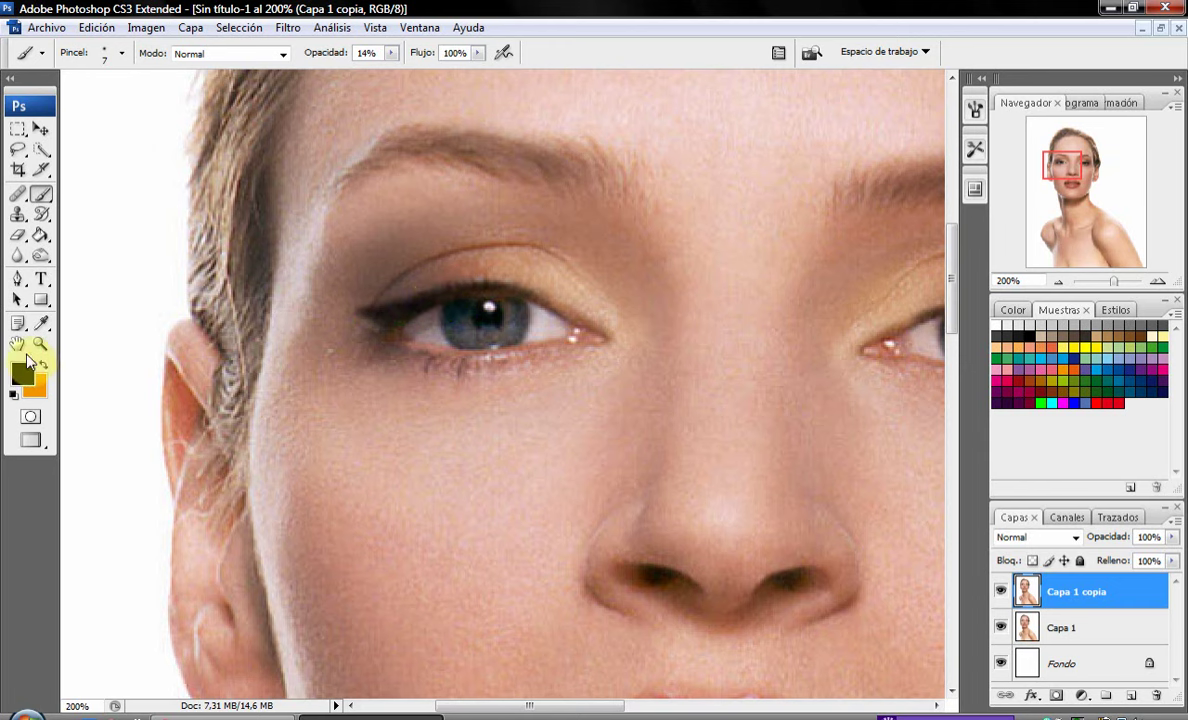
{"action": "left_click", "coordinate": [40, 343]}
{"action": "left_click", "coordinate": [449, 55]}
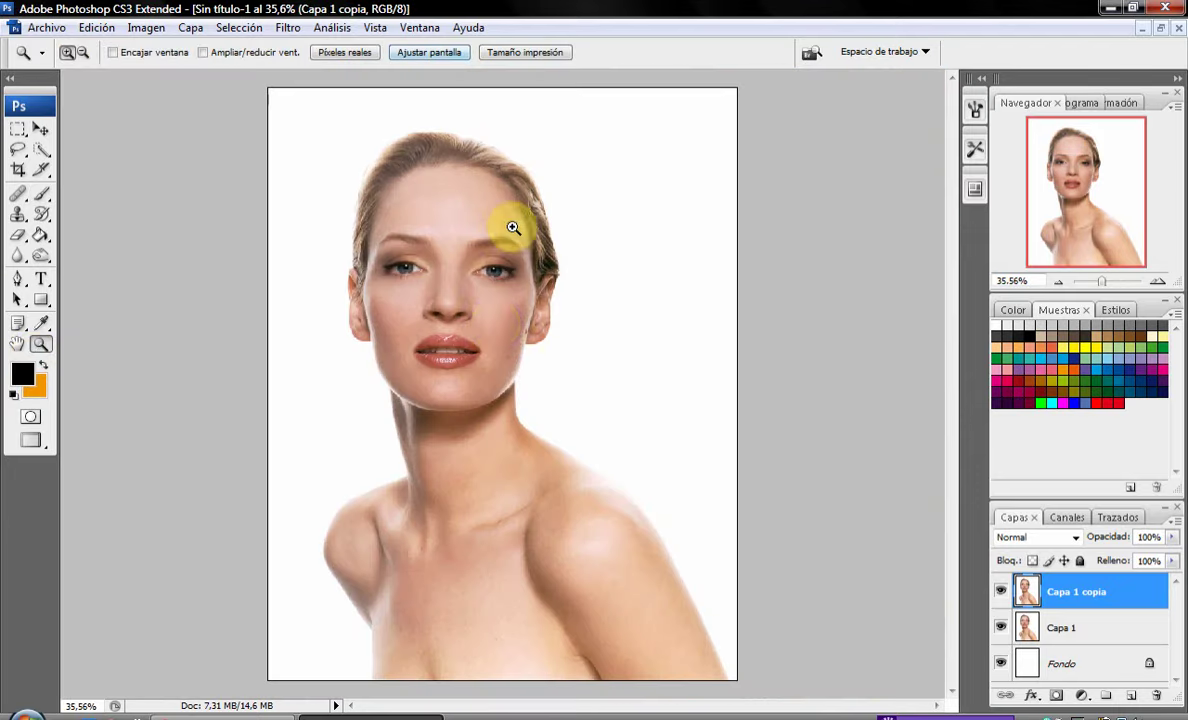
Paint dark liner wings at the outer corners of both eyes at 200% zoom.
{"action": "left_click", "coordinate": [496, 324]}
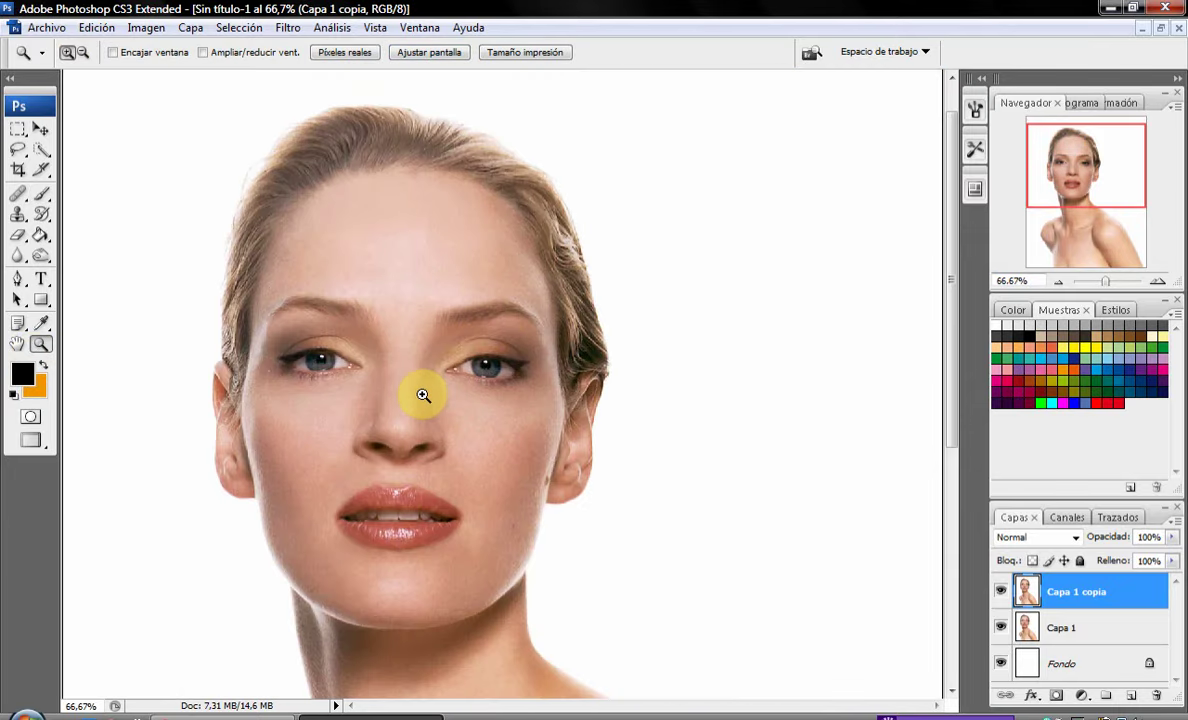
{"action": "left_click", "coordinate": [423, 395]}
{"action": "left_click", "coordinate": [423, 395]}
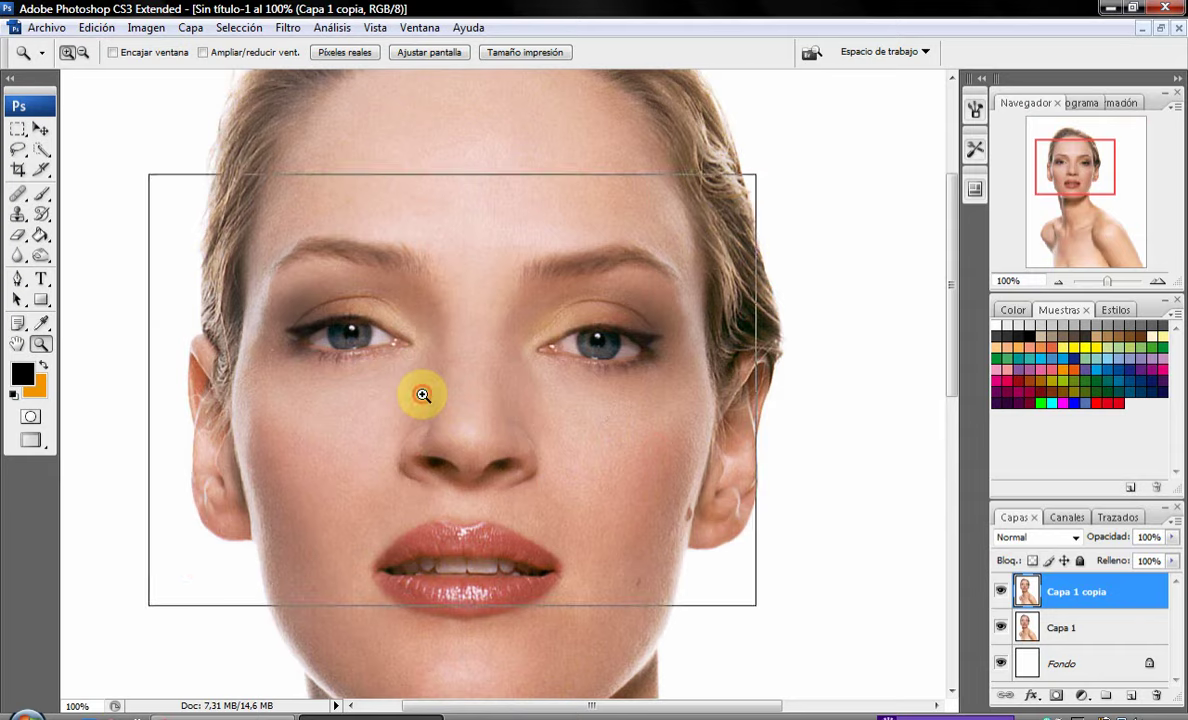
{"action": "left_click", "coordinate": [39, 197]}
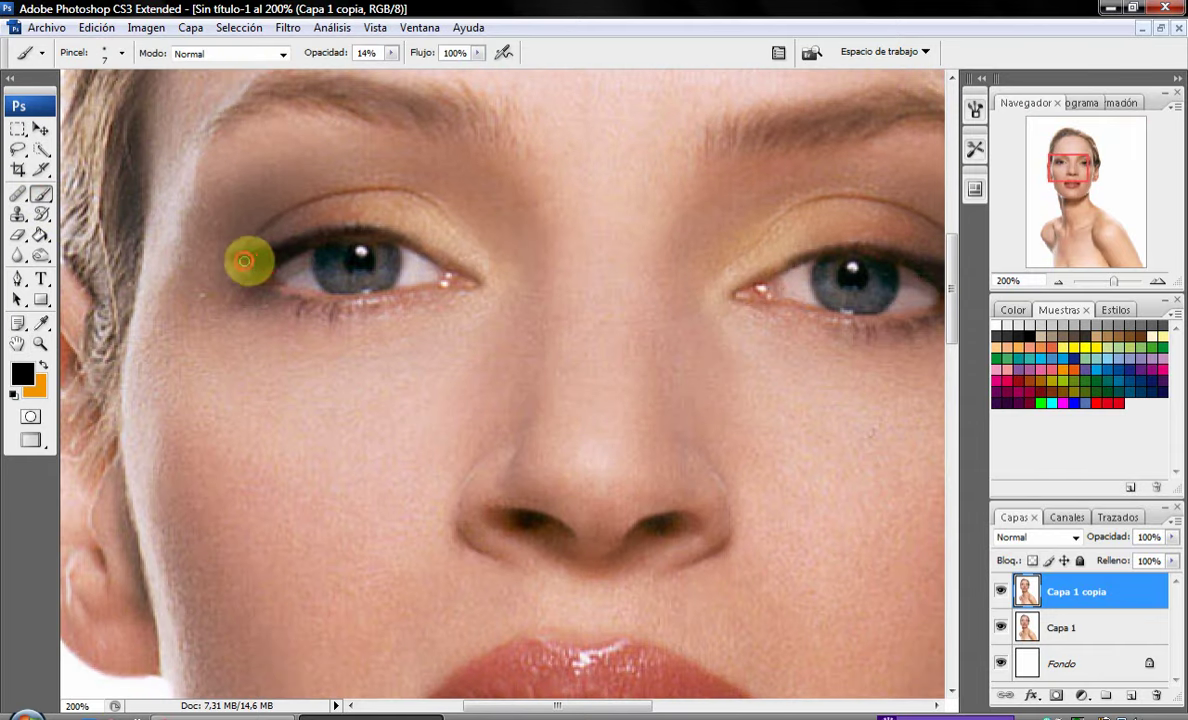
{"action": "mouse_move", "coordinate": [277, 257]}
{"action": "left_mouse_down"}
{"action": "mouse_move", "coordinate": [350, 232]}
{"action": "mouse_move", "coordinate": [299, 297]}
{"action": "left_mouse_up"}
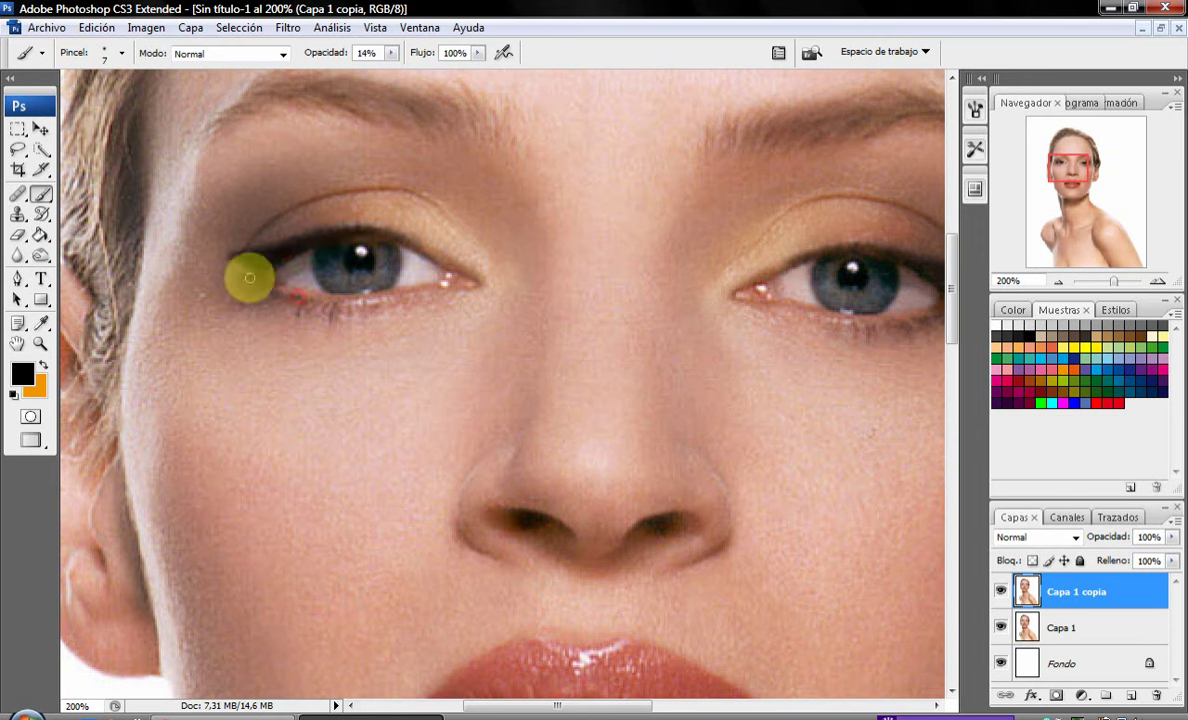
{"action": "mouse_move", "coordinate": [280, 293]}
{"action": "left_mouse_down"}
{"action": "mouse_move", "coordinate": [237, 266]}
{"action": "mouse_move", "coordinate": [281, 281]}
{"action": "left_mouse_up"}
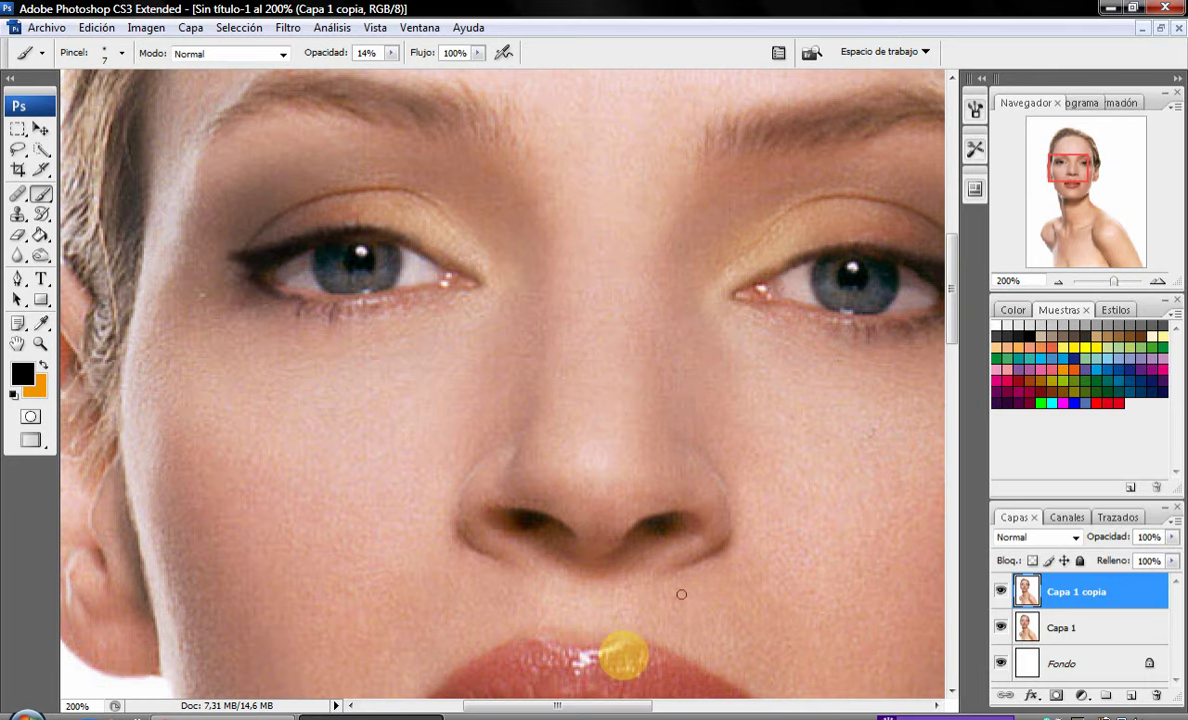
{"action": "left_click_drag", "start_coordinate": [596, 702], "coordinate": [631, 705]}
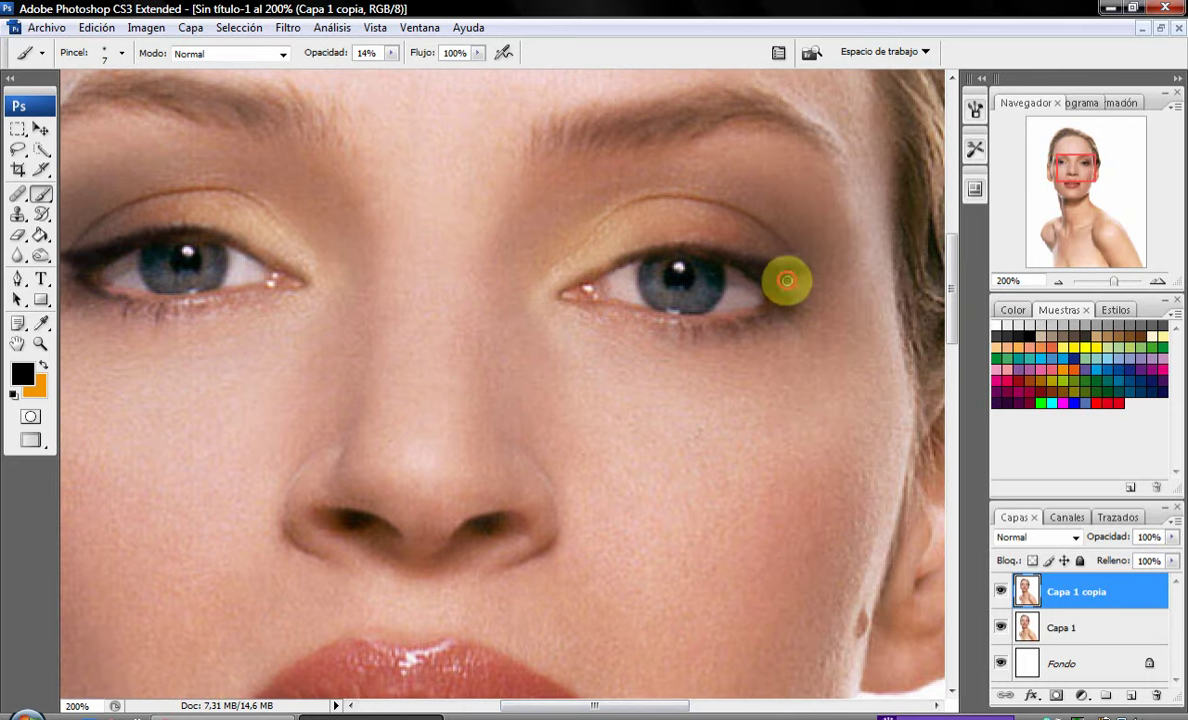
{"action": "left_click_drag", "start_coordinate": [762, 305], "coordinate": [750, 318]}
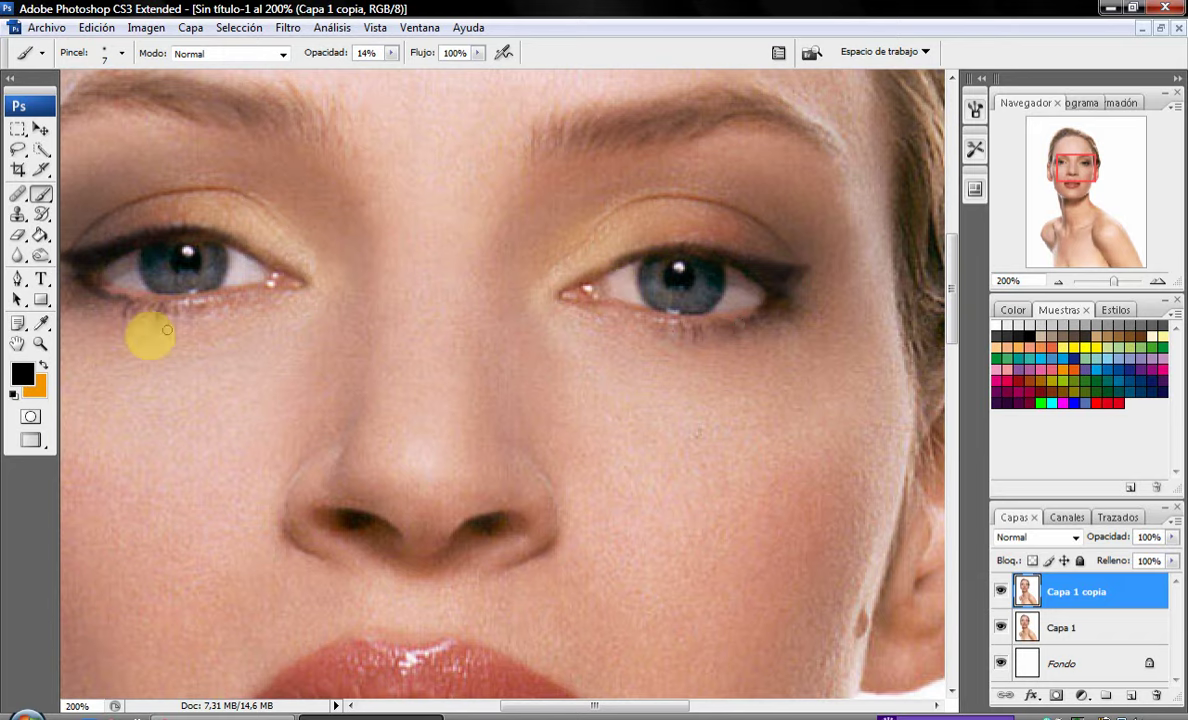
Shade further along the left eye's upper lid.
{"action": "left_click", "coordinate": [41, 343]}
{"action": "left_click", "coordinate": [398, 52]}
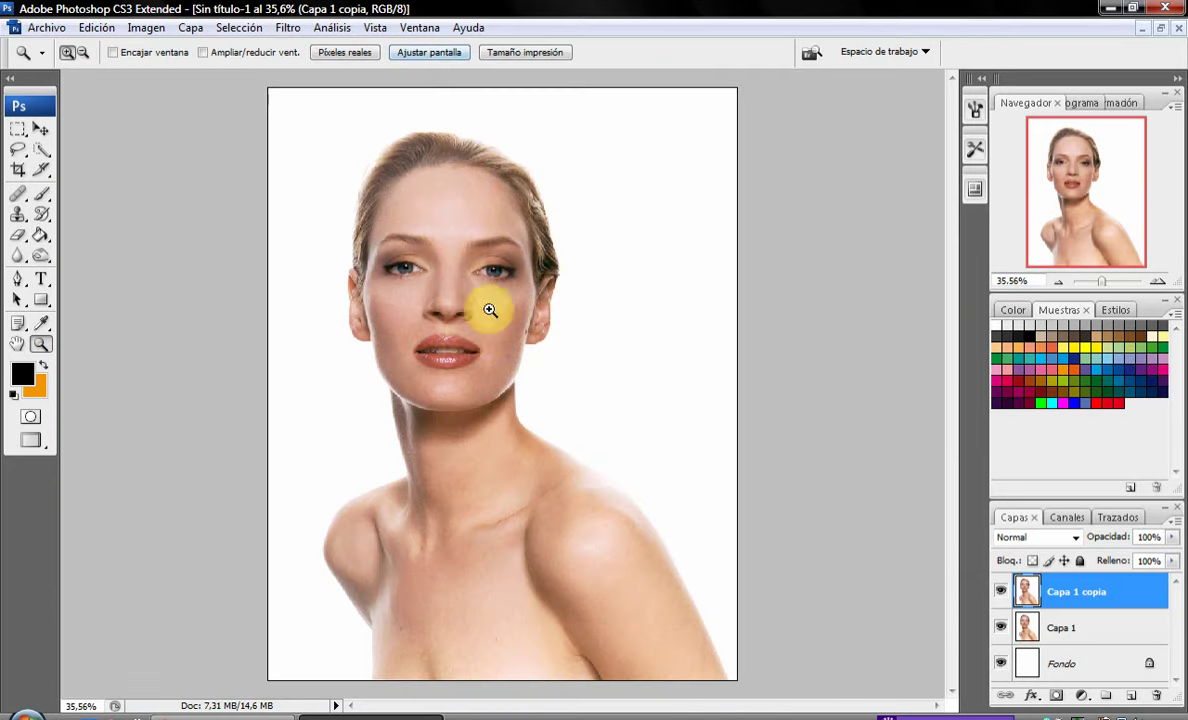
{"action": "left_click", "coordinate": [471, 335]}
{"action": "left_click", "coordinate": [471, 335]}
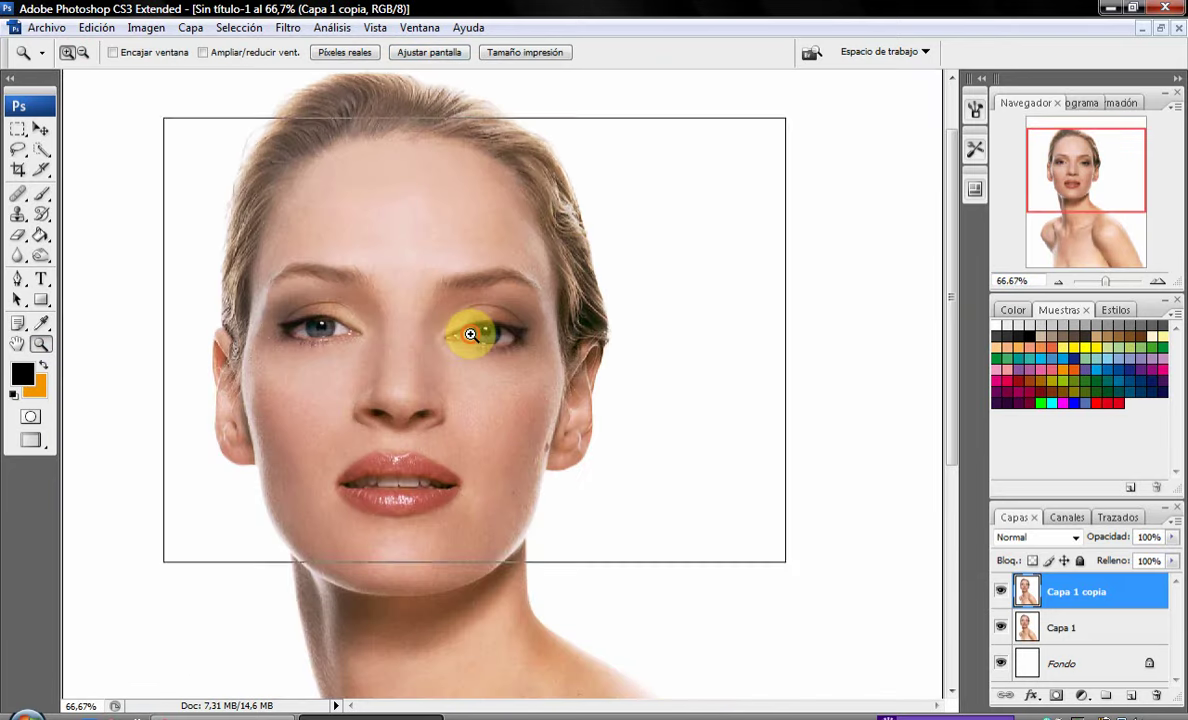
{"action": "left_click", "coordinate": [41, 193]}
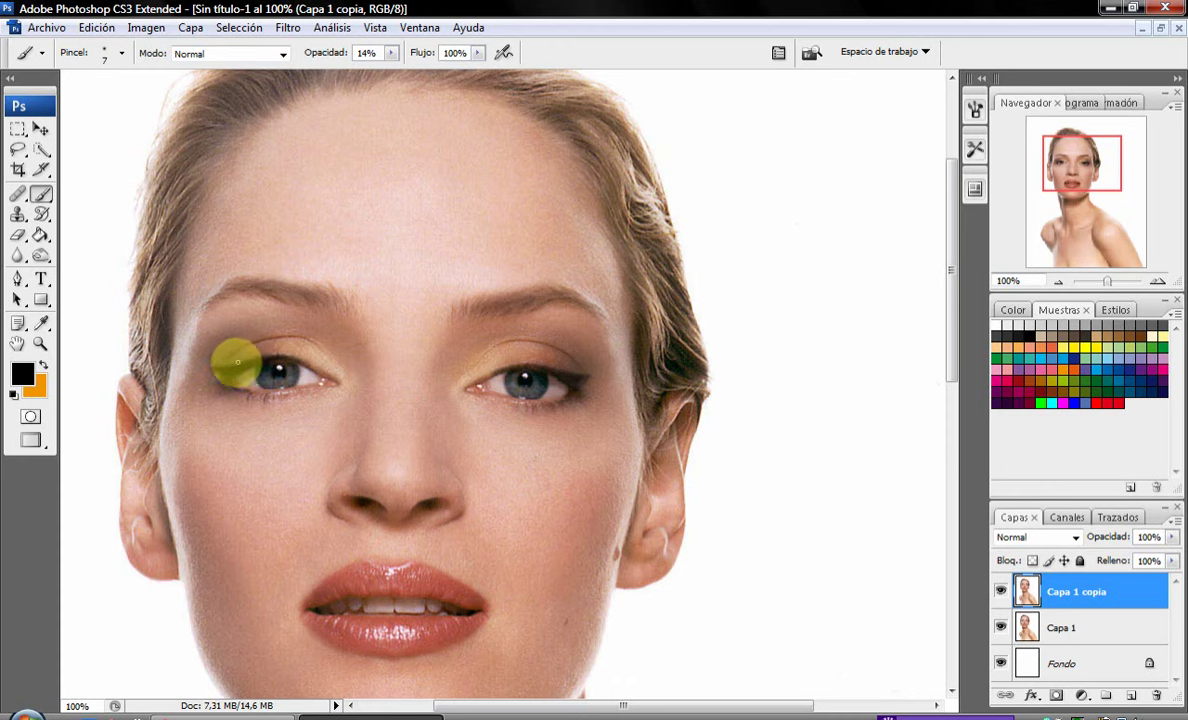
{"action": "left_click_drag", "start_coordinate": [217, 367], "coordinate": [241, 364]}
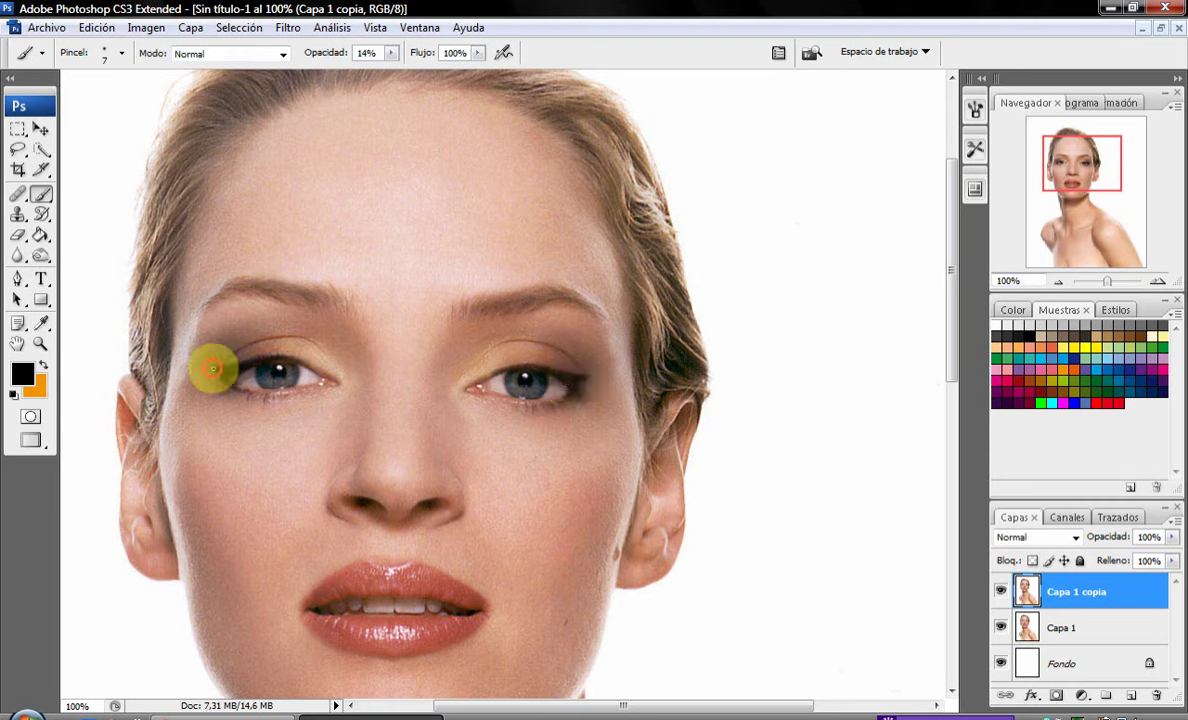
Load the SS-eyelashes brush set and choose lash brush 732 at 88 px, 64% opacity.
{"action": "right_click", "coordinate": [228, 336]}
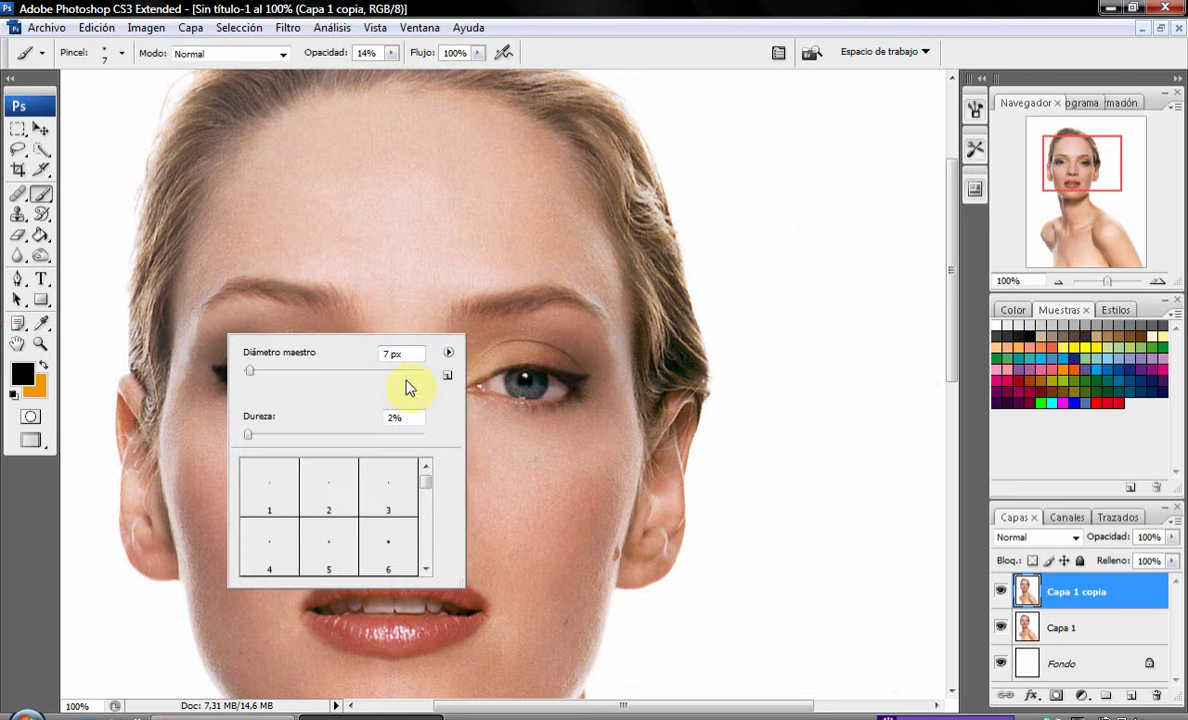
{"action": "left_click", "coordinate": [447, 355]}
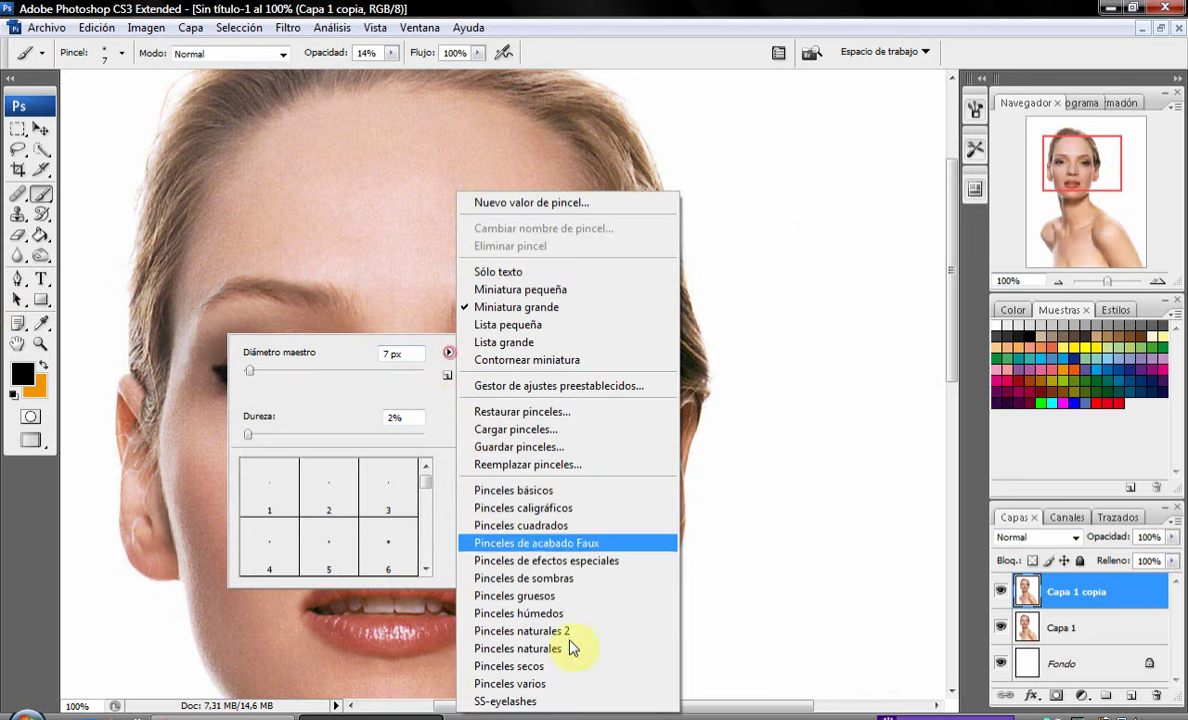
{"action": "left_click", "coordinate": [545, 701]}
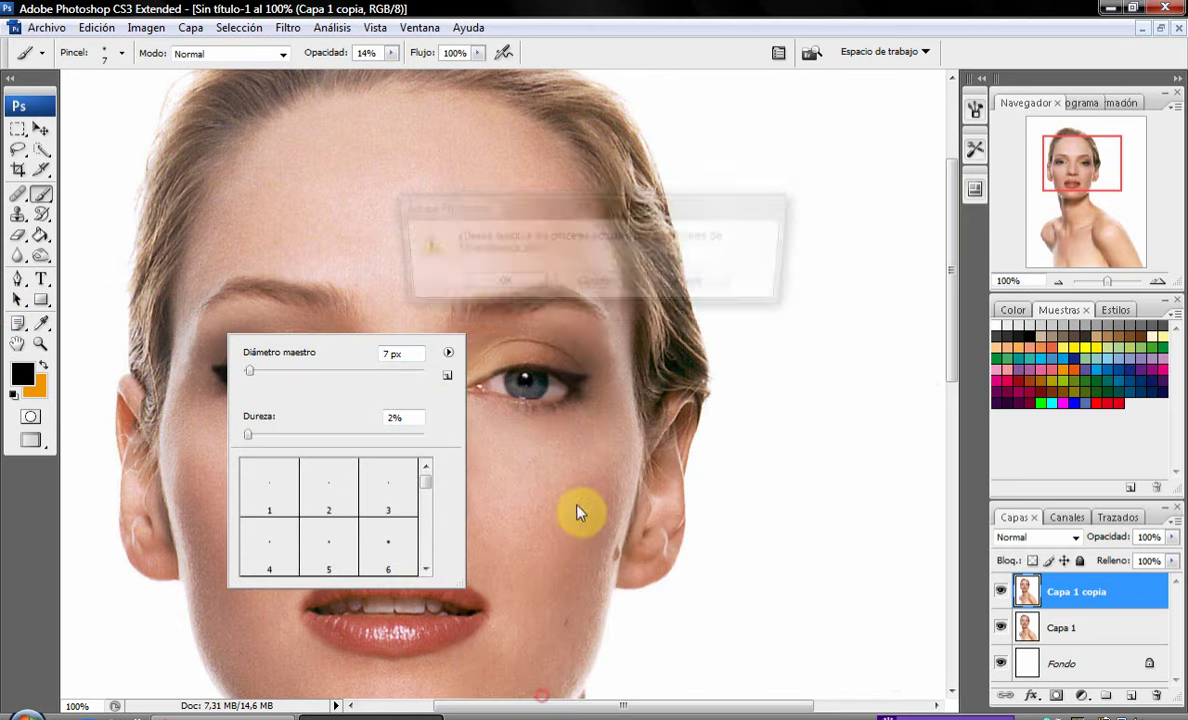
{"action": "left_click", "coordinate": [508, 283]}
{"action": "left_click_drag", "start_coordinate": [424, 490], "coordinate": [426, 527]}
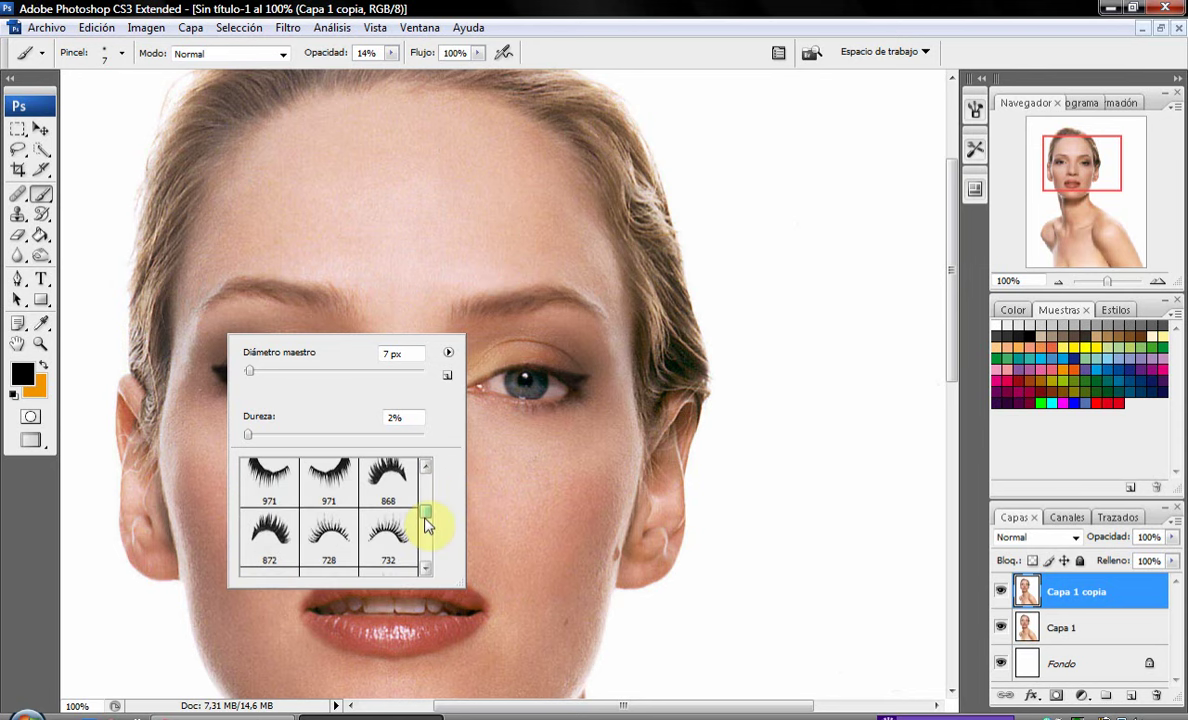
{"action": "left_click", "coordinate": [388, 487]}
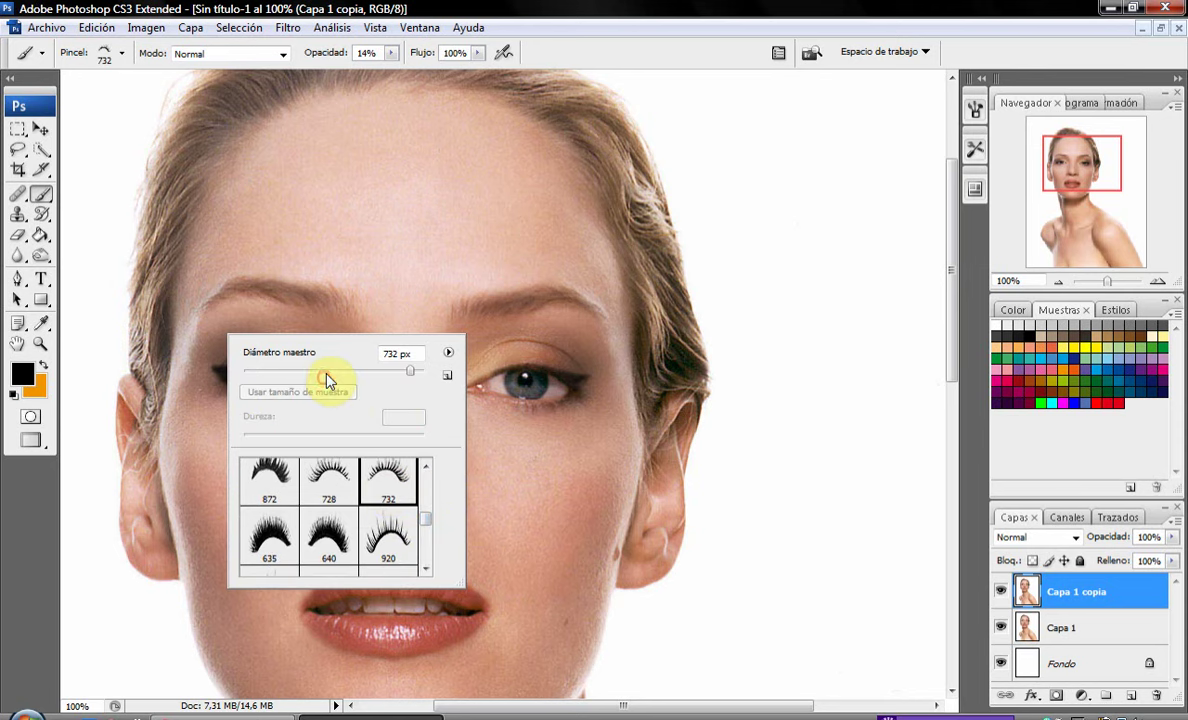
{"action": "left_click", "coordinate": [324, 372]}
{"action": "left_click_drag", "start_coordinate": [397, 55], "coordinate": [407, 68]}
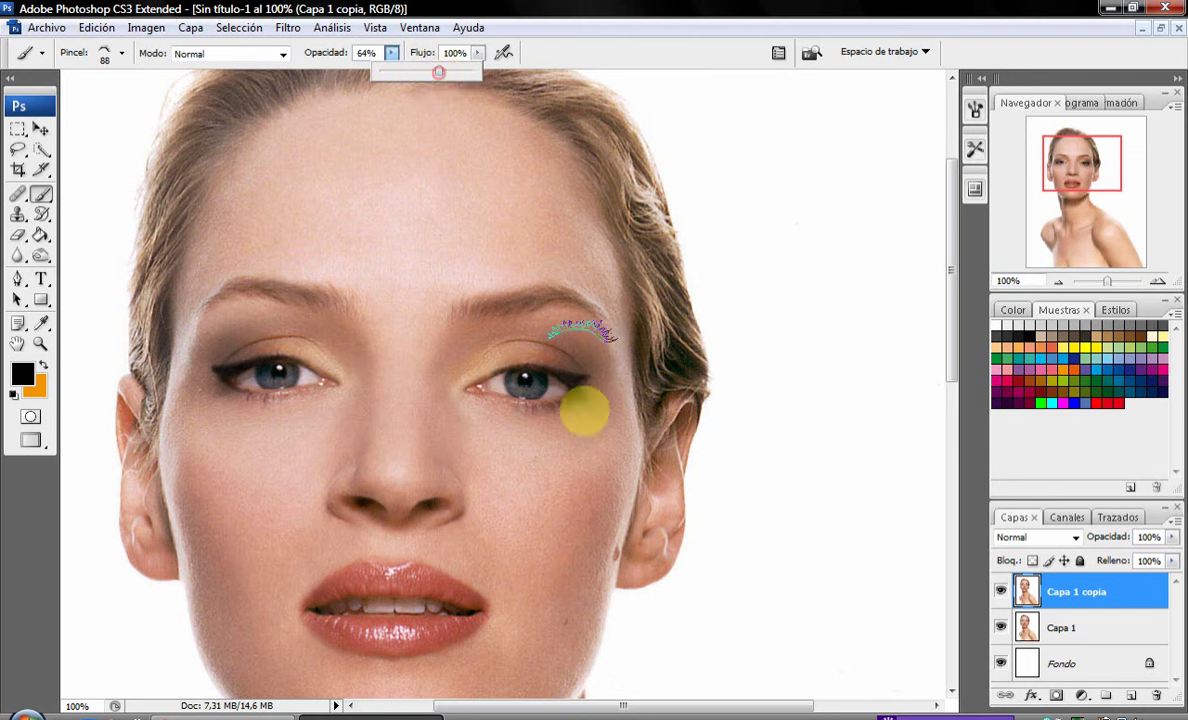
Enlarge the lash brush to fit the eye and adjust its opacity to 29%.
{"action": "right_click", "coordinate": [590, 410]}
{"action": "left_click_drag", "start_coordinate": [712, 450], "coordinate": [724, 447]}
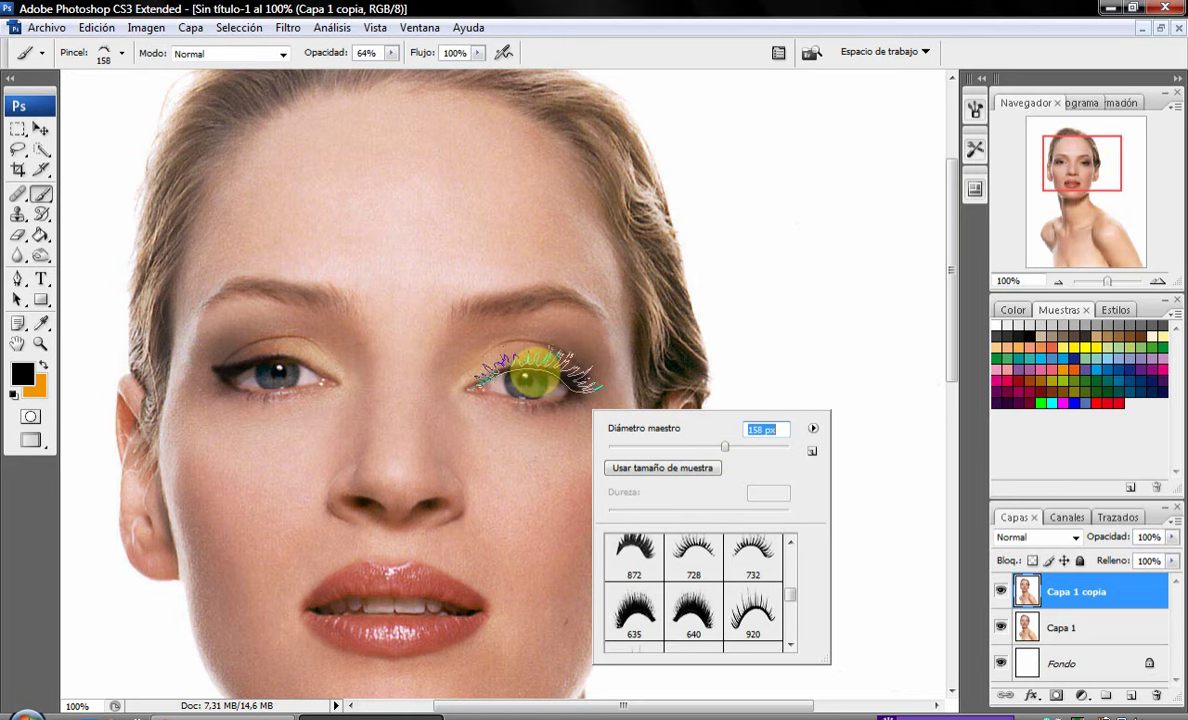
{"action": "key", "text": "Return"}
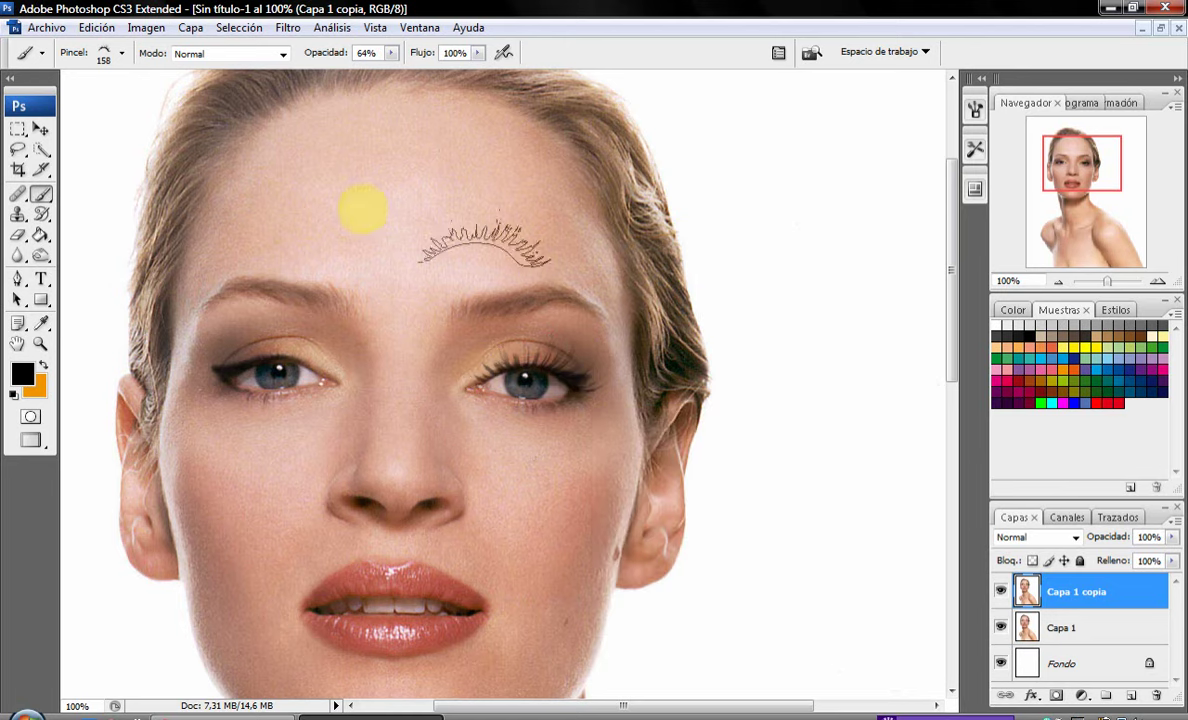
{"action": "left_click", "coordinate": [97, 27]}
{"action": "left_click", "coordinate": [394, 52]}
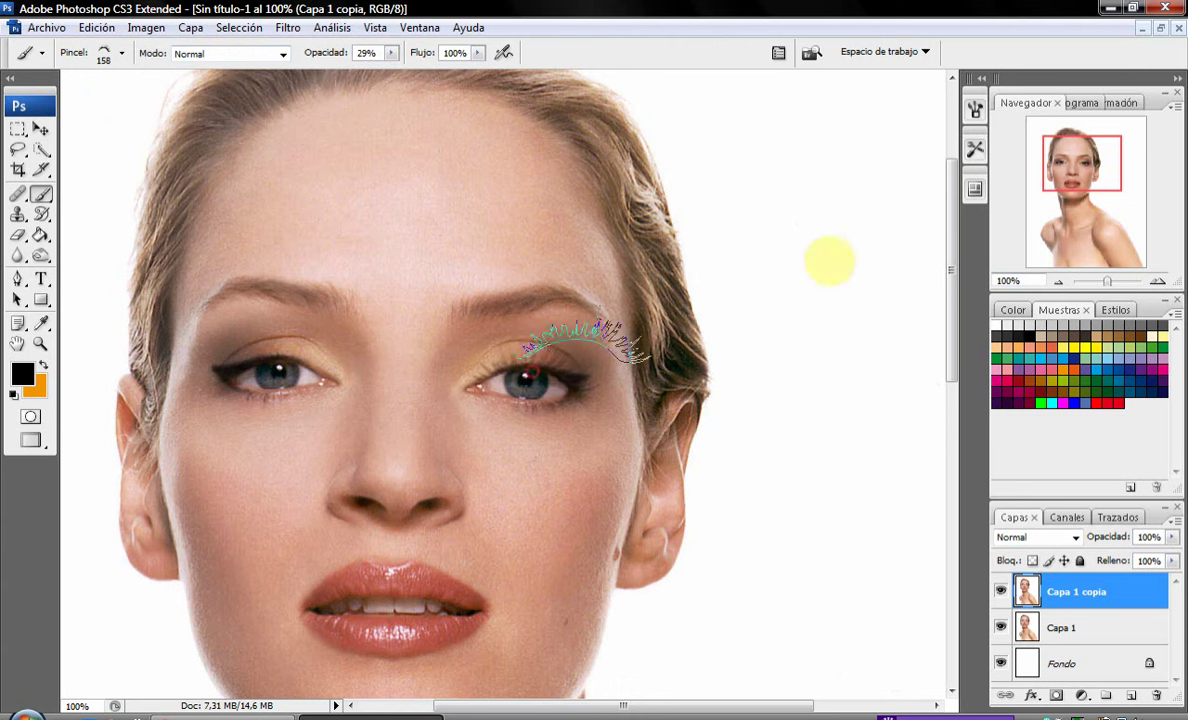
Stamp eyelash brush 728 at 137 px along the left eye's upper lid.
{"action": "right_click", "coordinate": [528, 331]}
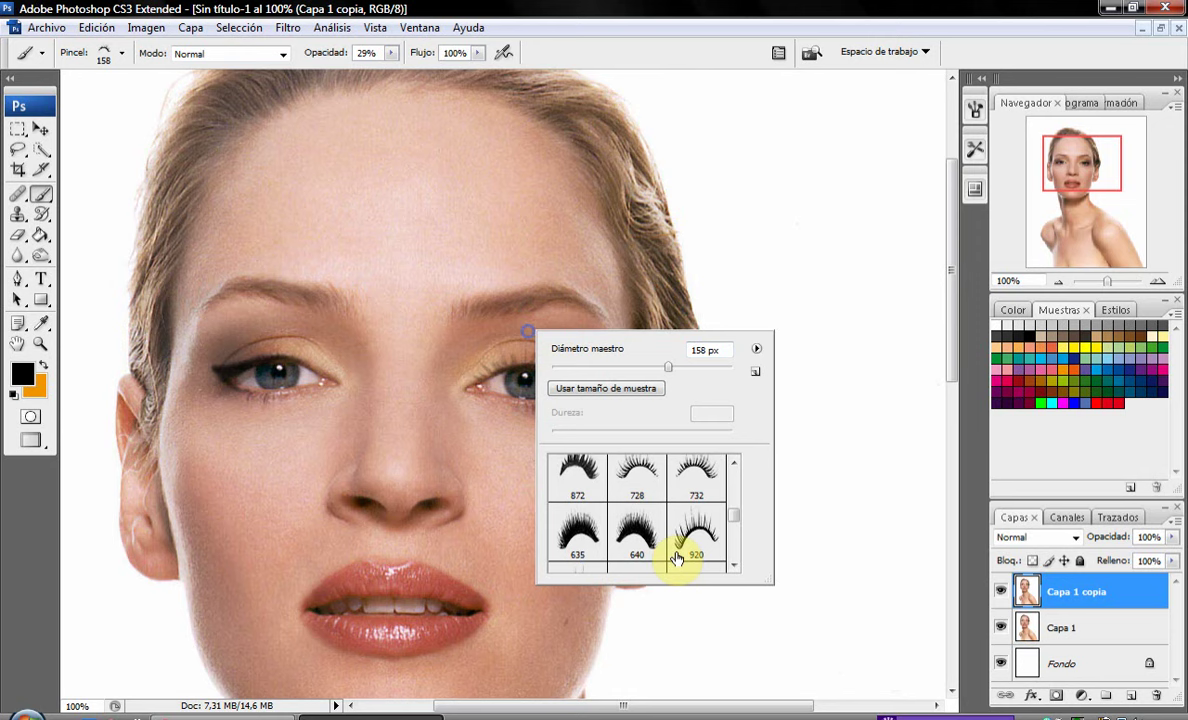
{"action": "left_click", "coordinate": [652, 487]}
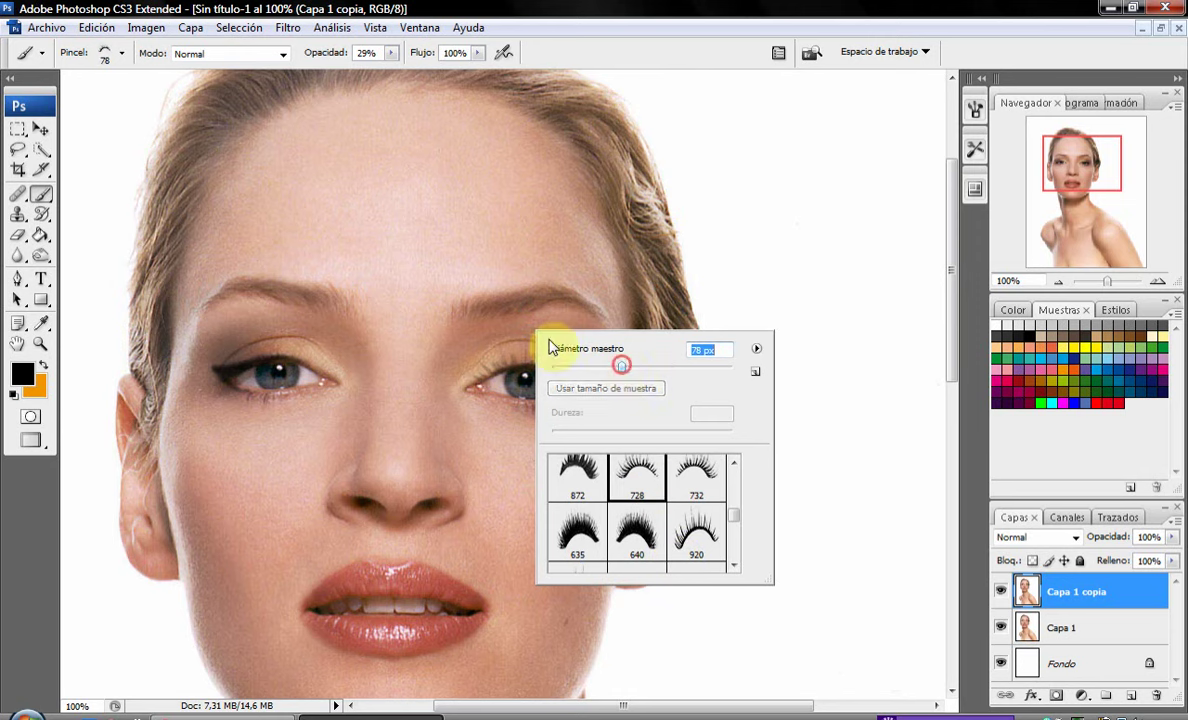
{"action": "left_click", "coordinate": [647, 367]}
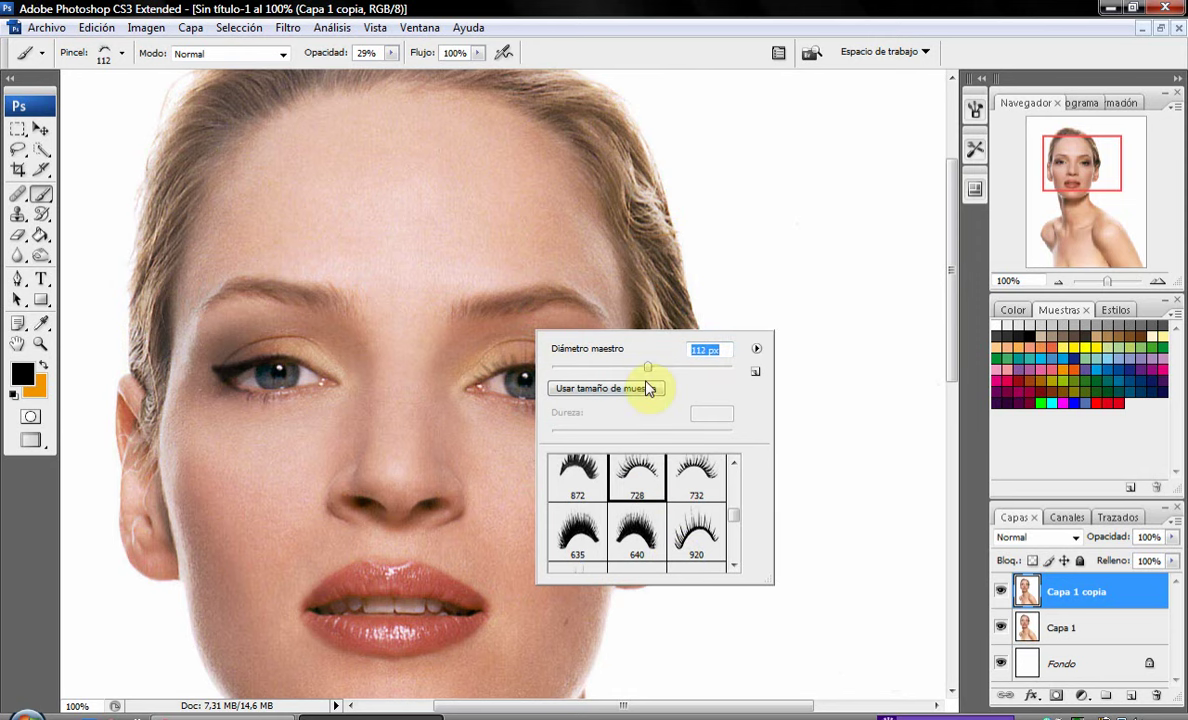
{"action": "left_click", "coordinate": [674, 368]}
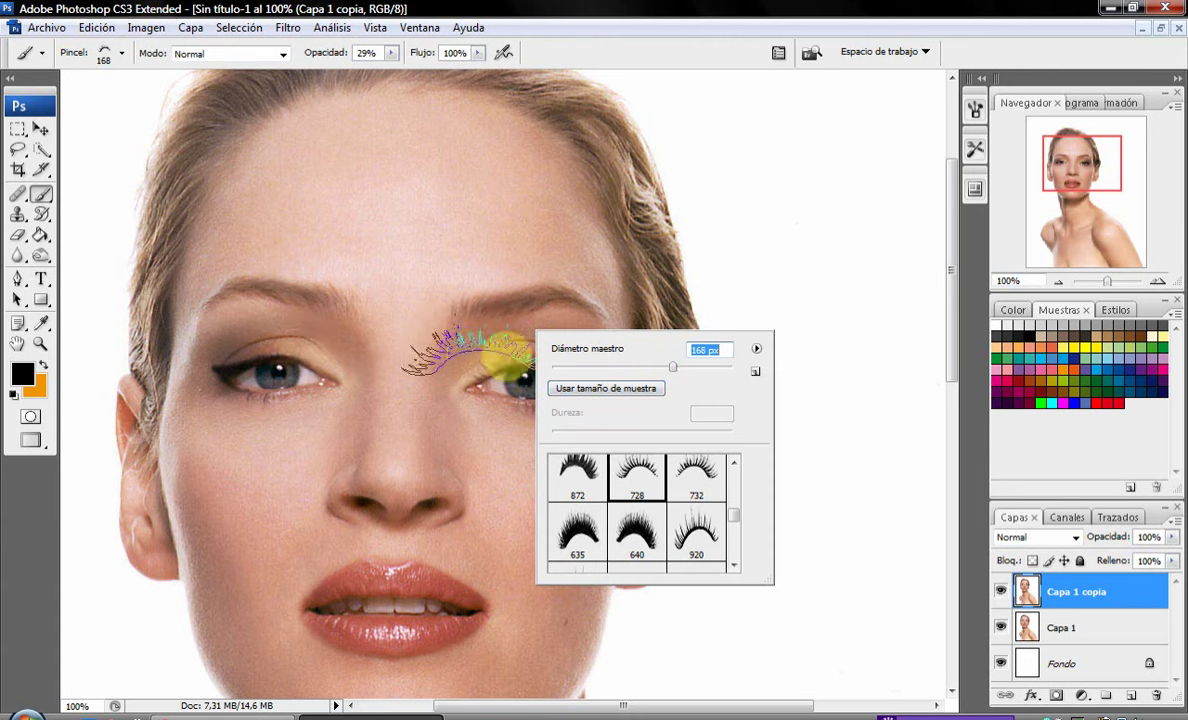
{"action": "left_click", "coordinate": [658, 367]}
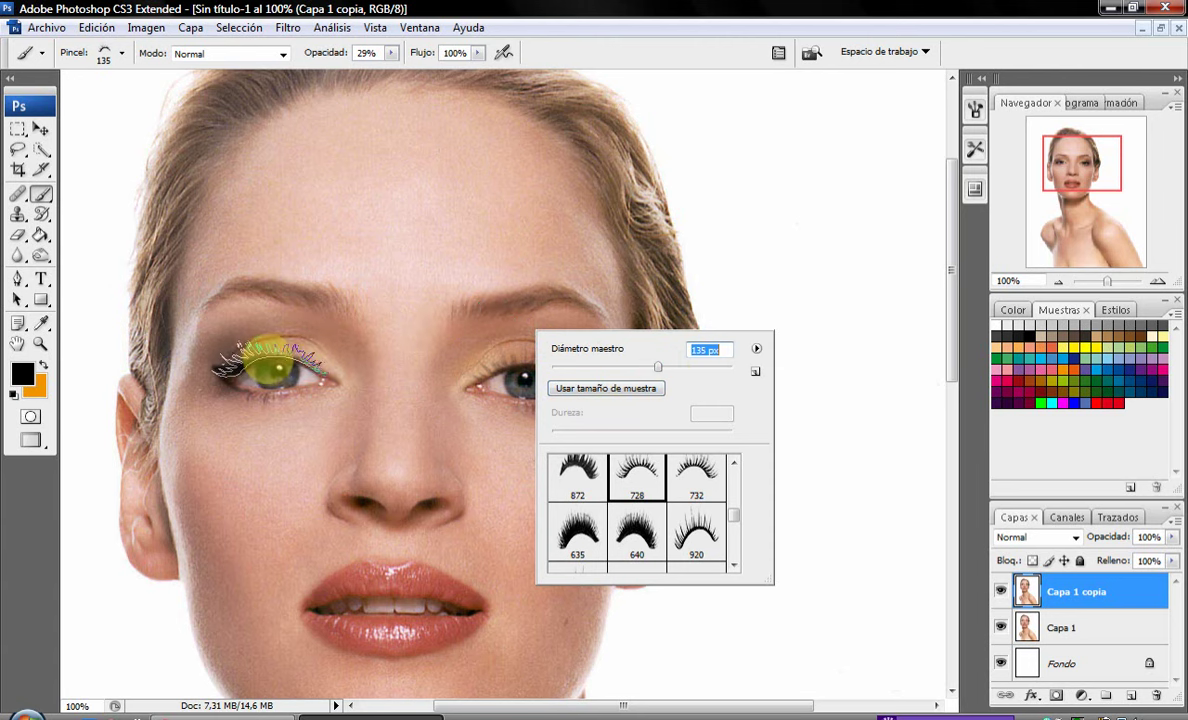
{"action": "left_click", "coordinate": [268, 366]}
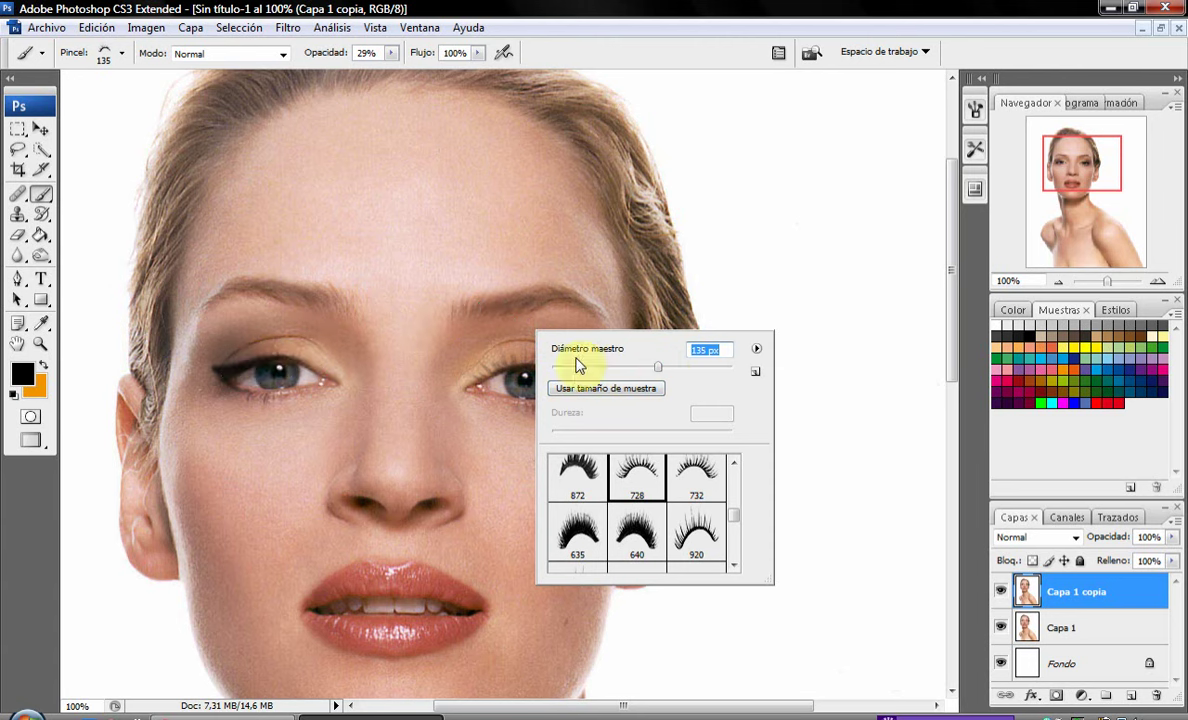
{"action": "left_click", "coordinate": [659, 367]}
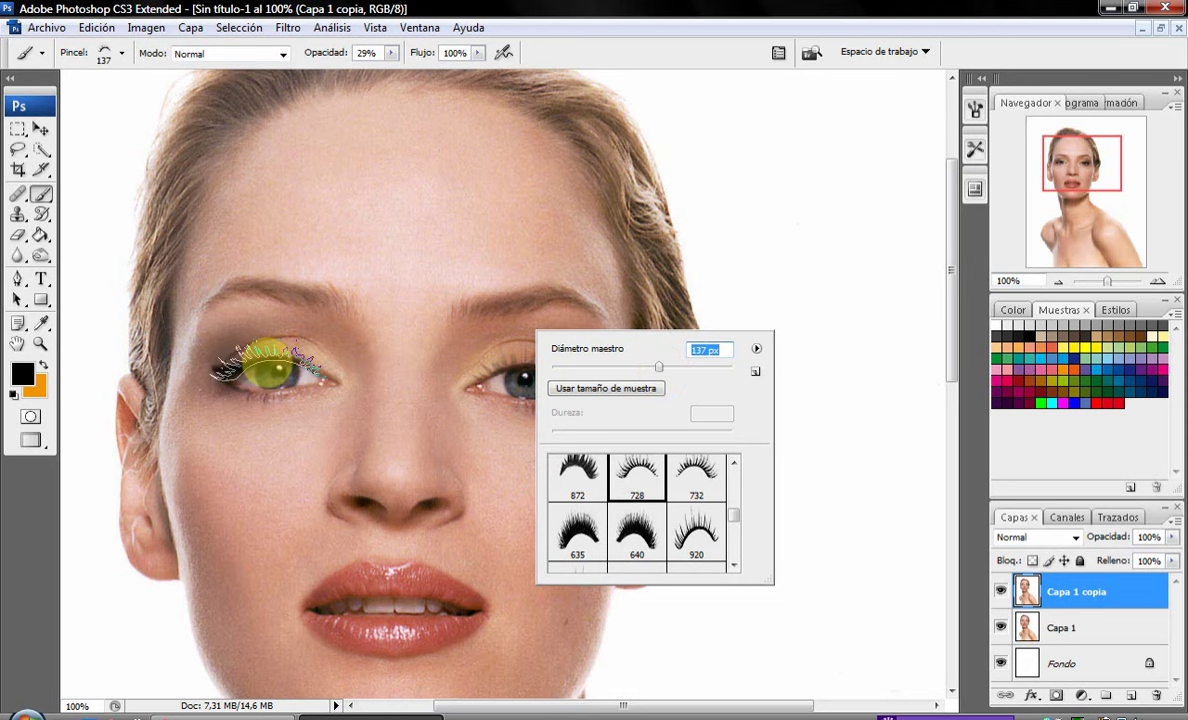
{"action": "left_click", "coordinate": [268, 366]}
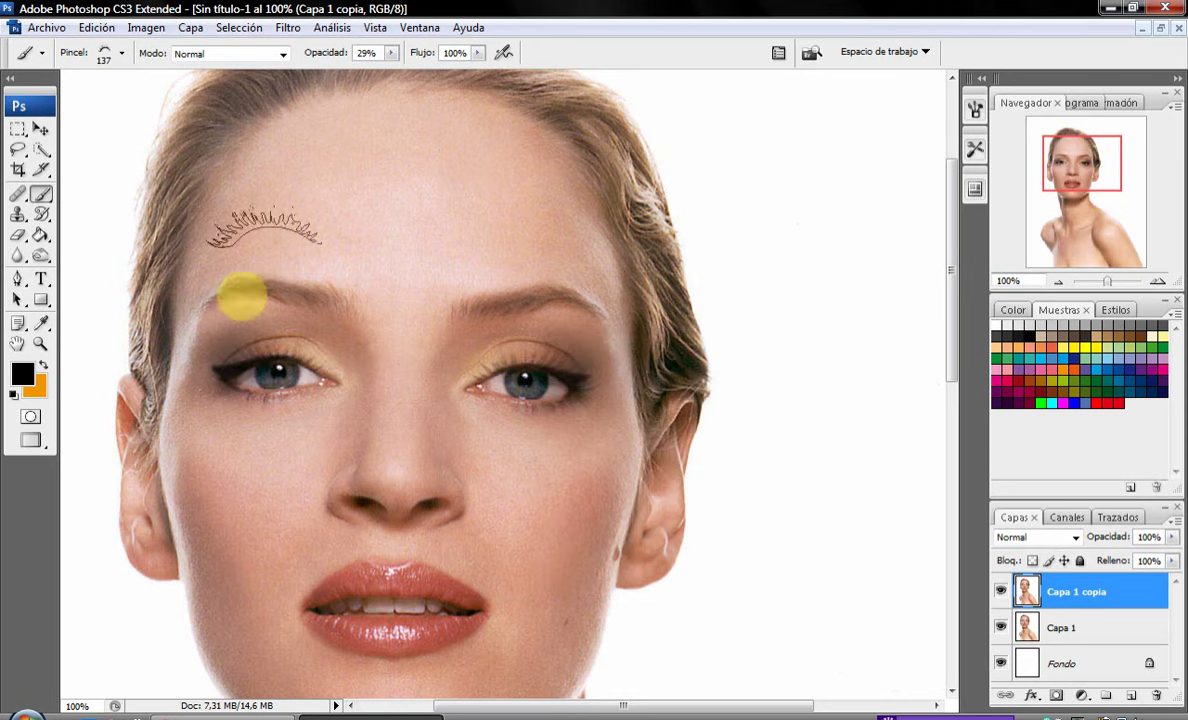
{"action": "left_click", "coordinate": [41, 343]}
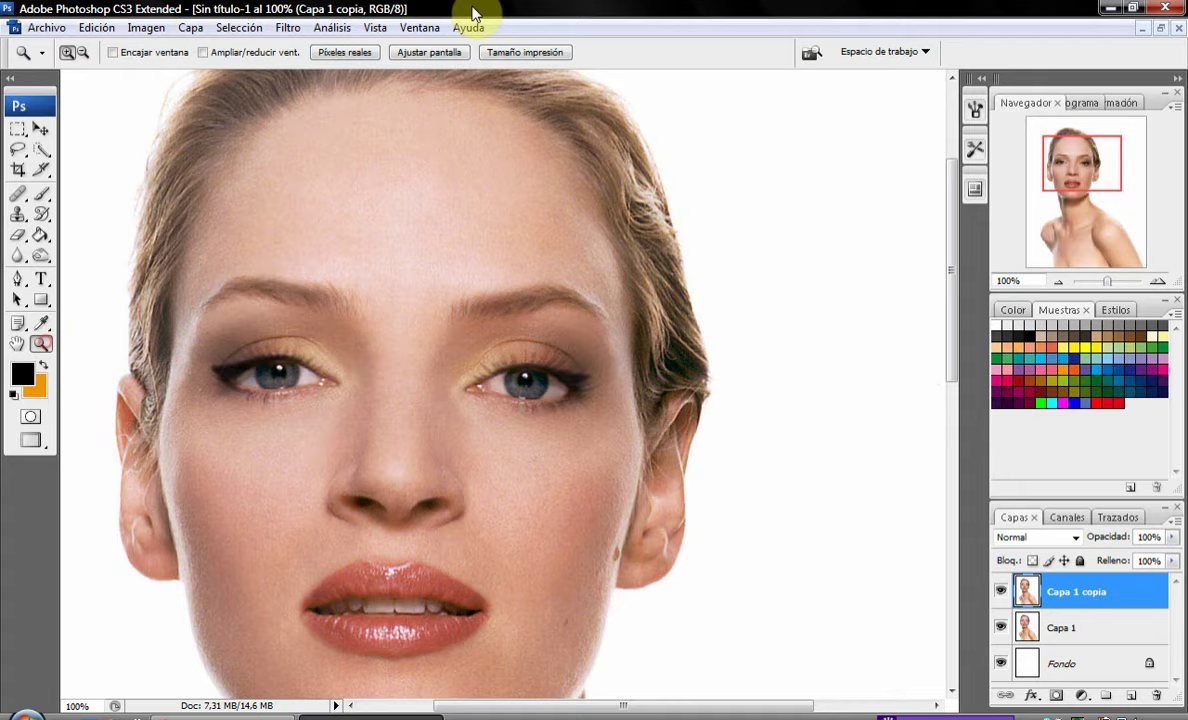
Zoom the portrait in to 200% on the eyes.
{"action": "left_click", "coordinate": [424, 64]}
{"action": "left_click", "coordinate": [477, 306]}
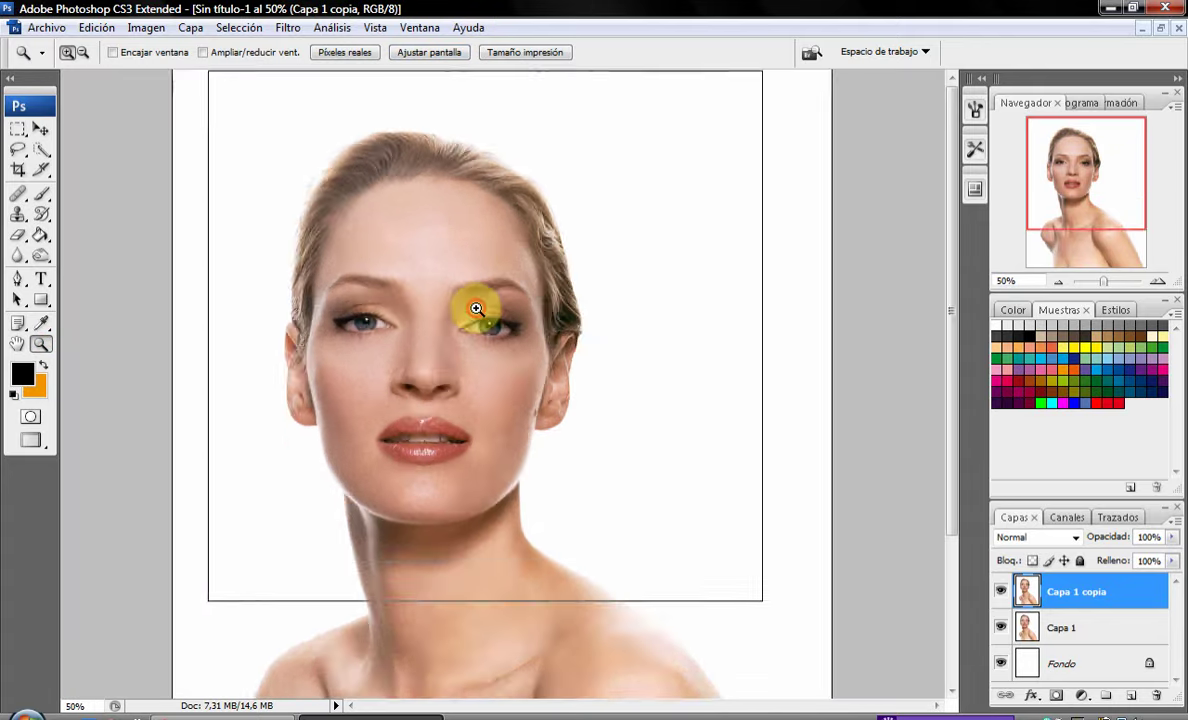
{"action": "right_click", "coordinate": [412, 471]}
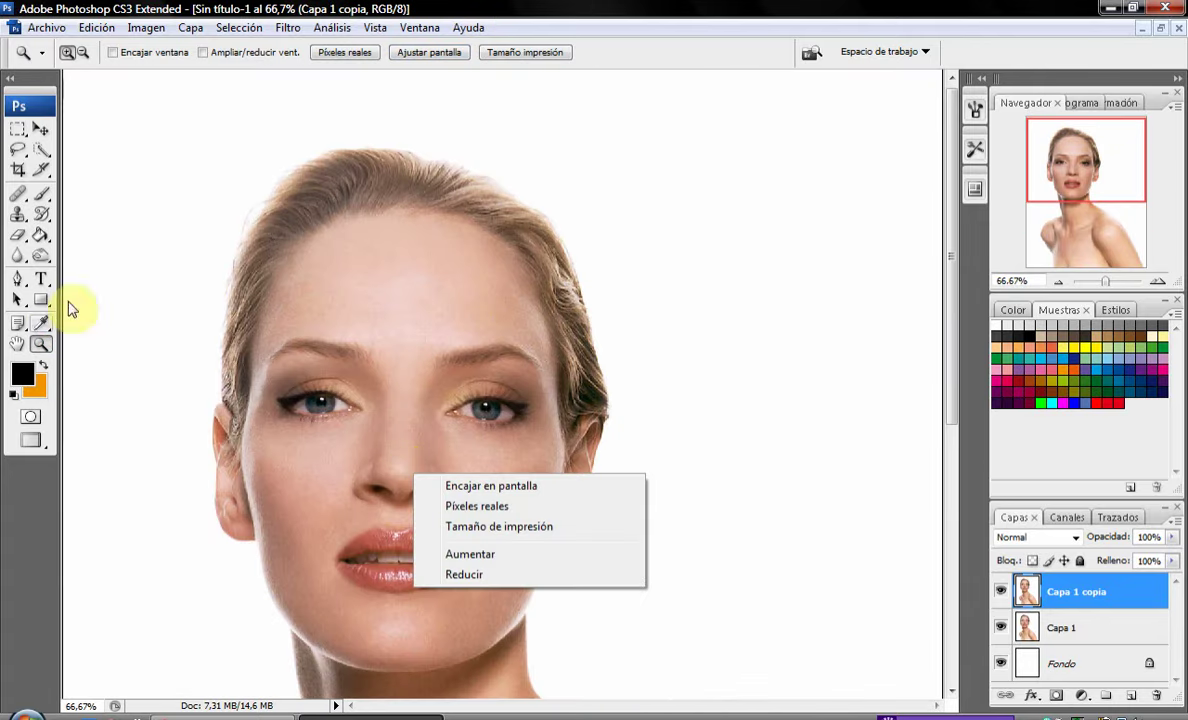
{"action": "left_click", "coordinate": [96, 27]}
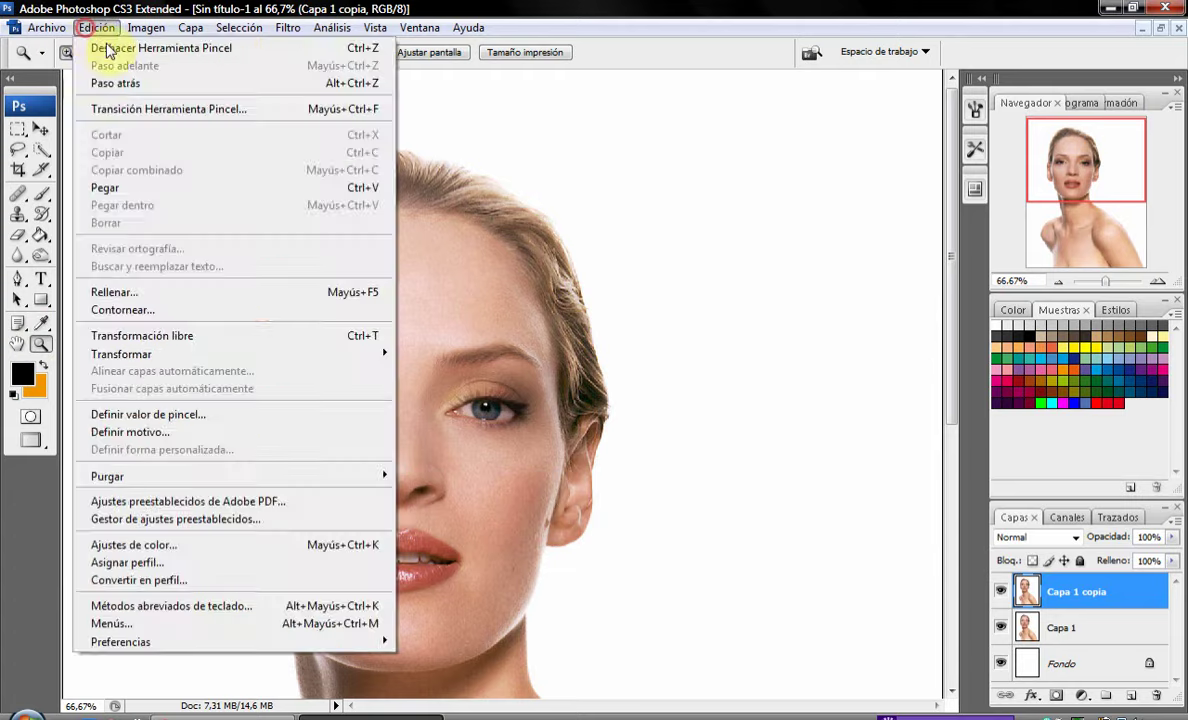
{"action": "left_click", "coordinate": [96, 27]}
{"action": "left_click", "coordinate": [159, 93]}
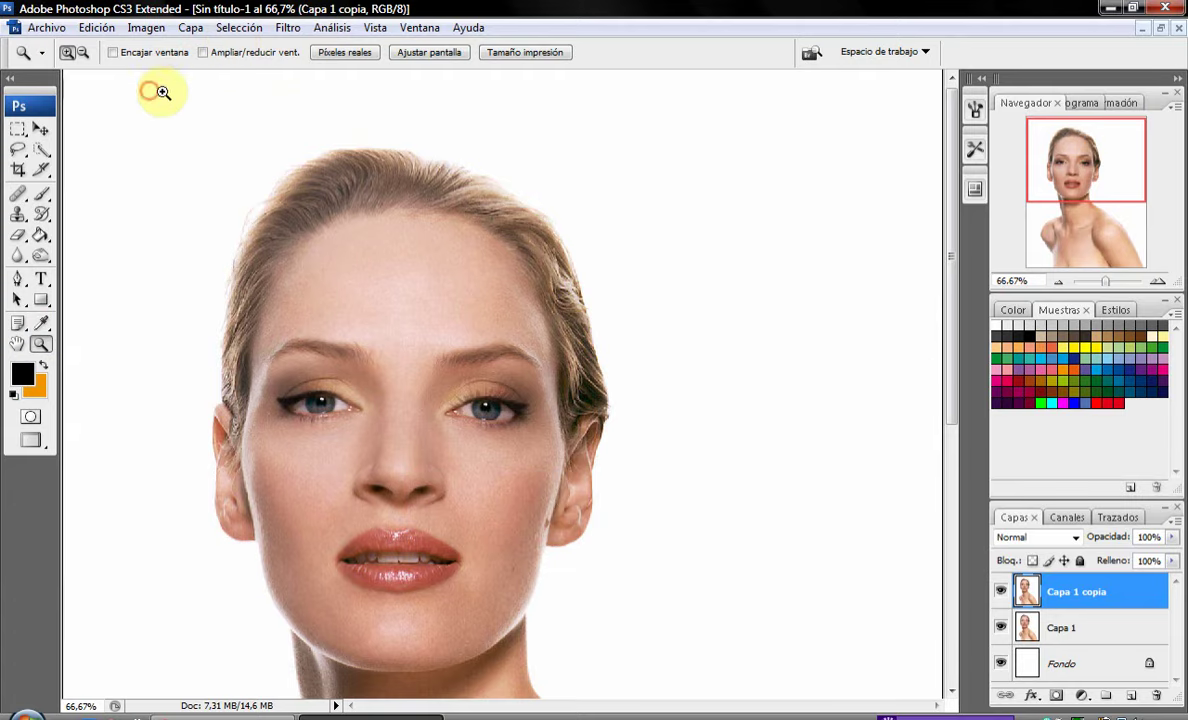
{"action": "left_click", "coordinate": [371, 361]}
{"action": "left_click", "coordinate": [550, 489]}
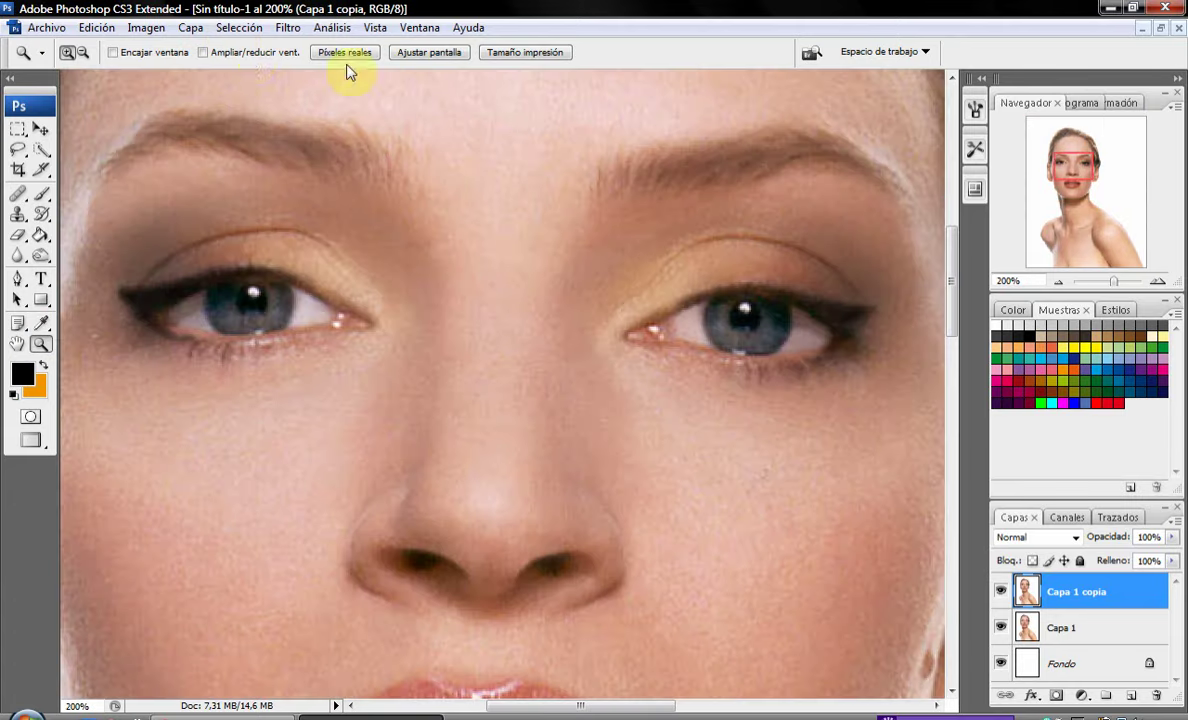
On a new layer, stamp eyelashes at 50% brush opacity above the left eye.
{"action": "left_click", "coordinate": [42, 194]}
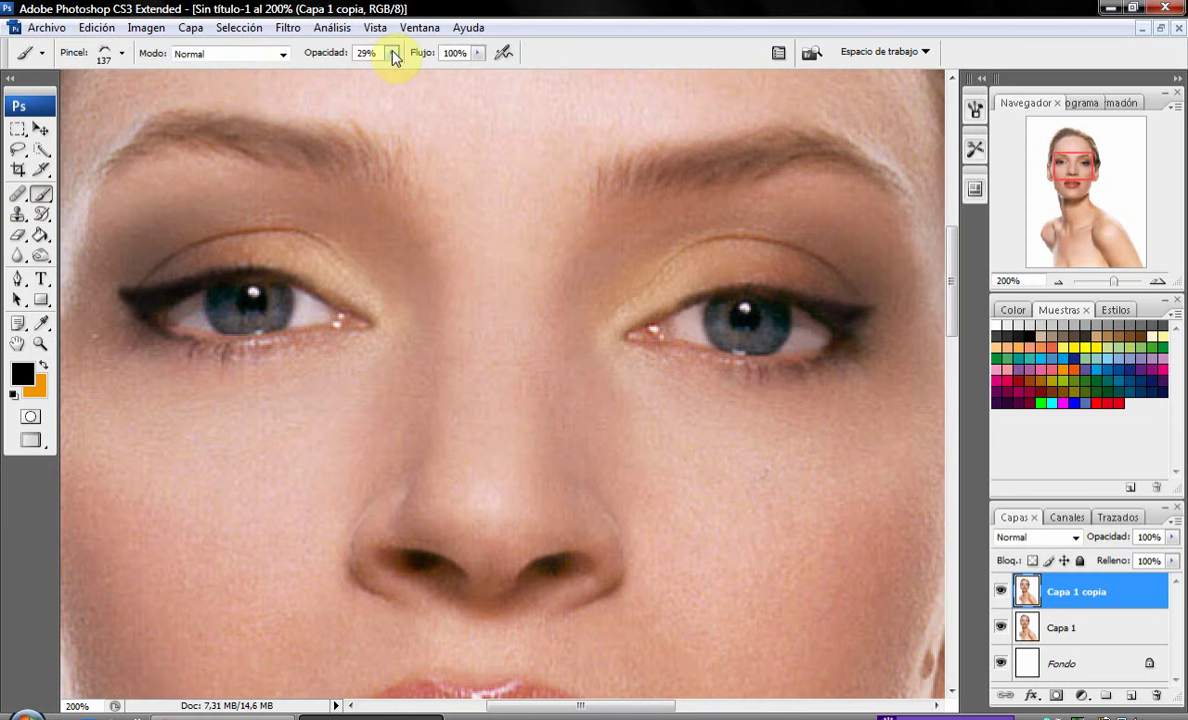
{"action": "left_click", "coordinate": [1131, 695]}
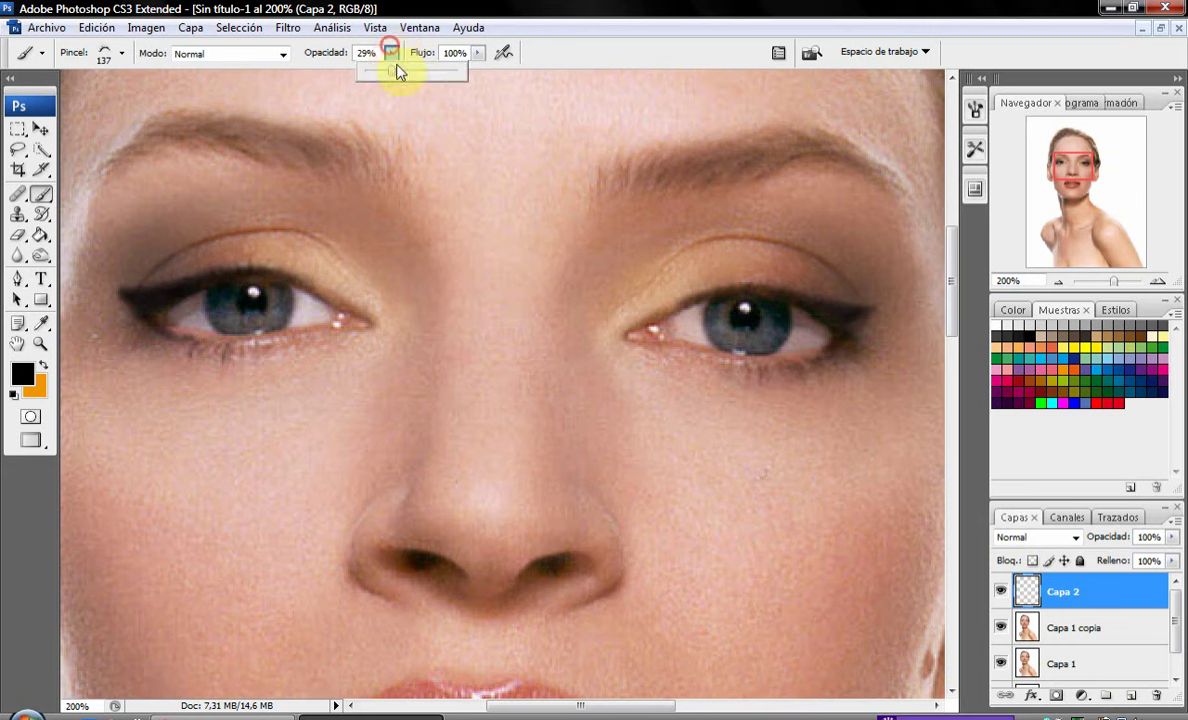
{"action": "left_click_drag", "start_coordinate": [392, 70], "coordinate": [410, 70]}
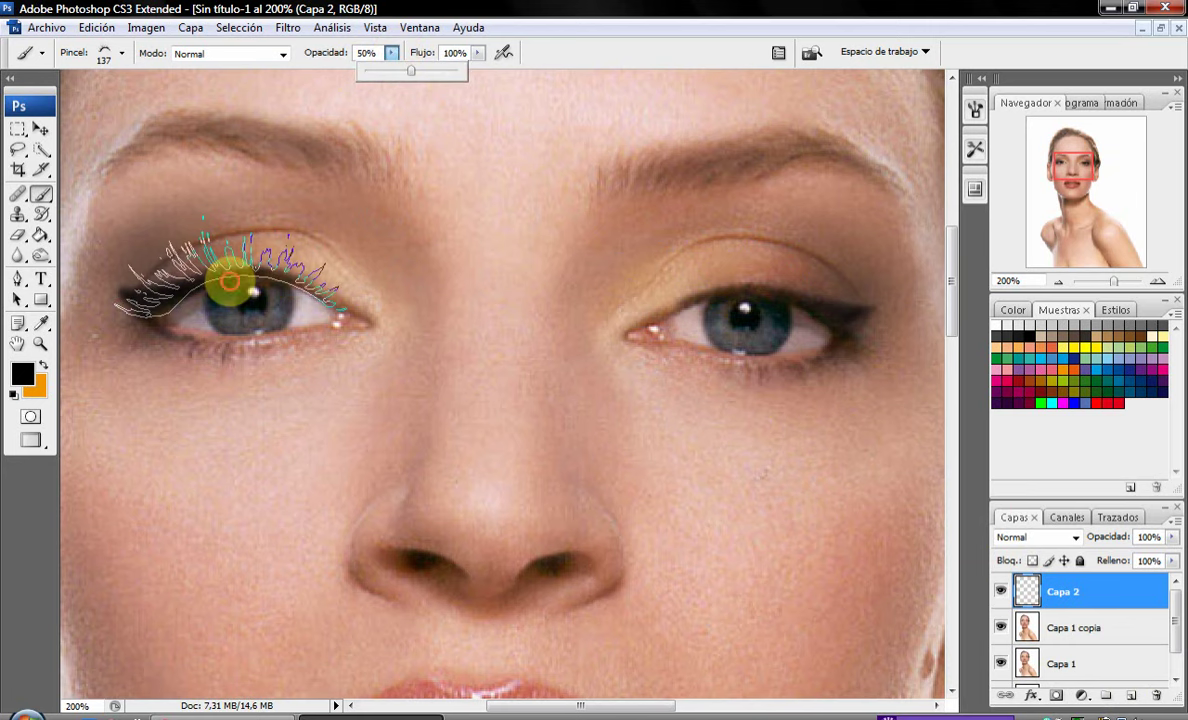
{"action": "left_click", "coordinate": [228, 283]}
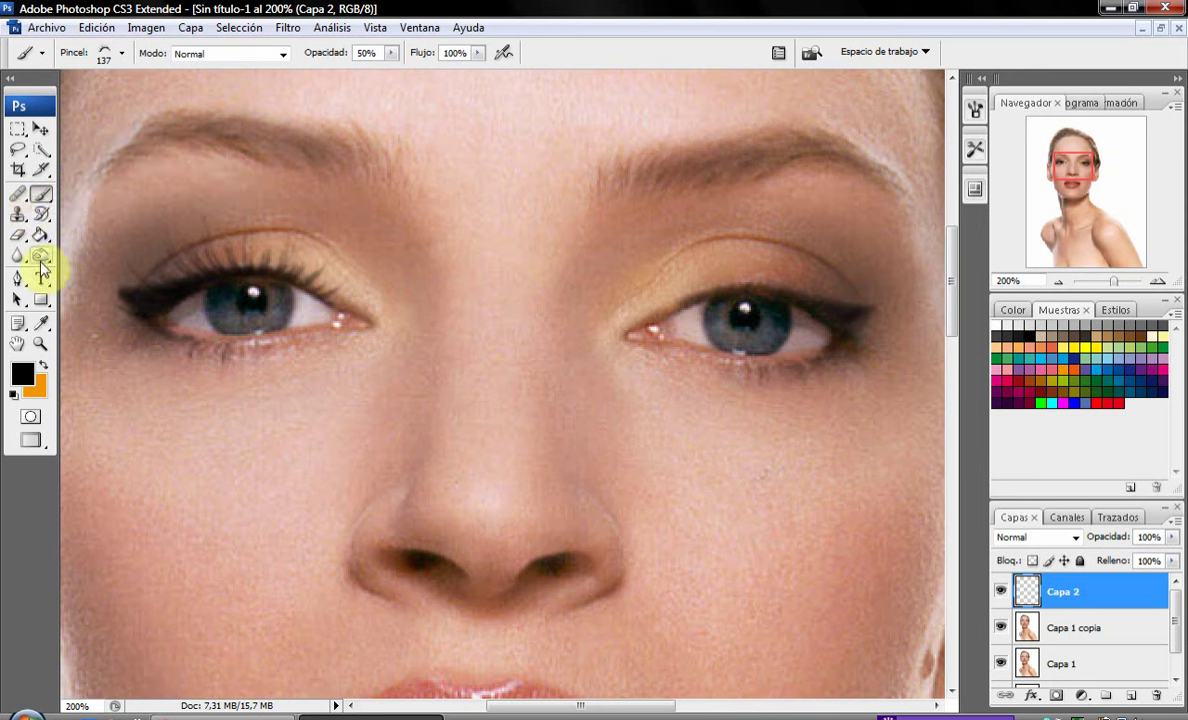
{"action": "left_click", "coordinate": [18, 236]}
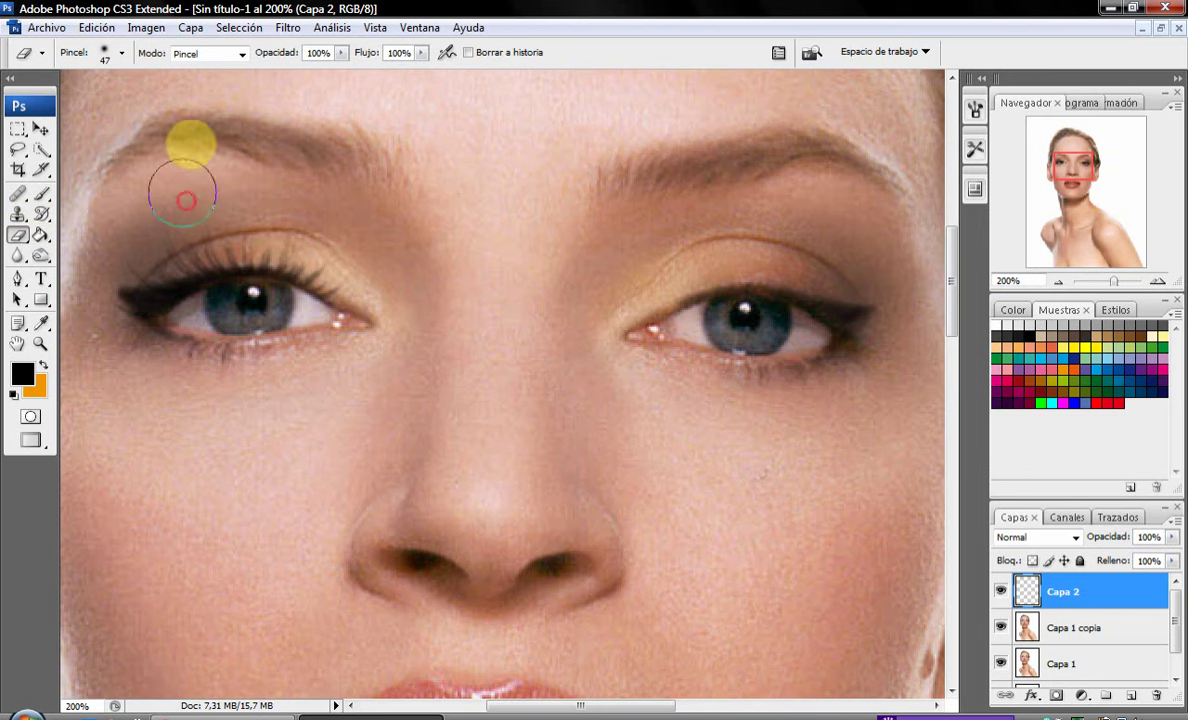
Erase the stray lash marks around the left eyebrow.
{"action": "mouse_move", "coordinate": [186, 201]}
{"action": "left_mouse_down"}
{"action": "mouse_move", "coordinate": [169, 215]}
{"action": "mouse_move", "coordinate": [339, 191]}
{"action": "mouse_move", "coordinate": [345, 243]}
{"action": "mouse_move", "coordinate": [493, 228]}
{"action": "mouse_move", "coordinate": [398, 257]}
{"action": "left_mouse_up"}
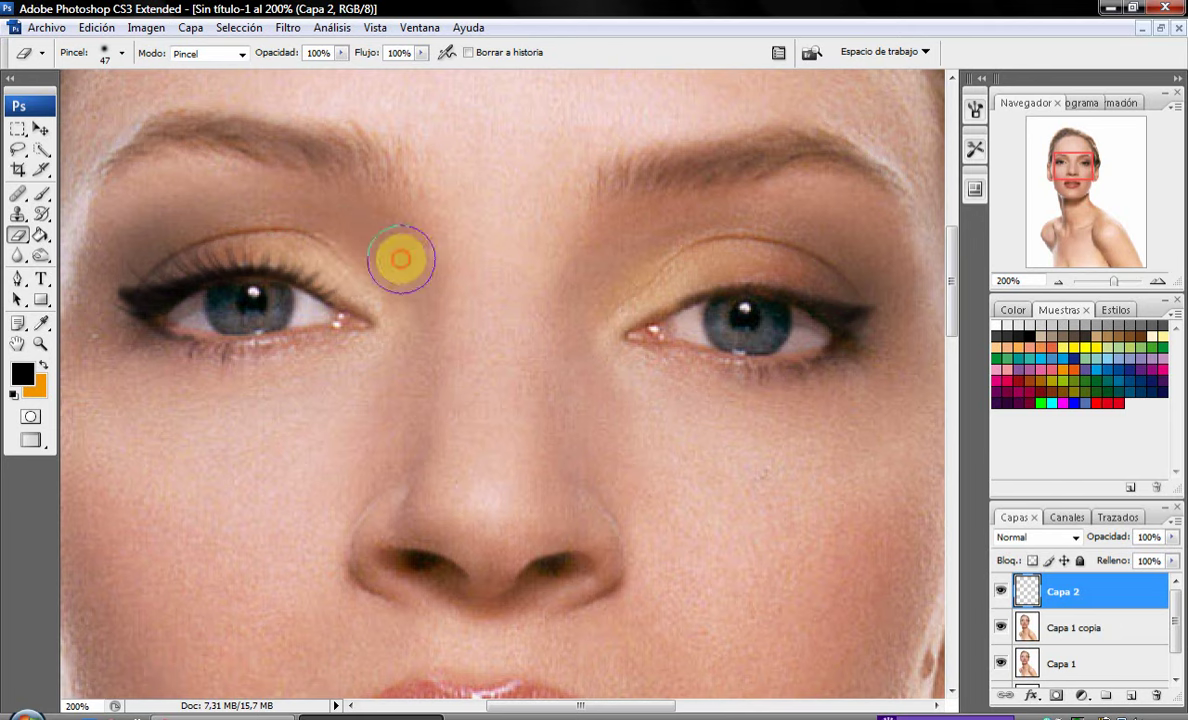
{"action": "left_click", "coordinate": [42, 345]}
{"action": "left_click", "coordinate": [438, 52]}
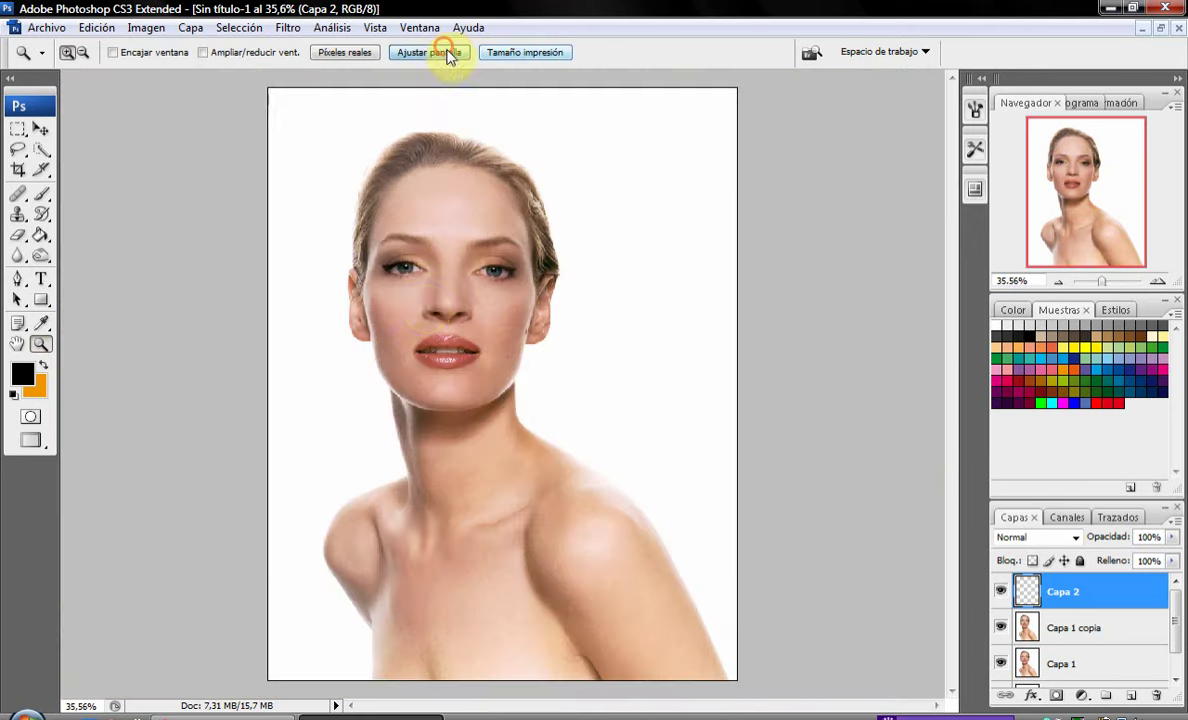
{"action": "left_click", "coordinate": [427, 310]}
Toggle Capa 2's visibility to compare the lashes, then zoom the face to 100%.
{"action": "left_click", "coordinate": [999, 591]}
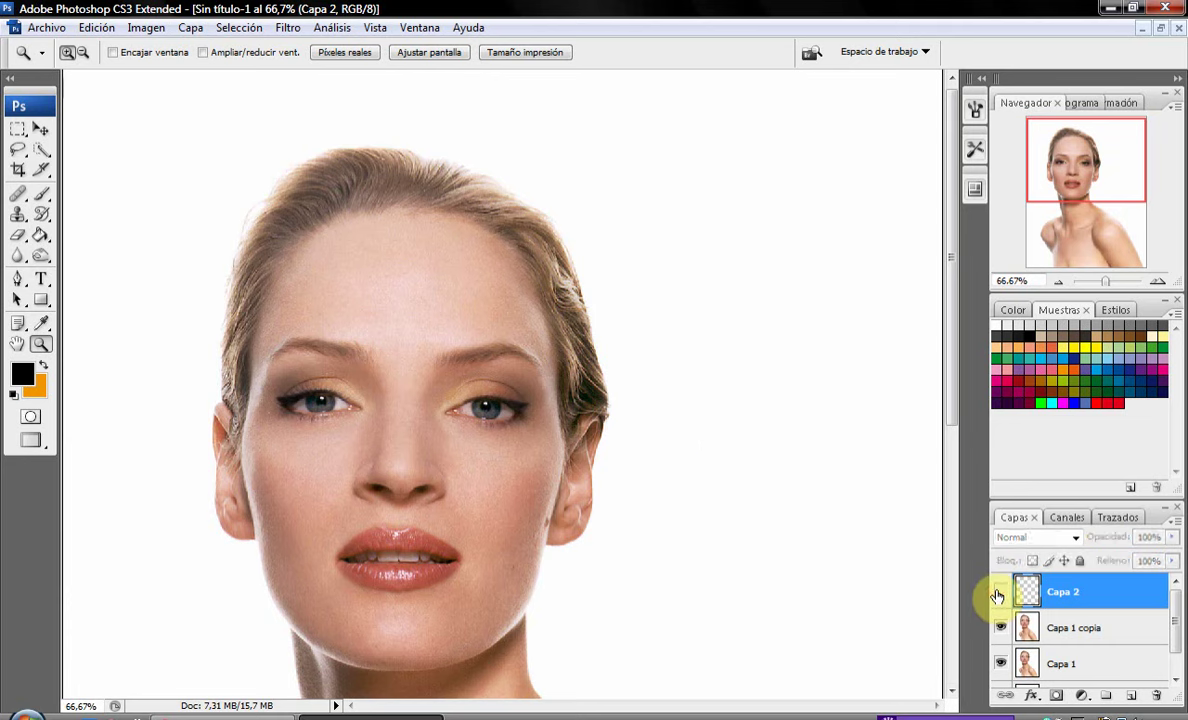
{"action": "left_click", "coordinate": [998, 592]}
{"action": "left_click", "coordinate": [998, 592]}
{"action": "left_click", "coordinate": [498, 510]}
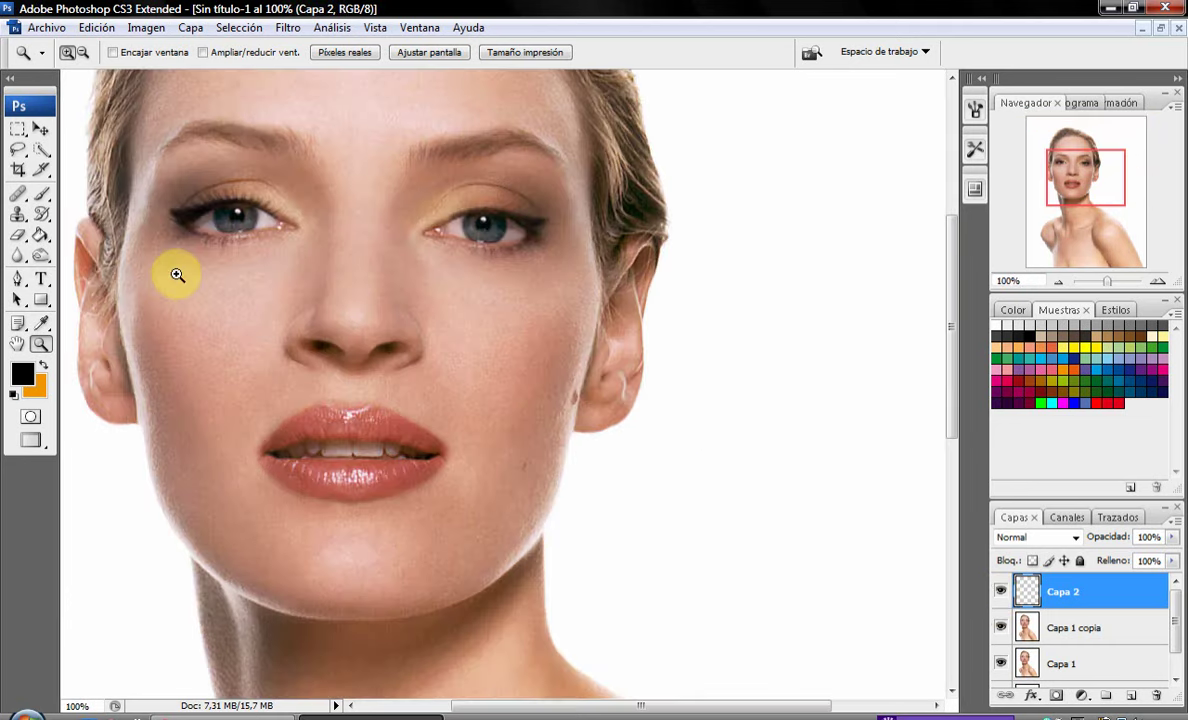
{"action": "left_click", "coordinate": [41, 194]}
{"action": "right_click", "coordinate": [248, 252]}
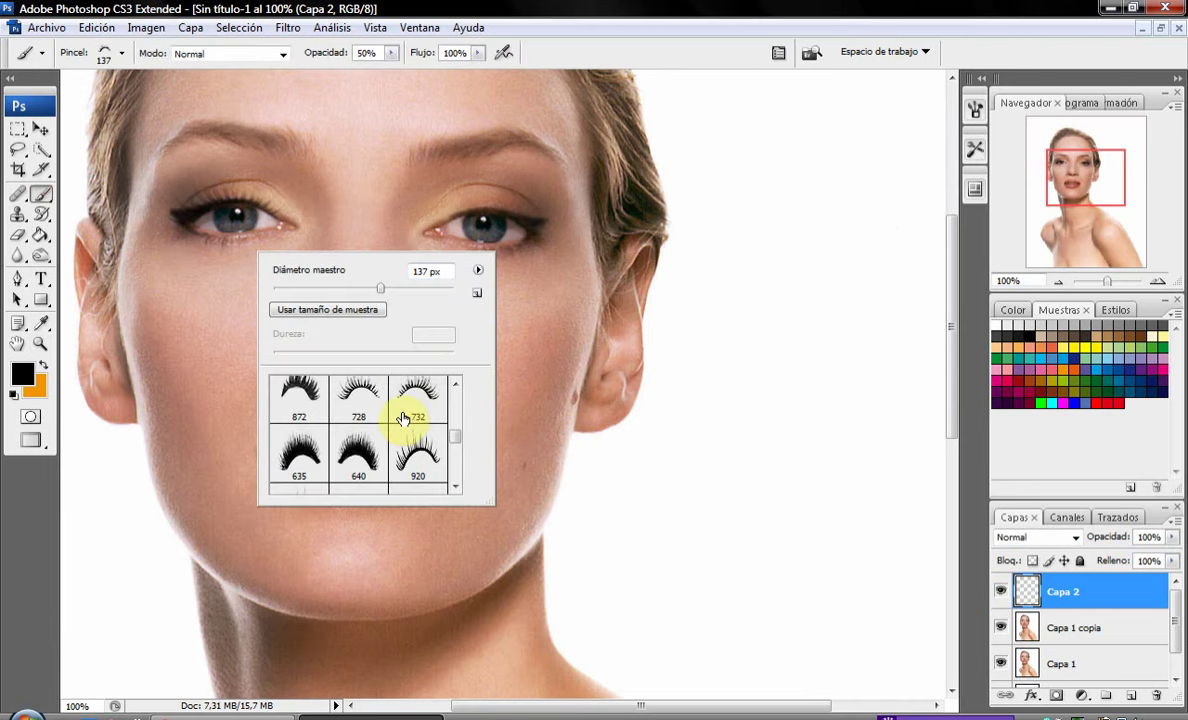
Choose eyelash brush 732 with a 147 px diameter.
{"action": "left_click", "coordinate": [403, 418]}
{"action": "mouse_move", "coordinate": [425, 288]}
{"action": "left_mouse_down"}
{"action": "mouse_move", "coordinate": [368, 288]}
{"action": "mouse_move", "coordinate": [388, 287]}
{"action": "left_mouse_up"}
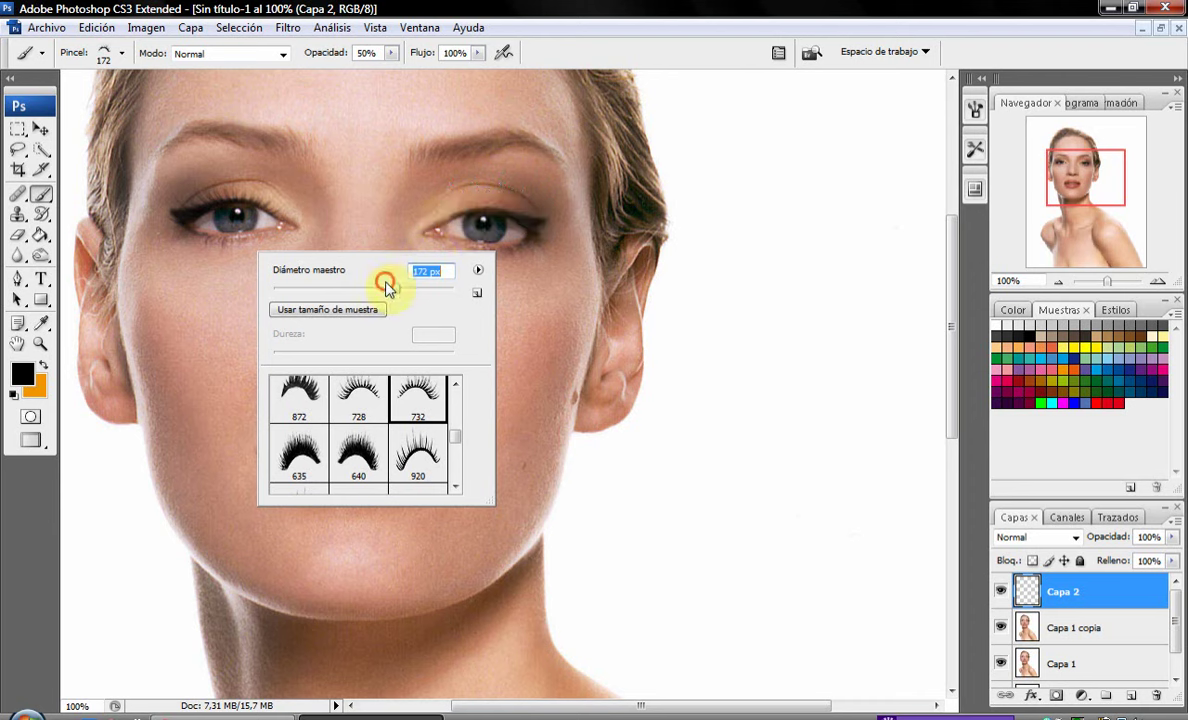
{"action": "left_click_drag", "start_coordinate": [396, 288], "coordinate": [385, 288]}
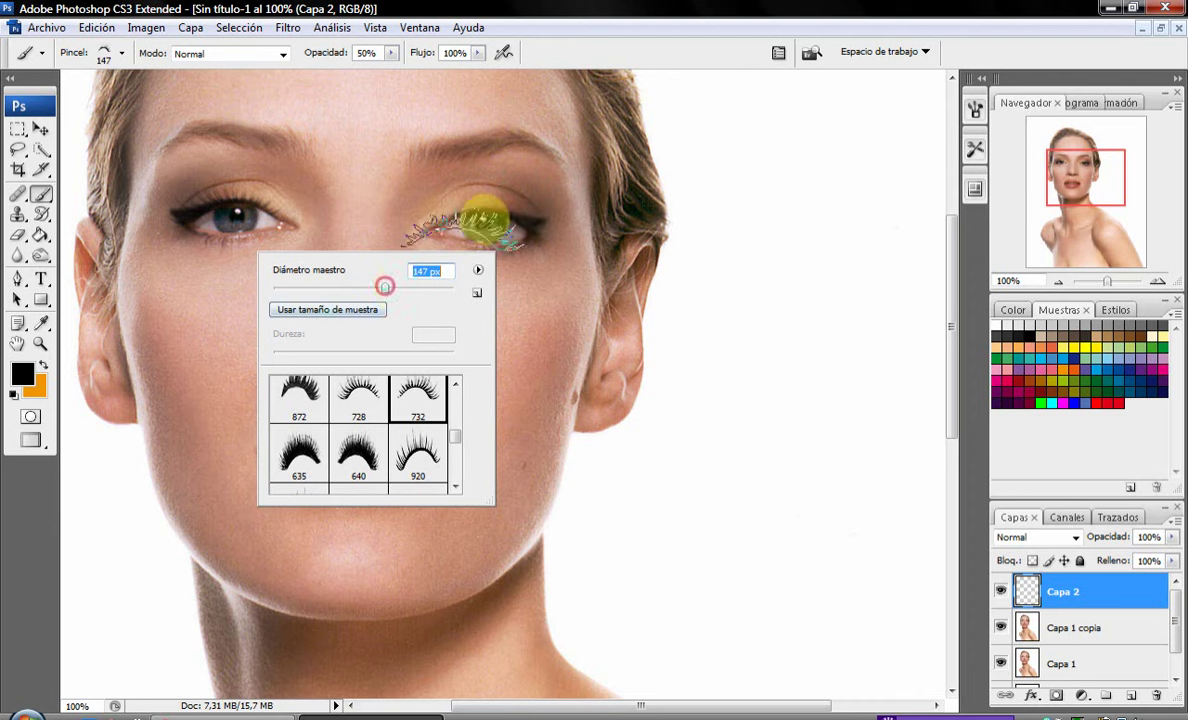
{"action": "key", "text": "Return"}
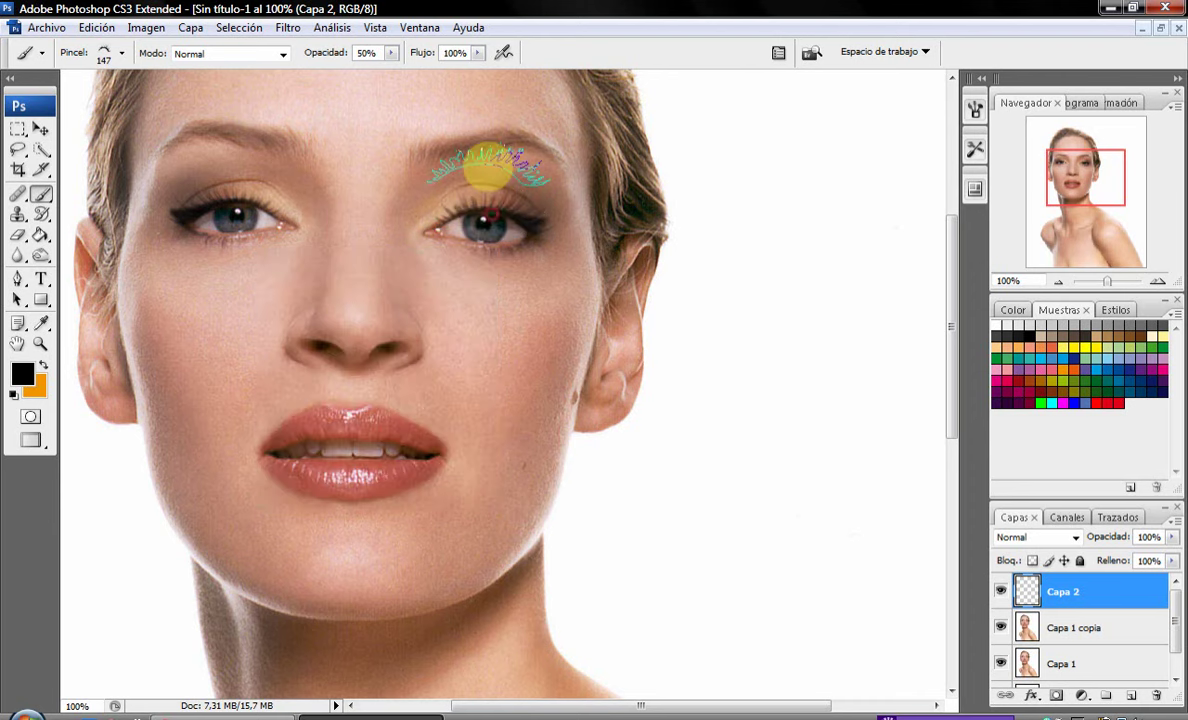
At 200% zoom, erase excess lash marks from the right eye's upper lid.
{"action": "left_click", "coordinate": [37, 345]}
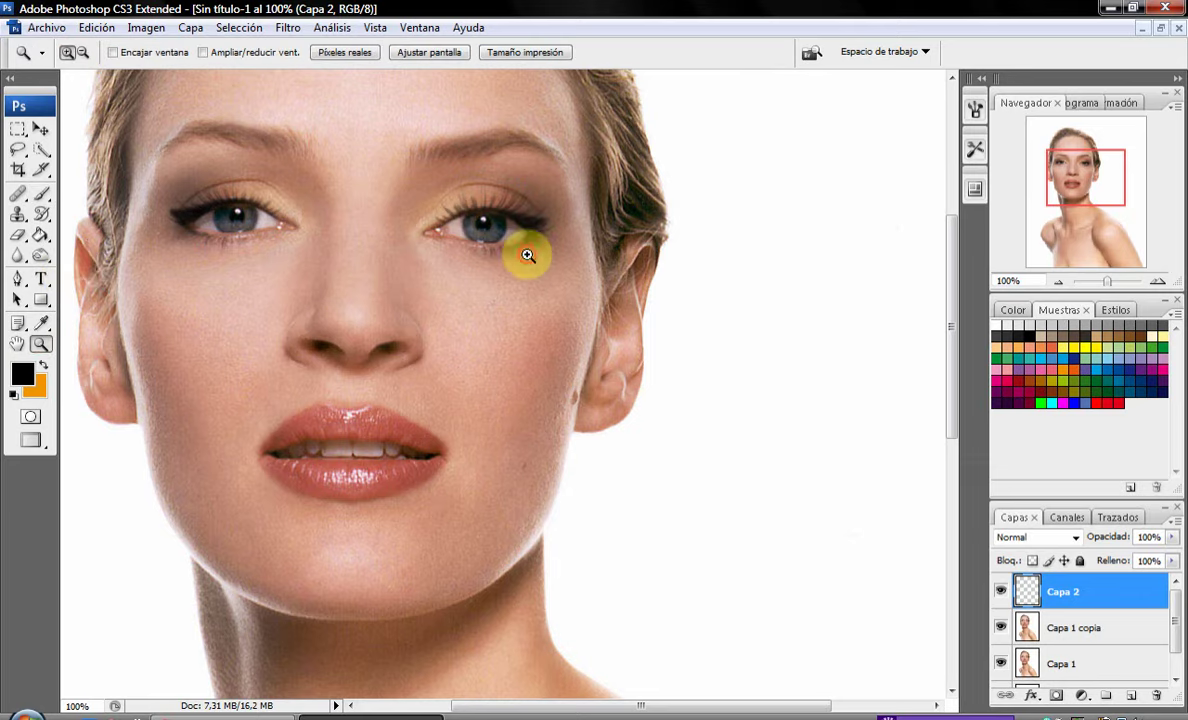
{"action": "left_click", "coordinate": [489, 236]}
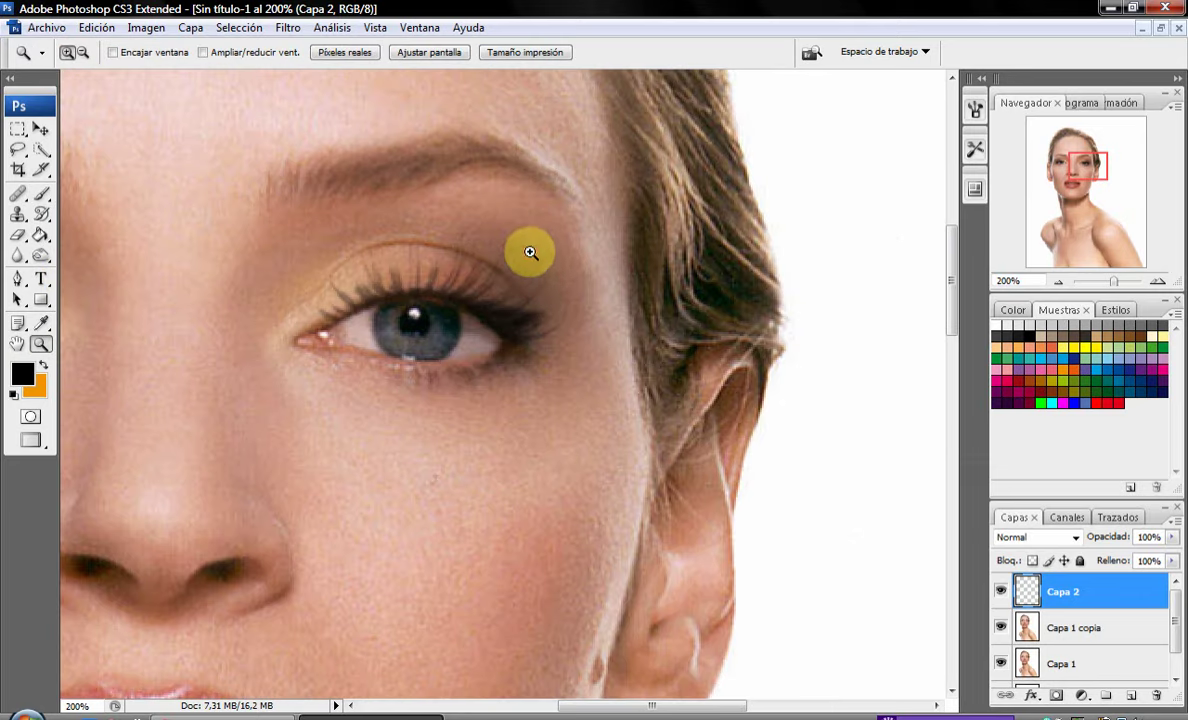
{"action": "left_click", "coordinate": [18, 237]}
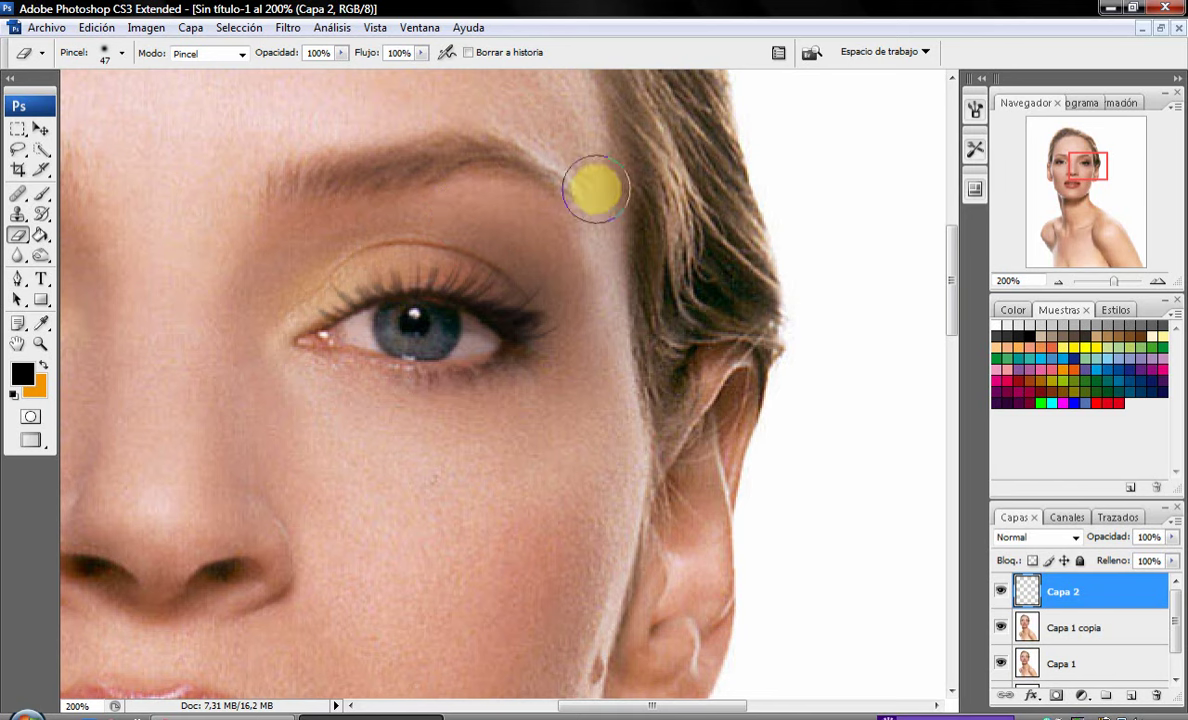
{"action": "left_click_drag", "start_coordinate": [298, 245], "coordinate": [365, 262]}
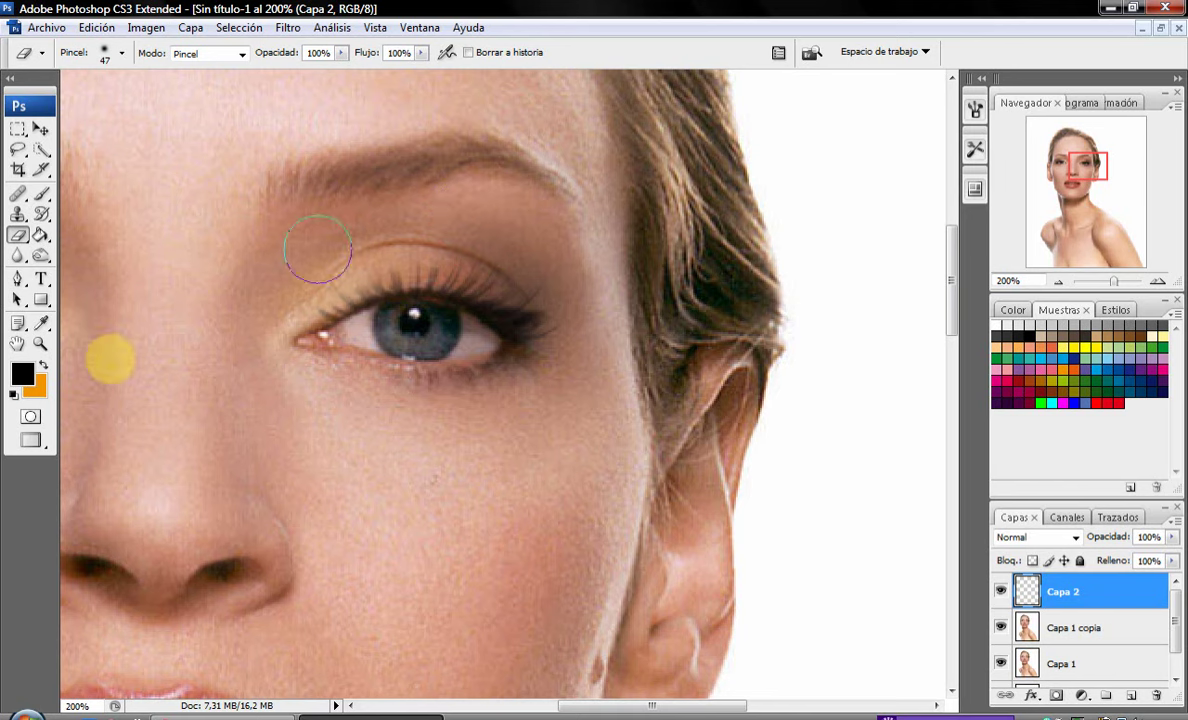
{"action": "left_click", "coordinate": [41, 344]}
{"action": "left_click", "coordinate": [428, 52]}
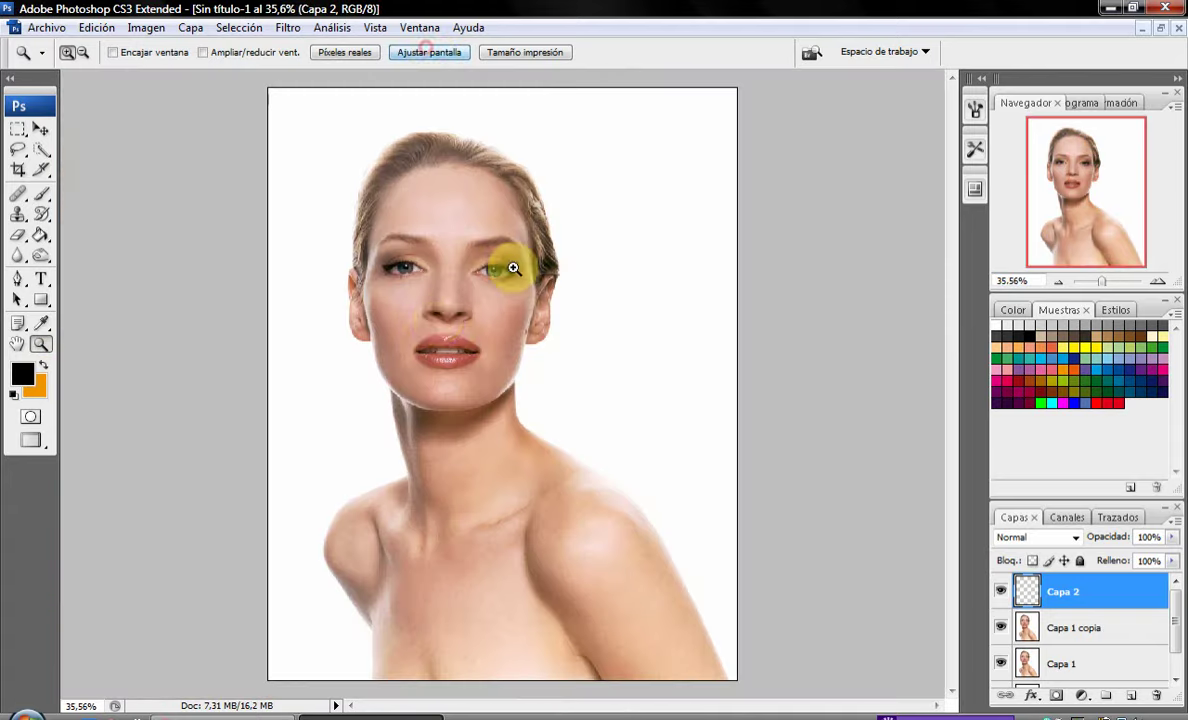
{"action": "left_click", "coordinate": [438, 320]}
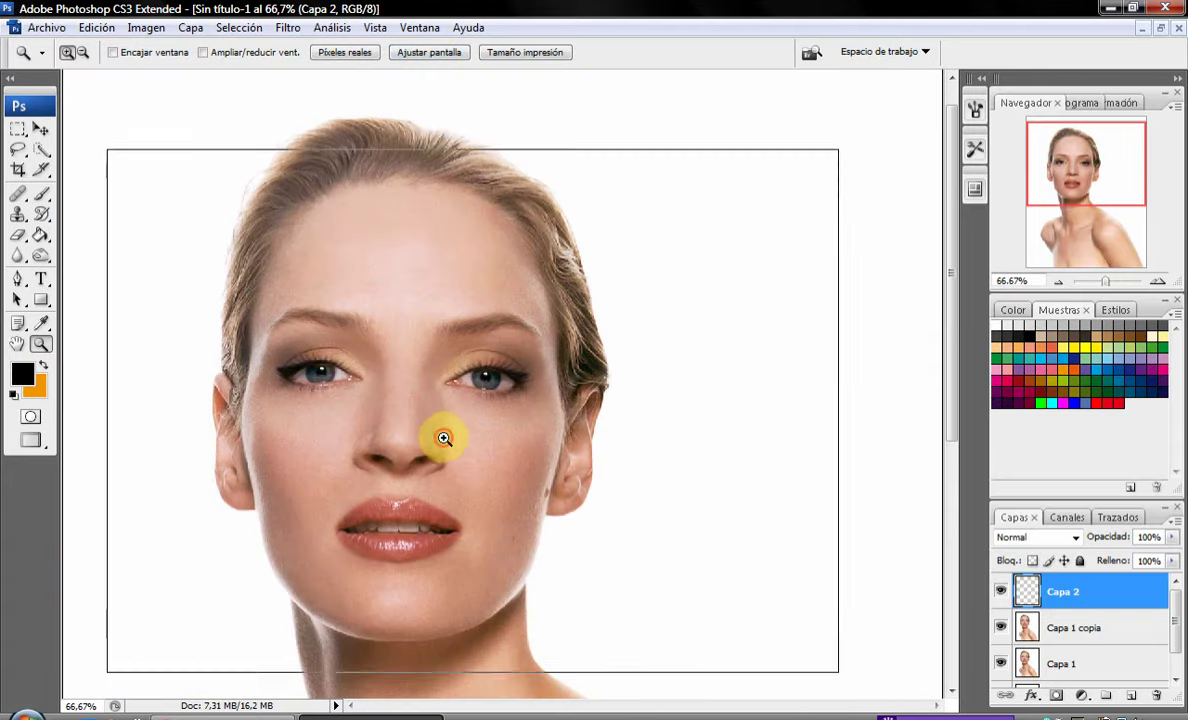
{"action": "left_click", "coordinate": [443, 437]}
Try eyelash brushes 515 and 525, reducing the diameter to 110 px.
{"action": "left_click", "coordinate": [41, 194]}
{"action": "right_click", "coordinate": [328, 392]}
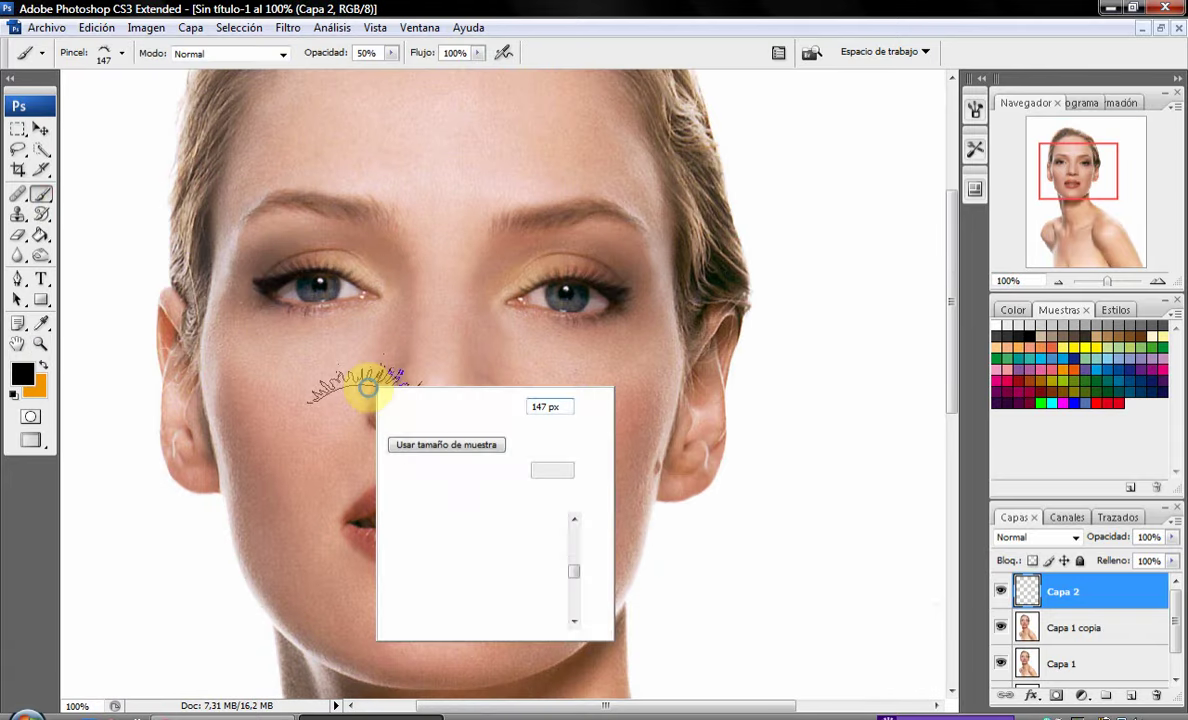
{"action": "left_click_drag", "start_coordinate": [578, 575], "coordinate": [580, 608]}
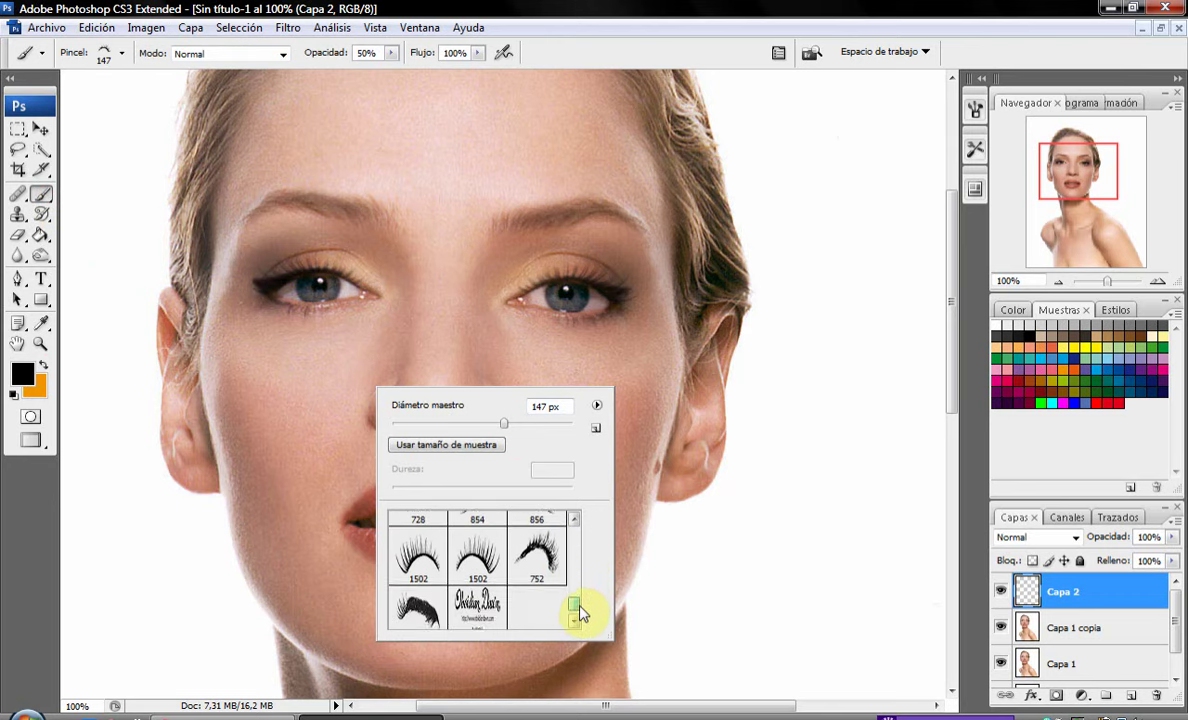
{"action": "left_click_drag", "start_coordinate": [580, 608], "coordinate": [573, 543]}
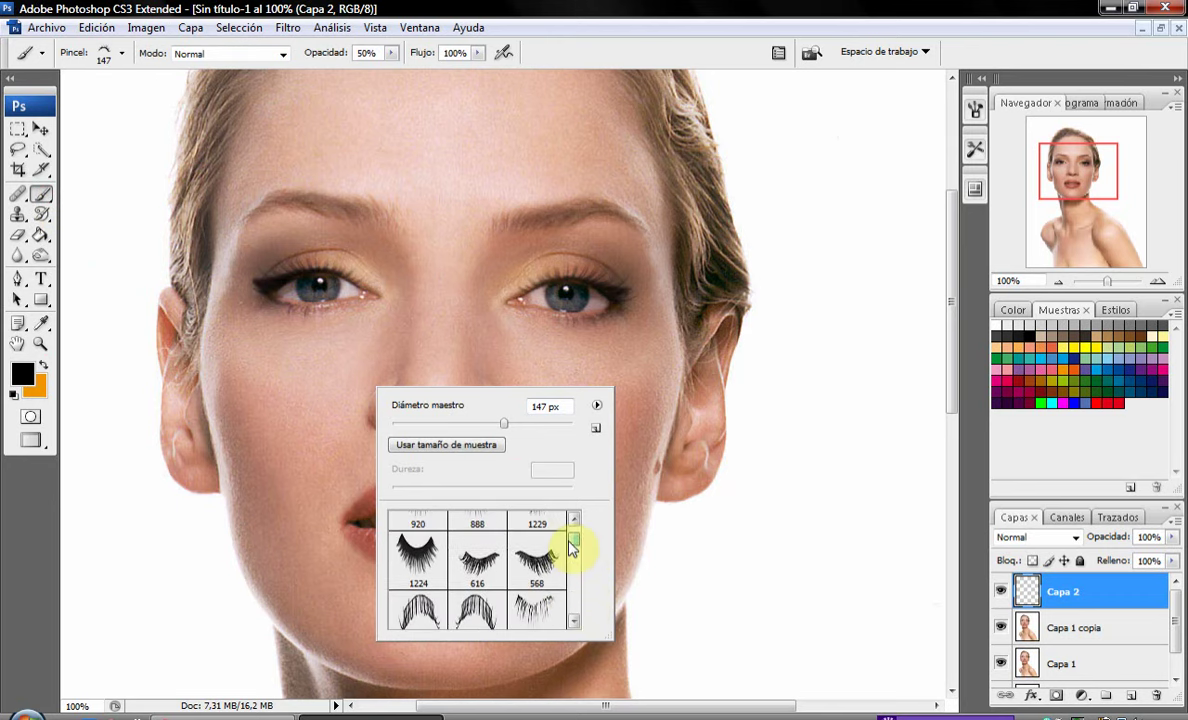
{"action": "left_click", "coordinate": [527, 594]}
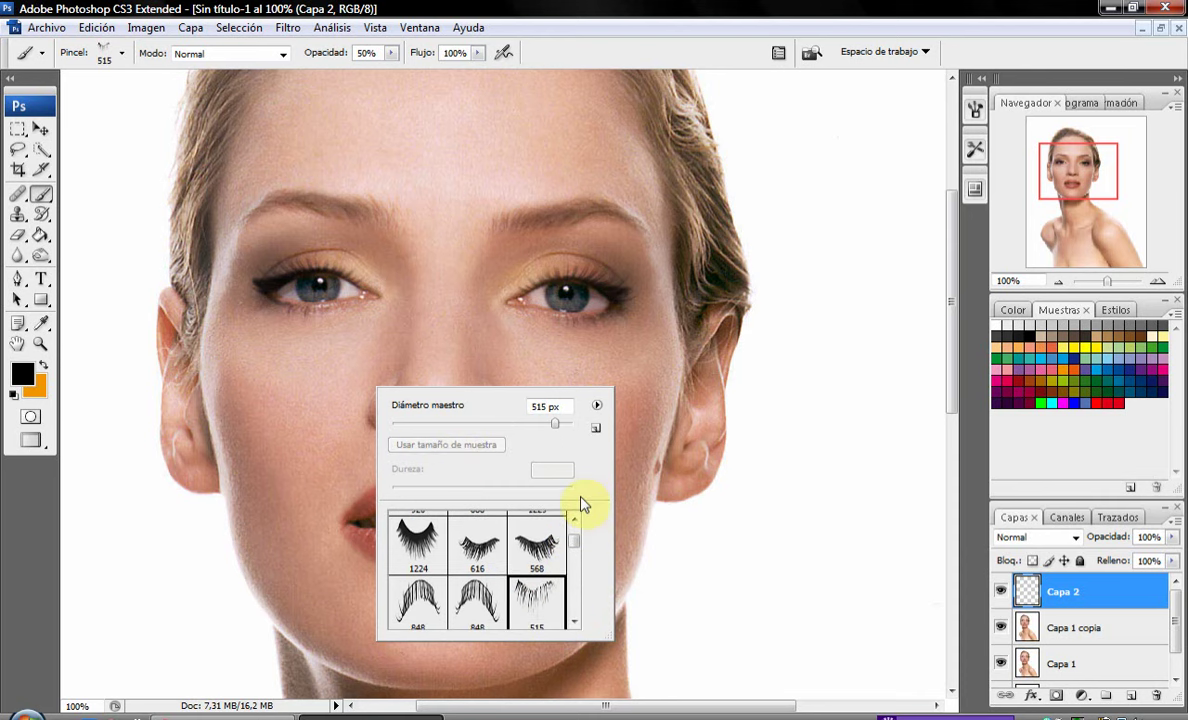
{"action": "left_click_drag", "start_coordinate": [574, 541], "coordinate": [578, 553]}
{"action": "left_click", "coordinate": [493, 557]}
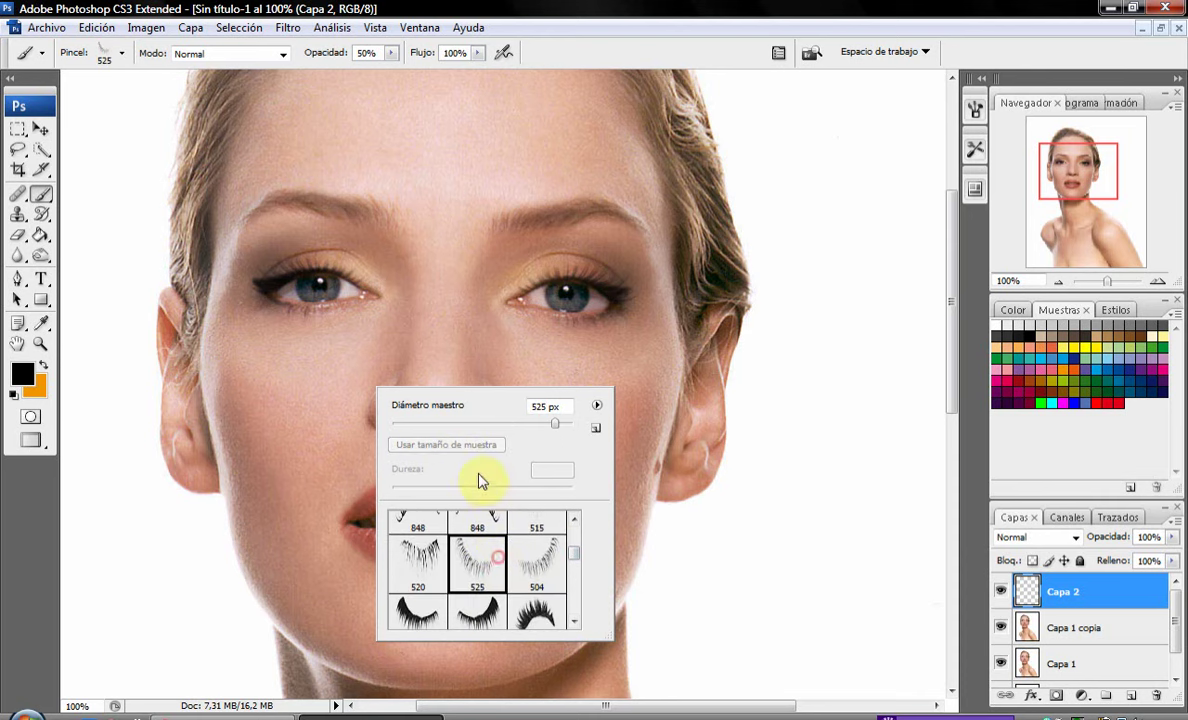
{"action": "left_click", "coordinate": [472, 420]}
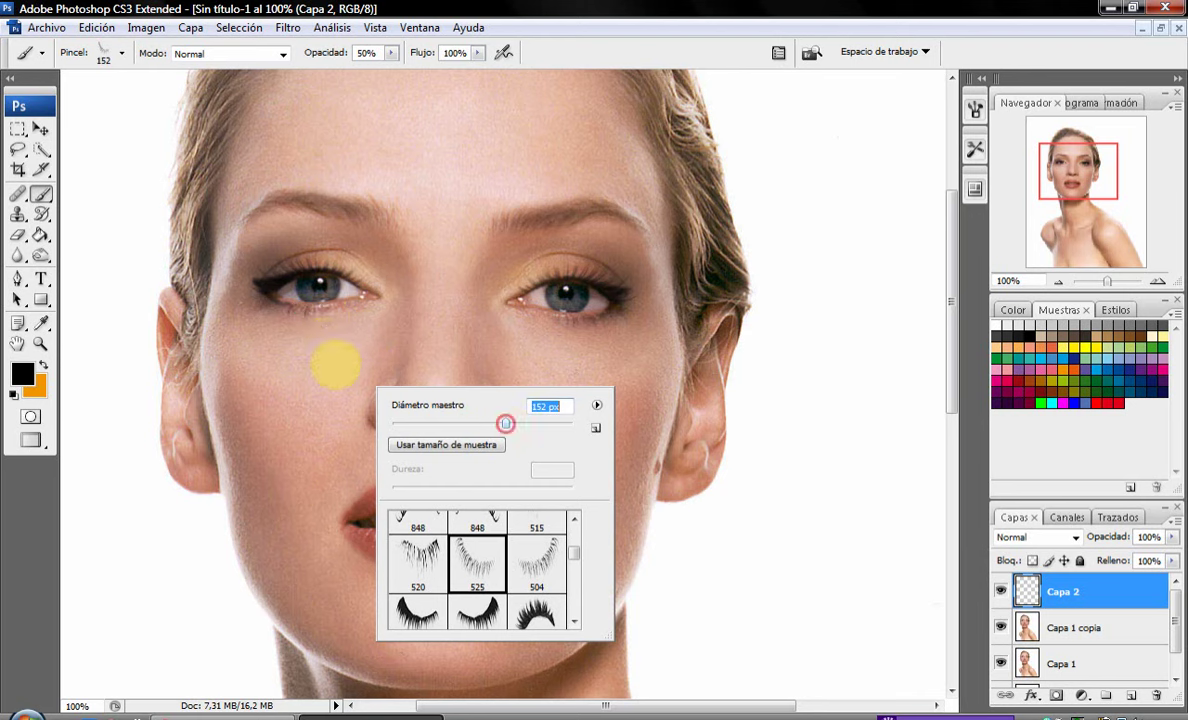
{"action": "left_click_drag", "start_coordinate": [505, 423], "coordinate": [487, 421]}
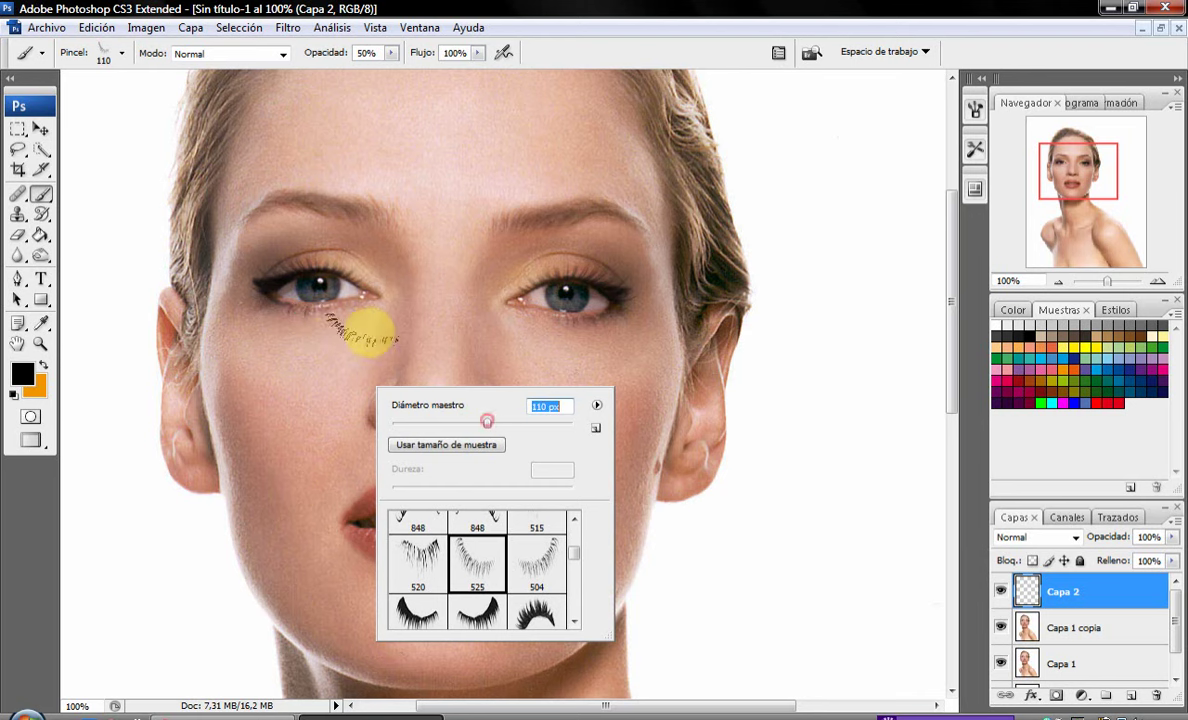
{"action": "left_click", "coordinate": [300, 300]}
Switch to eyelash brush 504 at about 104 px.
{"action": "right_click", "coordinate": [551, 363]}
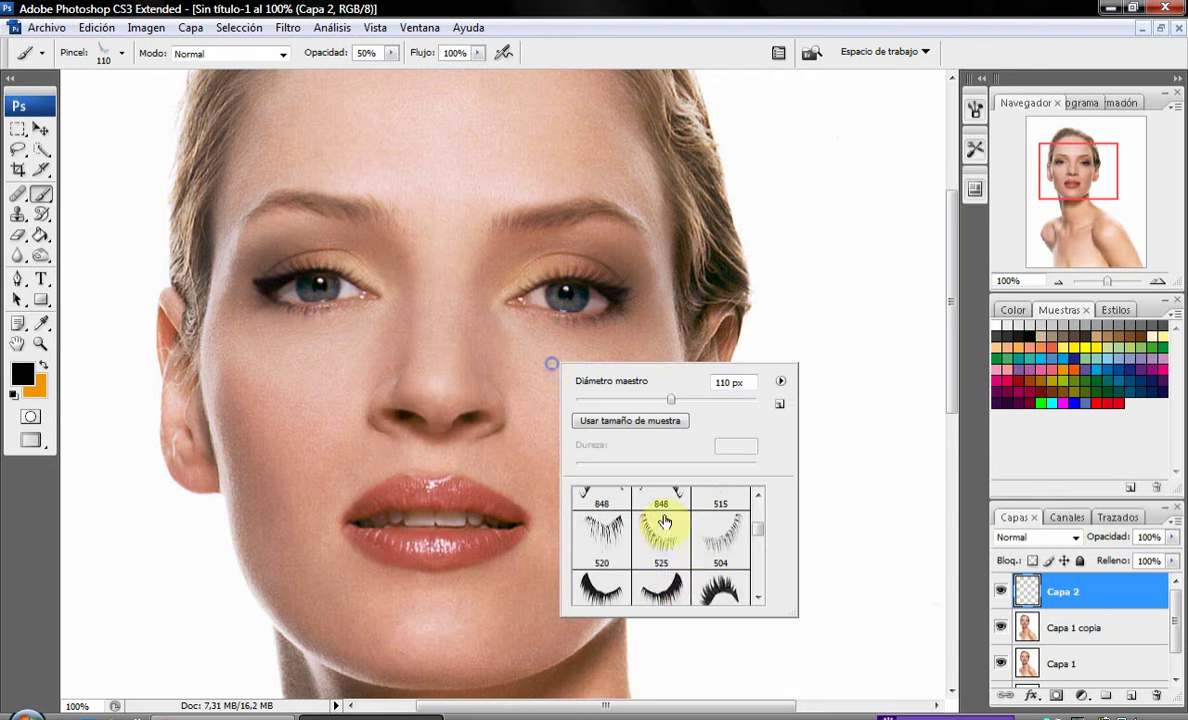
{"action": "left_click", "coordinate": [739, 540]}
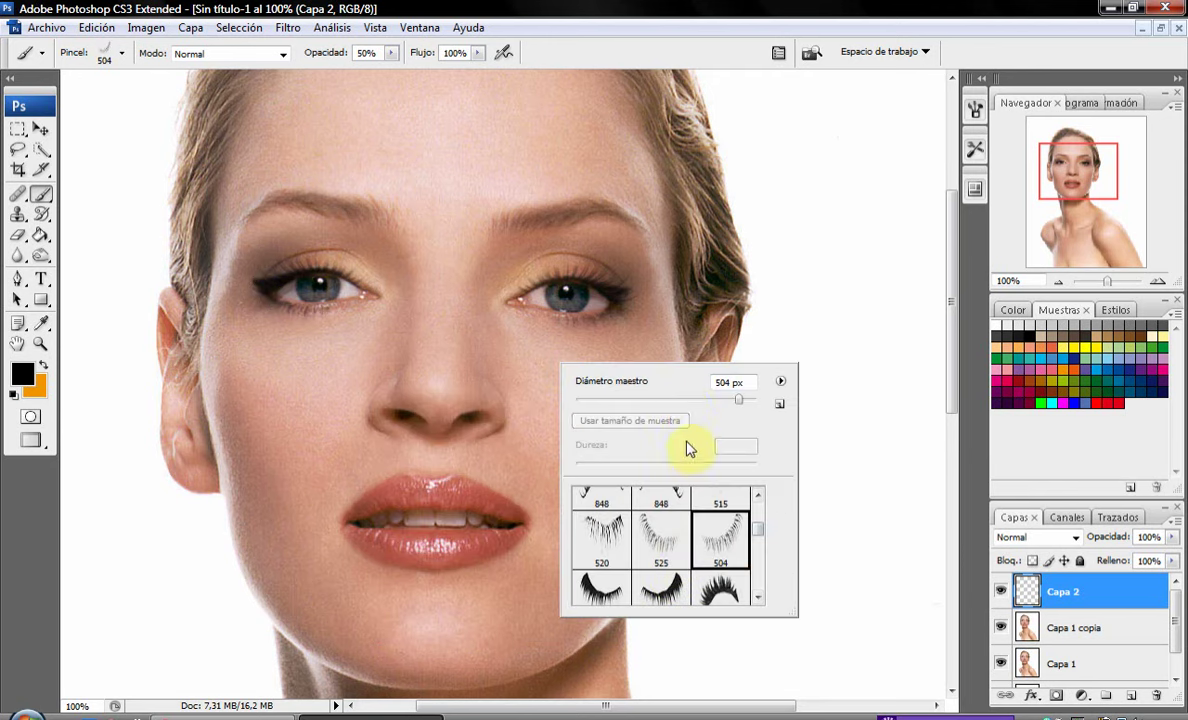
{"action": "left_click_drag", "start_coordinate": [680, 405], "coordinate": [667, 400]}
{"action": "left_click", "coordinate": [588, 312]}
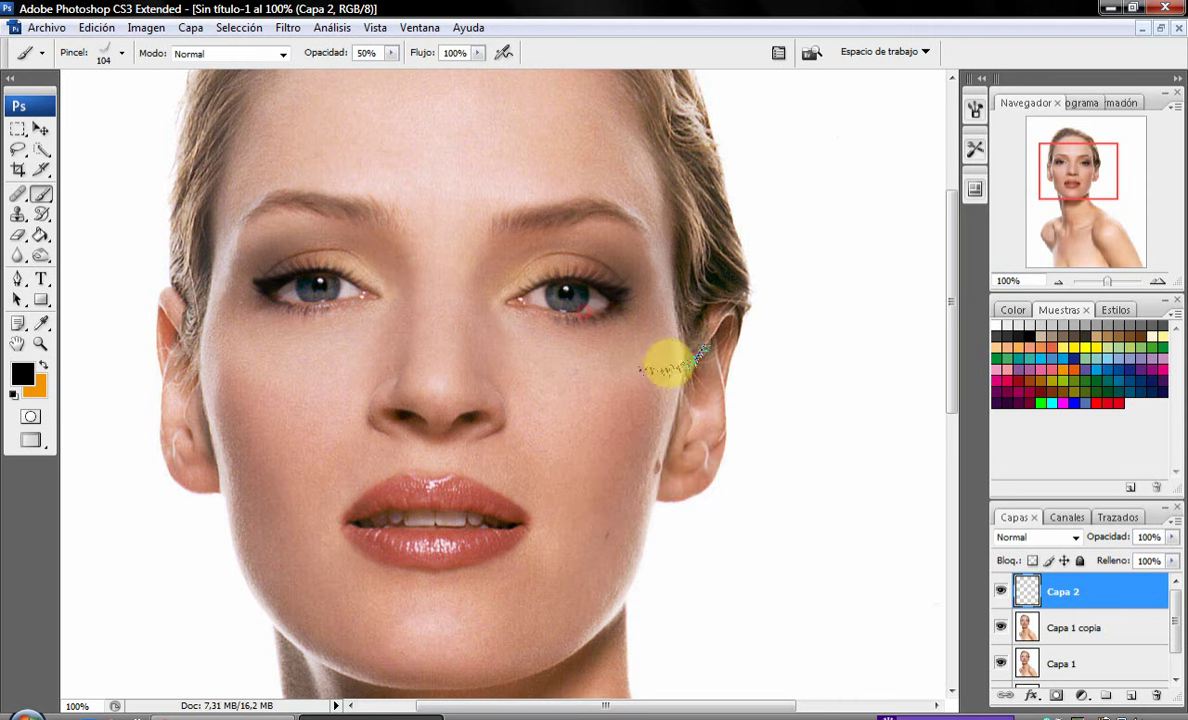
{"action": "left_click", "coordinate": [41, 344]}
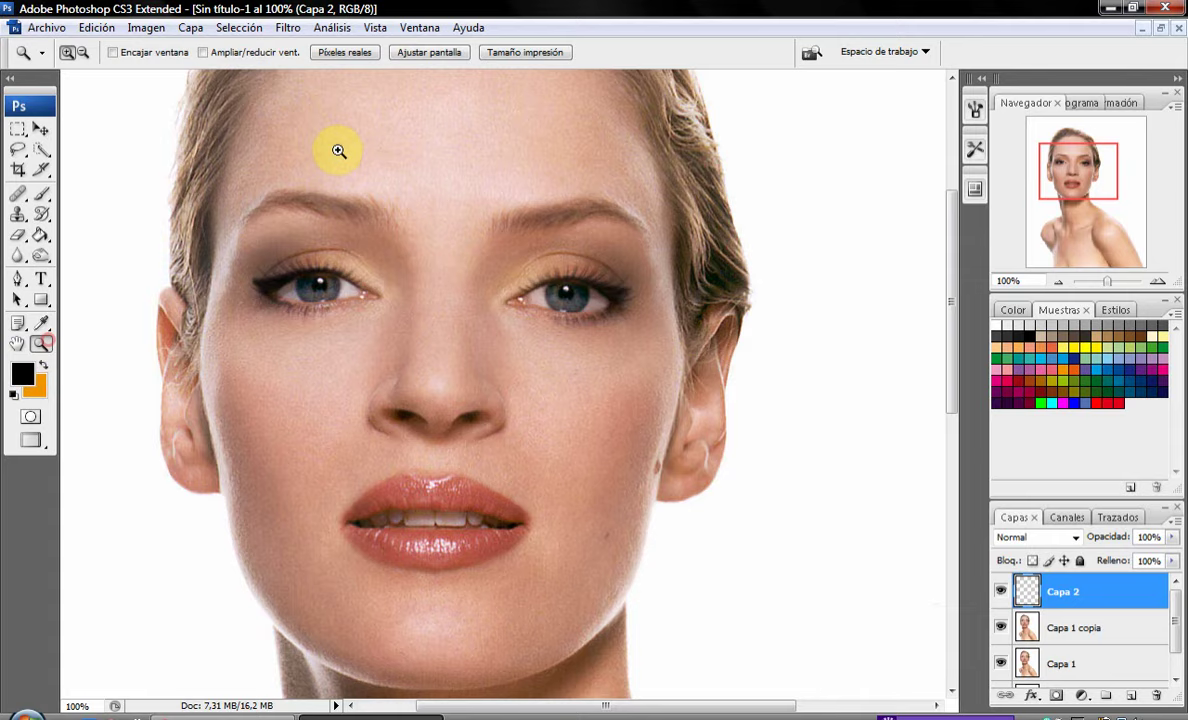
Merge Capa 2 and Capa 1 copia with Combinar capas.
{"action": "left_click", "coordinate": [427, 51]}
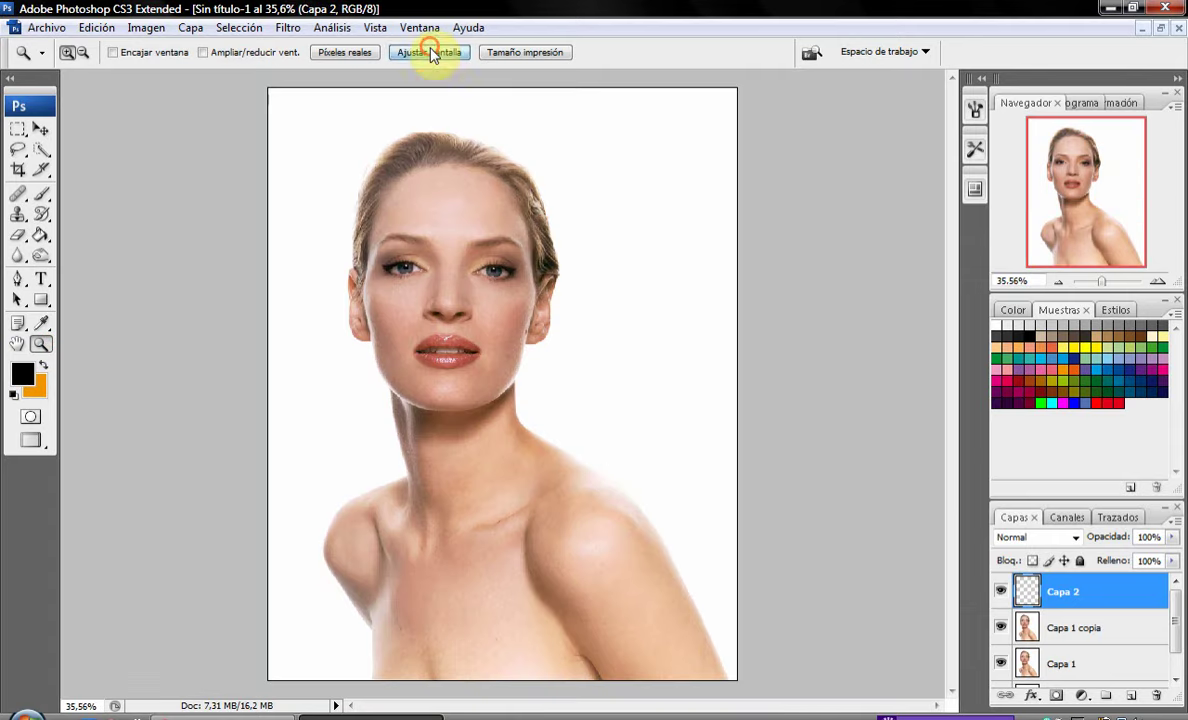
{"action": "left_click", "coordinate": [1002, 592]}
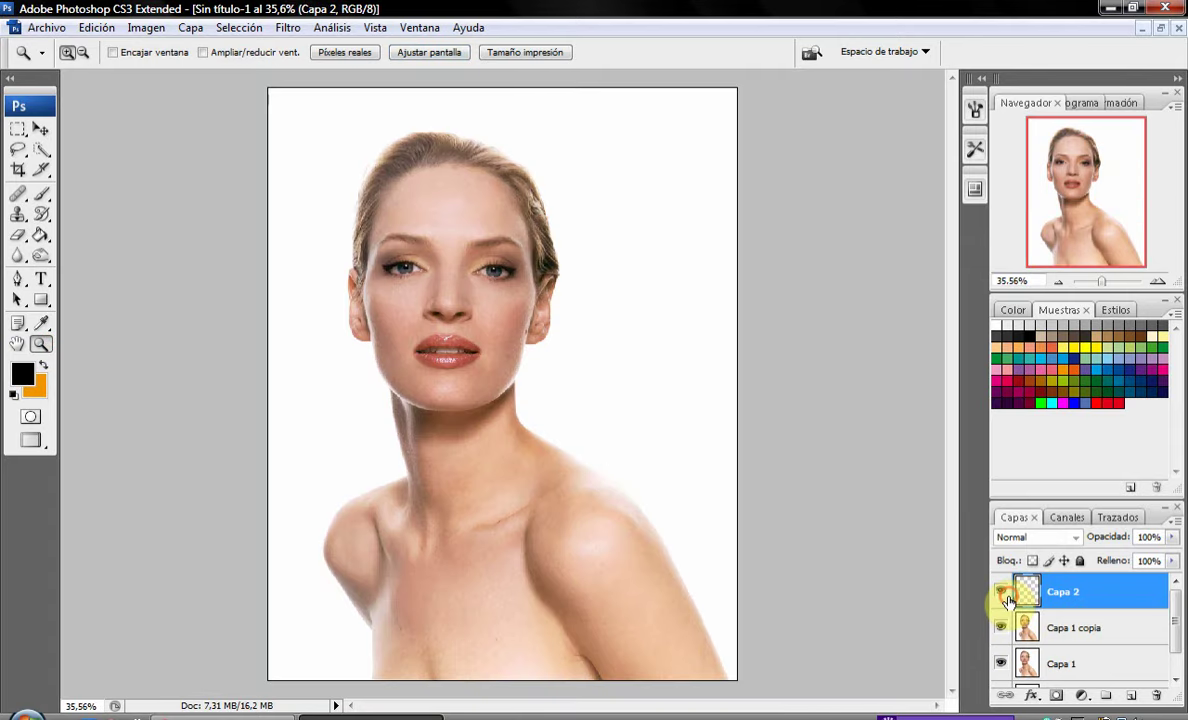
{"action": "left_click", "coordinate": [1115, 636]}
{"action": "left_click", "coordinate": [1111, 604]}
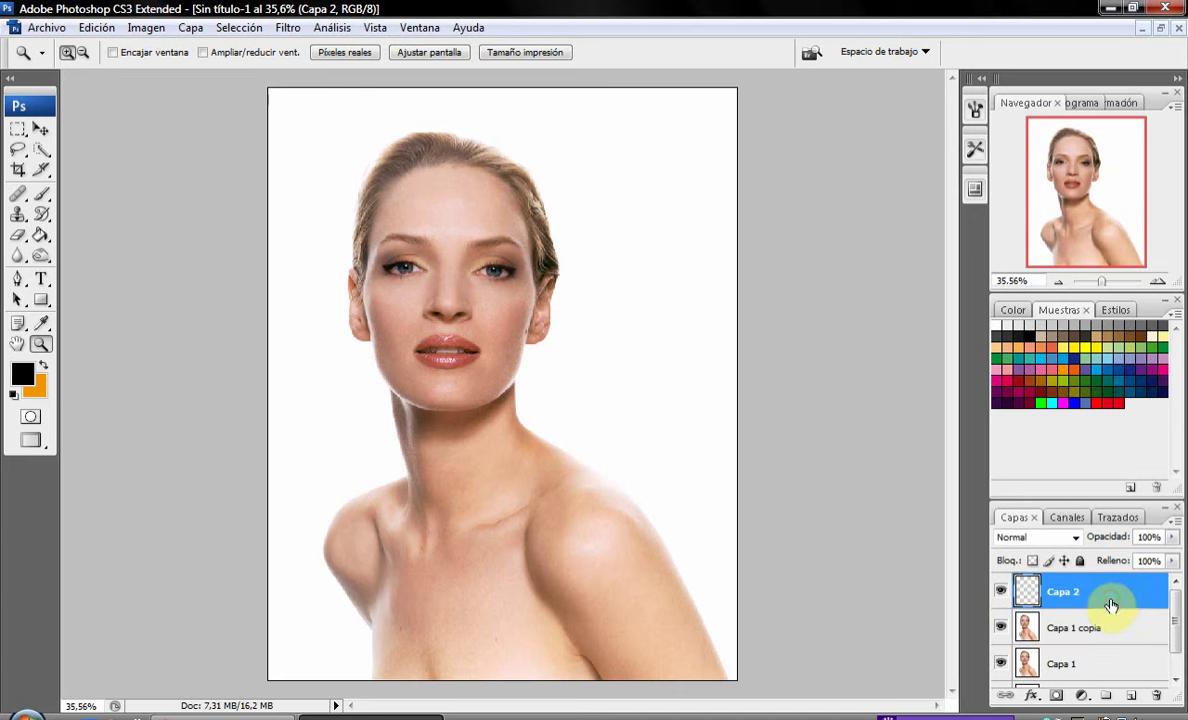
{"action": "left_click", "coordinate": [1117, 627], "text": "ctrl"}
{"action": "right_click", "coordinate": [1117, 627]}
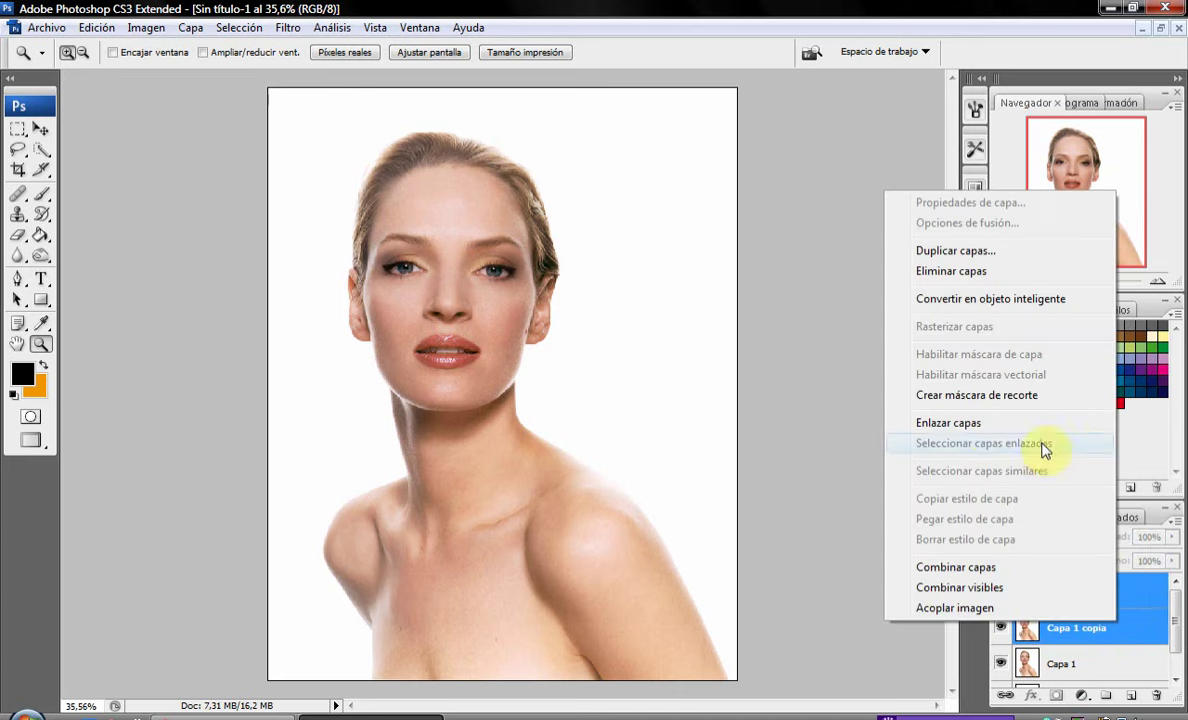
{"action": "left_click", "coordinate": [955, 567]}
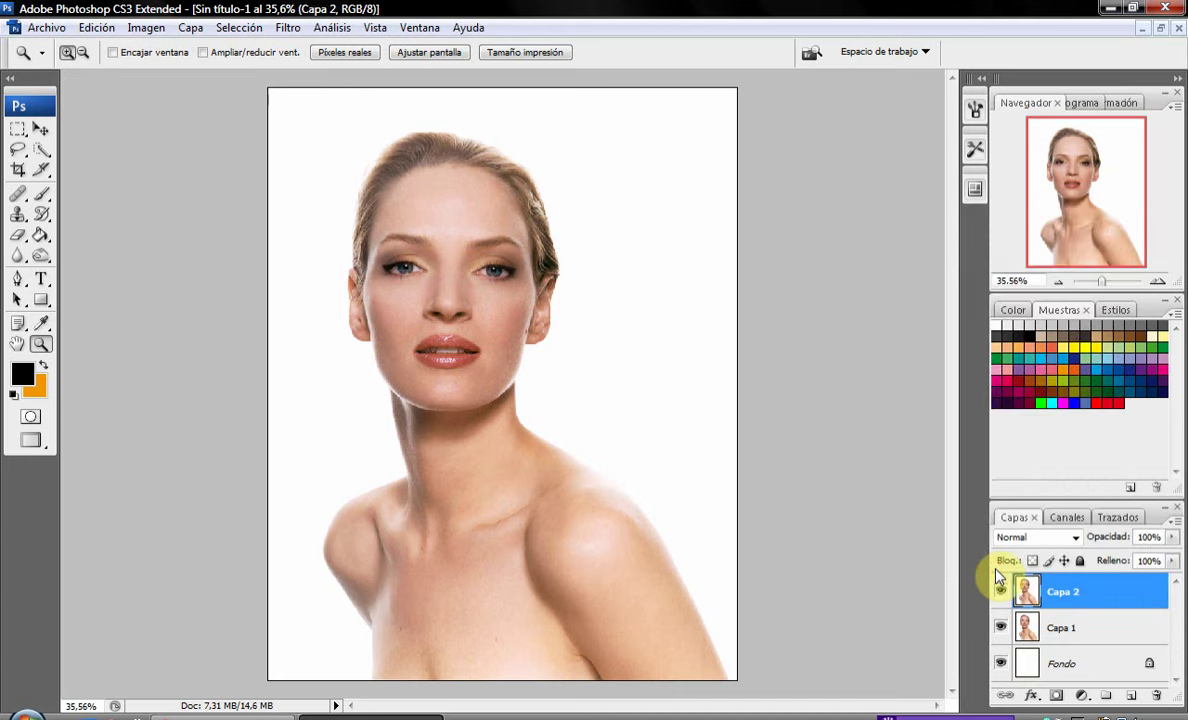
Zoom to 200% on the eye, toggling Capa 2 to check the merged makeup.
{"action": "left_click", "coordinate": [424, 291]}
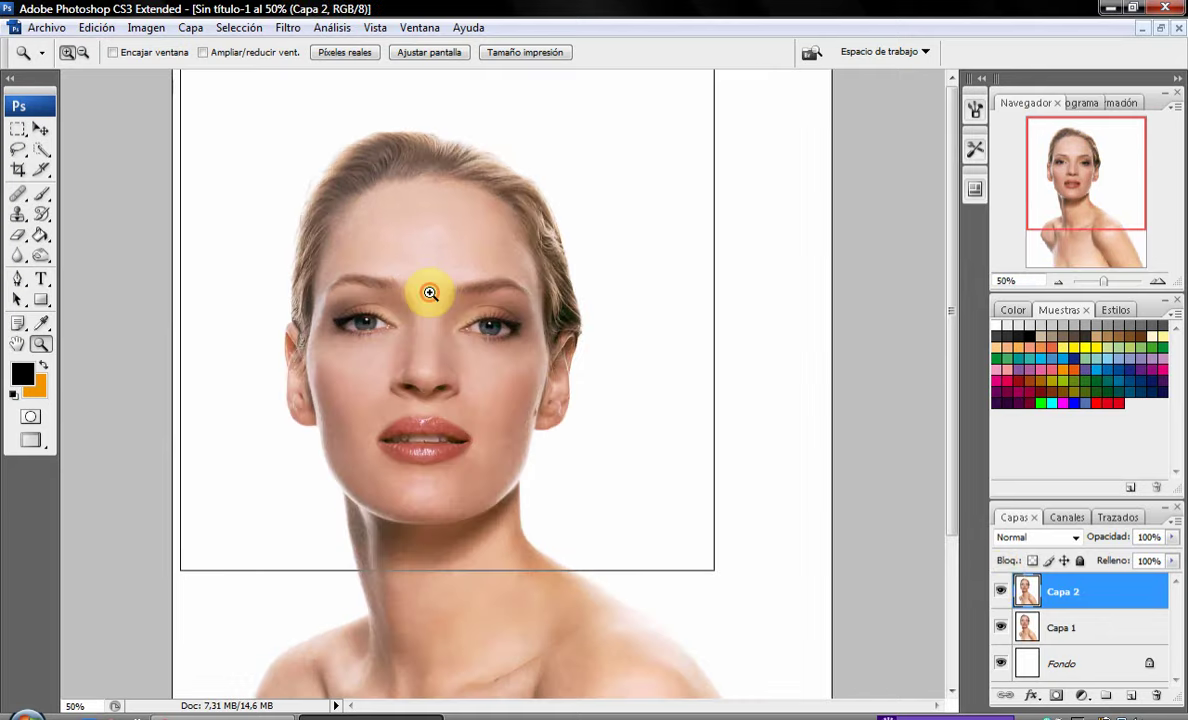
{"action": "left_click", "coordinate": [432, 299]}
{"action": "left_click", "coordinate": [486, 529]}
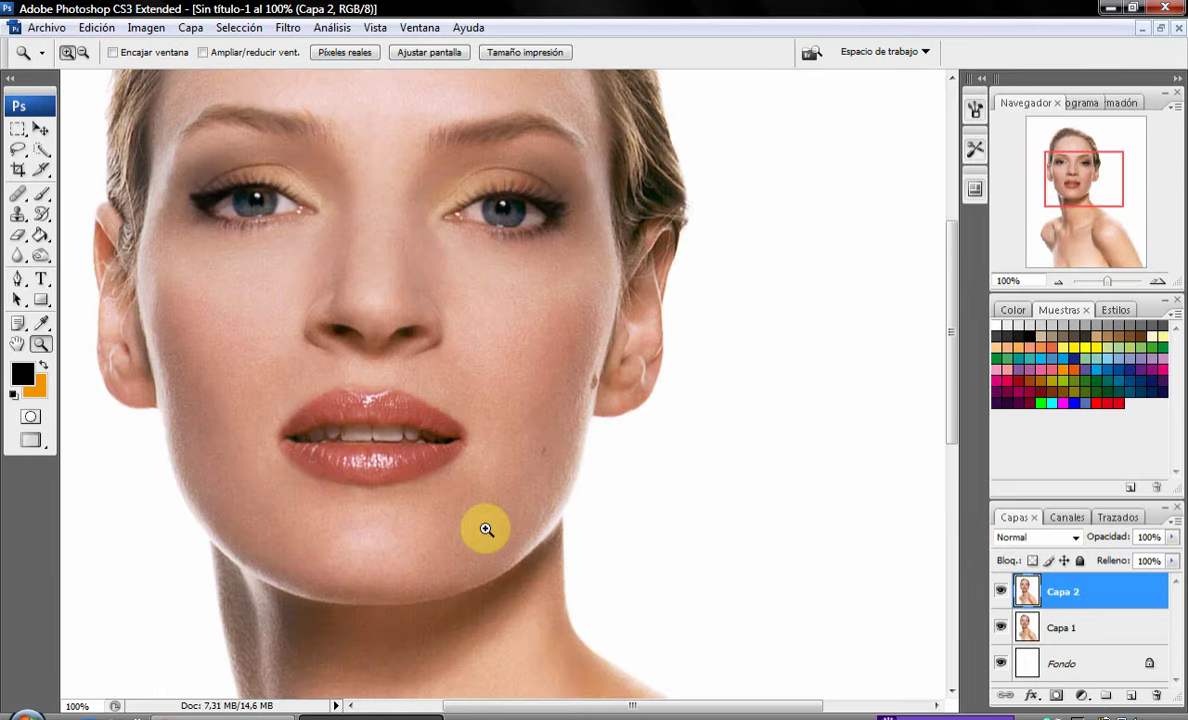
{"action": "scroll", "coordinate": [405, 347], "scroll_direction": "up", "scroll_amount": 3}
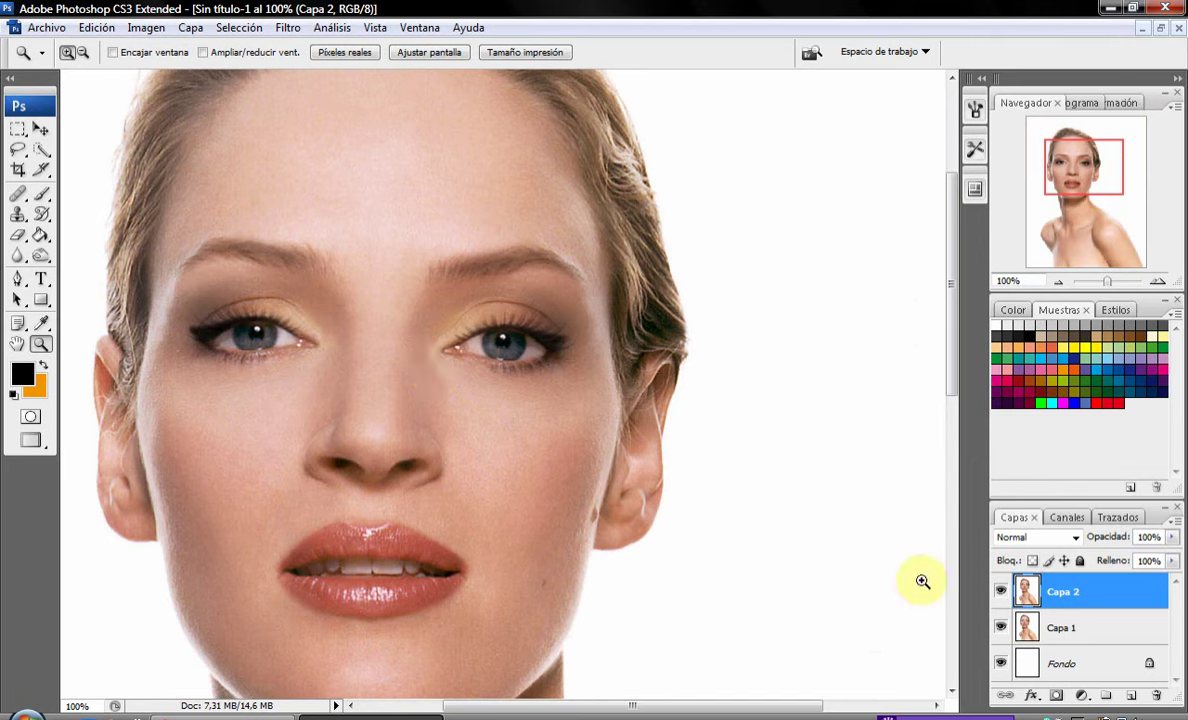
{"action": "left_click", "coordinate": [1000, 594]}
{"action": "left_click", "coordinate": [1001, 594]}
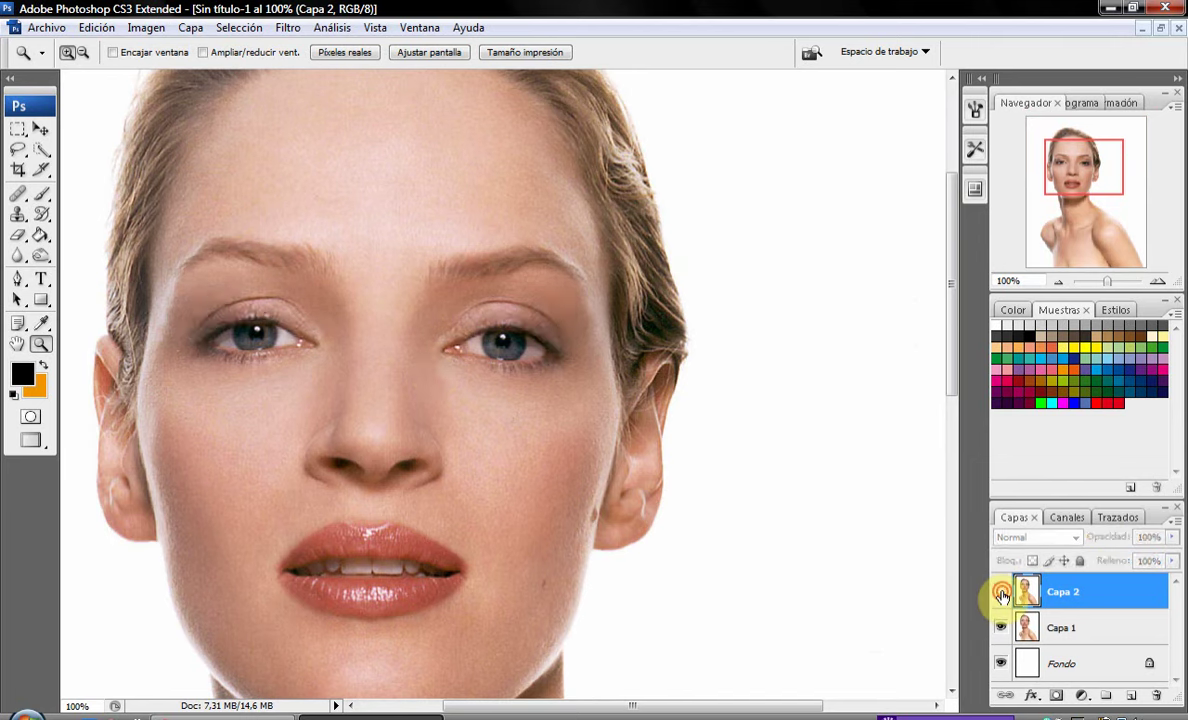
{"action": "left_click", "coordinate": [1001, 594]}
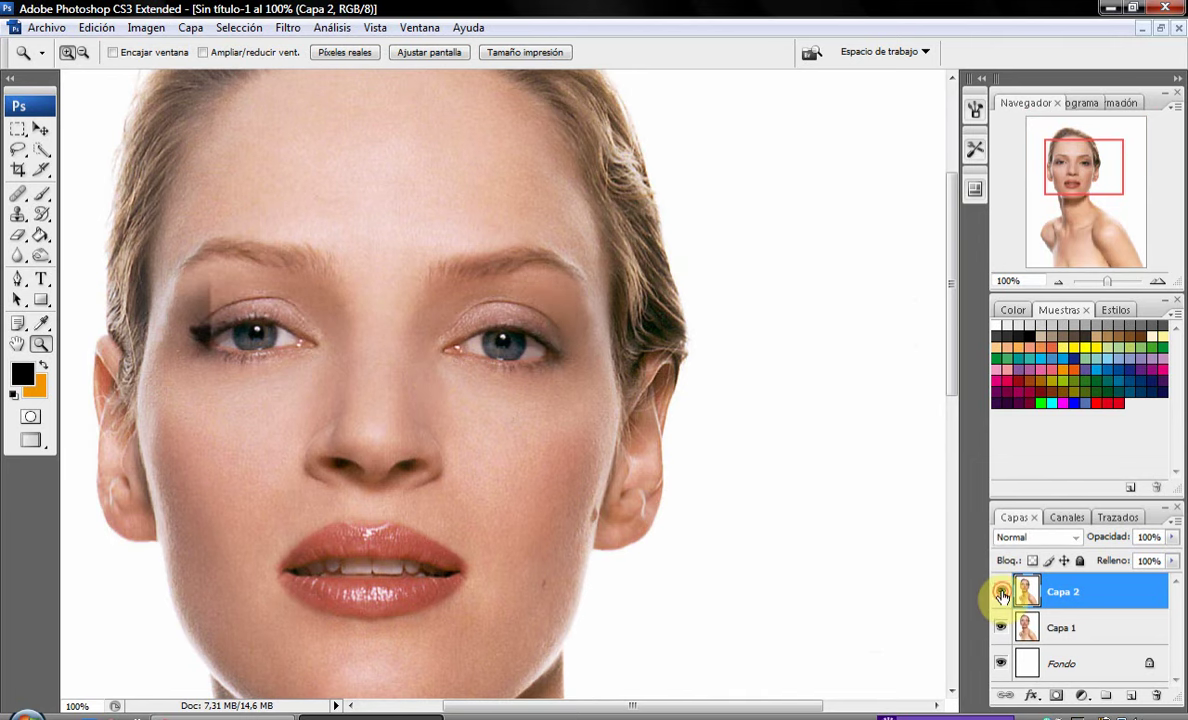
{"action": "left_click", "coordinate": [477, 340]}
{"action": "left_click", "coordinate": [17, 193]}
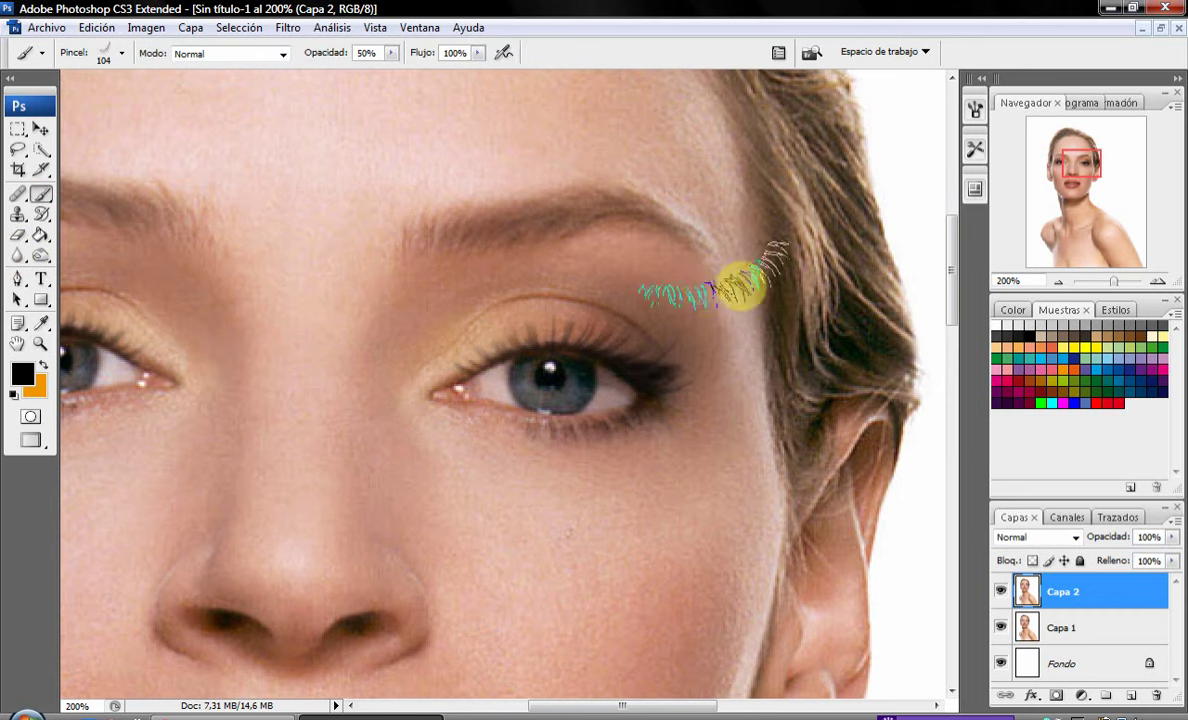
Load Pinceles básicos, pick the 18 px round brush and a light cream colour.
{"action": "right_click", "coordinate": [615, 467]}
{"action": "left_click", "coordinate": [846, 468]}
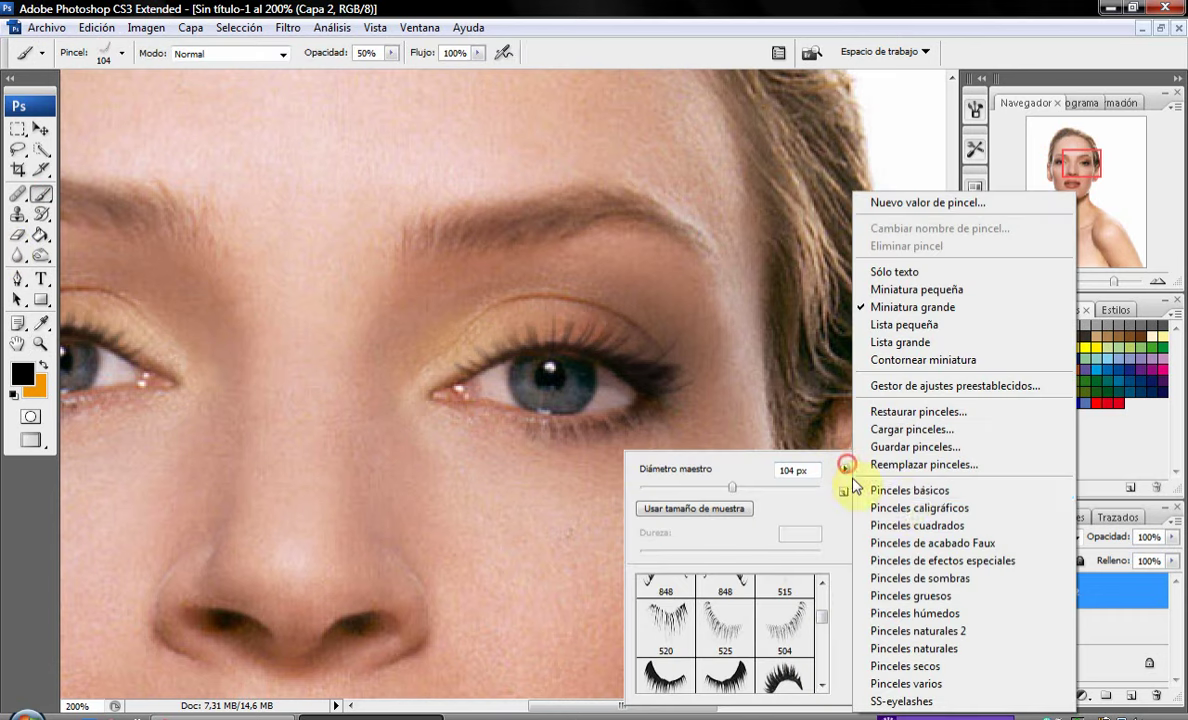
{"action": "left_click", "coordinate": [898, 488]}
{"action": "left_click", "coordinate": [477, 290]}
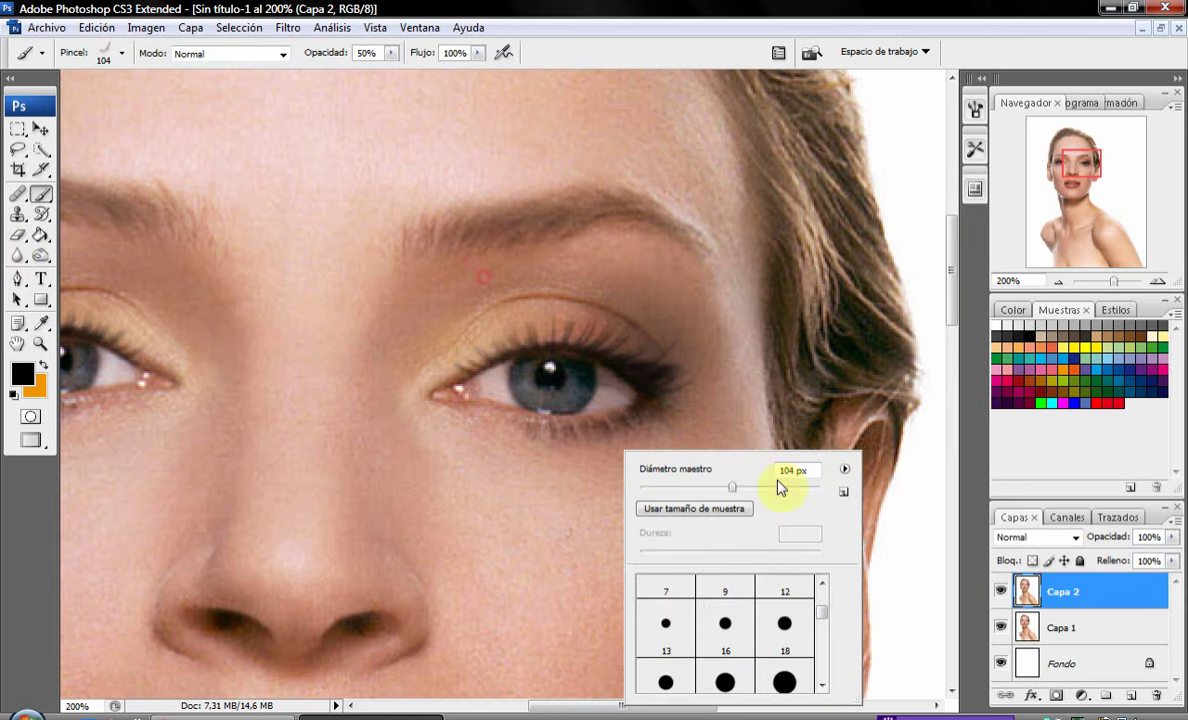
{"action": "left_click", "coordinate": [795, 605]}
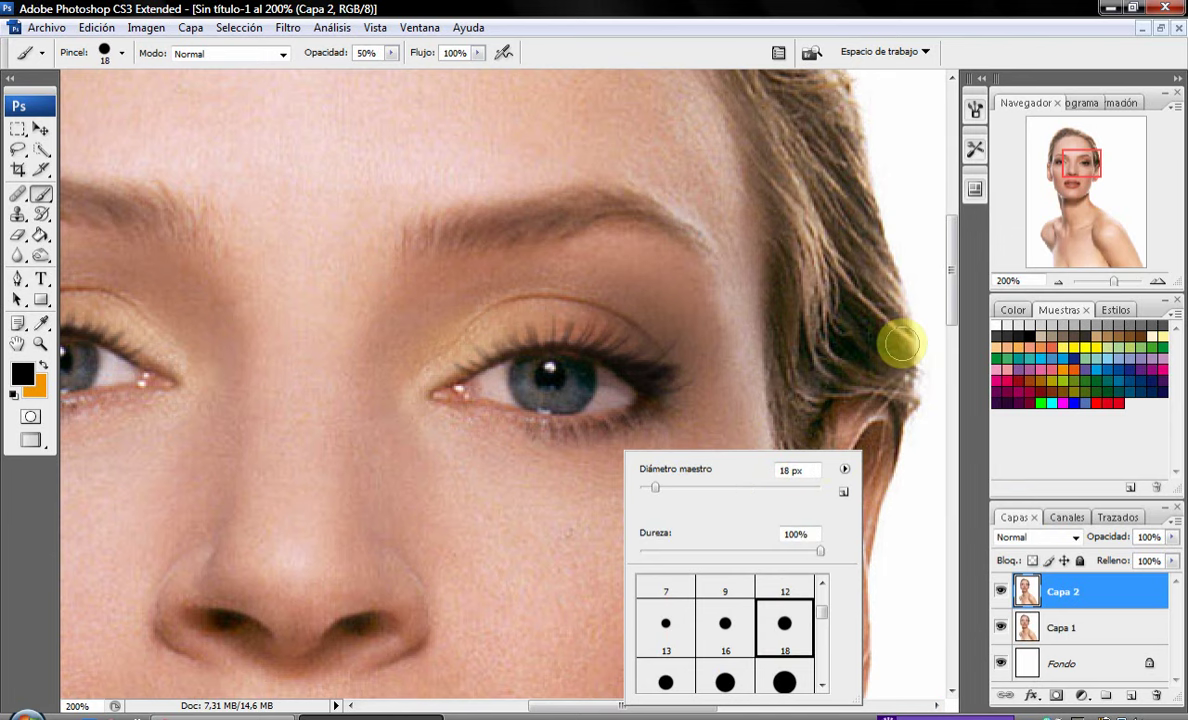
{"action": "left_click", "coordinate": [1152, 332]}
Undo the solid cream test stroke and brush faint 1%-opacity highlights along the eyebrows.
{"action": "left_click_drag", "start_coordinate": [587, 245], "coordinate": [699, 262]}
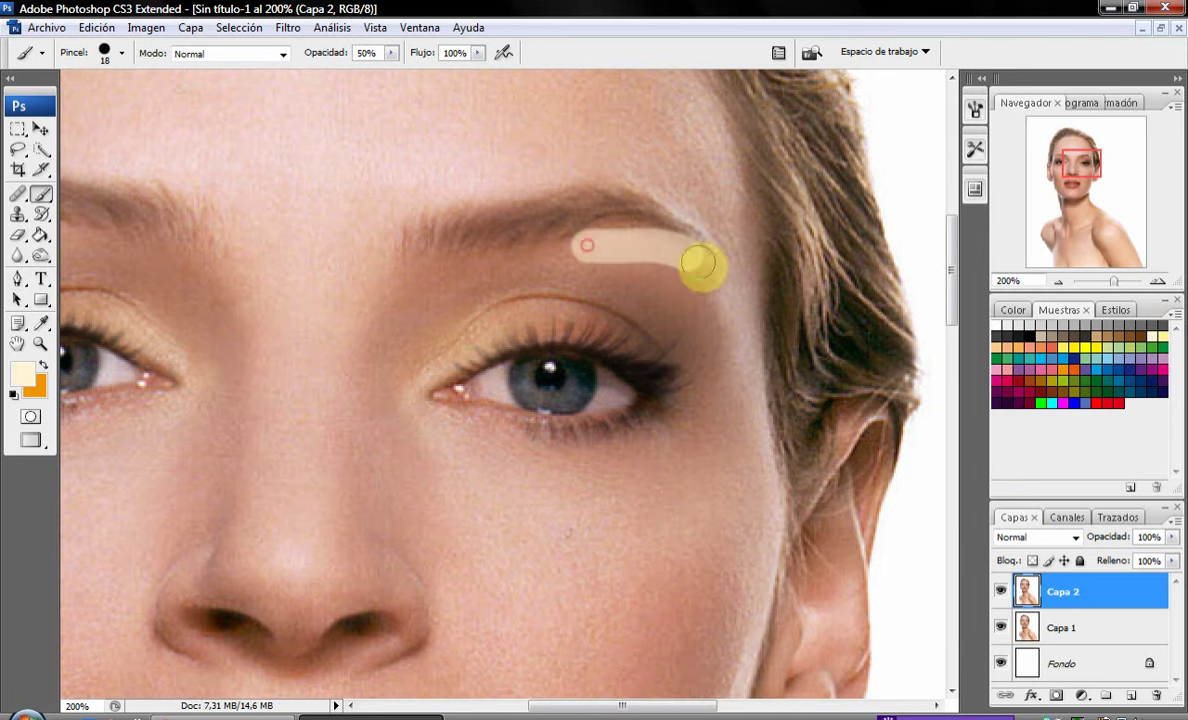
{"action": "left_click", "coordinate": [97, 27]}
{"action": "left_click", "coordinate": [118, 80]}
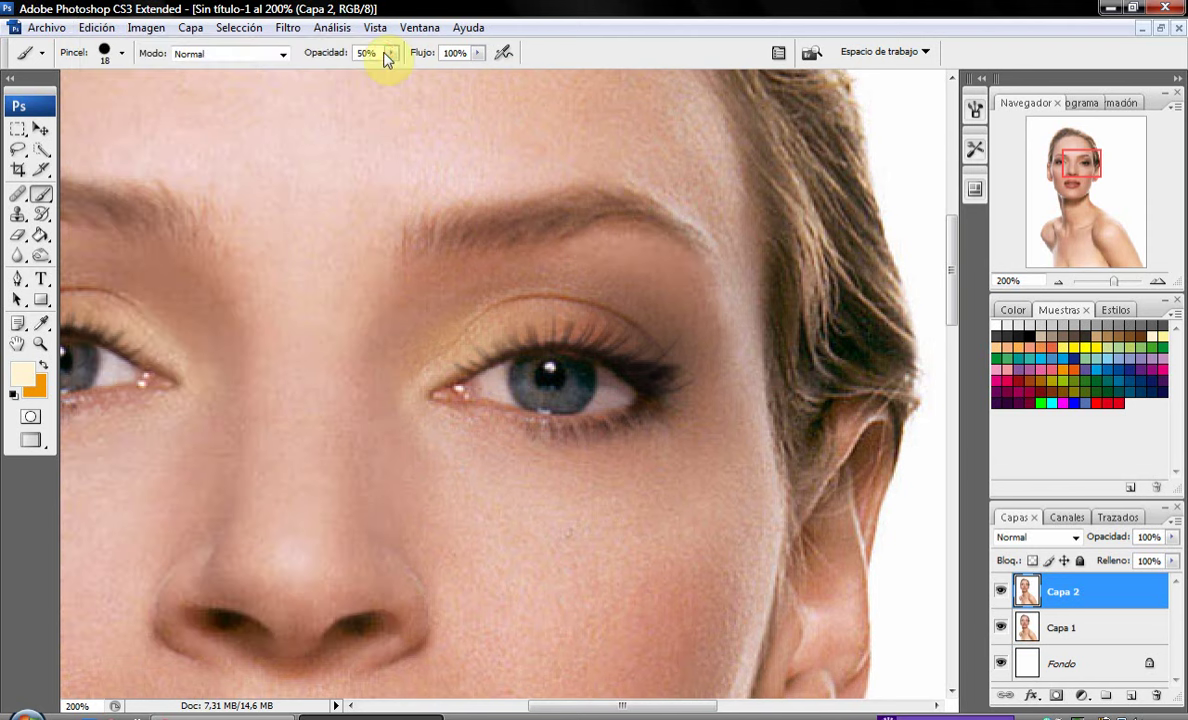
{"action": "left_click_drag", "start_coordinate": [390, 55], "coordinate": [345, 72]}
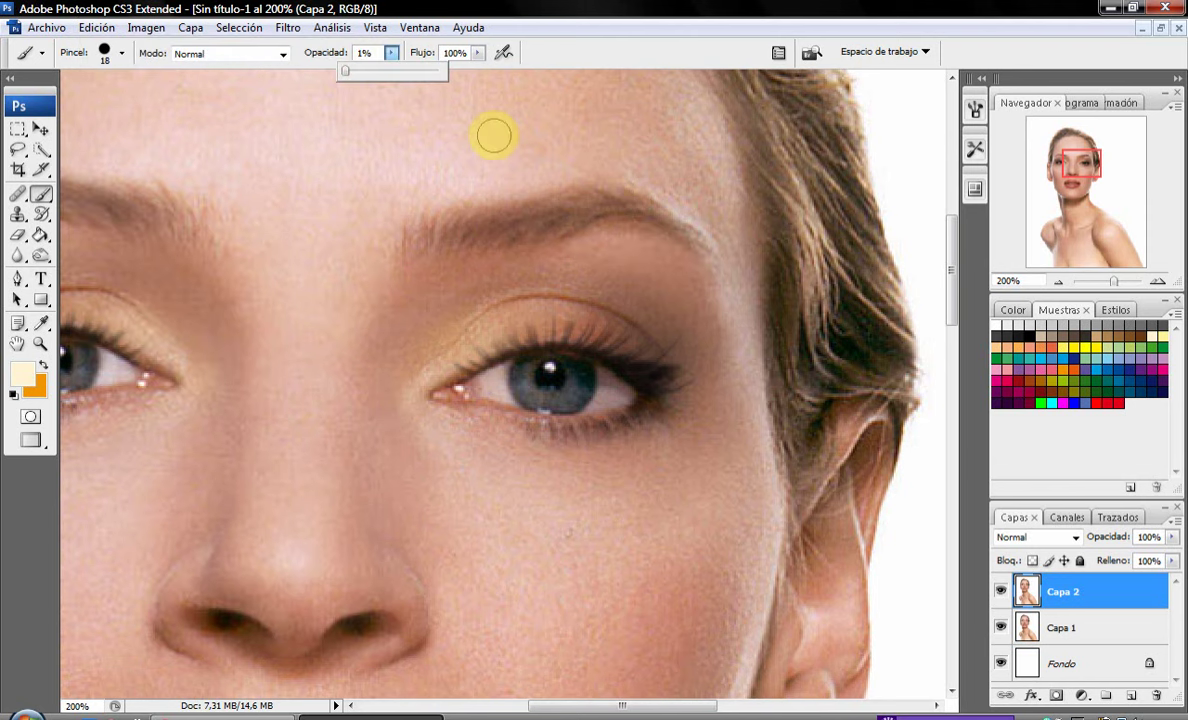
{"action": "left_click", "coordinate": [684, 281]}
{"action": "left_click_drag", "start_coordinate": [515, 254], "coordinate": [590, 243]}
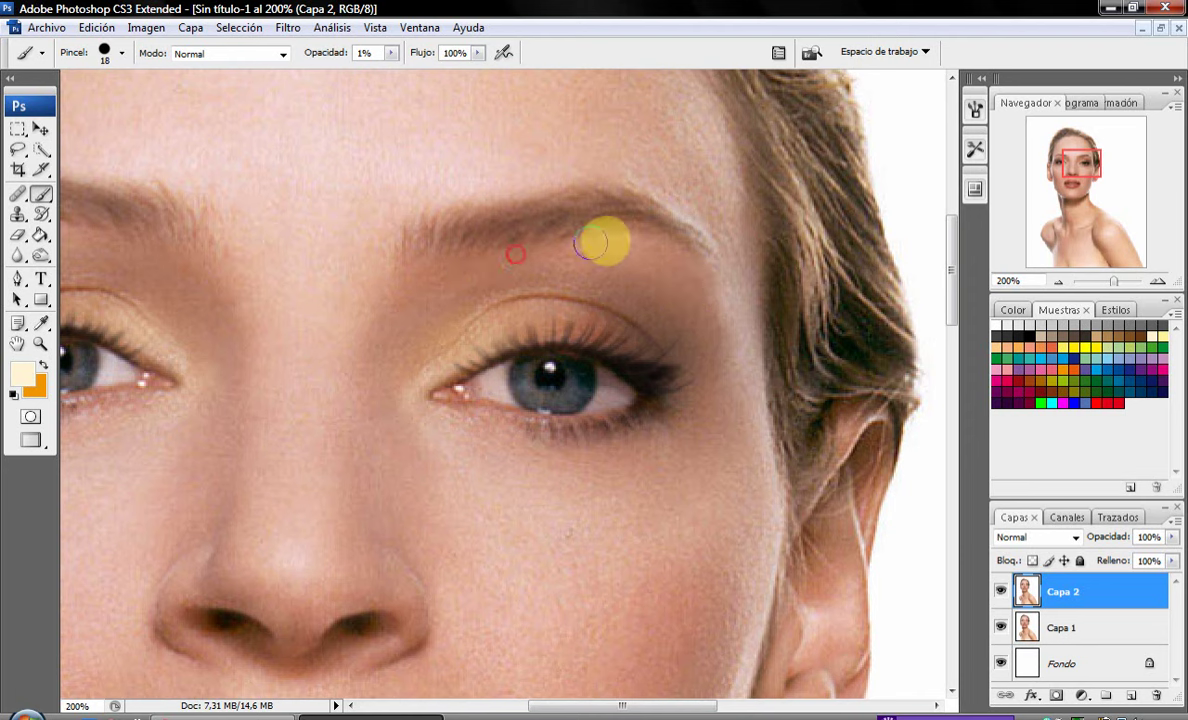
{"action": "left_click_drag", "start_coordinate": [453, 268], "coordinate": [544, 255]}
{"action": "left_click_drag", "start_coordinate": [687, 292], "coordinate": [519, 296]}
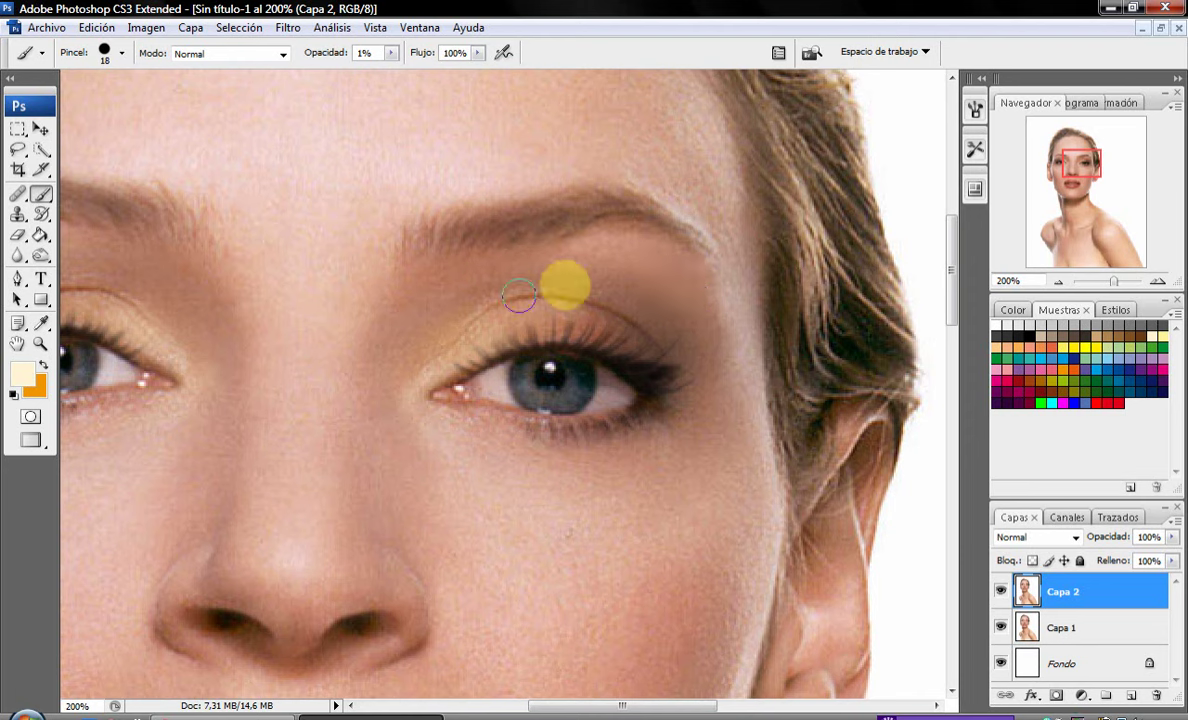
With a 34 px brush, add faint cream highlights along the eyebrow and near the nose.
{"action": "right_click", "coordinate": [450, 307]}
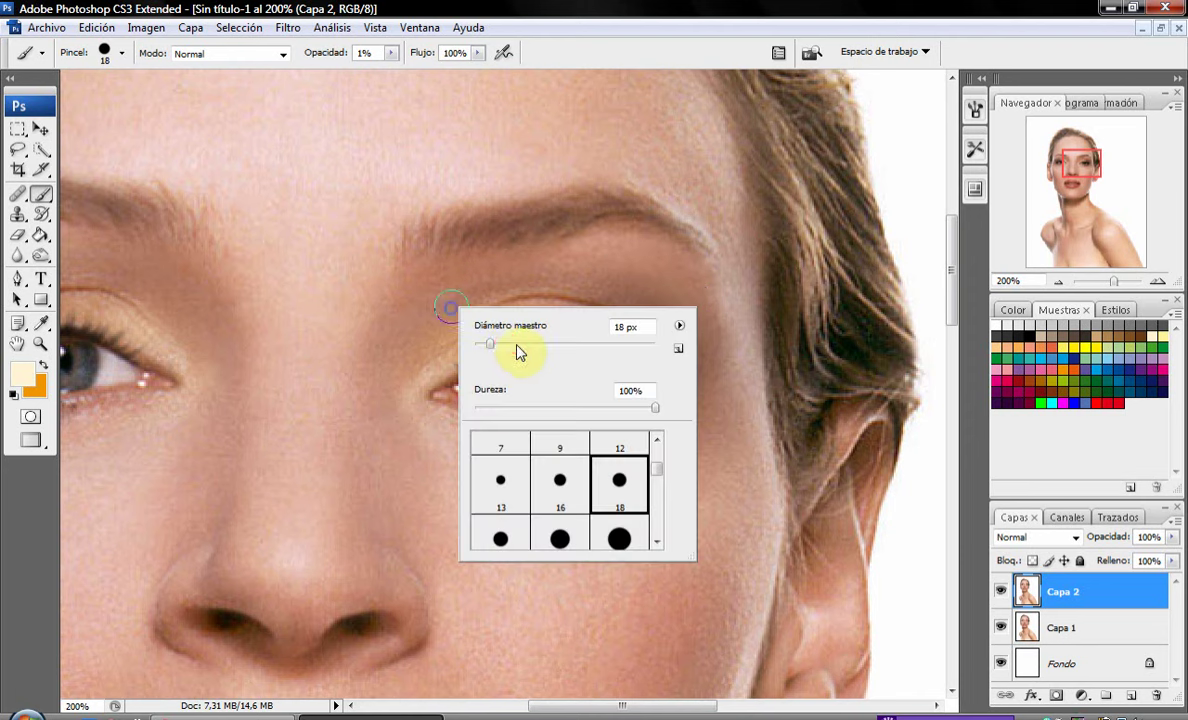
{"action": "left_click", "coordinate": [674, 273]}
{"action": "mouse_move", "coordinate": [676, 270]}
{"action": "left_mouse_down"}
{"action": "mouse_move", "coordinate": [512, 255]}
{"action": "mouse_move", "coordinate": [708, 292]}
{"action": "left_mouse_up"}
{"action": "left_click_drag", "start_coordinate": [227, 430], "coordinate": [385, 602]}
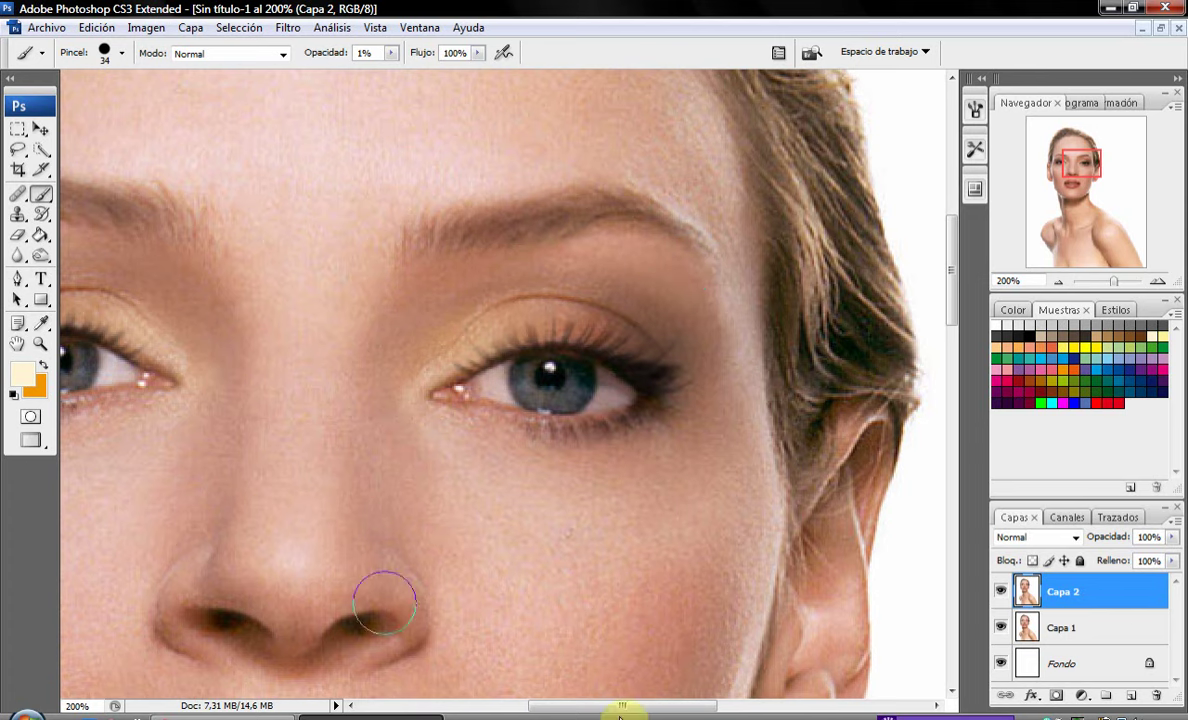
{"action": "left_click_drag", "start_coordinate": [616, 707], "coordinate": [512, 707]}
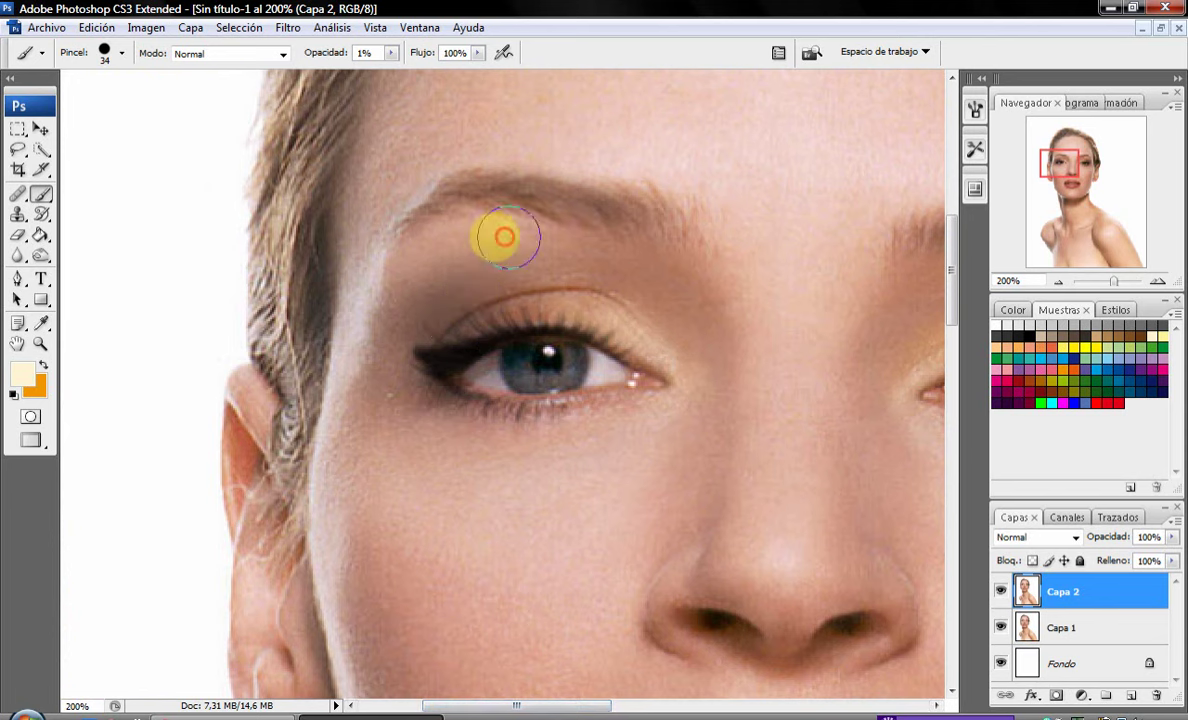
{"action": "mouse_move", "coordinate": [498, 233]}
{"action": "left_mouse_down"}
{"action": "mouse_move", "coordinate": [414, 253]}
{"action": "mouse_move", "coordinate": [636, 260]}
{"action": "mouse_move", "coordinate": [461, 247]}
{"action": "mouse_move", "coordinate": [355, 313]}
{"action": "mouse_move", "coordinate": [367, 341]}
{"action": "left_mouse_up"}
{"action": "left_click", "coordinate": [41, 343]}
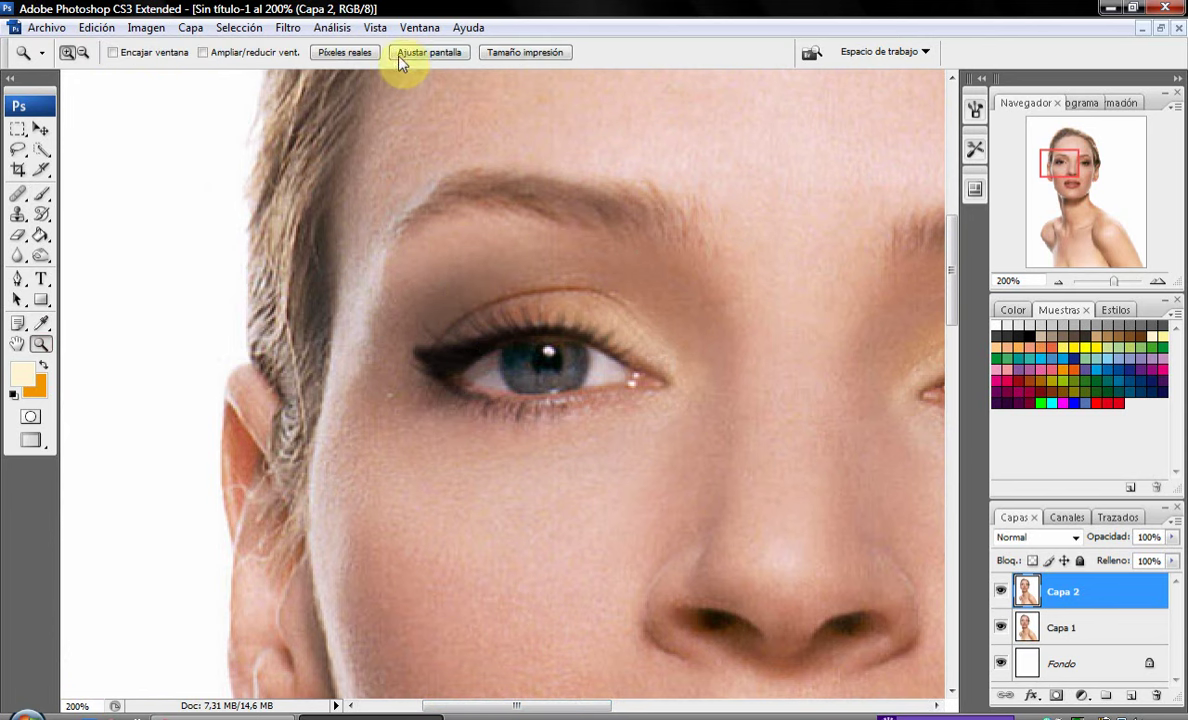
Fit the image, toggle Capa 2 to compare, and zoom to 100% on the eyes.
{"action": "left_click", "coordinate": [428, 52]}
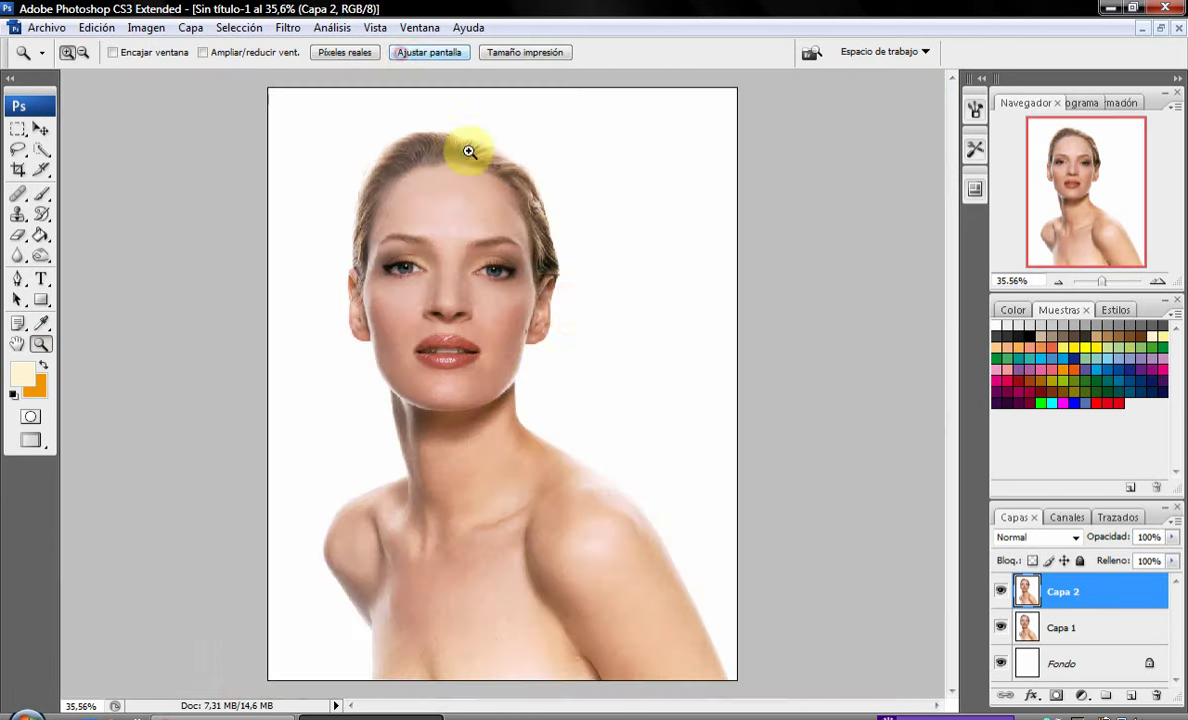
{"action": "left_click", "coordinate": [1003, 593]}
{"action": "left_click", "coordinate": [1003, 593]}
{"action": "left_click", "coordinate": [1003, 593]}
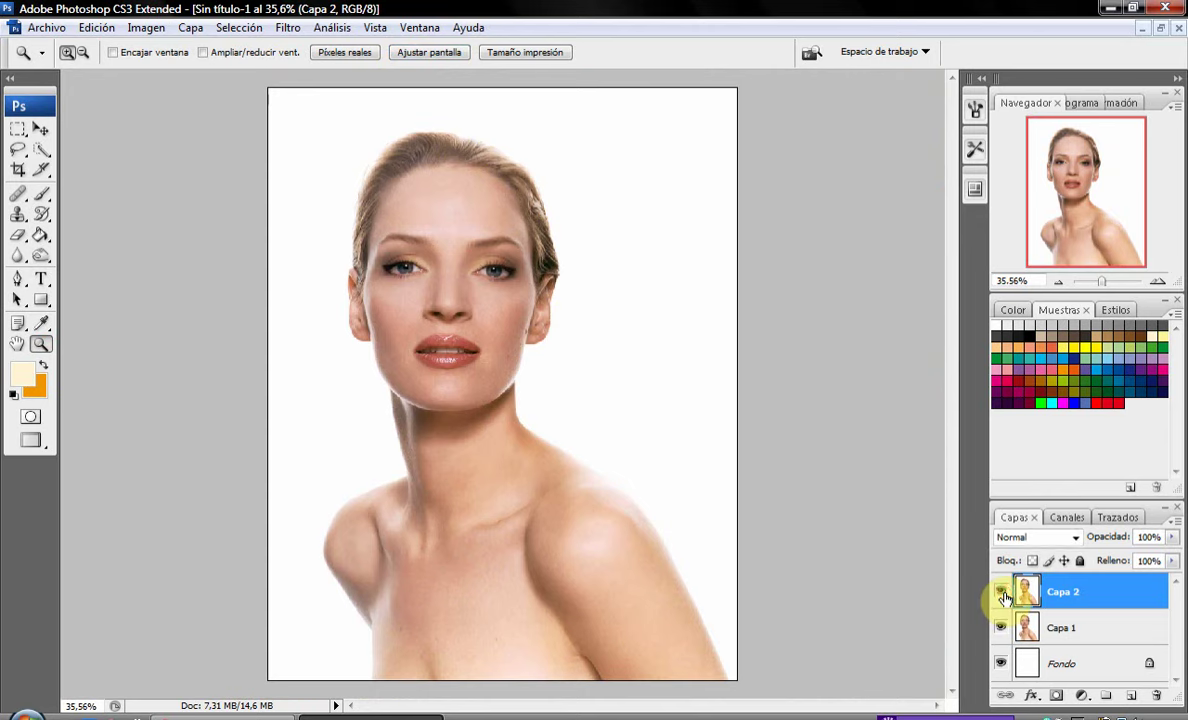
{"action": "left_click", "coordinate": [1003, 593]}
{"action": "left_click", "coordinate": [495, 328]}
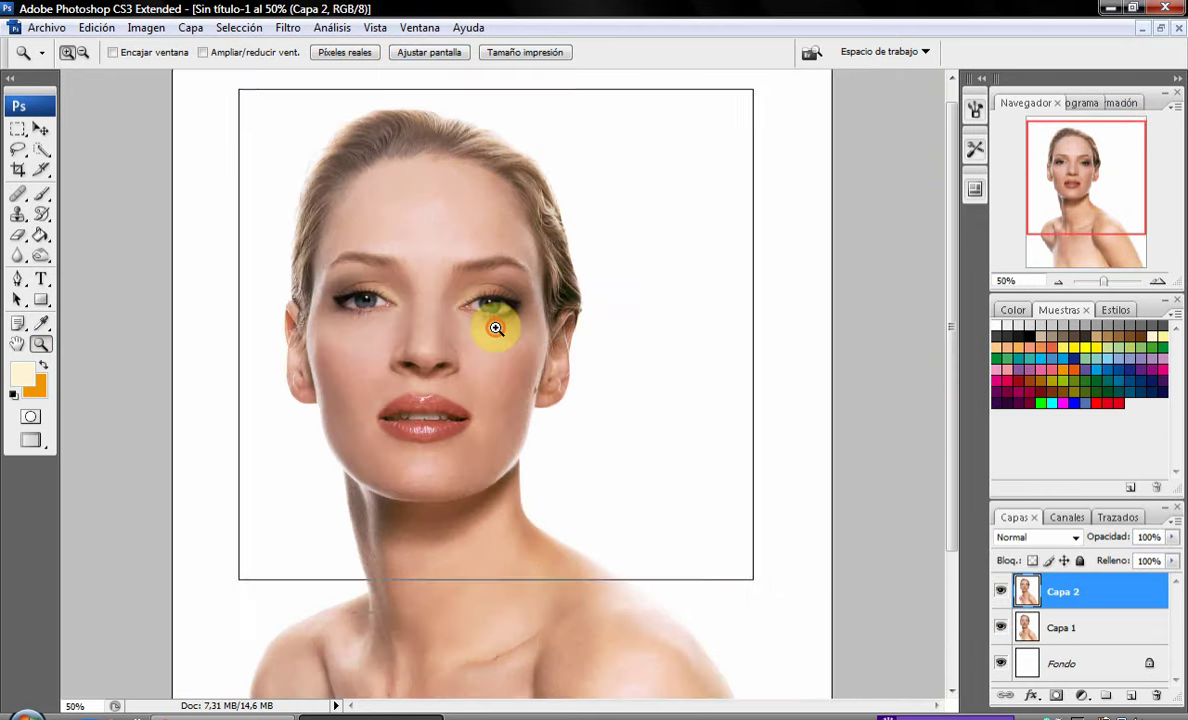
{"action": "left_click", "coordinate": [495, 326]}
Brush faint white highlights on the eyelid, inner eye corner and nose.
{"action": "left_click", "coordinate": [45, 193]}
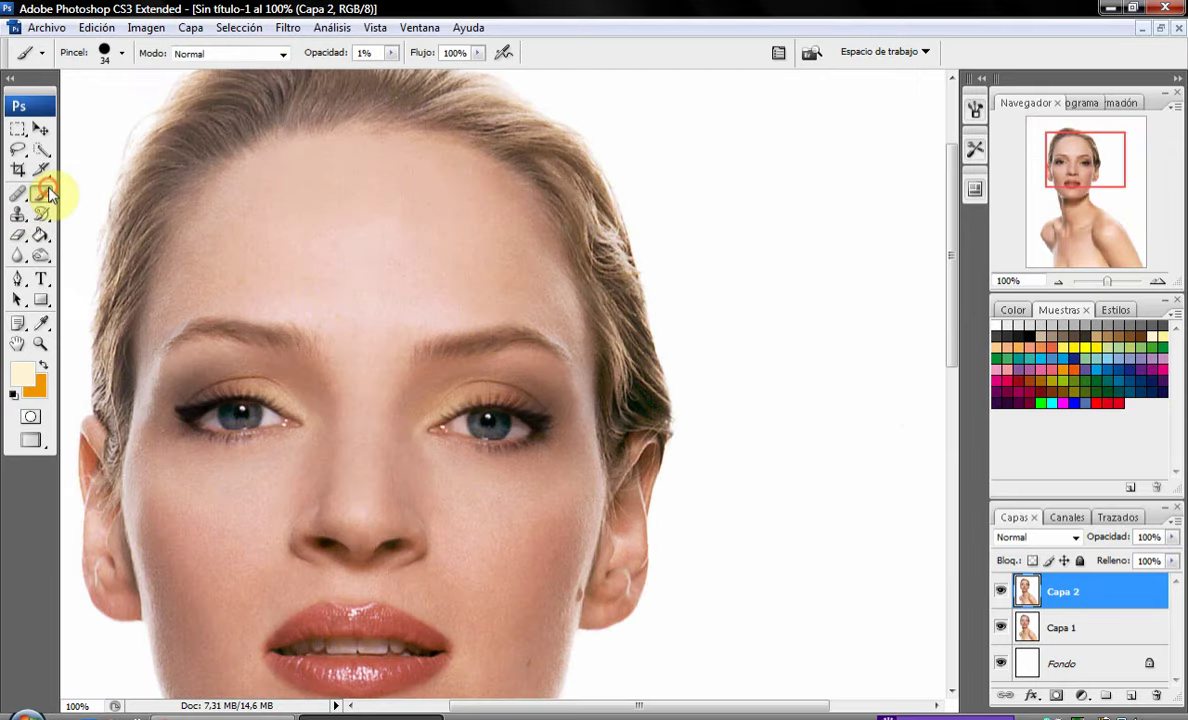
{"action": "left_click", "coordinate": [997, 324]}
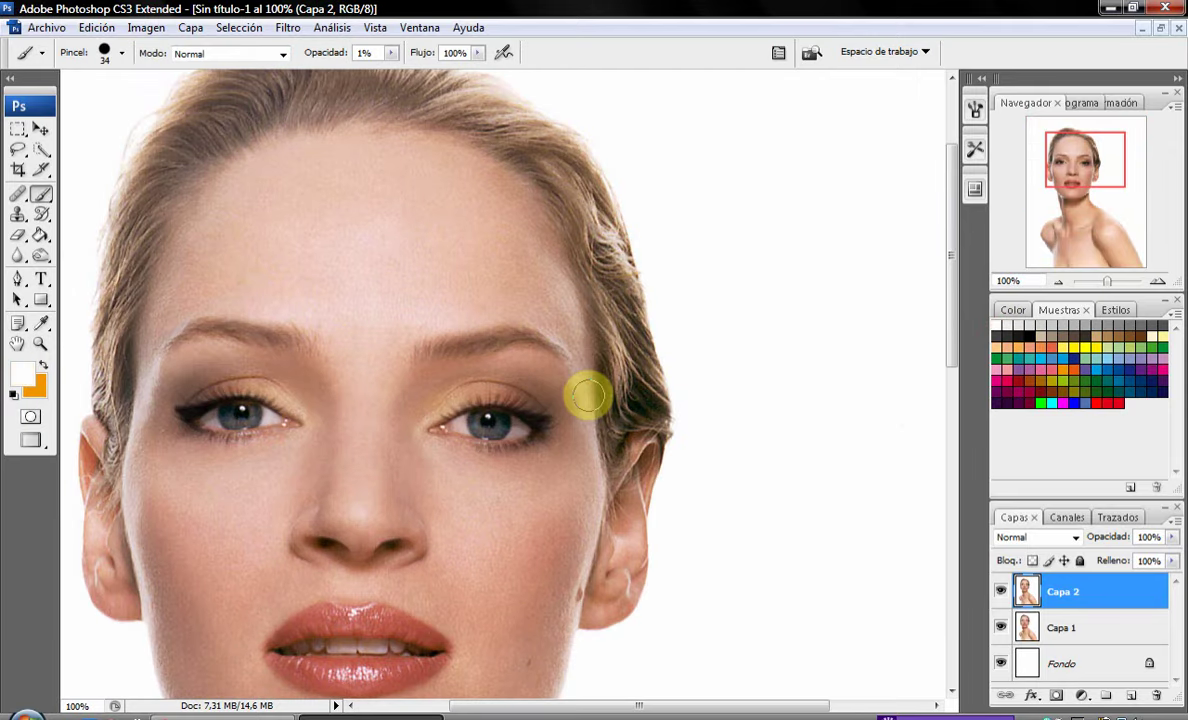
{"action": "left_click_drag", "start_coordinate": [420, 410], "coordinate": [465, 392]}
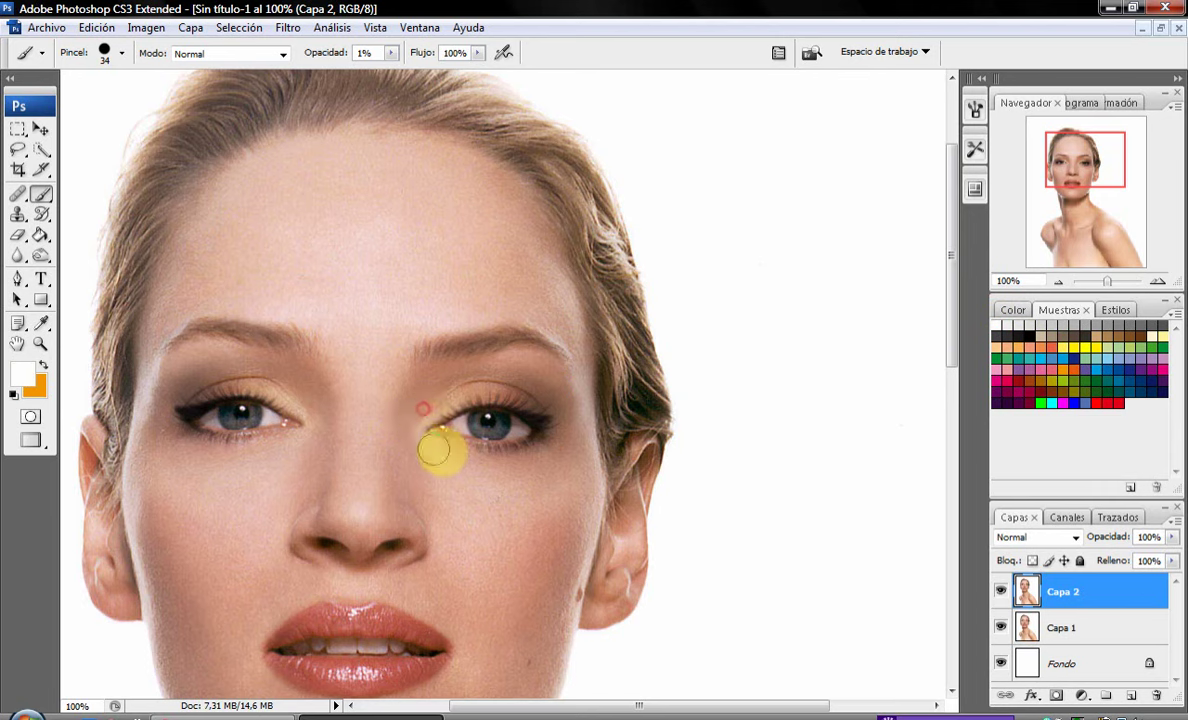
{"action": "left_click_drag", "start_coordinate": [310, 412], "coordinate": [283, 440]}
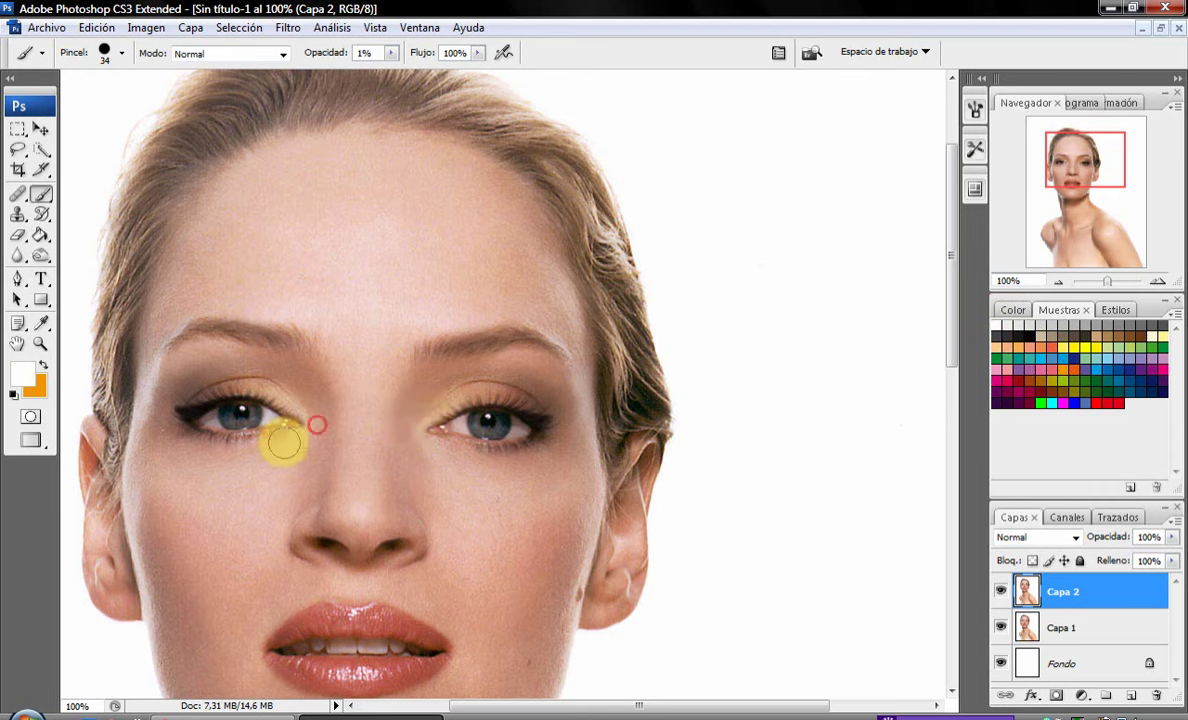
{"action": "left_click", "coordinate": [357, 507]}
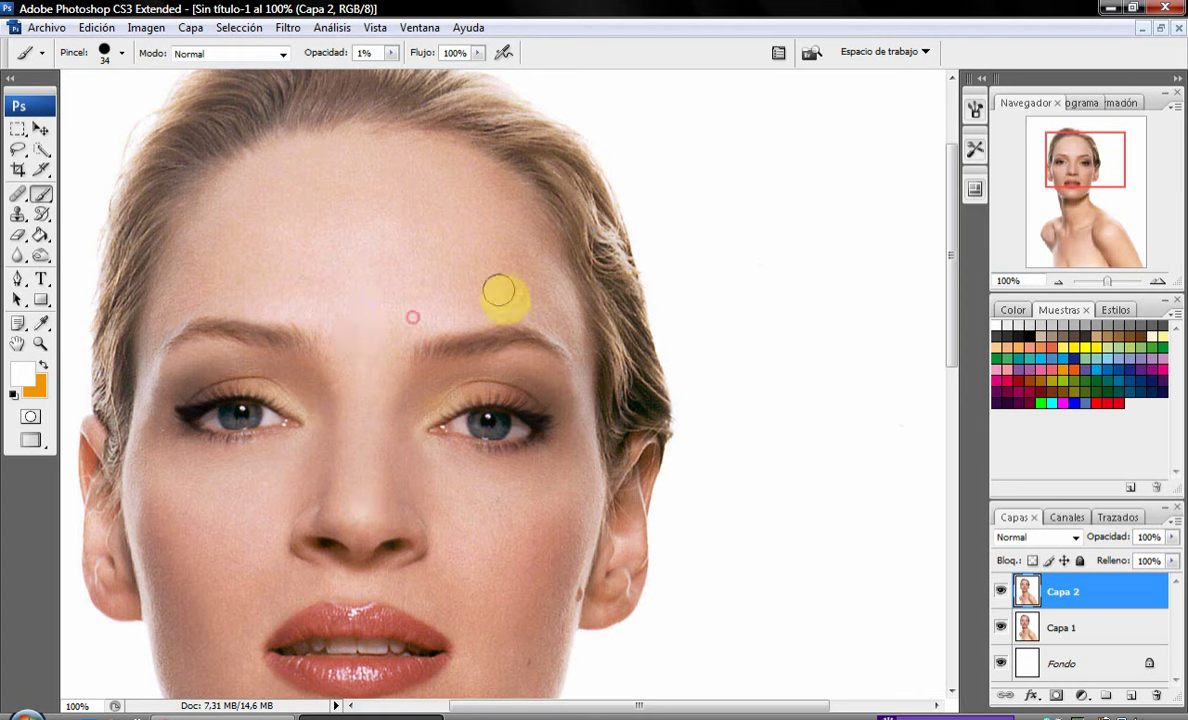
Add a faint white highlight along the brow bone with a 14 px brush.
{"action": "right_click", "coordinate": [540, 362]}
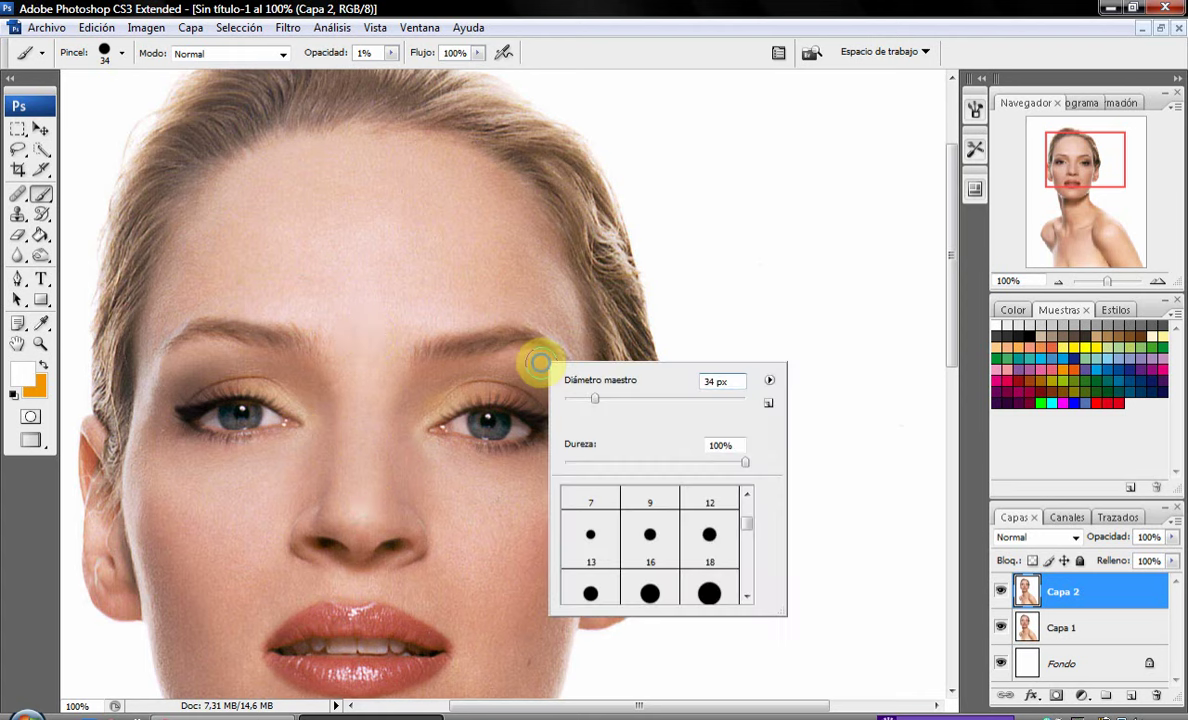
{"action": "left_click", "coordinate": [576, 396]}
{"action": "left_click", "coordinate": [519, 355]}
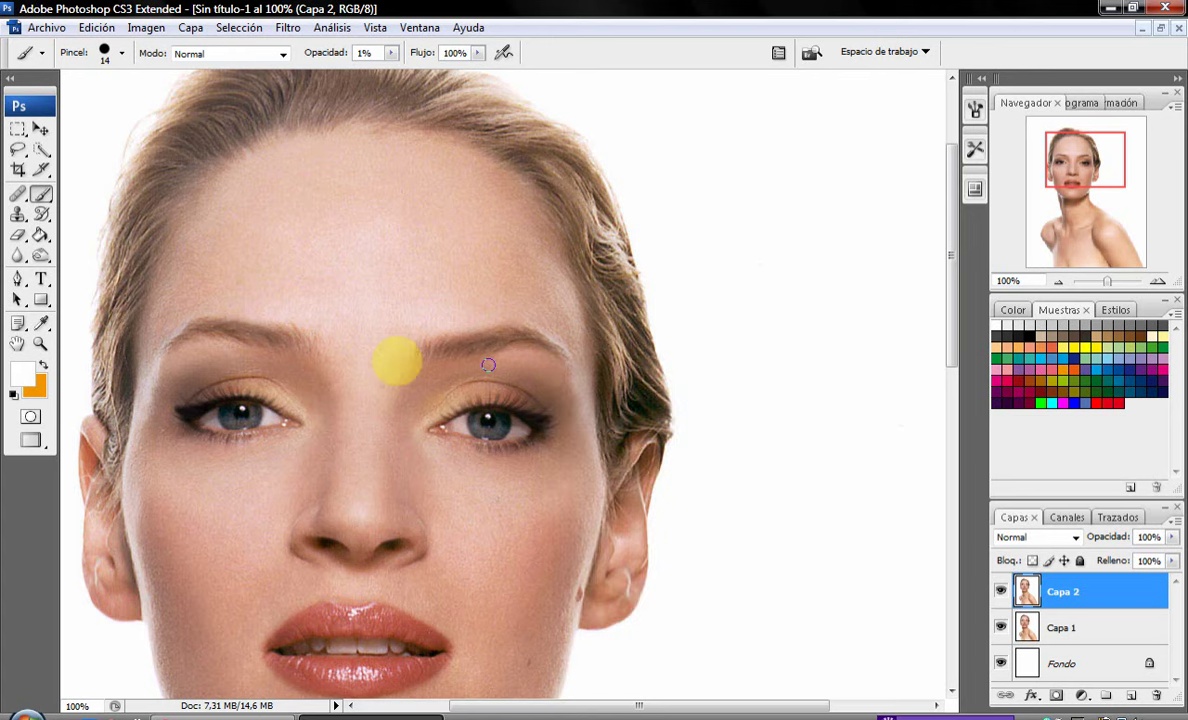
{"action": "left_click_drag", "start_coordinate": [208, 343], "coordinate": [172, 355]}
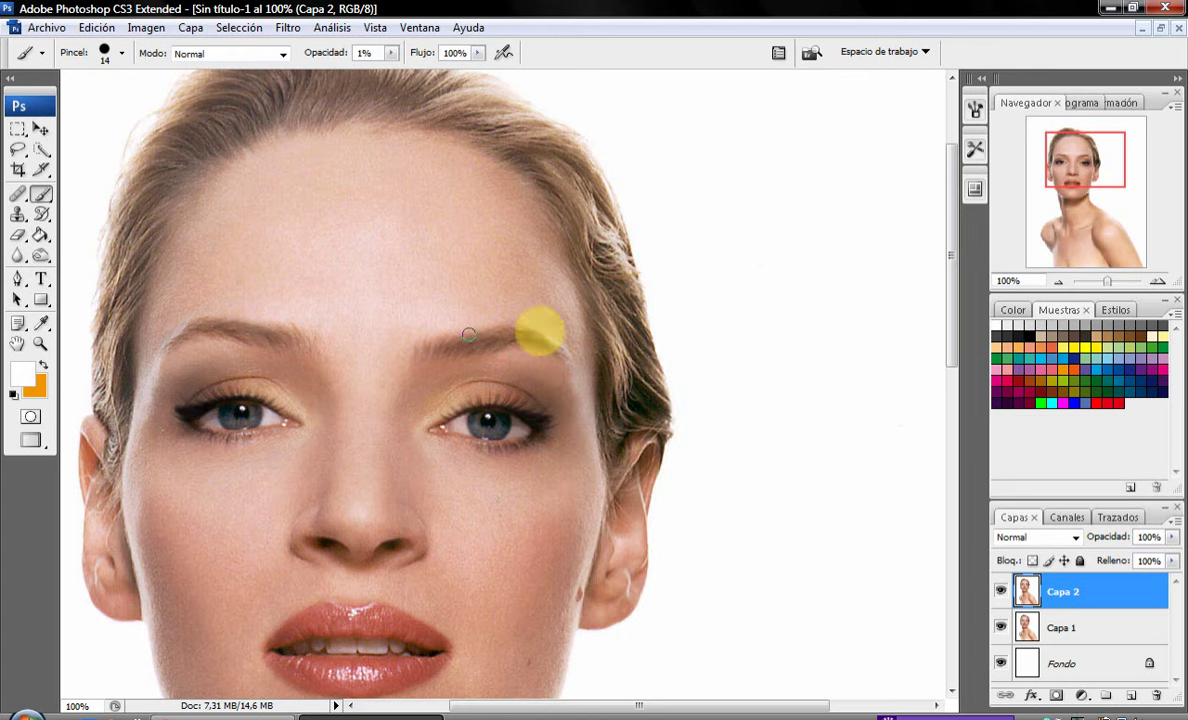
Soften the eyeshadow edges with the Blur tool.
{"action": "left_click", "coordinate": [17, 194]}
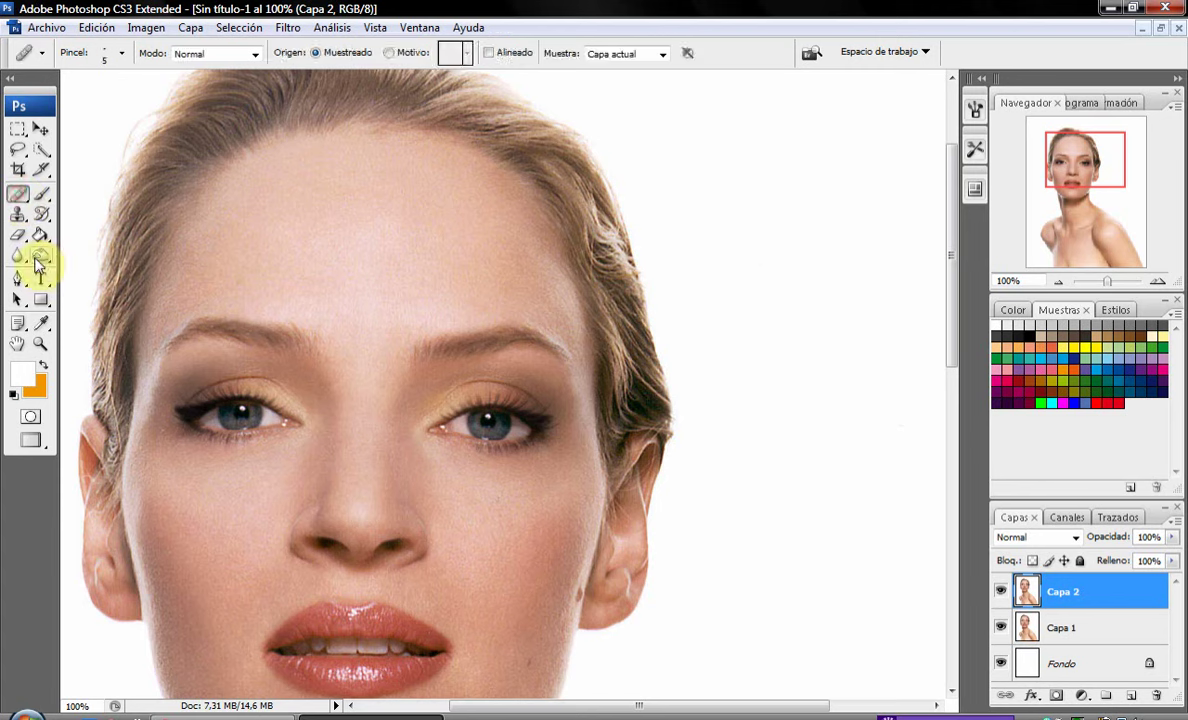
{"action": "left_click", "coordinate": [17, 256]}
{"action": "mouse_move", "coordinate": [379, 379]}
{"action": "left_mouse_down"}
{"action": "mouse_move", "coordinate": [540, 383]}
{"action": "mouse_move", "coordinate": [167, 373]}
{"action": "left_mouse_up"}
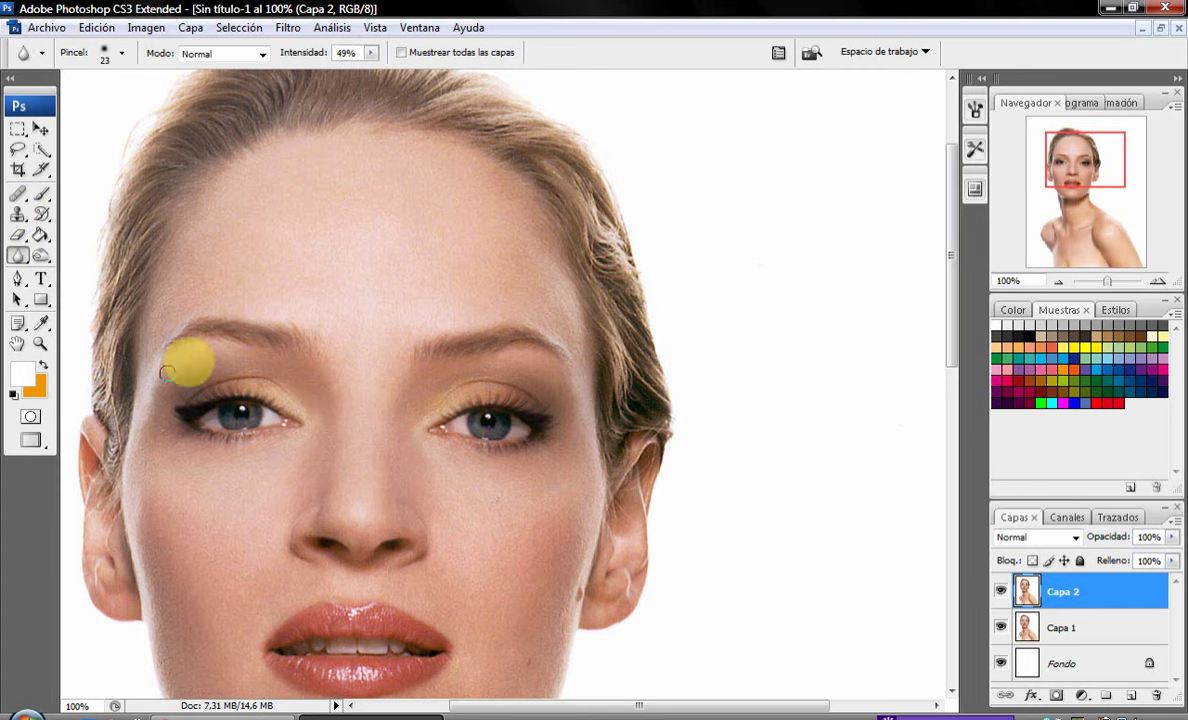
Subtly narrow the nose with Liquify's Forward Warp and apply the change.
{"action": "left_click", "coordinate": [287, 27]}
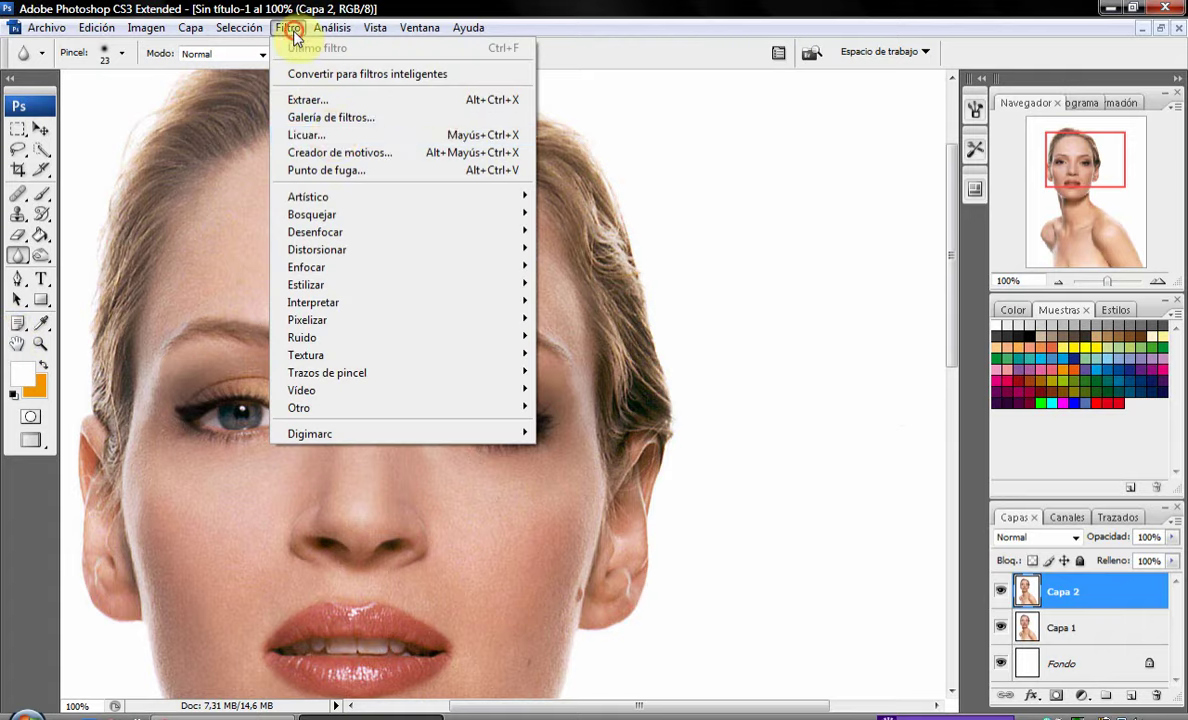
{"action": "left_click", "coordinate": [328, 134]}
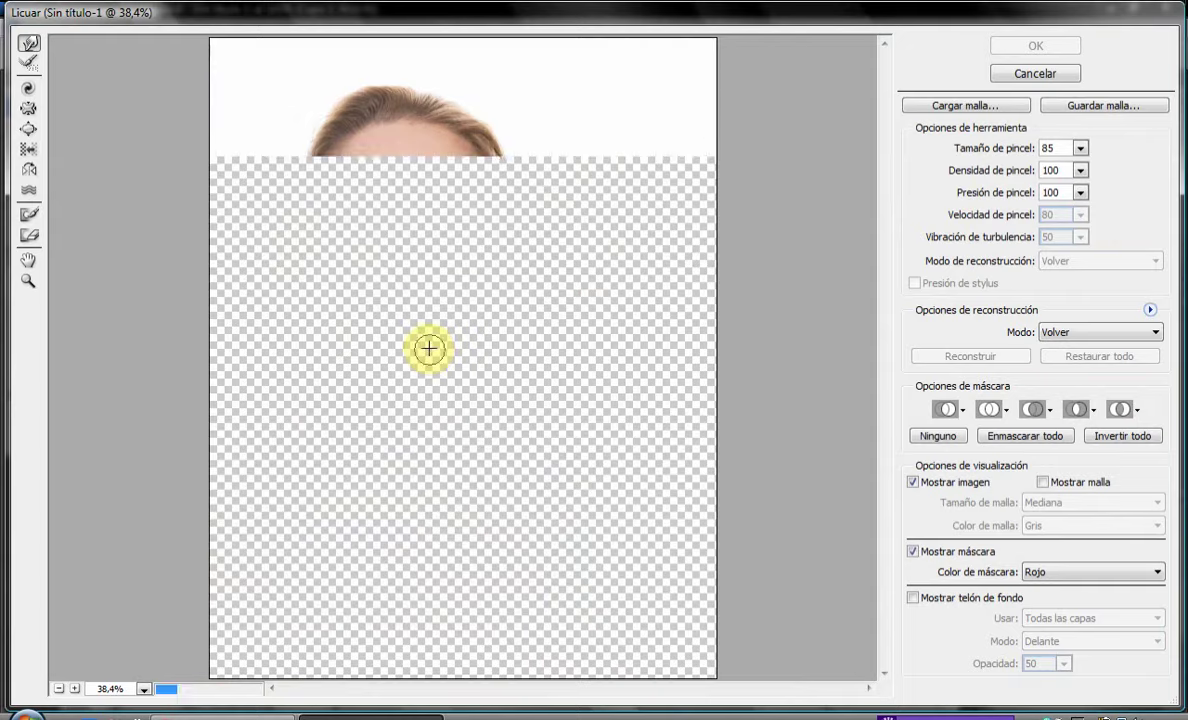
{"action": "mouse_move", "coordinate": [430, 330]}
{"action": "left_mouse_down"}
{"action": "mouse_move", "coordinate": [413, 280]}
{"action": "mouse_move", "coordinate": [386, 274]}
{"action": "left_mouse_up"}
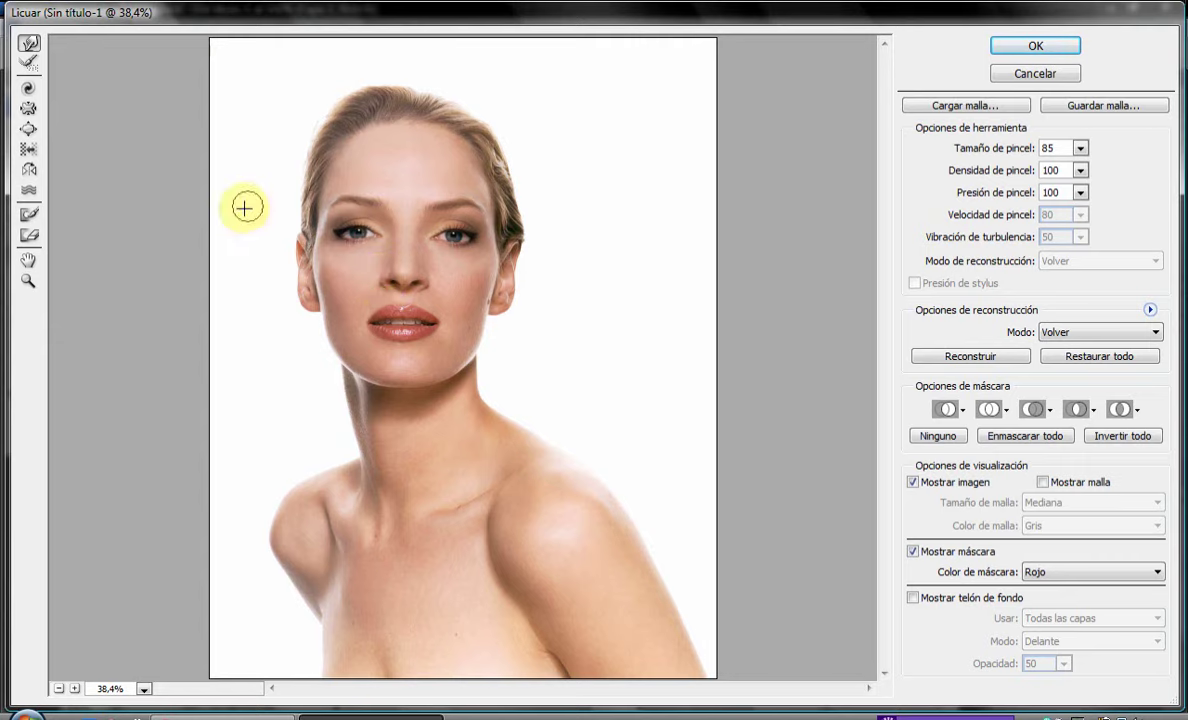
{"action": "left_click", "coordinate": [1033, 45]}
{"action": "right_click", "coordinate": [372, 414]}
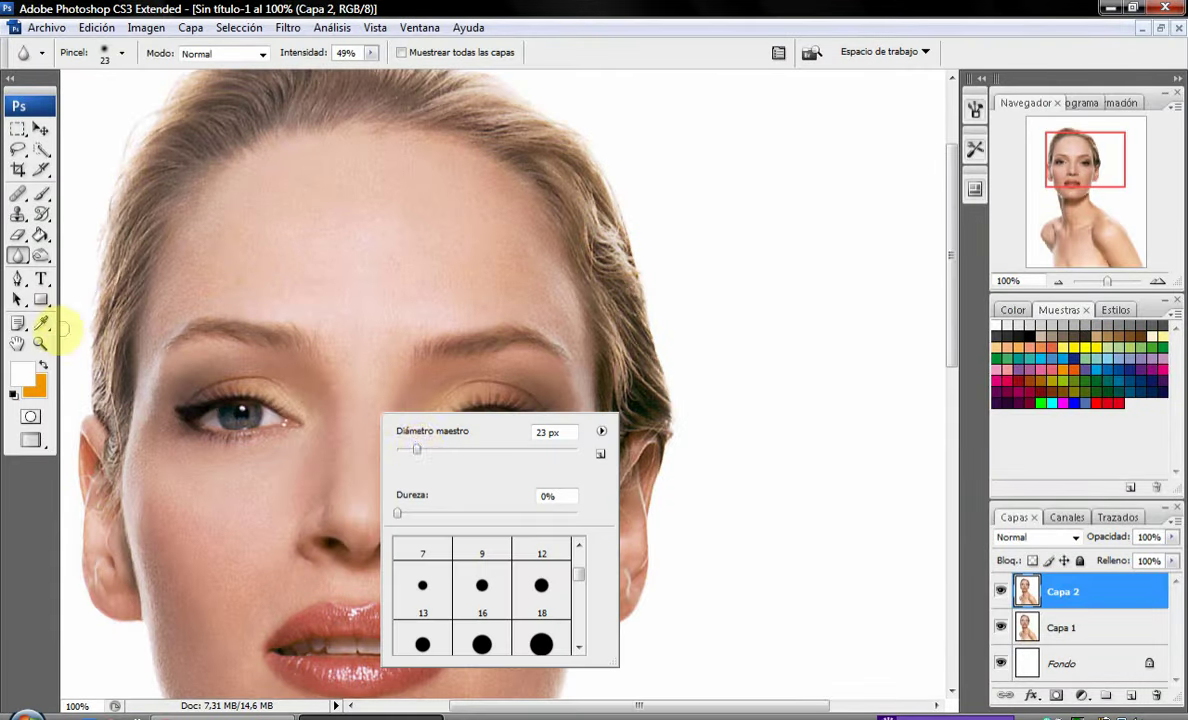
Set brush opacity to 7% and zoom in closely on the right-hand eye.
{"action": "left_click", "coordinate": [41, 343]}
{"action": "left_click", "coordinate": [420, 52]}
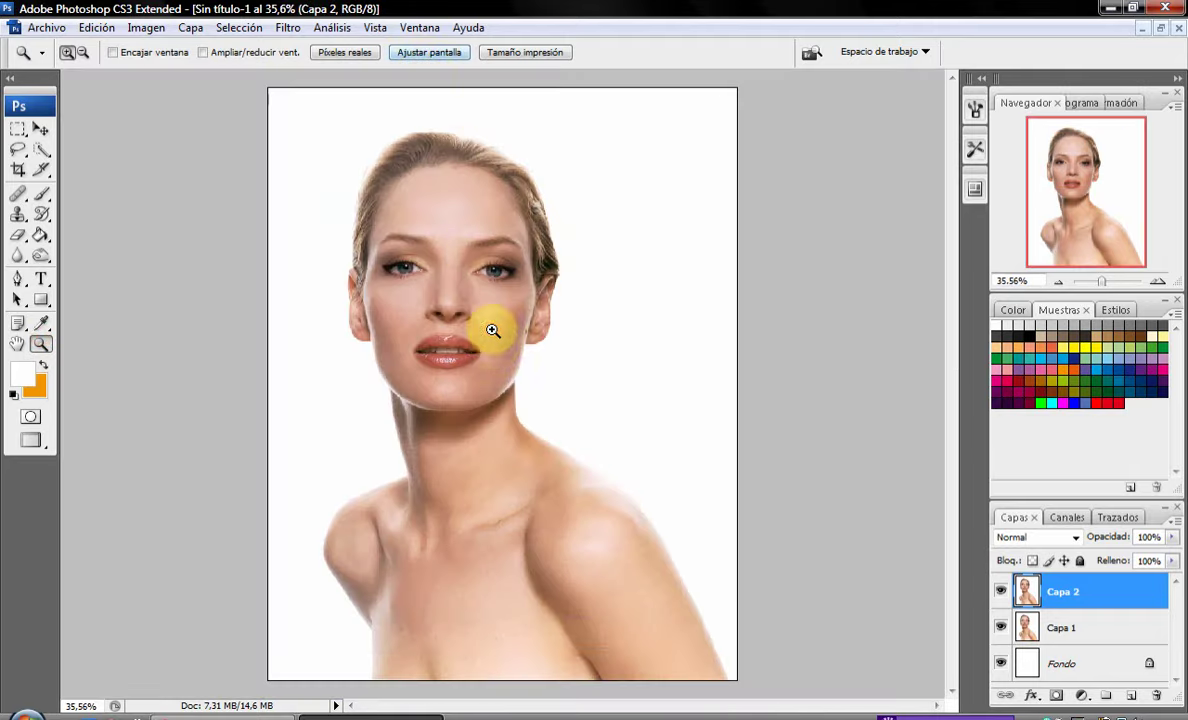
{"action": "left_click", "coordinate": [493, 345]}
{"action": "left_click", "coordinate": [494, 345]}
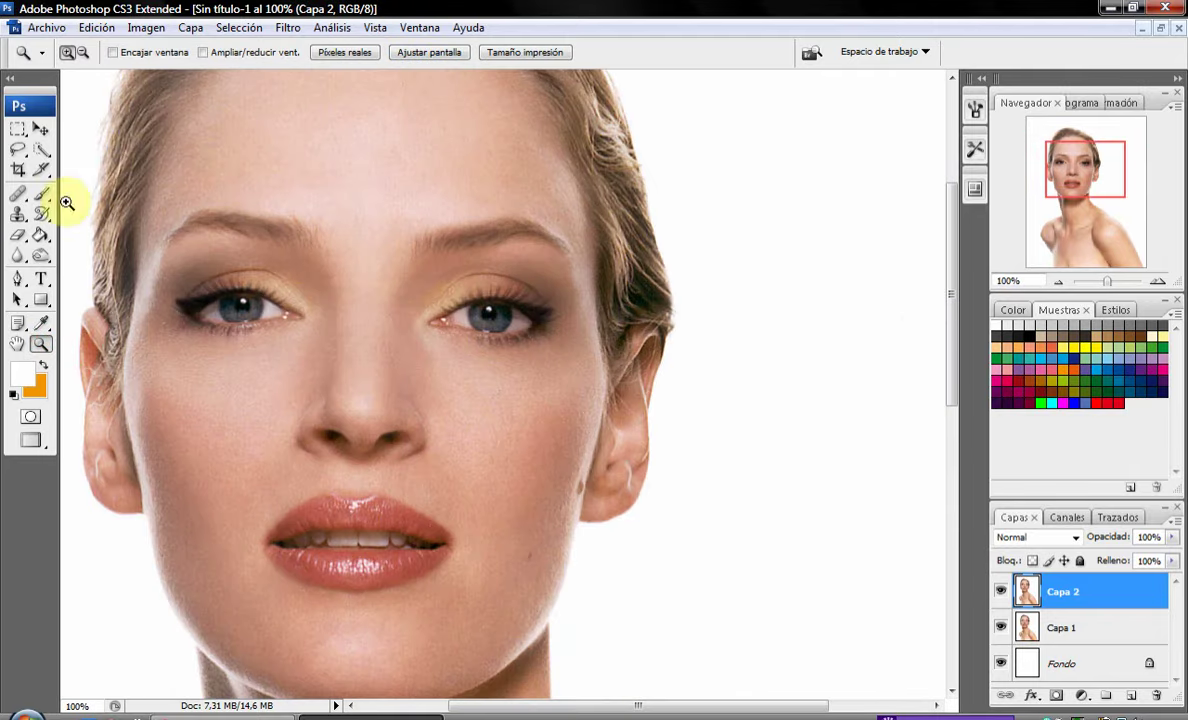
{"action": "left_click", "coordinate": [41, 193]}
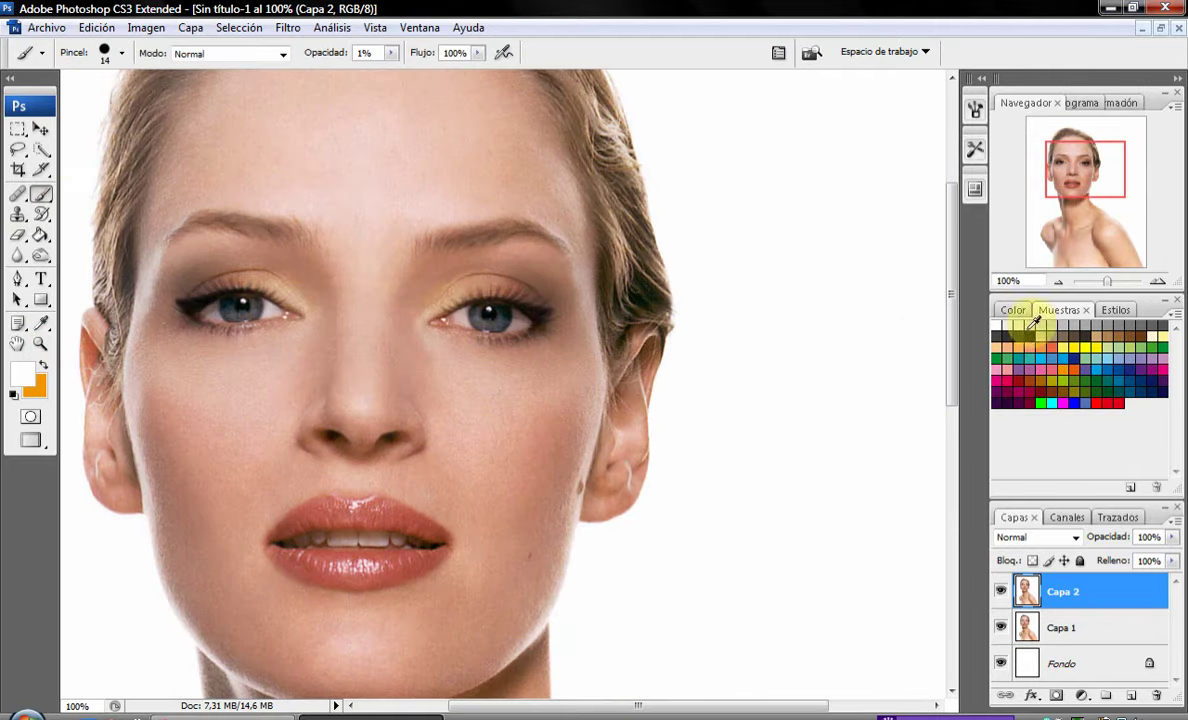
{"action": "left_click", "coordinate": [389, 55]}
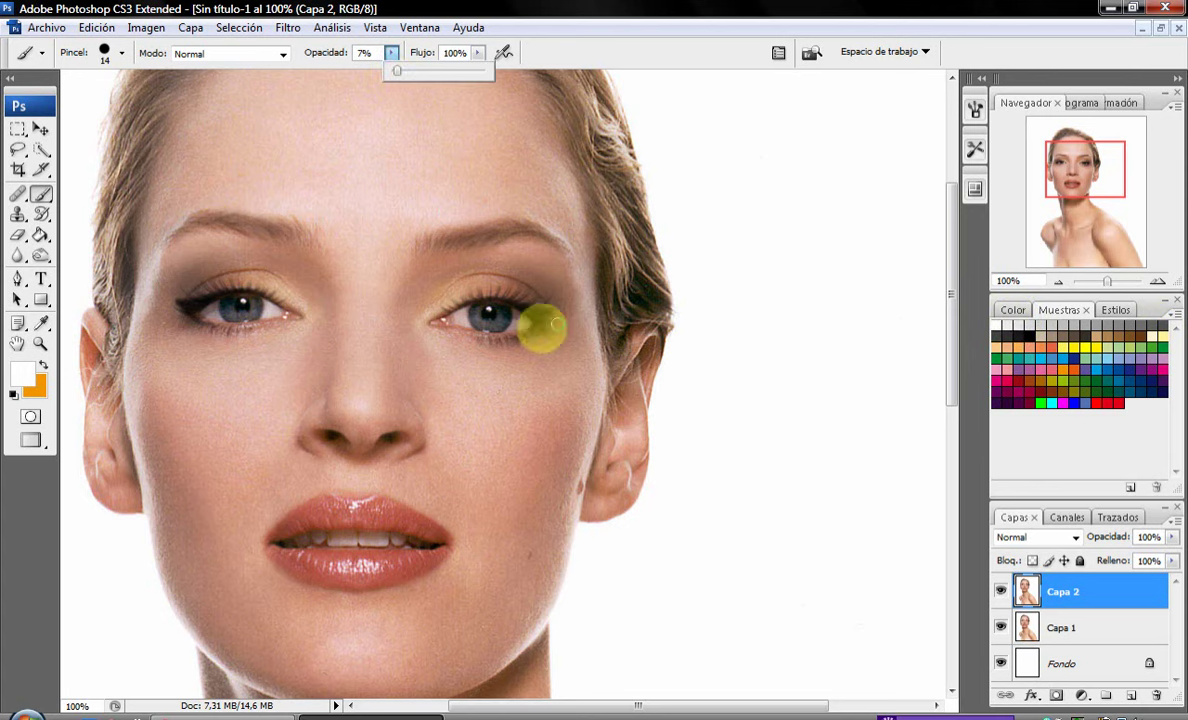
{"action": "left_click", "coordinate": [41, 344]}
{"action": "left_click", "coordinate": [500, 312]}
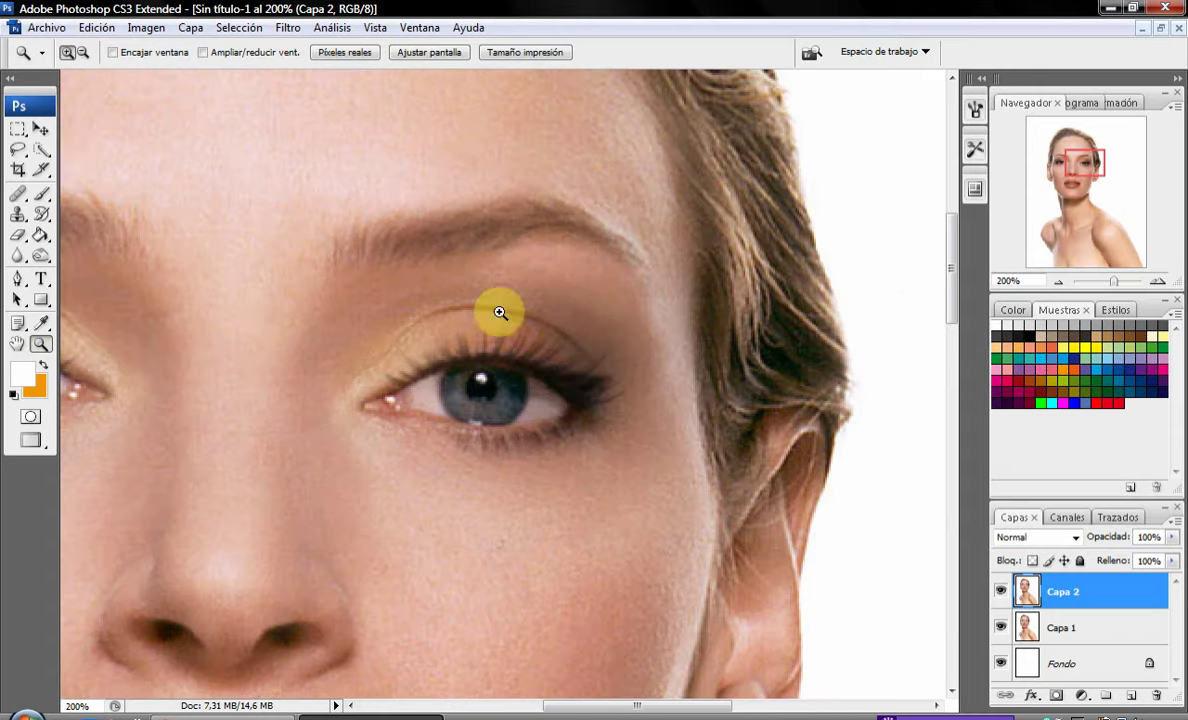
{"action": "left_click", "coordinate": [41, 194]}
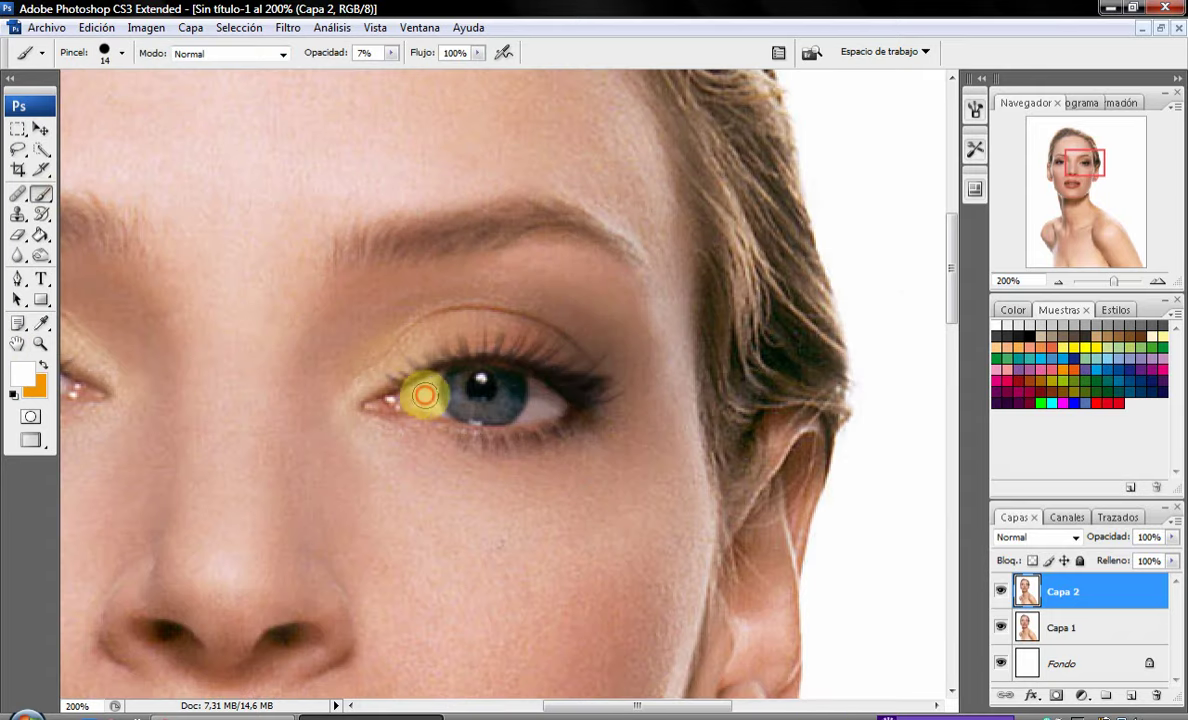
Paint soft white into both inner eye corners and along the lower edge.
{"action": "mouse_move", "coordinate": [424, 395]}
{"action": "left_mouse_down"}
{"action": "mouse_move", "coordinate": [400, 396]}
{"action": "mouse_move", "coordinate": [532, 410]}
{"action": "left_mouse_up"}
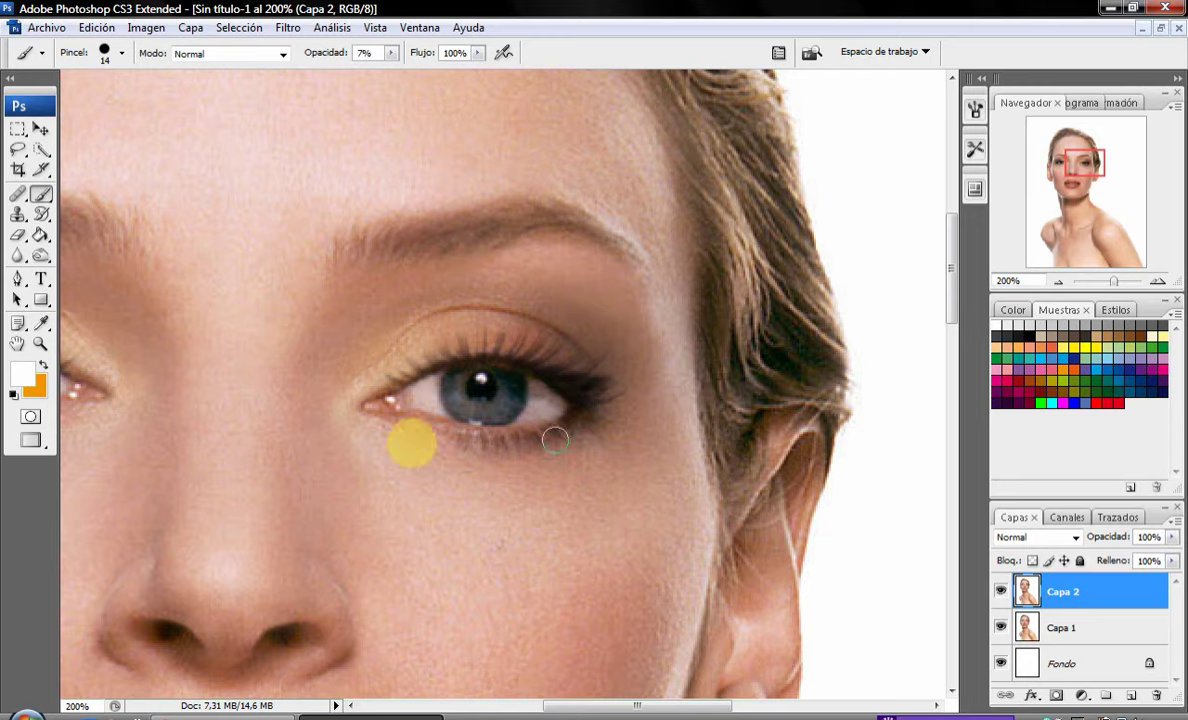
{"action": "left_click_drag", "start_coordinate": [536, 396], "coordinate": [338, 424]}
{"action": "left_click_drag", "start_coordinate": [568, 707], "coordinate": [464, 707]}
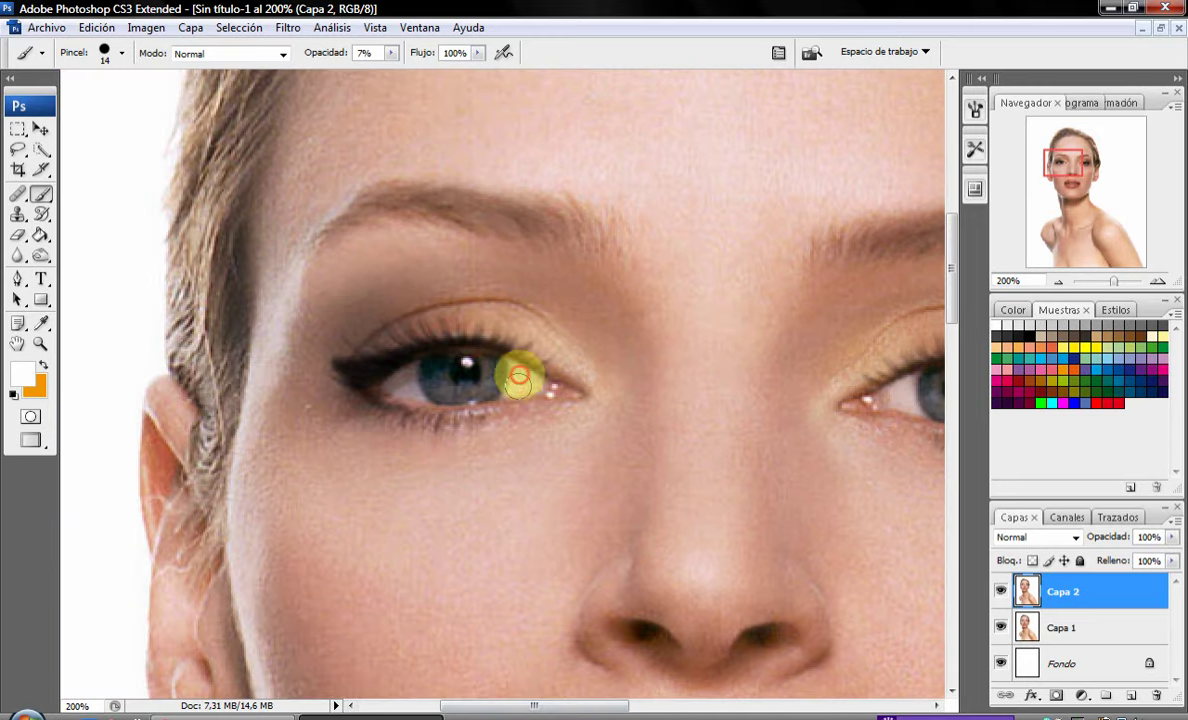
{"action": "mouse_move", "coordinate": [518, 378]}
{"action": "left_mouse_down"}
{"action": "mouse_move", "coordinate": [530, 371]}
{"action": "mouse_move", "coordinate": [437, 379]}
{"action": "mouse_move", "coordinate": [410, 395]}
{"action": "left_mouse_up"}
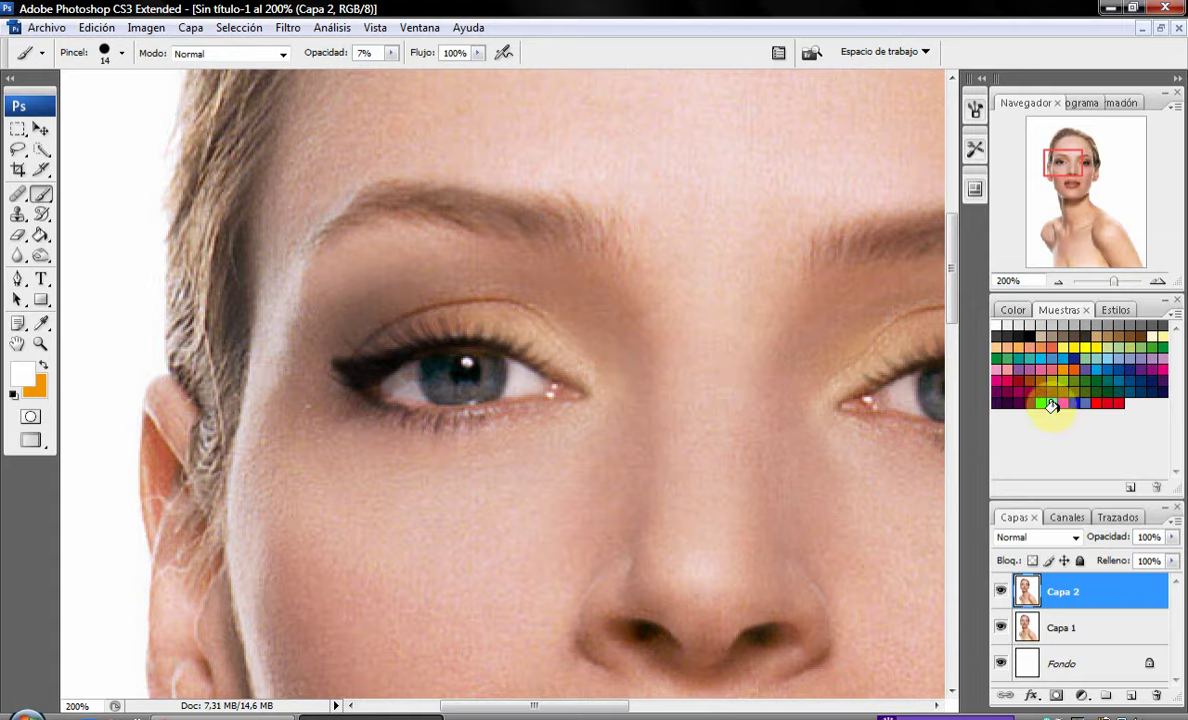
{"action": "left_click_drag", "start_coordinate": [590, 707], "coordinate": [654, 707]}
Lighten both lower lid rims with a 4 px white brush.
{"action": "right_click", "coordinate": [648, 644]}
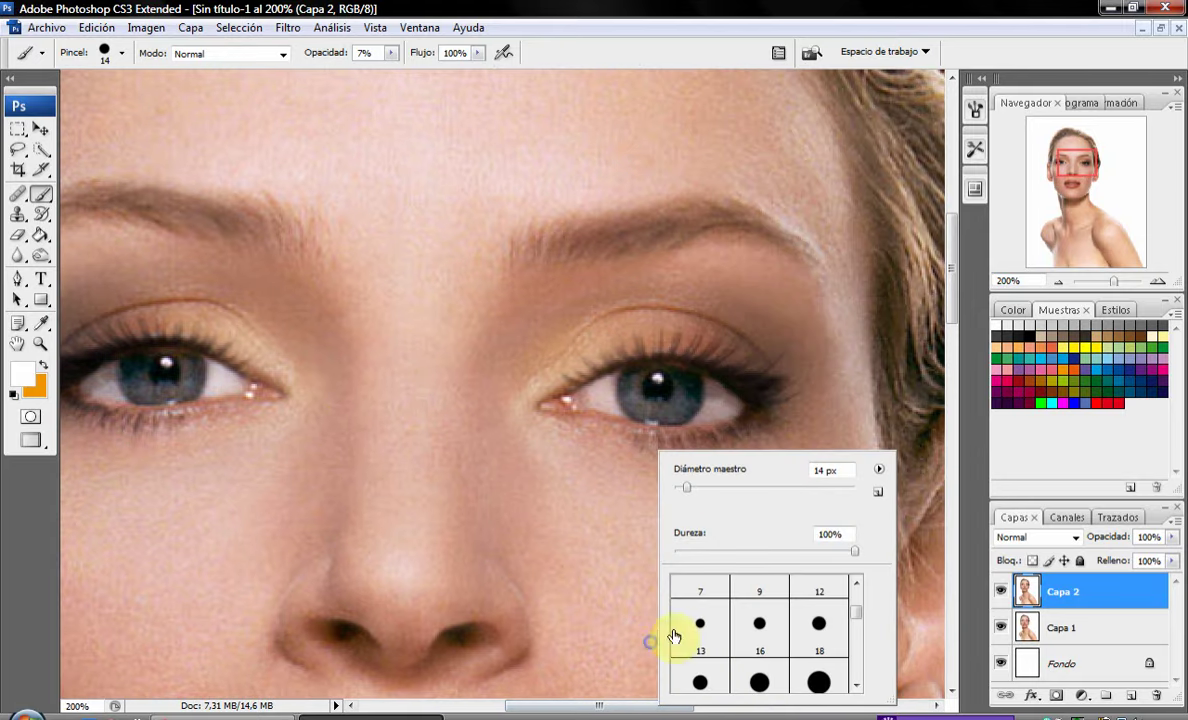
{"action": "left_click", "coordinate": [698, 410]}
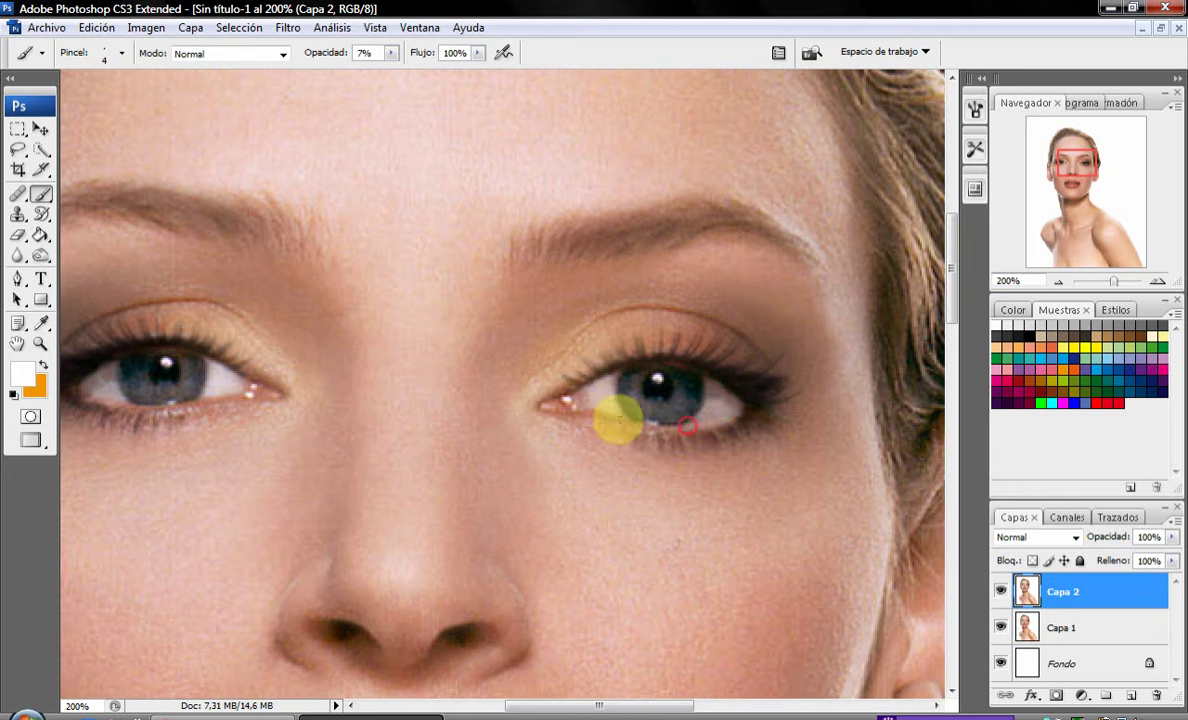
{"action": "left_click", "coordinate": [693, 427]}
{"action": "left_click", "coordinate": [598, 416]}
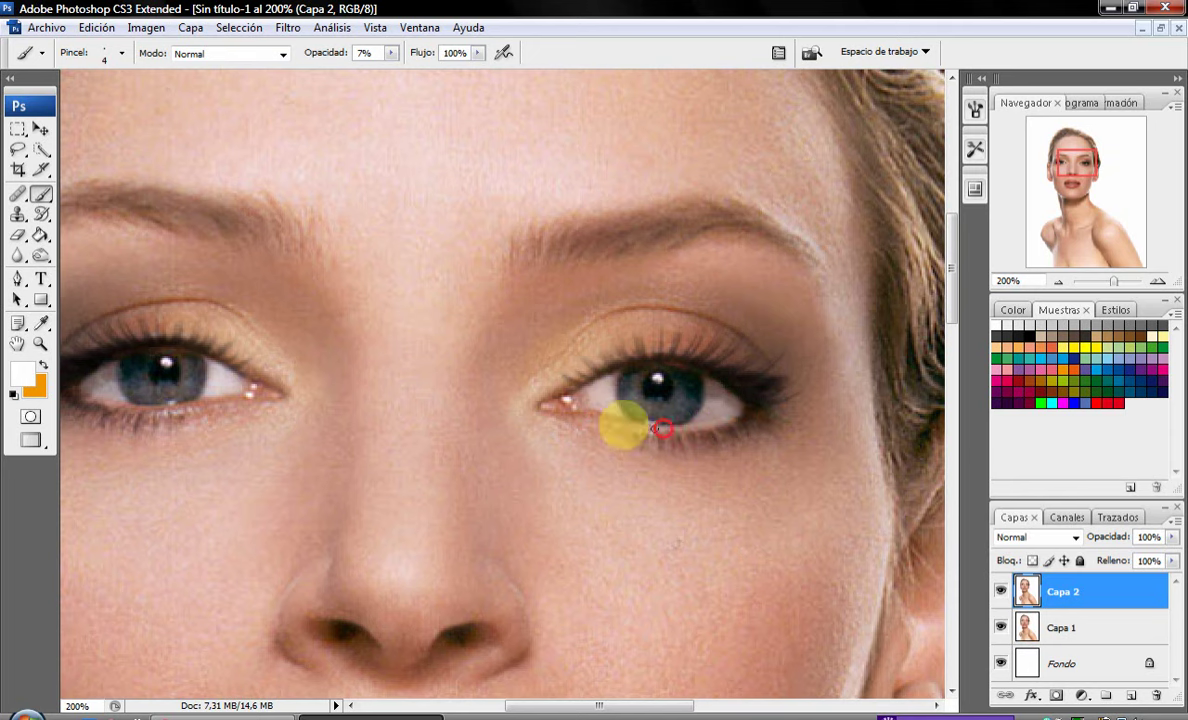
{"action": "left_click_drag", "start_coordinate": [614, 706], "coordinate": [560, 706]}
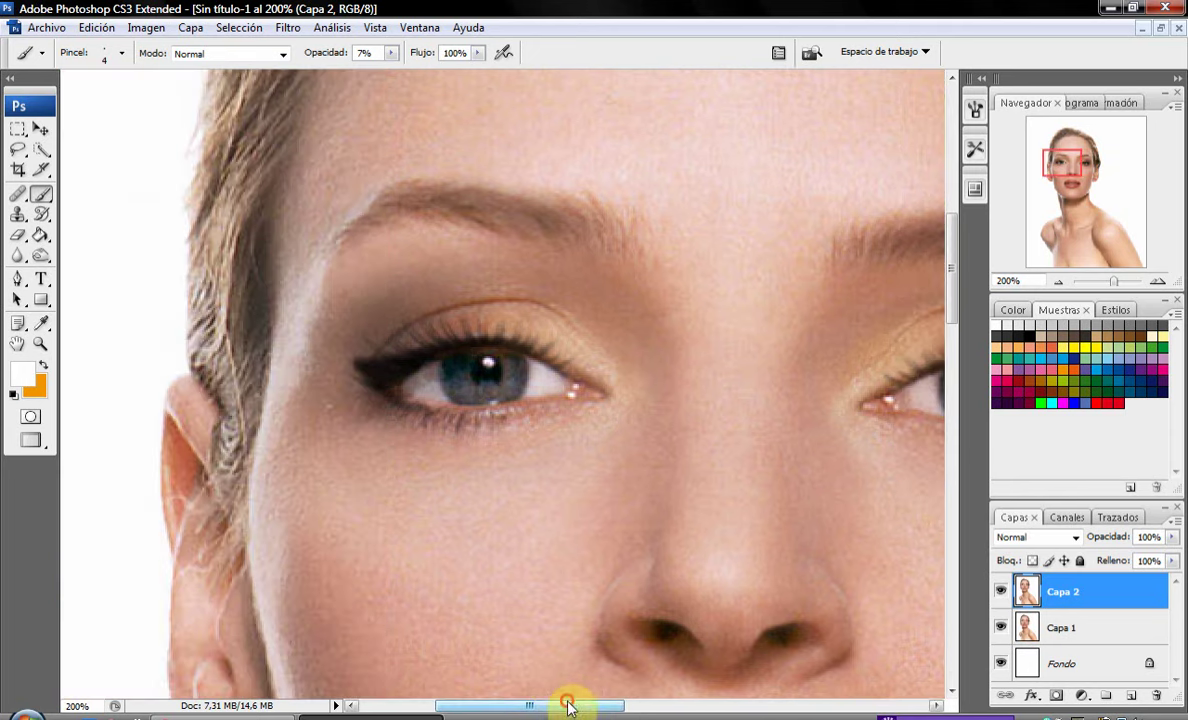
{"action": "left_click", "coordinate": [406, 396]}
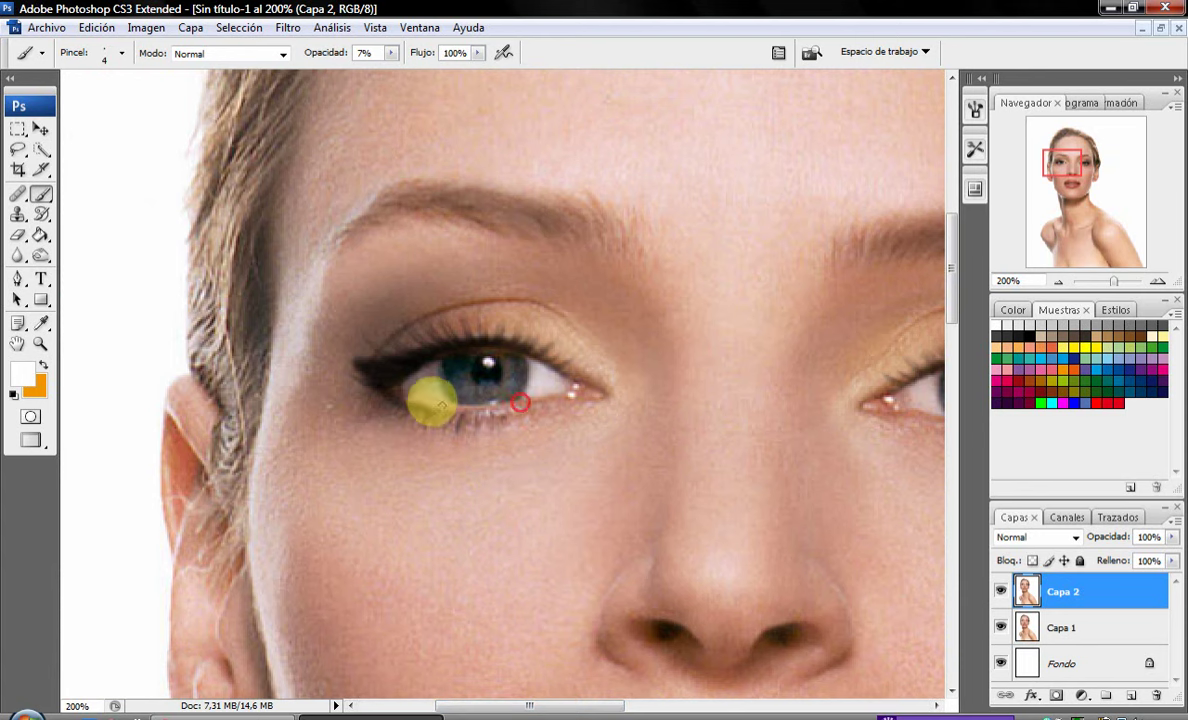
{"action": "left_click", "coordinate": [420, 393]}
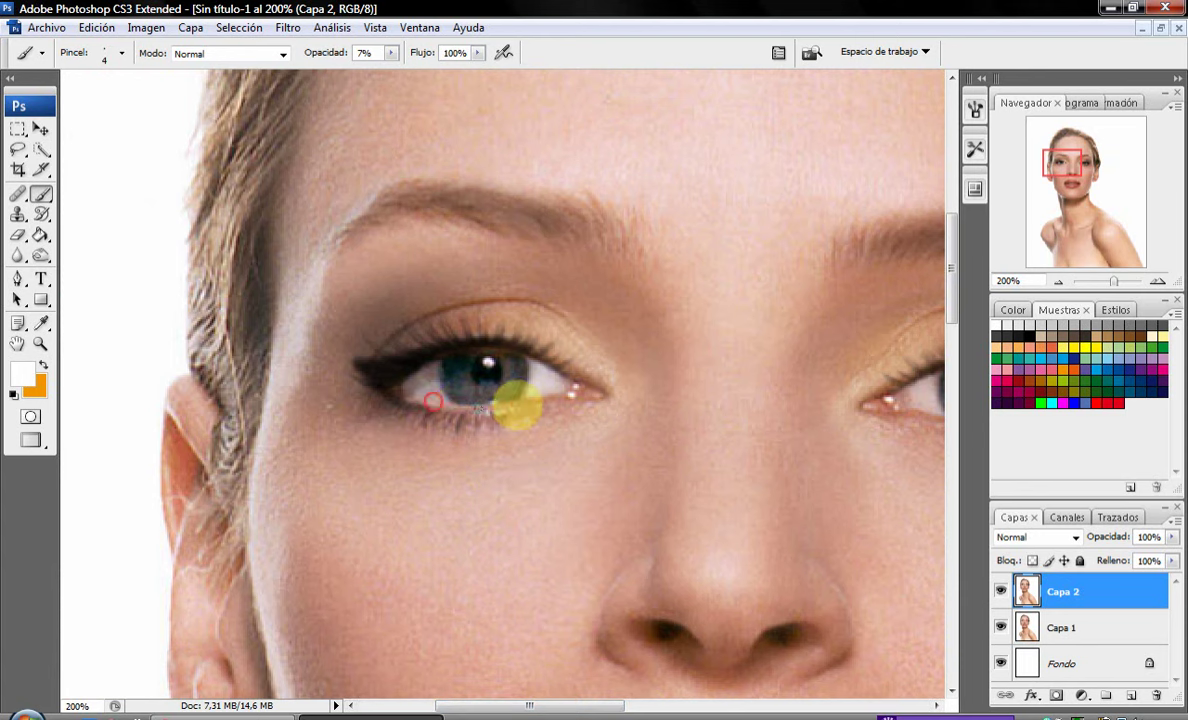
Toggle Capa 2 to compare, zoom the face to 100%, and pick black from Swatches.
{"action": "left_click", "coordinate": [41, 343]}
{"action": "left_click", "coordinate": [428, 53]}
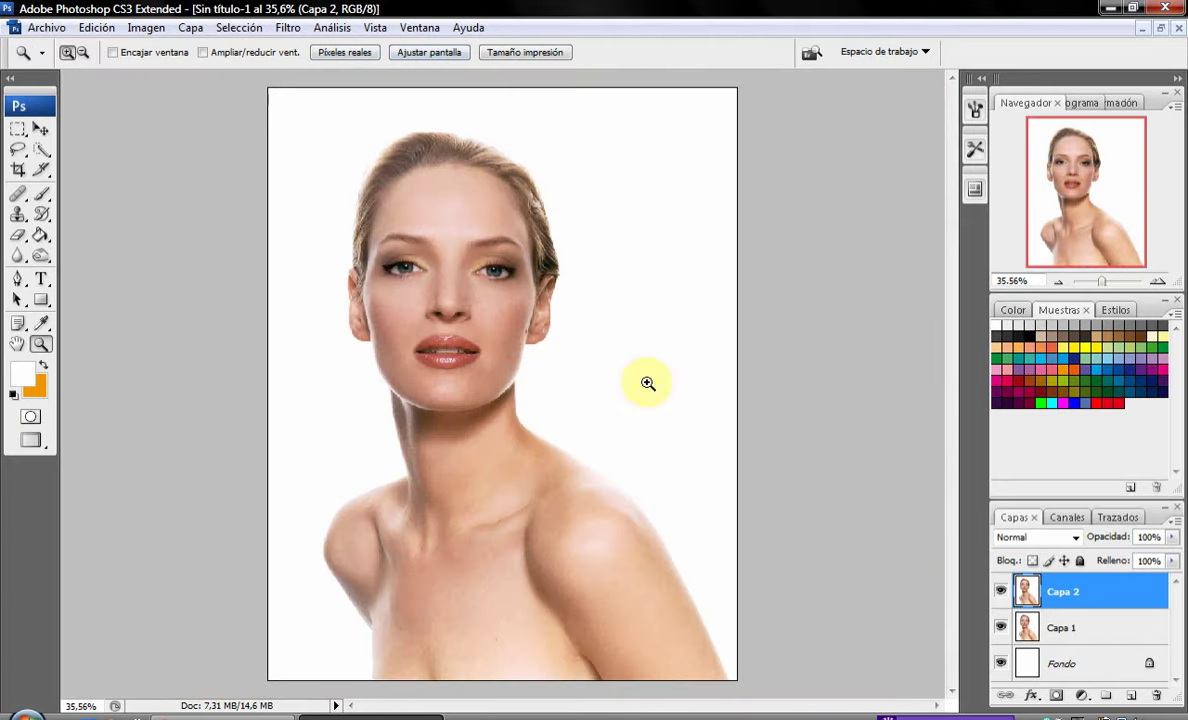
{"action": "left_click", "coordinate": [998, 591]}
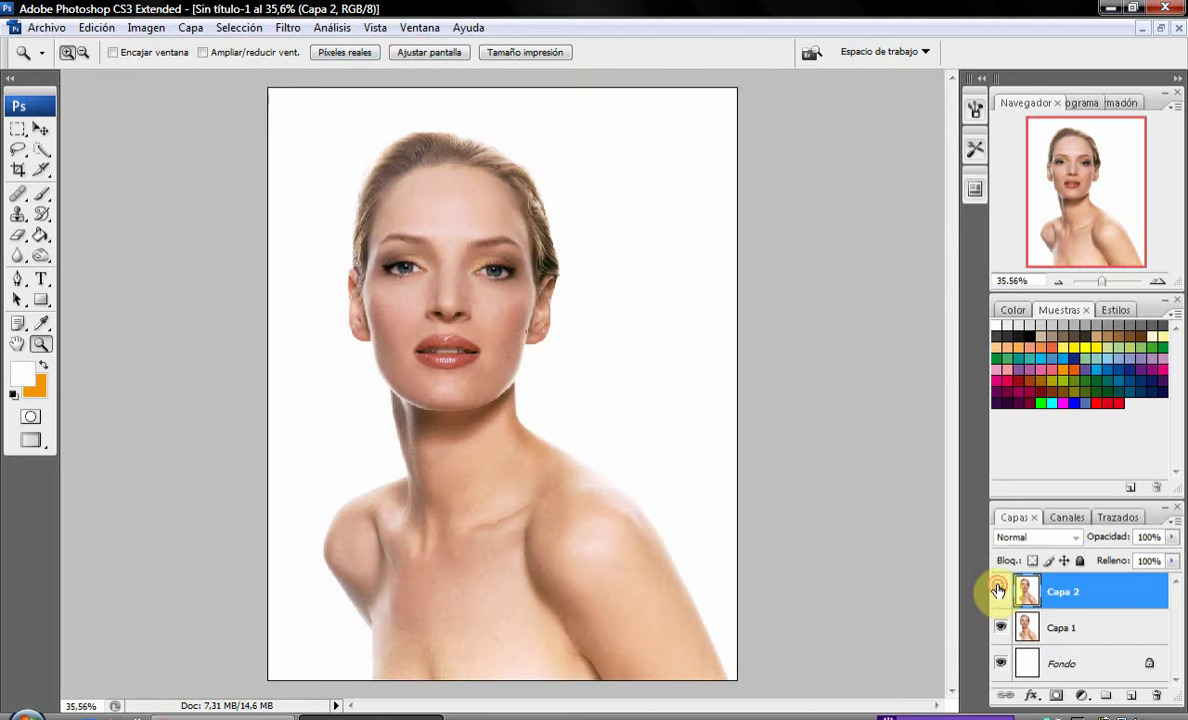
{"action": "left_click", "coordinate": [472, 331]}
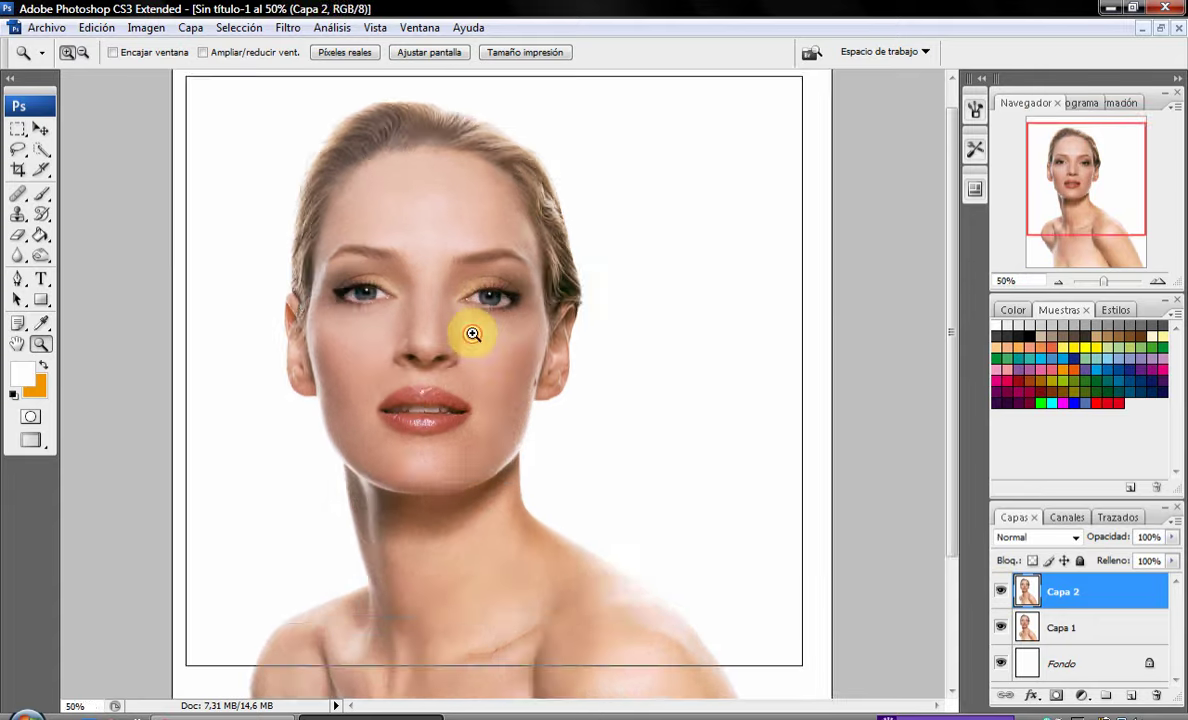
{"action": "left_click", "coordinate": [472, 331]}
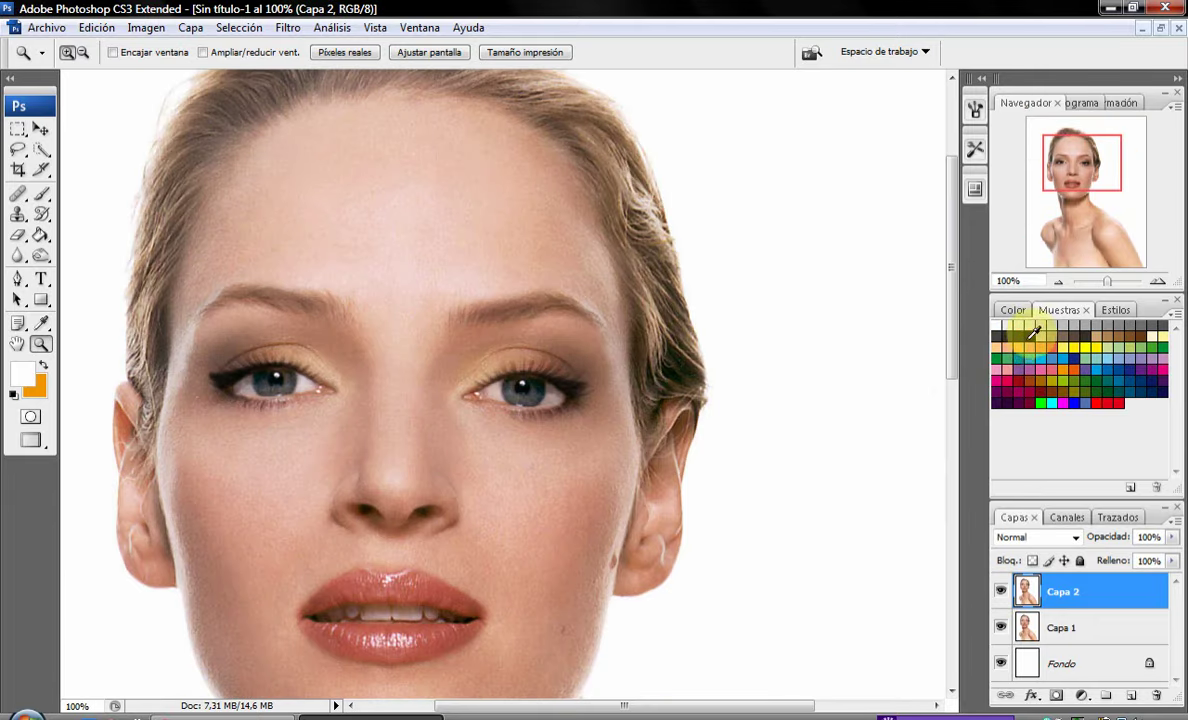
{"action": "left_click", "coordinate": [1029, 340]}
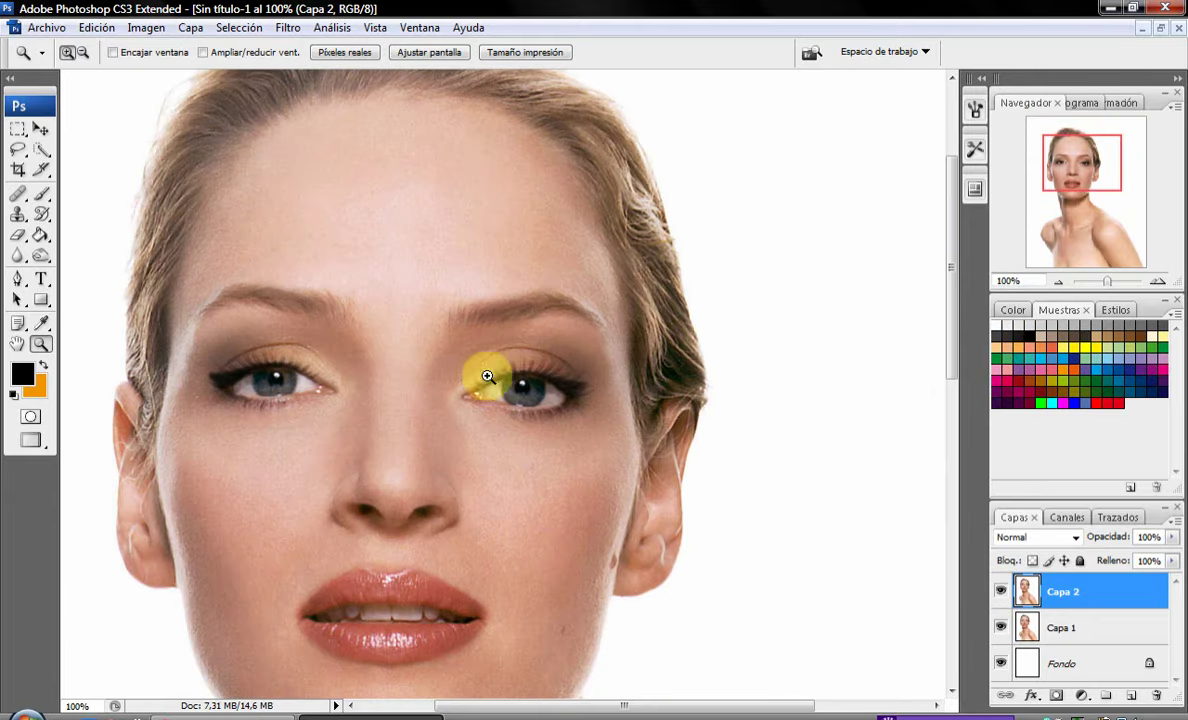
Darken the right eye's outer-corner liner in black, then set a soft 6 px brush.
{"action": "left_click", "coordinate": [40, 193]}
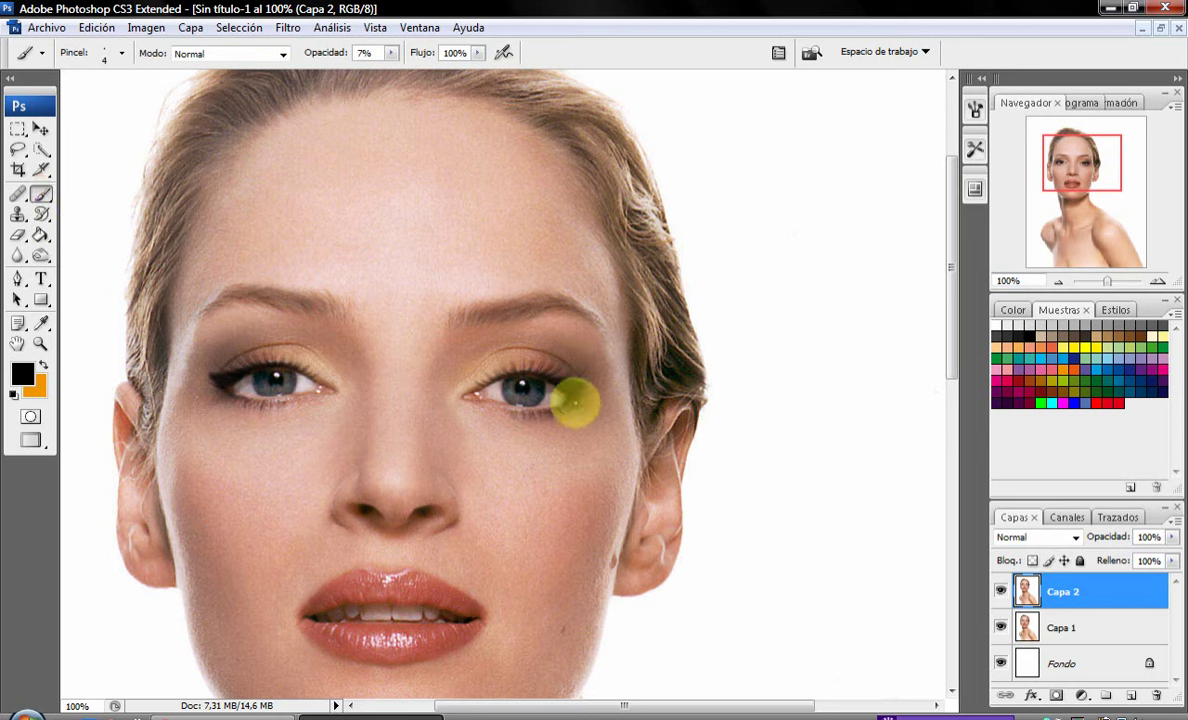
{"action": "left_click_drag", "start_coordinate": [547, 411], "coordinate": [578, 398]}
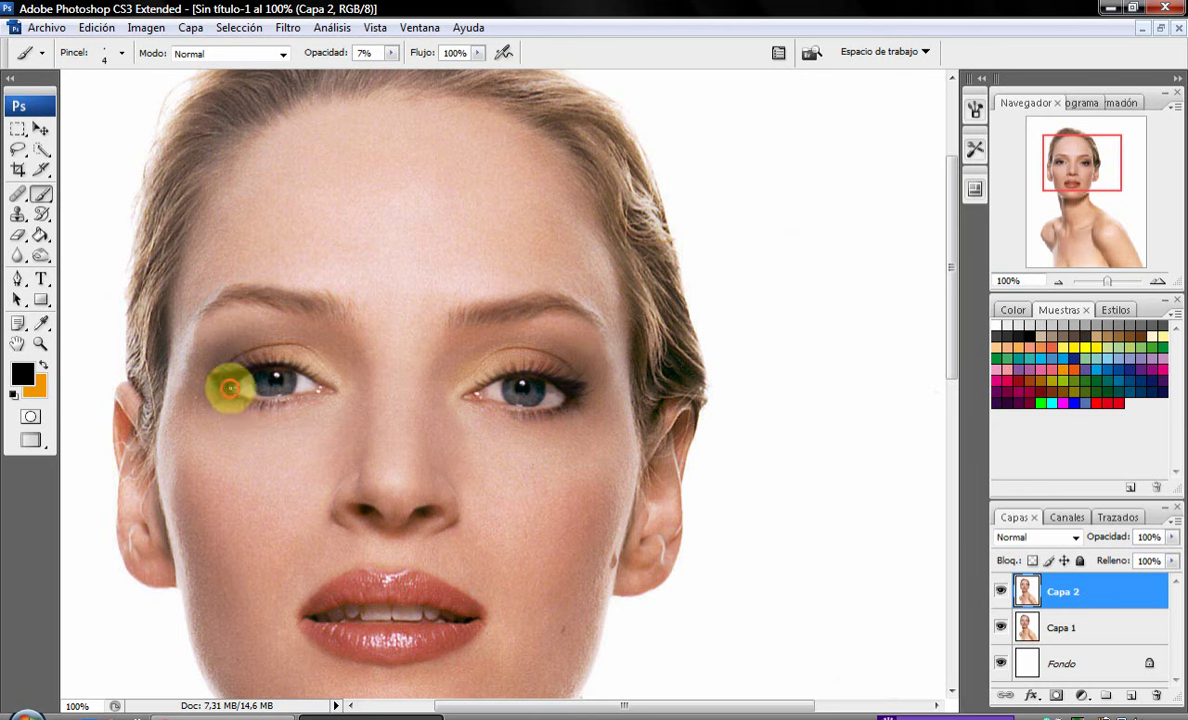
{"action": "right_click", "coordinate": [380, 444]}
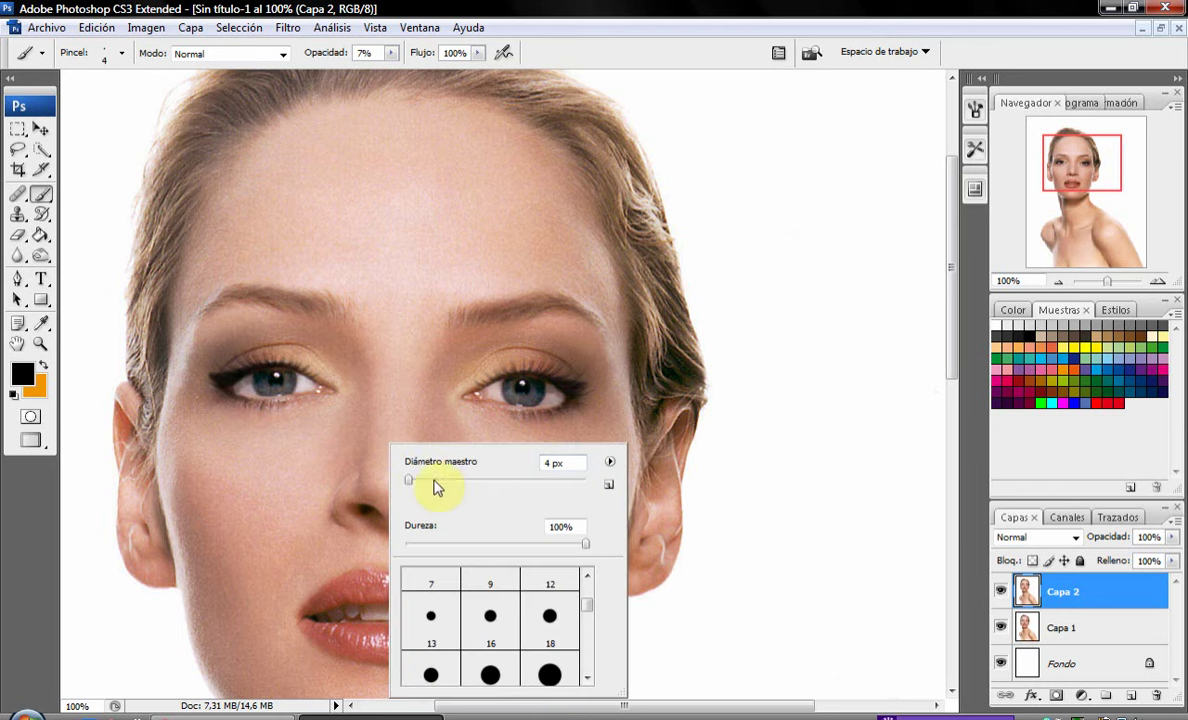
{"action": "left_click_drag", "start_coordinate": [410, 481], "coordinate": [412, 481]}
{"action": "type", "text": "0"}
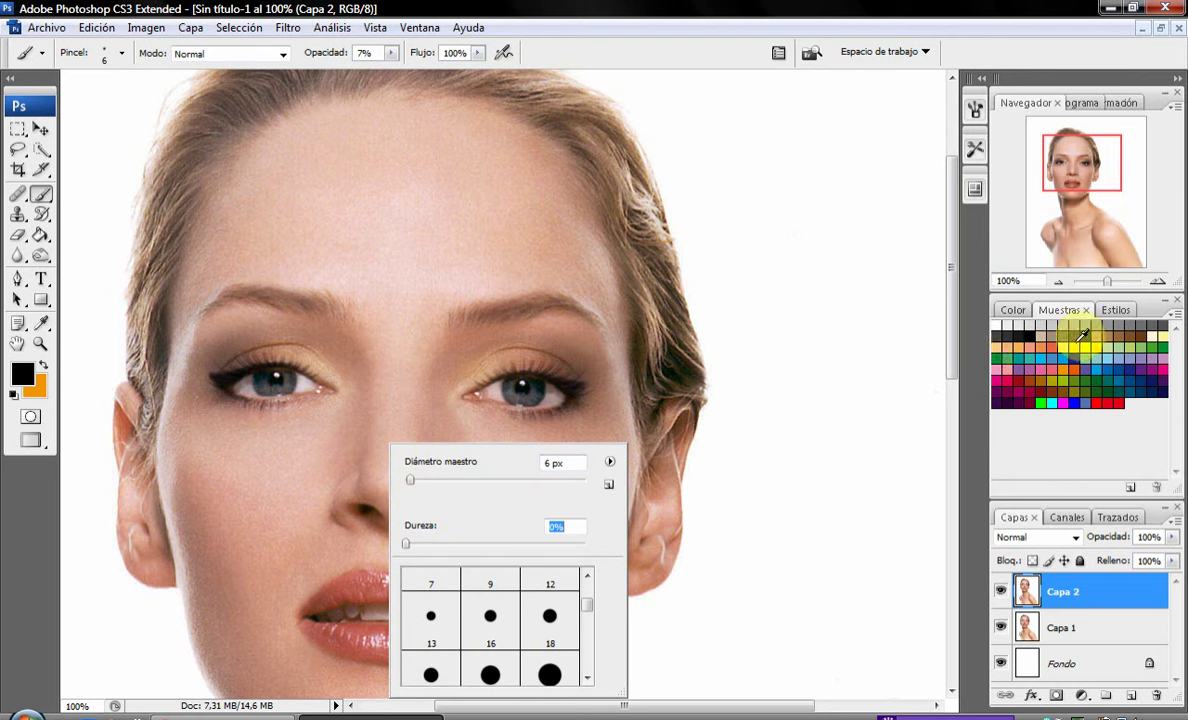
Brush a faint peach highlight under the eye and pick dark brown from Swatches.
{"action": "left_click", "coordinate": [999, 345]}
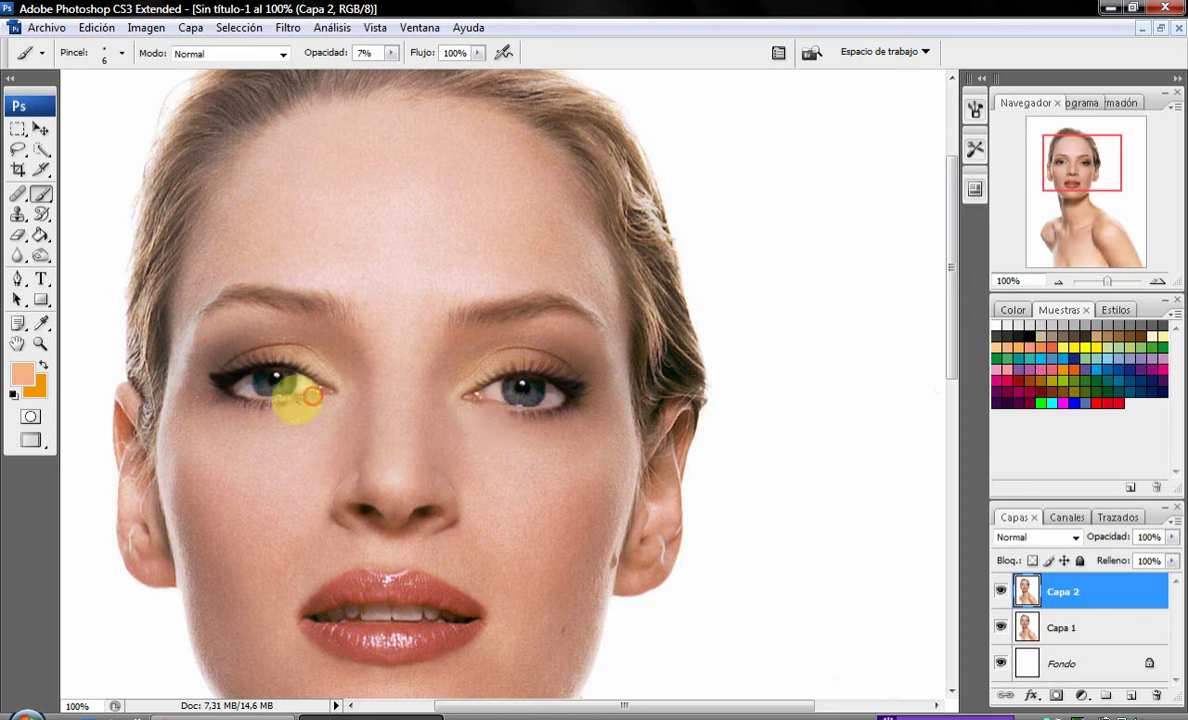
{"action": "left_click_drag", "start_coordinate": [311, 397], "coordinate": [297, 392]}
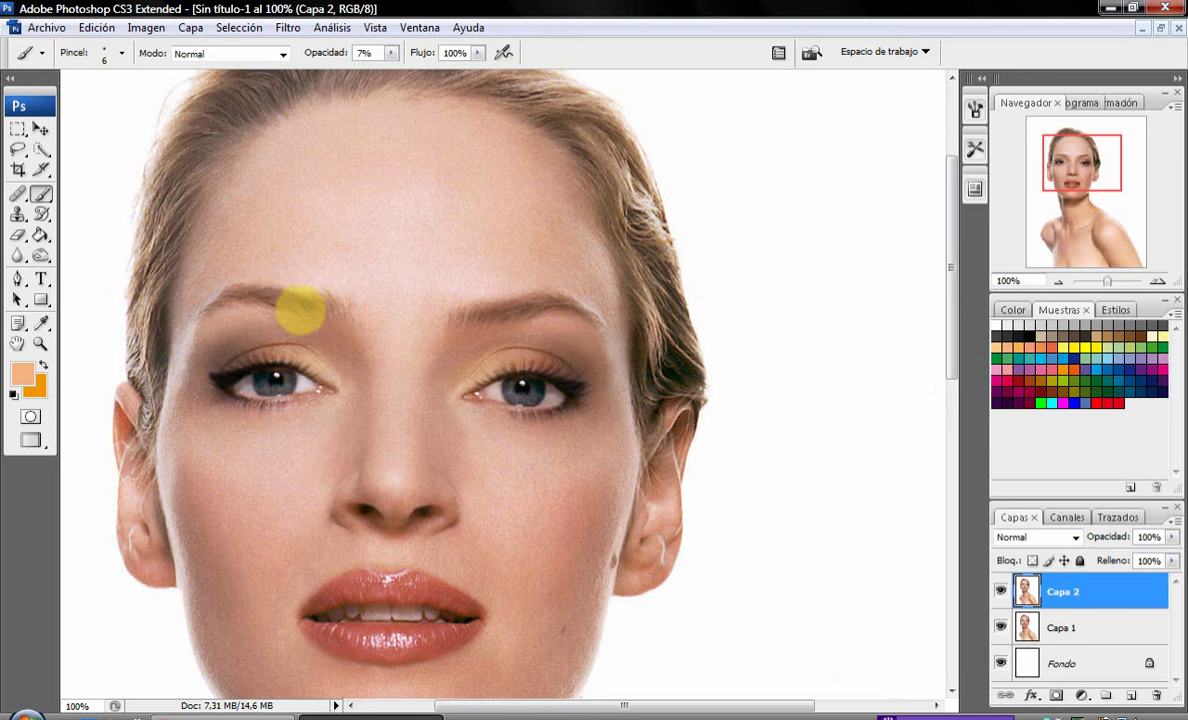
{"action": "left_click", "coordinate": [41, 343]}
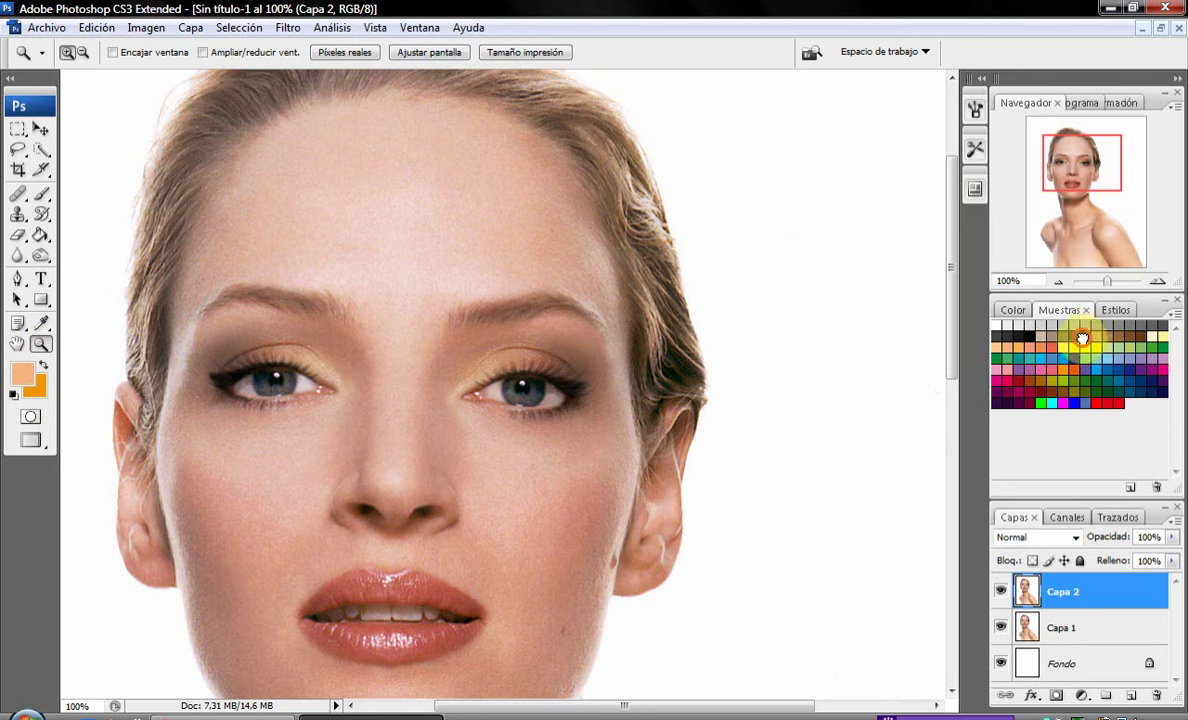
{"action": "left_click", "coordinate": [1082, 338]}
{"action": "right_click", "coordinate": [760, 336]}
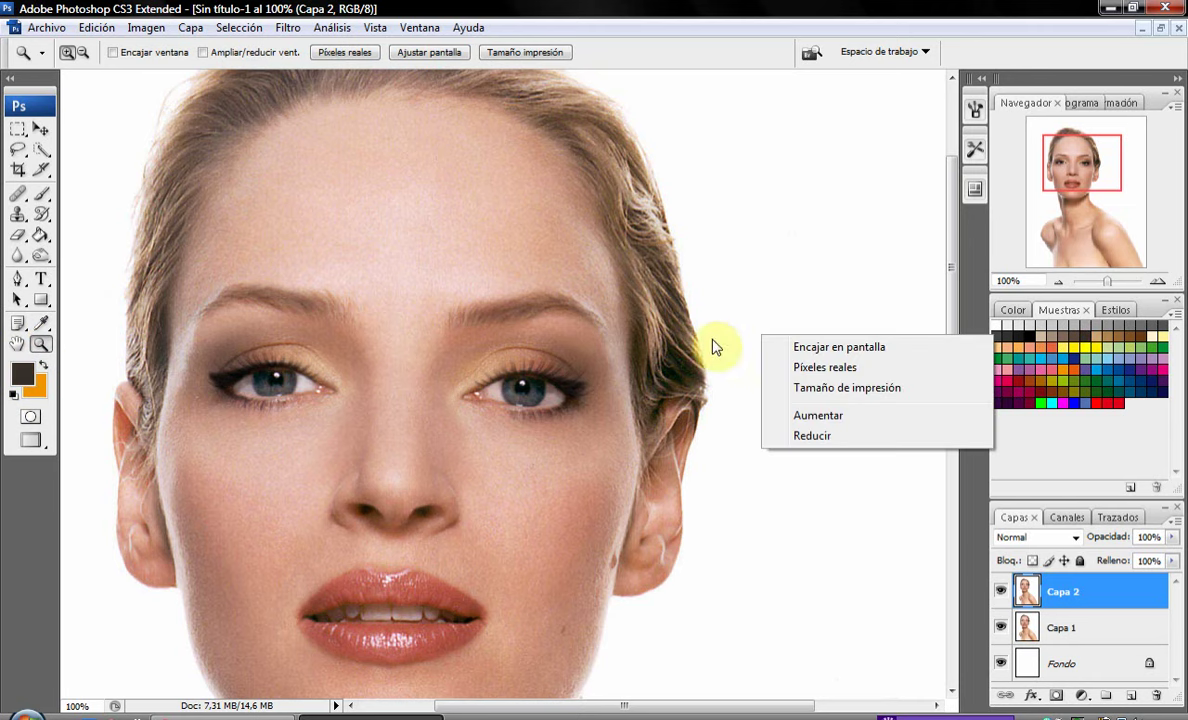
Deepen the right eyelid crease with a soft 21 px dark brown brush.
{"action": "left_click", "coordinate": [41, 193]}
{"action": "right_click", "coordinate": [355, 210]}
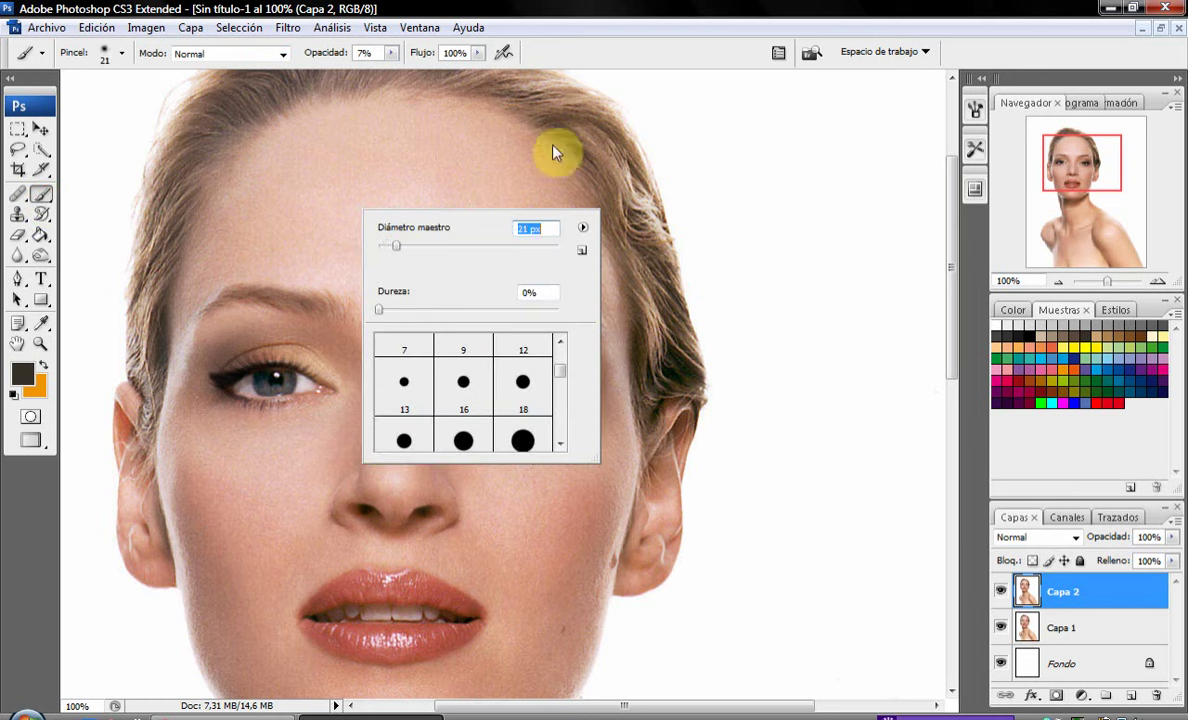
{"action": "right_click", "coordinate": [605, 143]}
{"action": "left_click", "coordinate": [578, 366]}
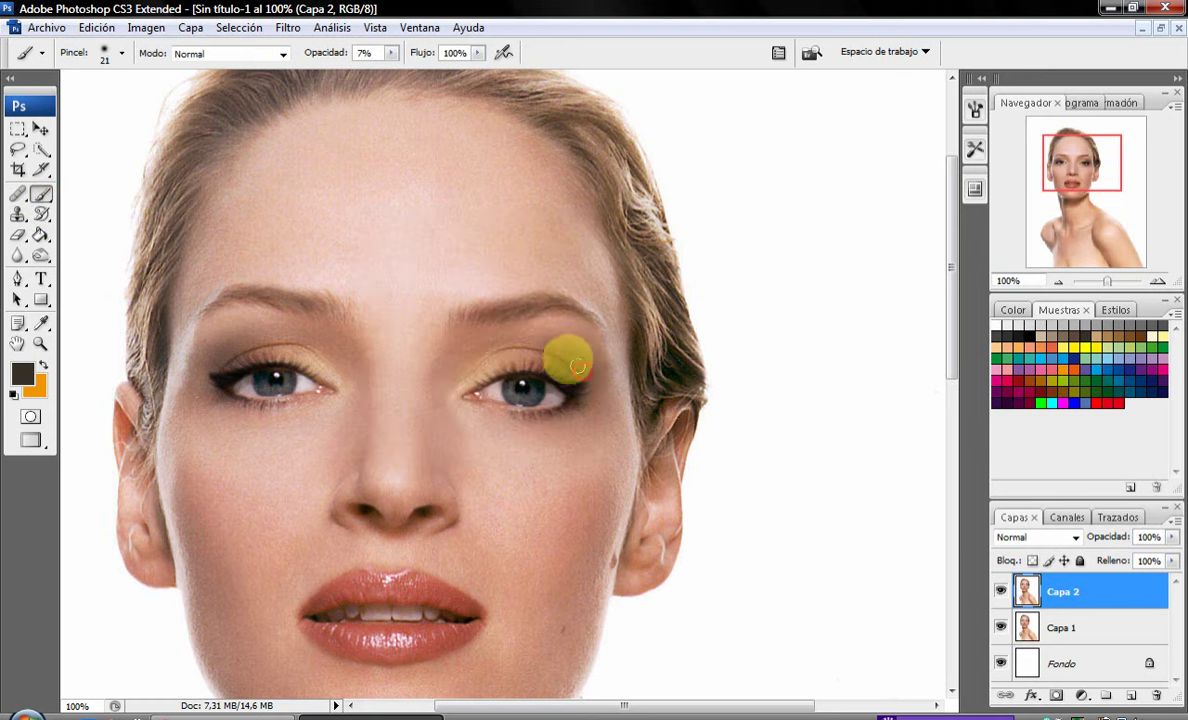
{"action": "mouse_move", "coordinate": [578, 366]}
{"action": "left_mouse_down"}
{"action": "mouse_move", "coordinate": [478, 350]}
{"action": "mouse_move", "coordinate": [203, 376]}
{"action": "left_mouse_up"}
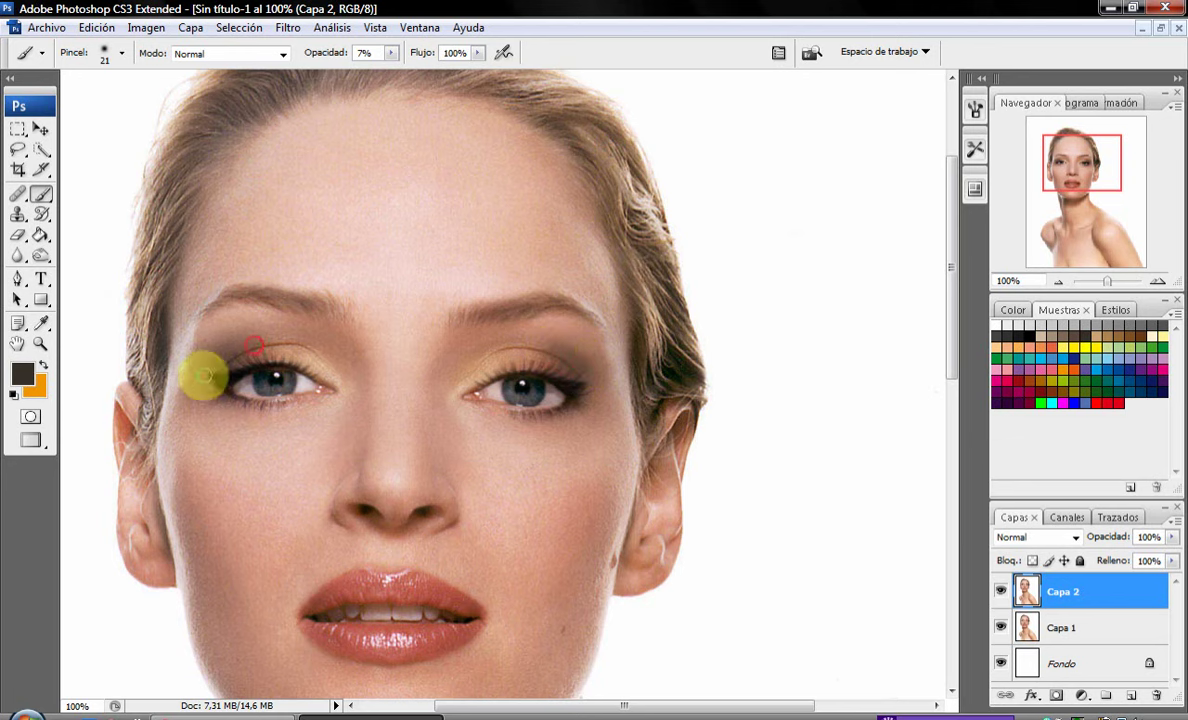
Heal a spot on the outer right eyelid, then toggle Capa 2 to compare.
{"action": "left_click", "coordinate": [20, 194]}
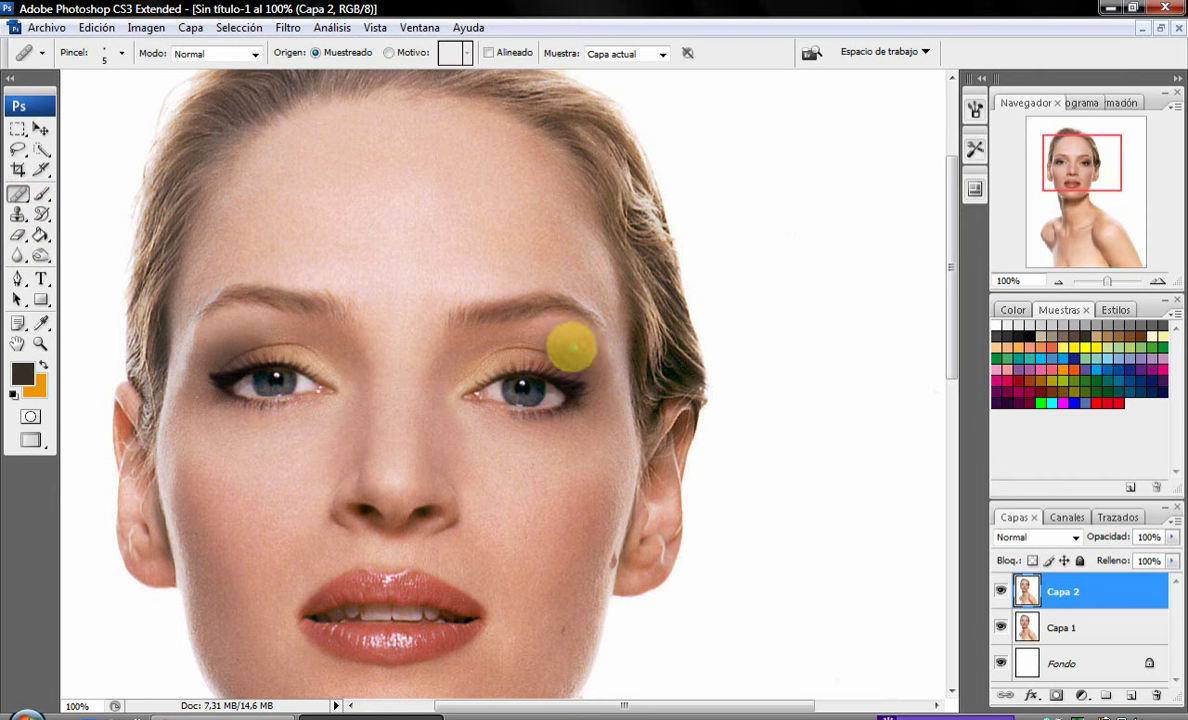
{"action": "left_click", "coordinate": [560, 344], "text": "alt"}
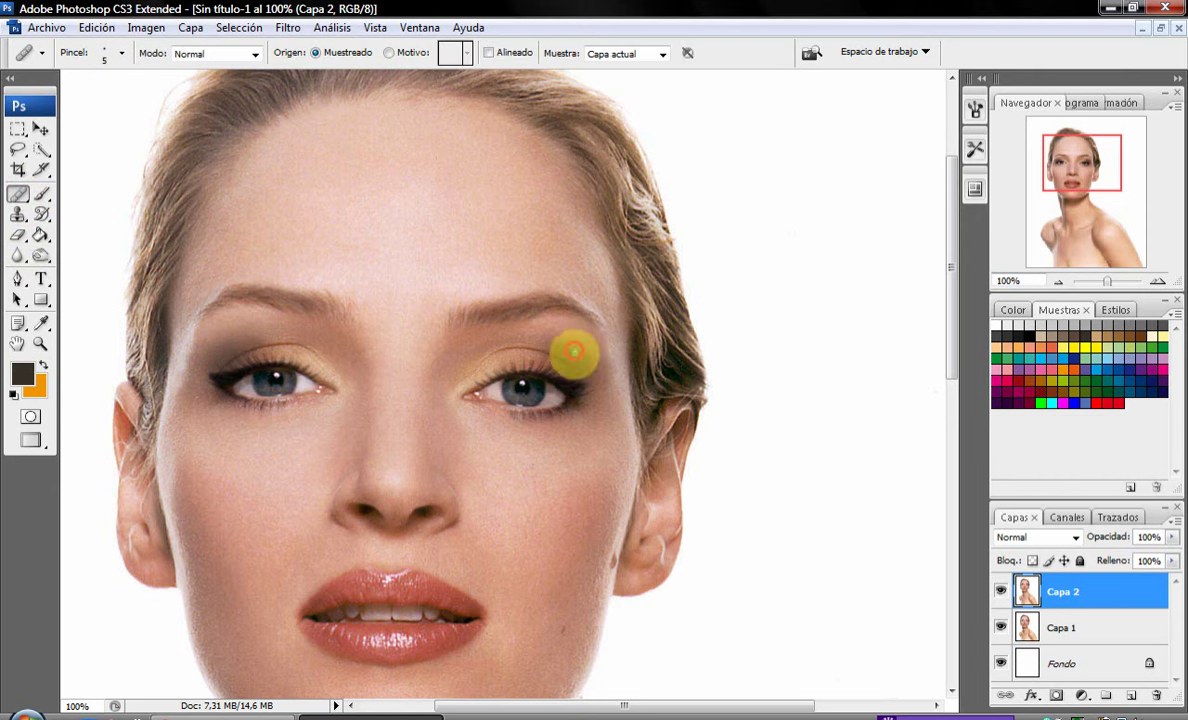
{"action": "left_click", "coordinate": [577, 359]}
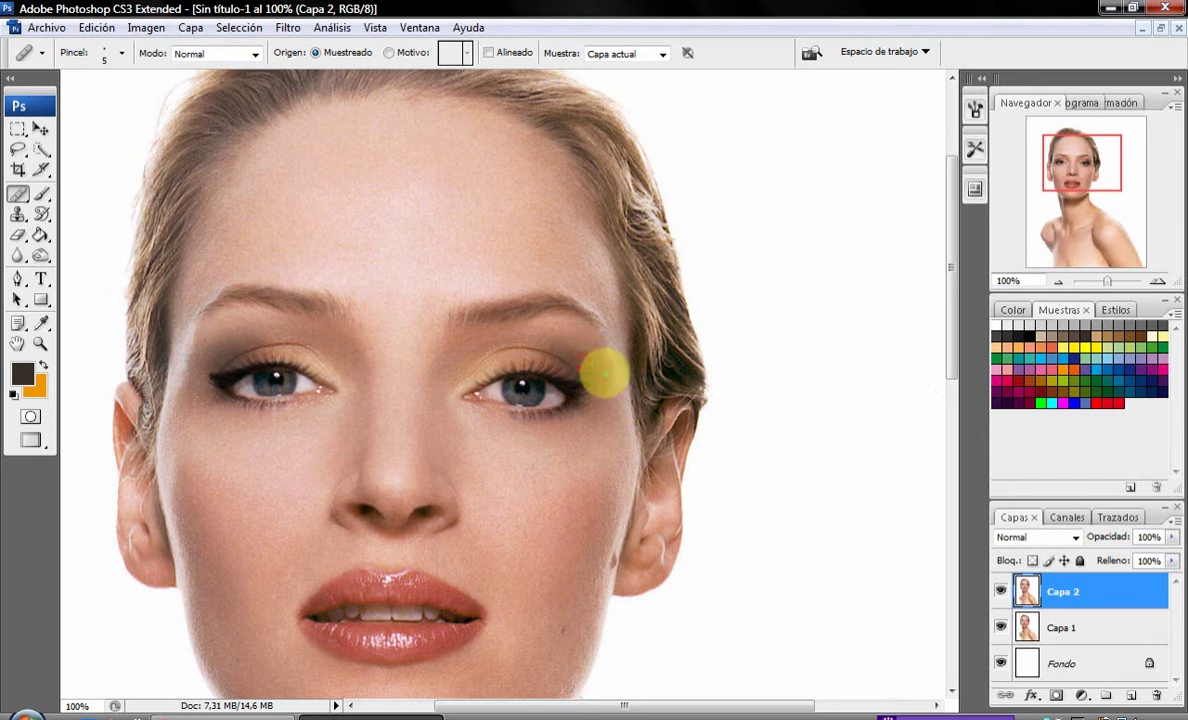
{"action": "scroll", "coordinate": [62, 473], "scroll_direction": "down", "scroll_amount": 3}
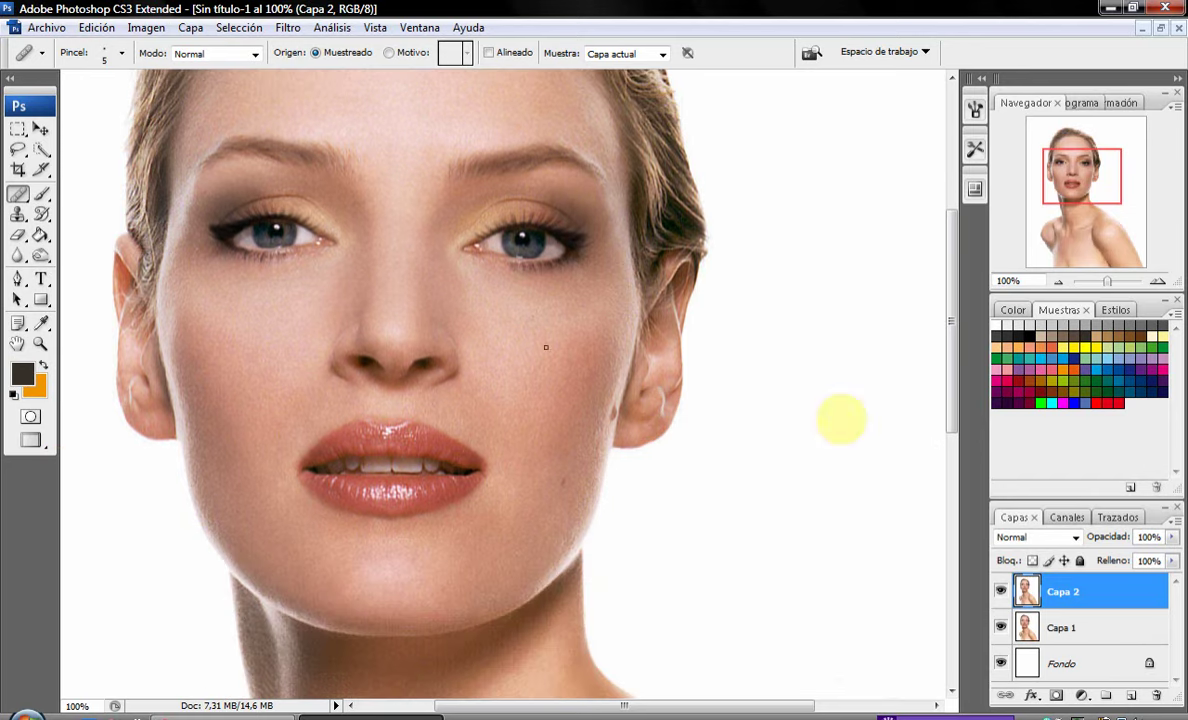
{"action": "left_click", "coordinate": [1001, 591]}
{"action": "left_click", "coordinate": [1001, 591]}
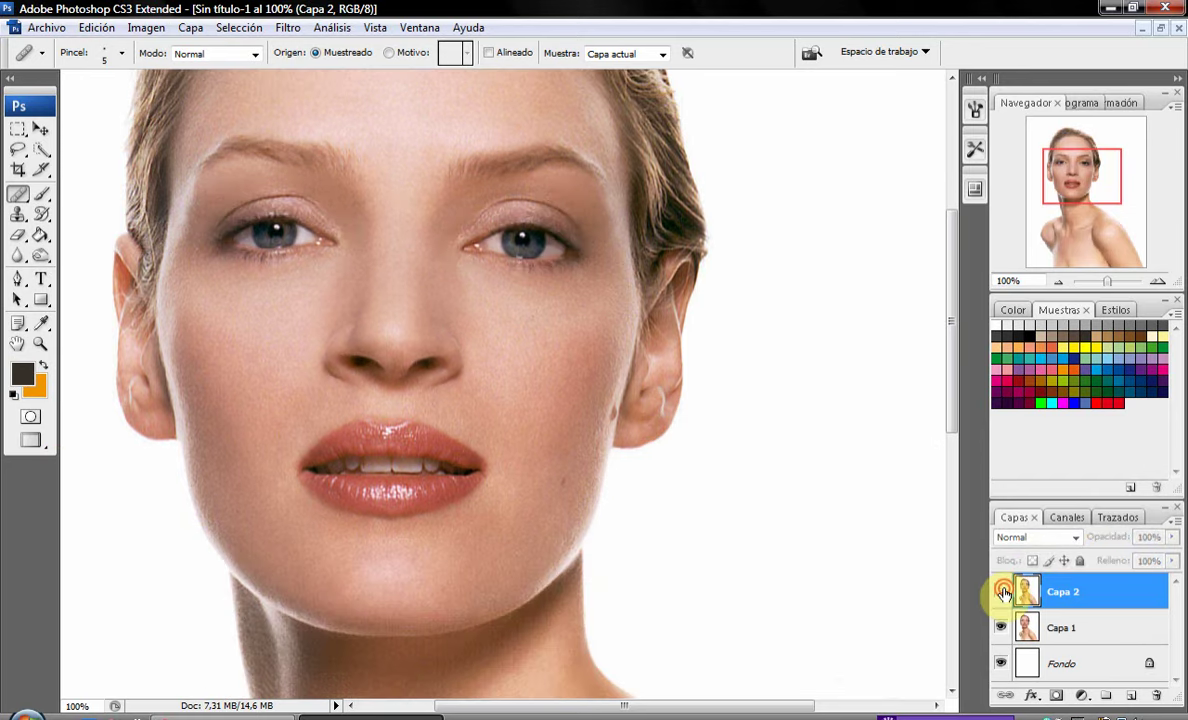
Select the lips with Quick Selection and show them in Quick Mask mode.
{"action": "left_click", "coordinate": [43, 199]}
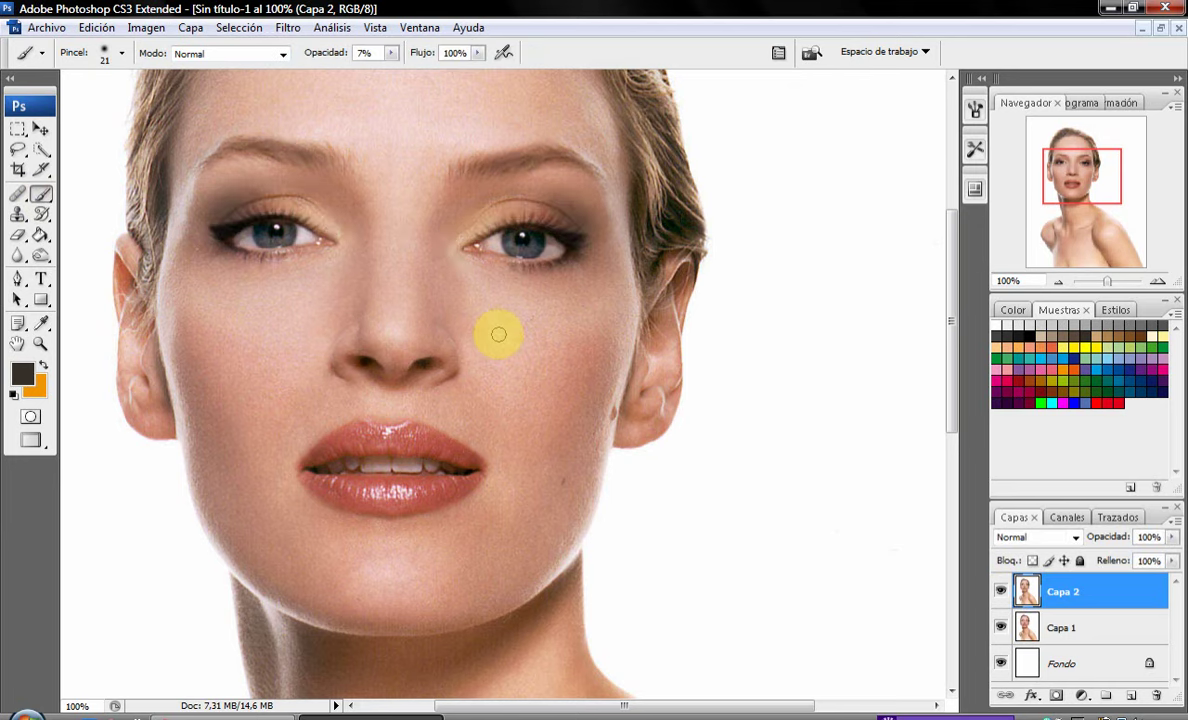
{"action": "scroll", "coordinate": [496, 331], "scroll_direction": "down", "scroll_amount": 1}
{"action": "left_click", "coordinate": [40, 150]}
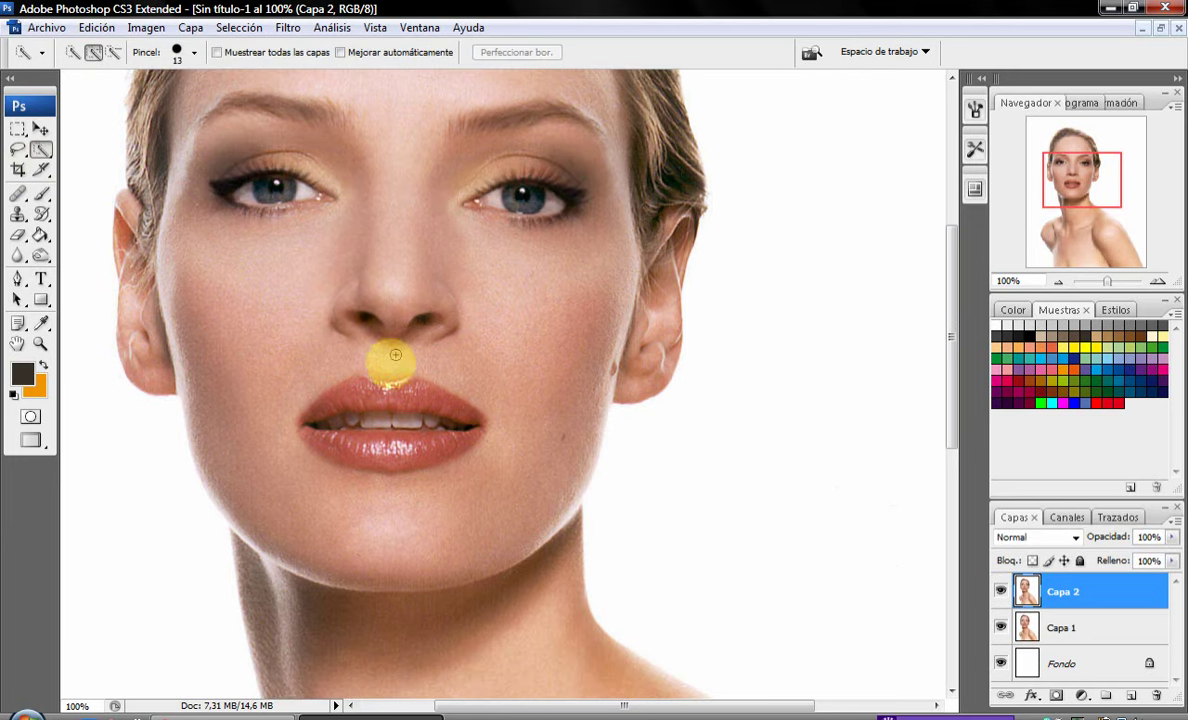
{"action": "mouse_move", "coordinate": [360, 392]}
{"action": "left_mouse_down"}
{"action": "mouse_move", "coordinate": [418, 432]}
{"action": "mouse_move", "coordinate": [318, 430]}
{"action": "left_mouse_up"}
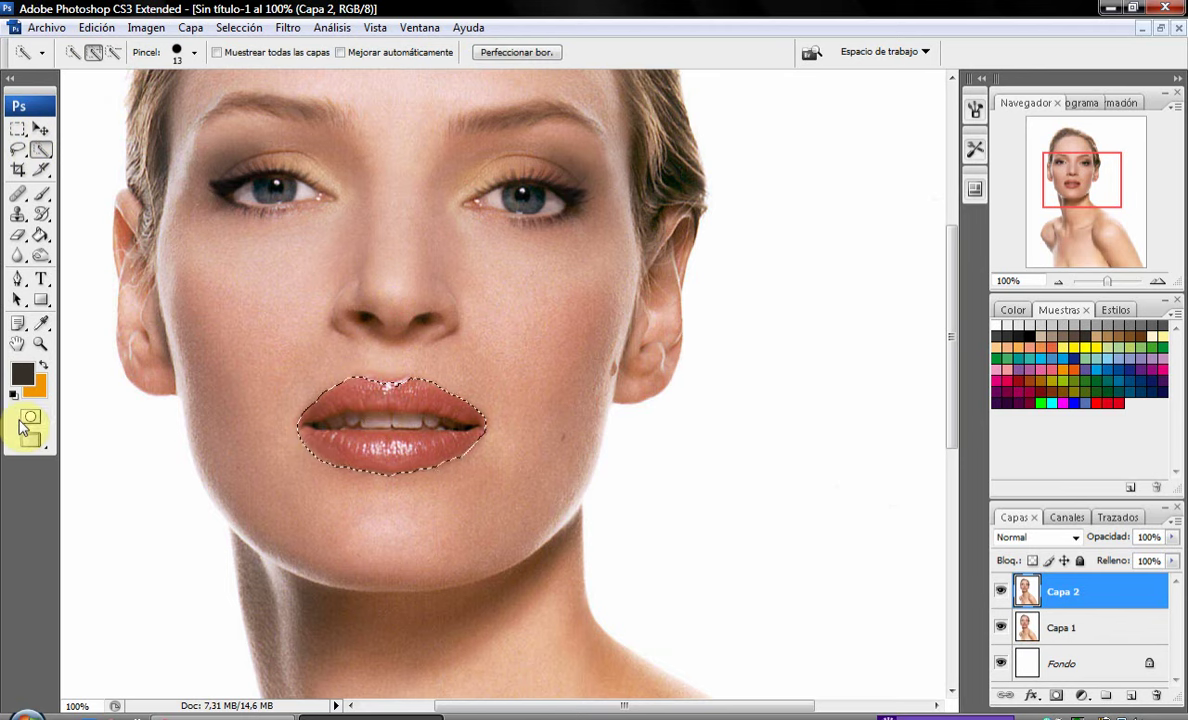
{"action": "left_click", "coordinate": [30, 416]}
Mask out the teeth between the lips with a 100% opacity brush.
{"action": "left_click", "coordinate": [40, 193]}
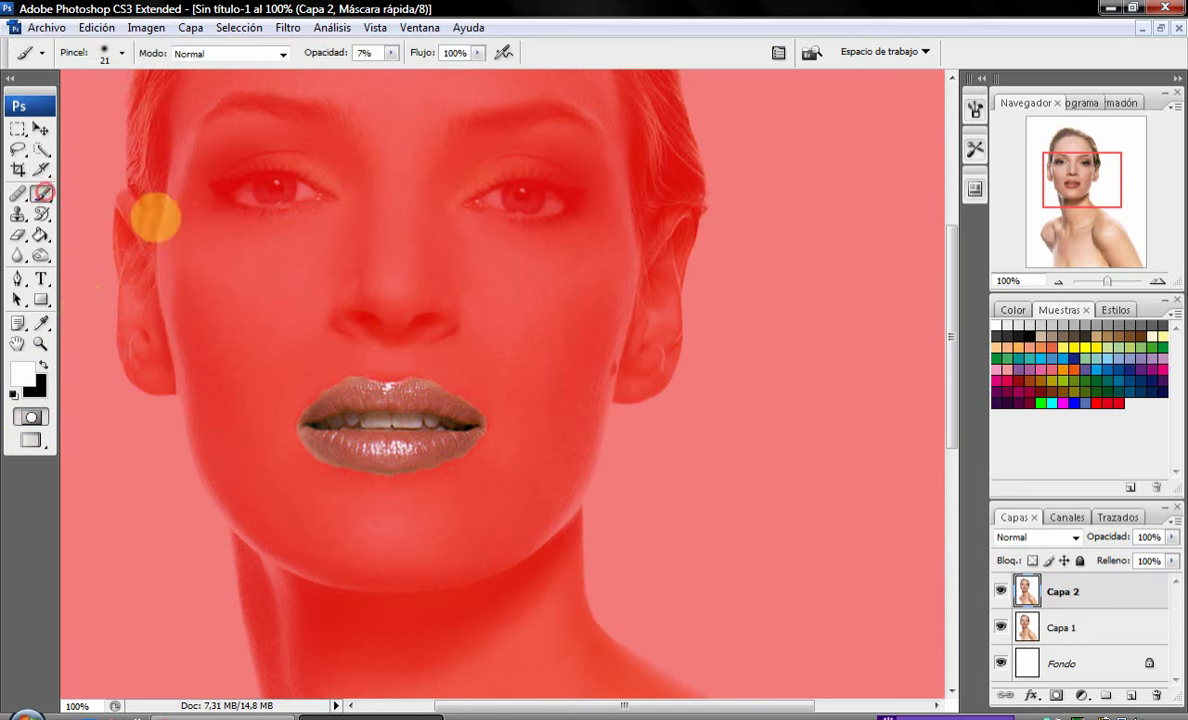
{"action": "left_click", "coordinate": [45, 365]}
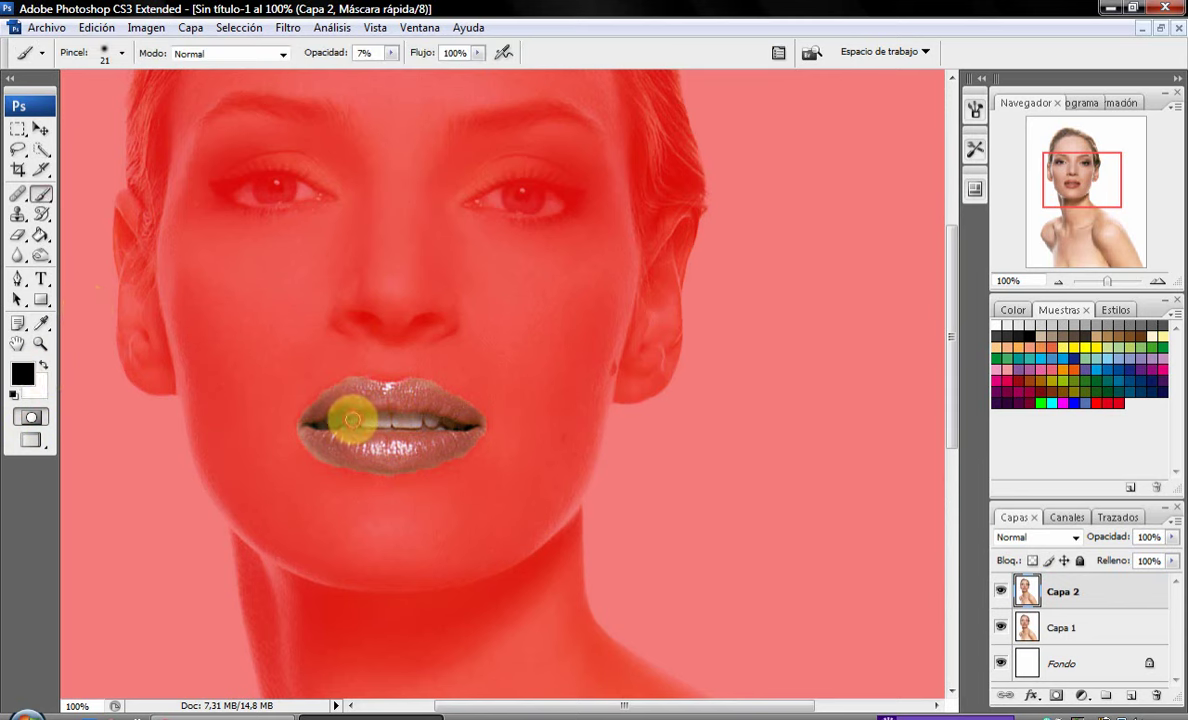
{"action": "left_click_drag", "start_coordinate": [397, 52], "coordinate": [525, 79]}
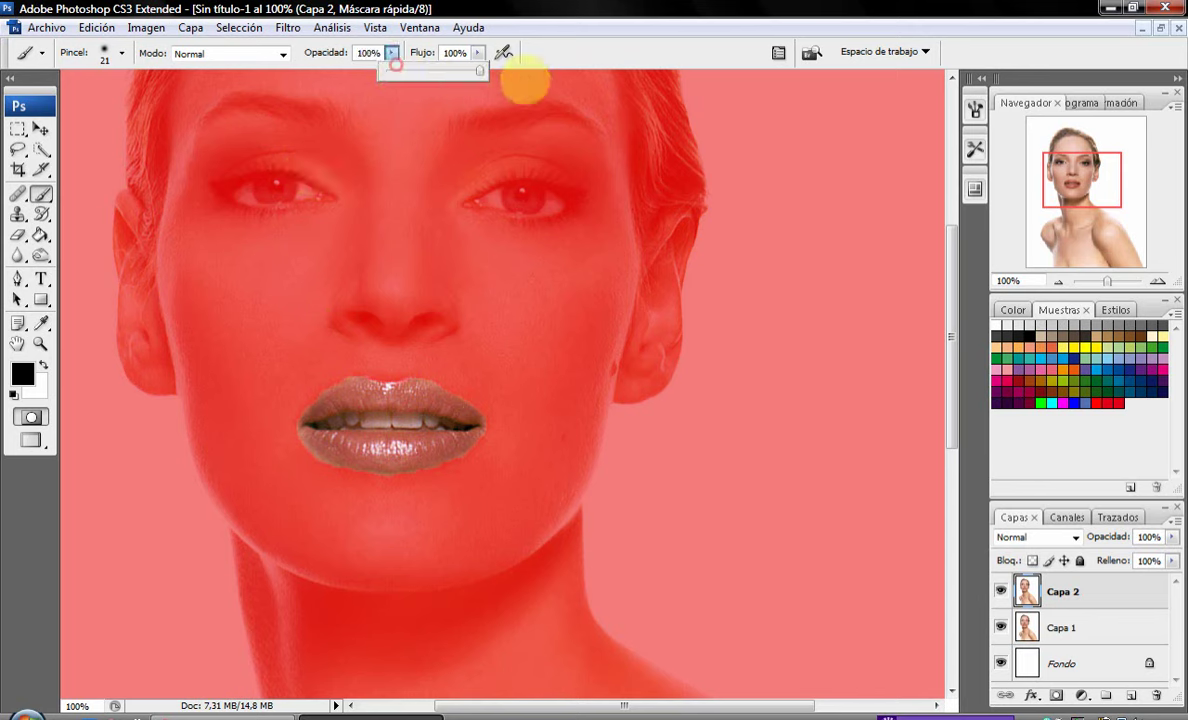
{"action": "left_click", "coordinate": [372, 420]}
{"action": "mouse_move", "coordinate": [373, 420]}
{"action": "left_mouse_down"}
{"action": "mouse_move", "coordinate": [326, 419]}
{"action": "mouse_move", "coordinate": [450, 422]}
{"action": "left_mouse_up"}
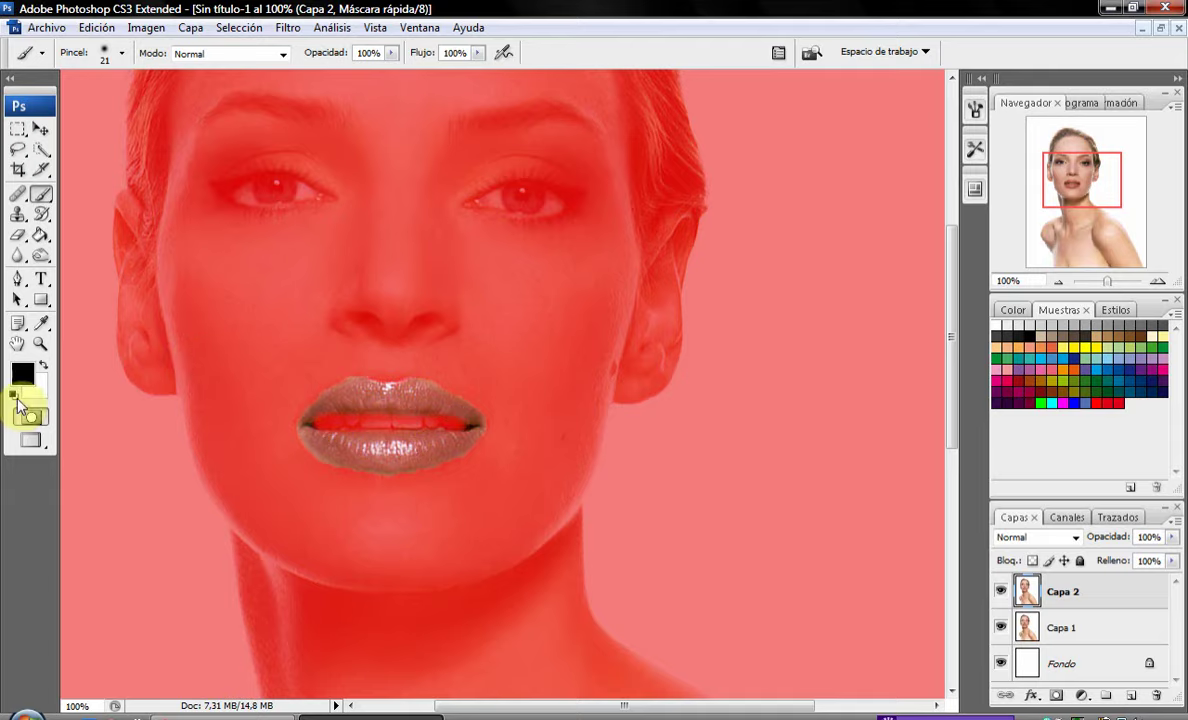
Check the selection, then refine the mask at the left lip corner and upper-left edge.
{"action": "left_click", "coordinate": [31, 417]}
{"action": "left_click", "coordinate": [32, 417]}
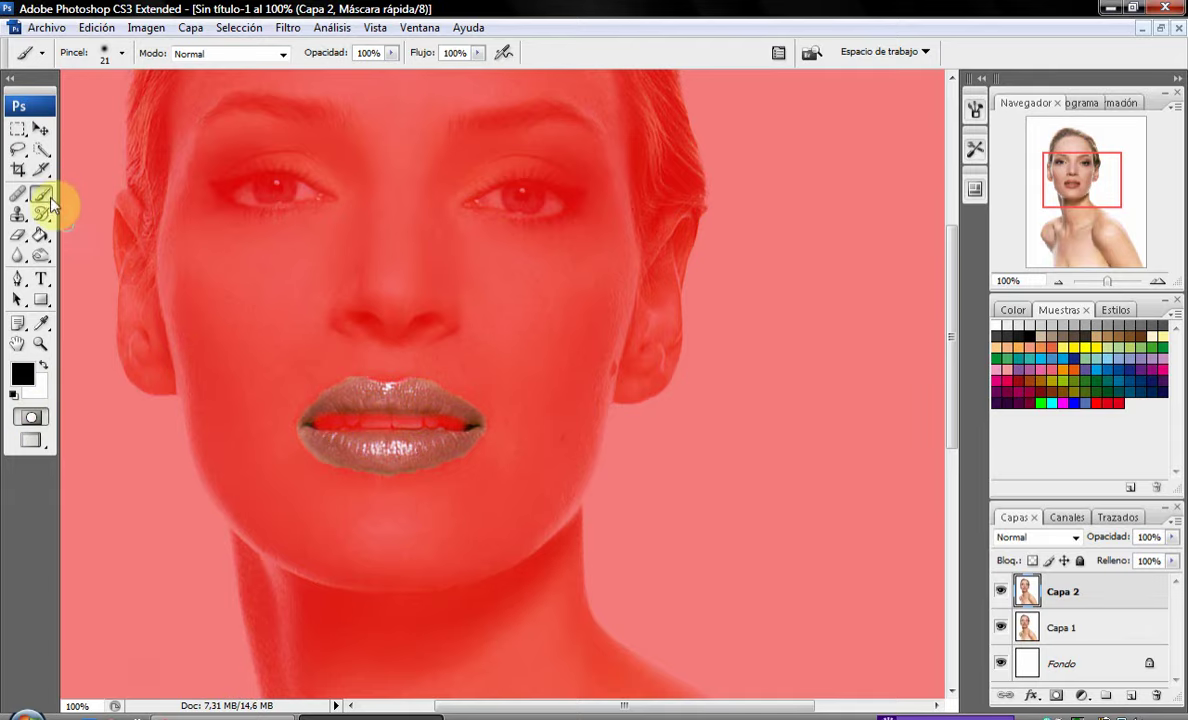
{"action": "left_click", "coordinate": [313, 420]}
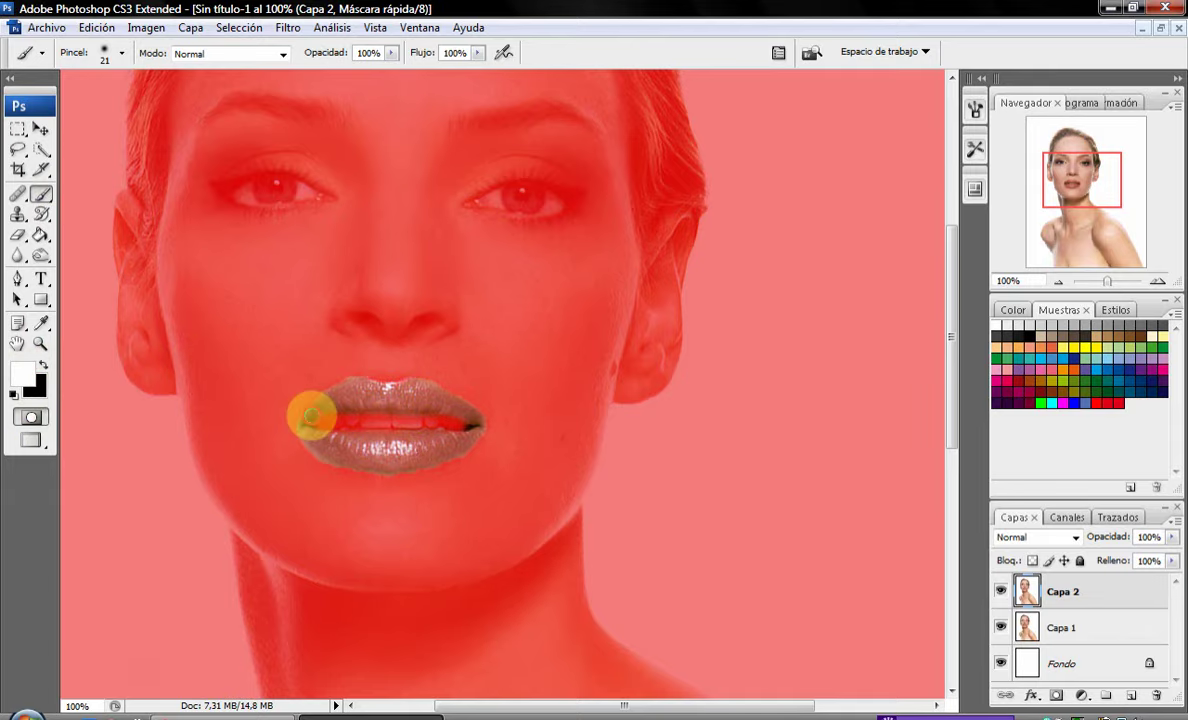
{"action": "mouse_move", "coordinate": [313, 420]}
{"action": "left_mouse_down"}
{"action": "mouse_move", "coordinate": [342, 405]}
{"action": "mouse_move", "coordinate": [398, 450]}
{"action": "mouse_move", "coordinate": [460, 440]}
{"action": "left_mouse_up"}
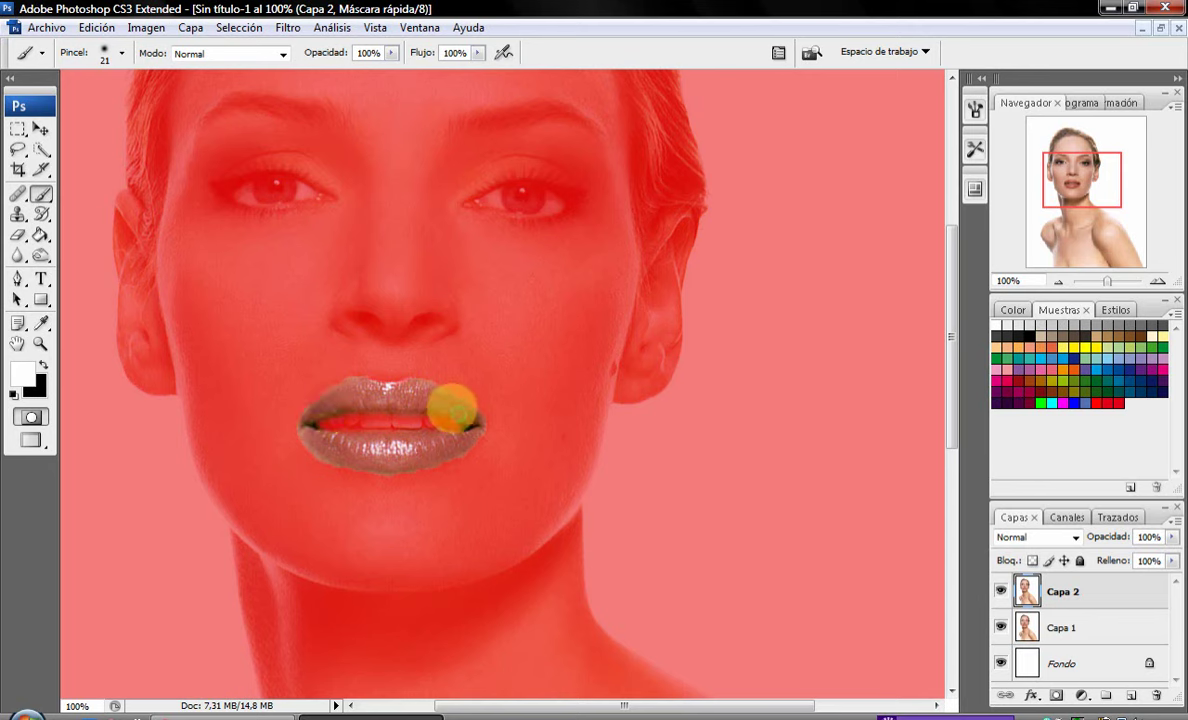
Swap colours and exit Quick Mask so the refined lip selection is active.
{"action": "left_click", "coordinate": [43, 374]}
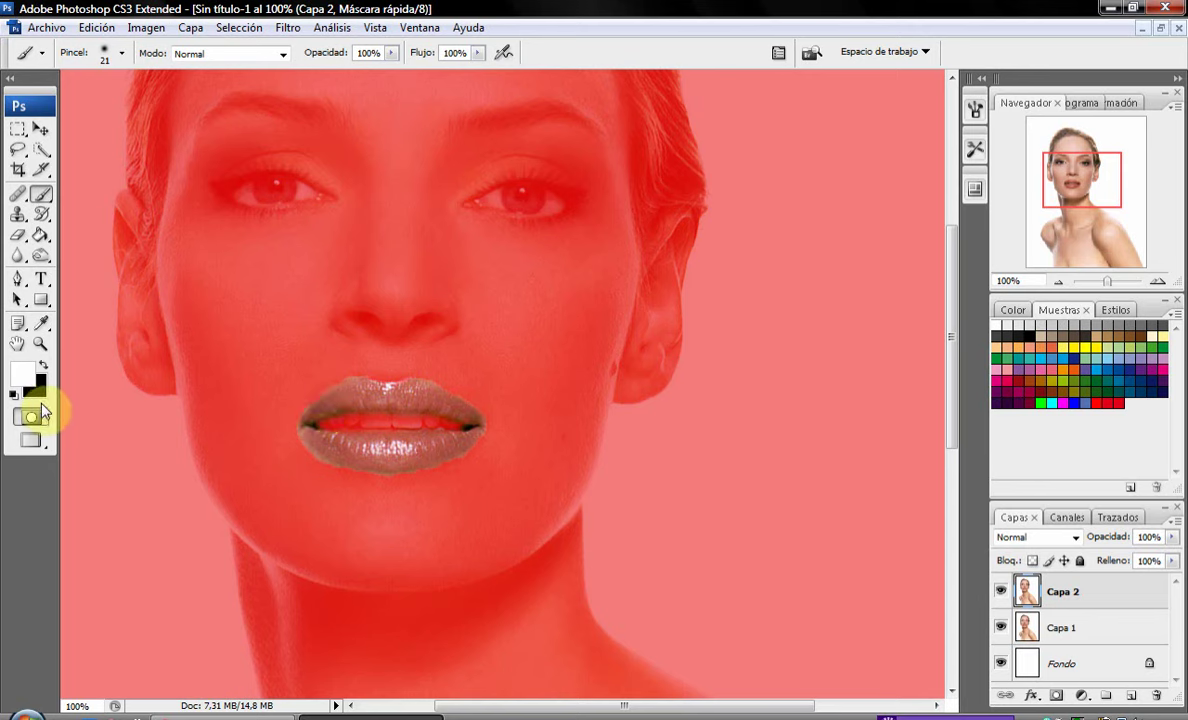
{"action": "left_click", "coordinate": [40, 412]}
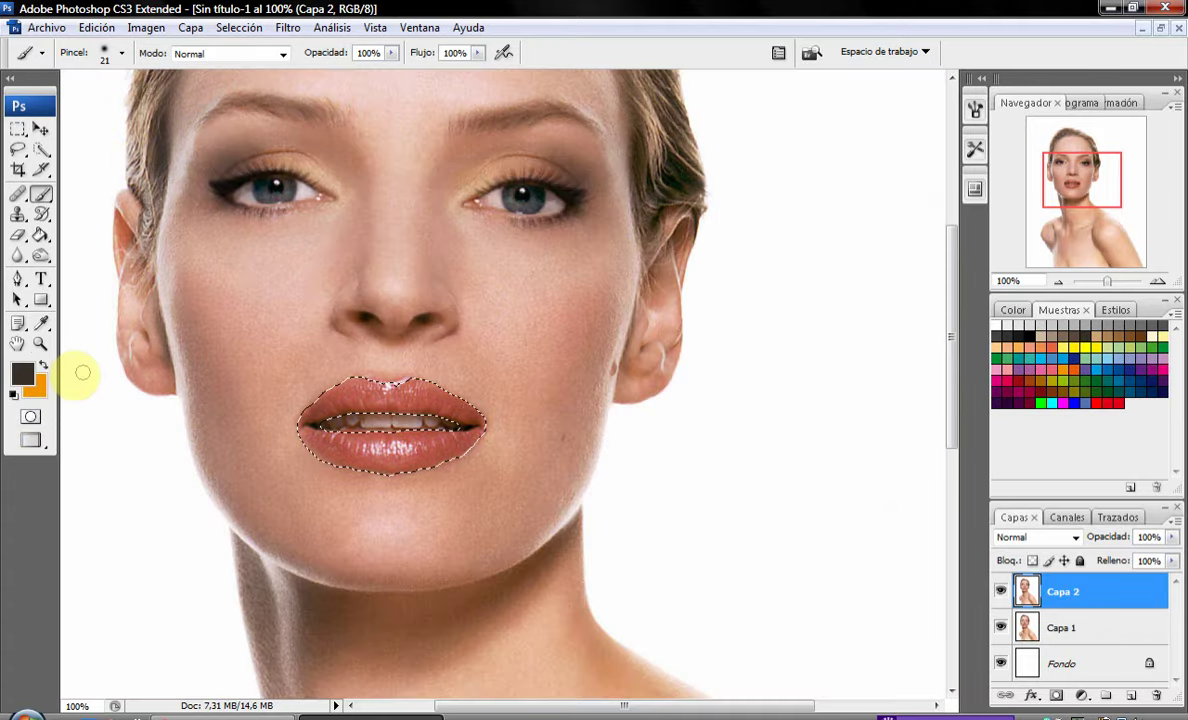
{"action": "left_click", "coordinate": [13, 394]}
{"action": "left_click", "coordinate": [30, 416]}
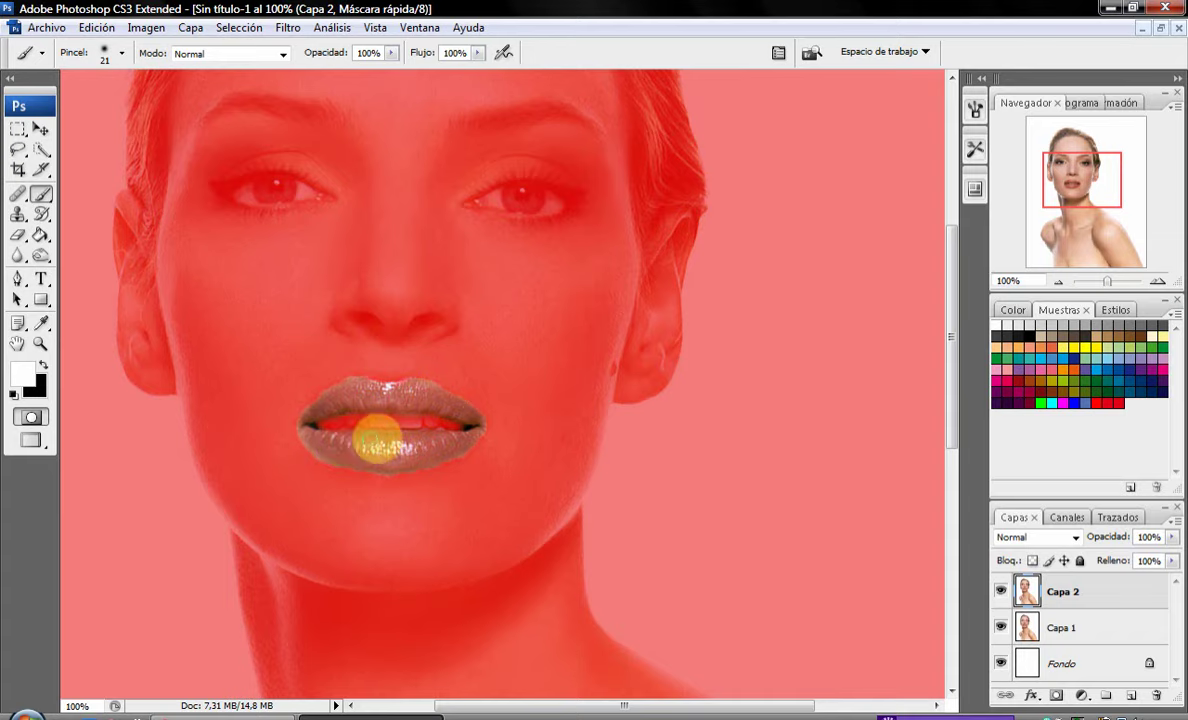
{"action": "left_click", "coordinate": [30, 416]}
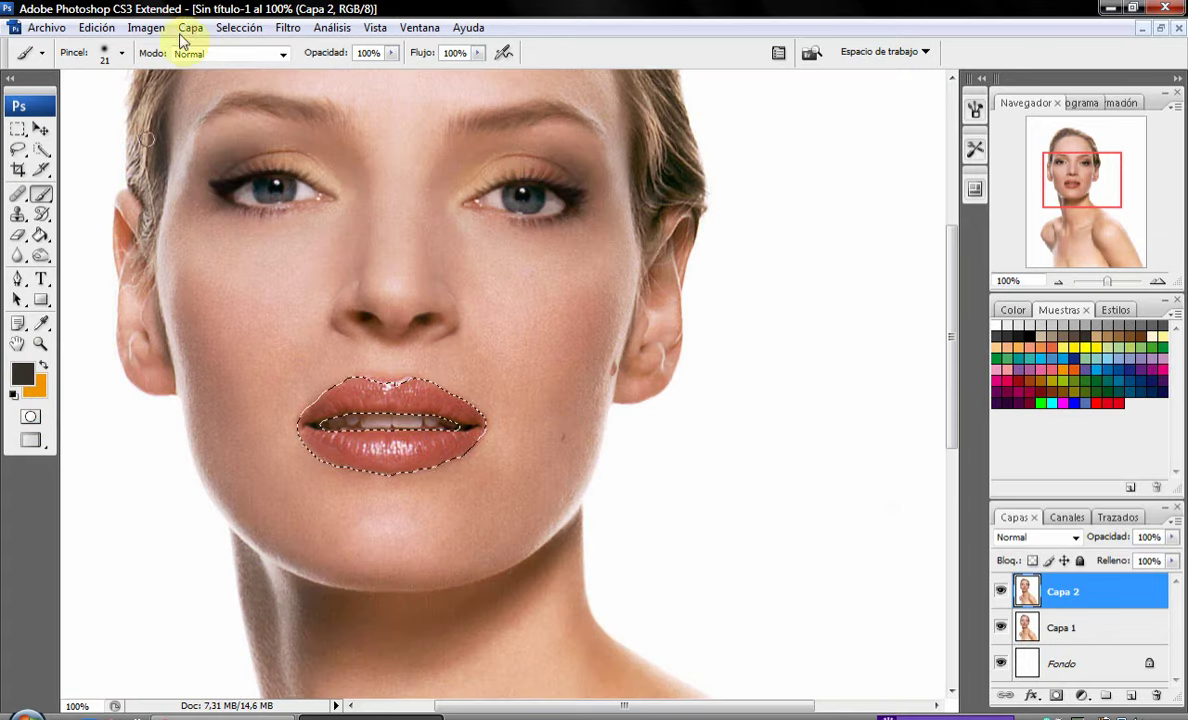
Apply a first Curves adjustment to the lips, raising RGB and adjusting red.
{"action": "left_click", "coordinate": [145, 28]}
{"action": "mouse_move", "coordinate": [157, 74]}
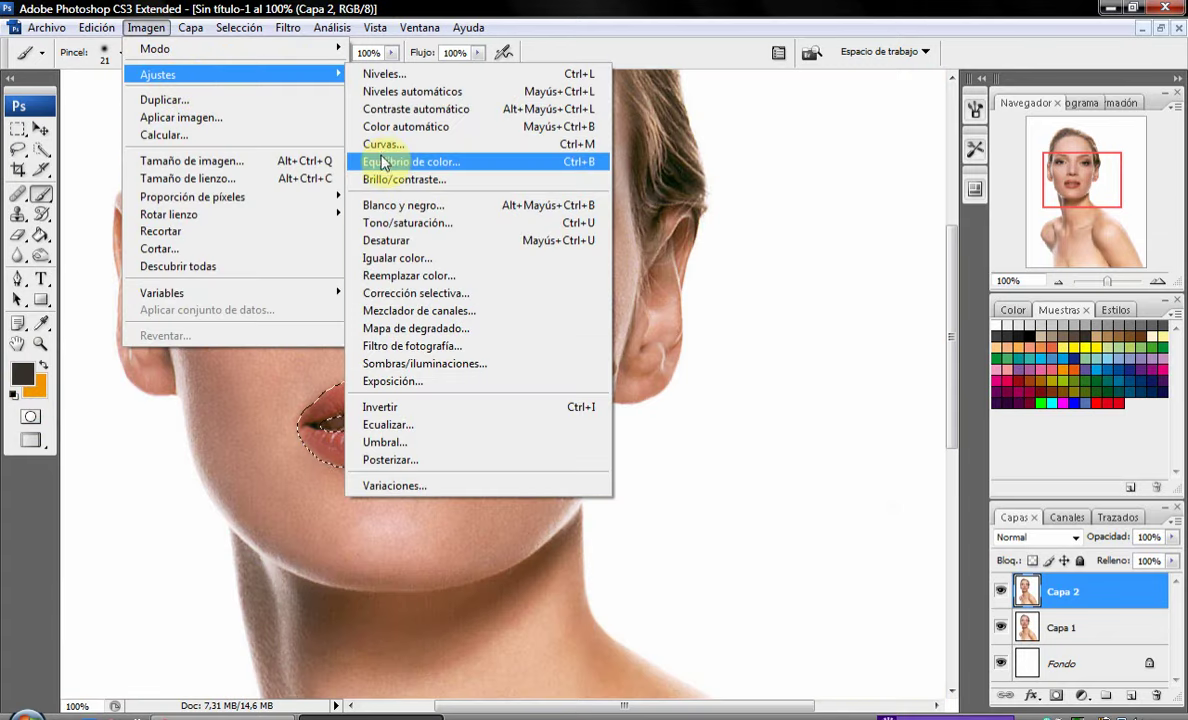
{"action": "left_click", "coordinate": [382, 146]}
{"action": "left_click_drag", "start_coordinate": [811, 352], "coordinate": [794, 332]}
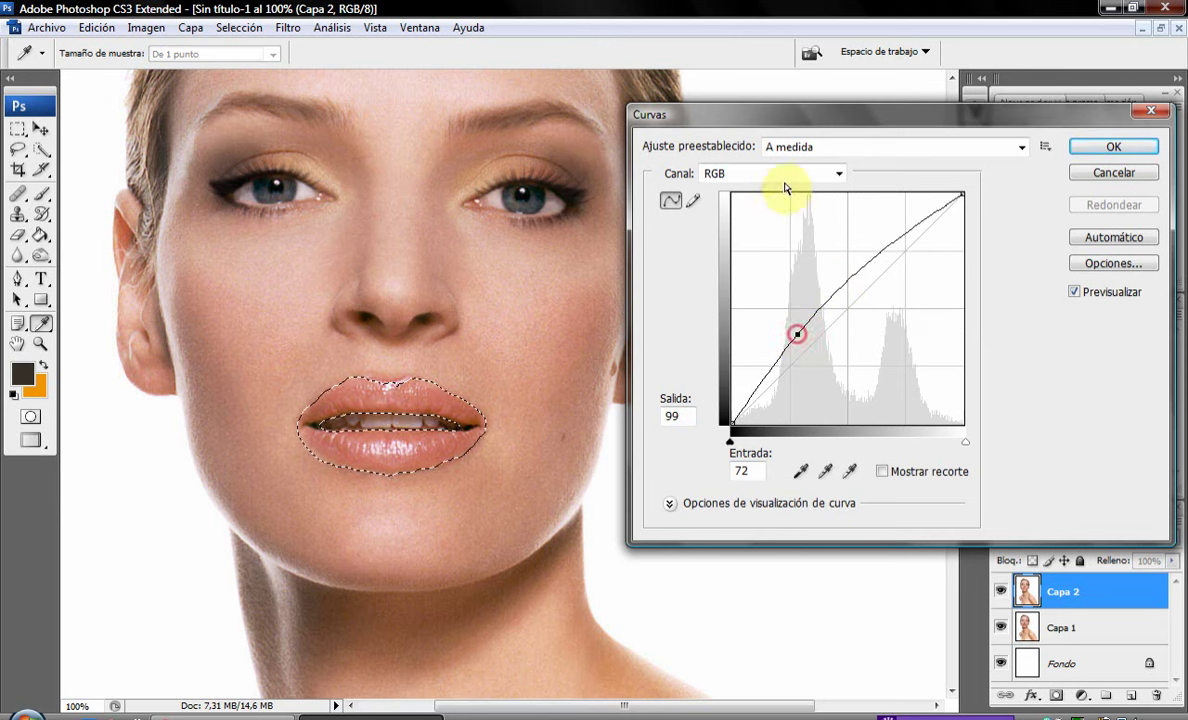
{"action": "left_click", "coordinate": [836, 170]}
{"action": "left_click", "coordinate": [770, 209]}
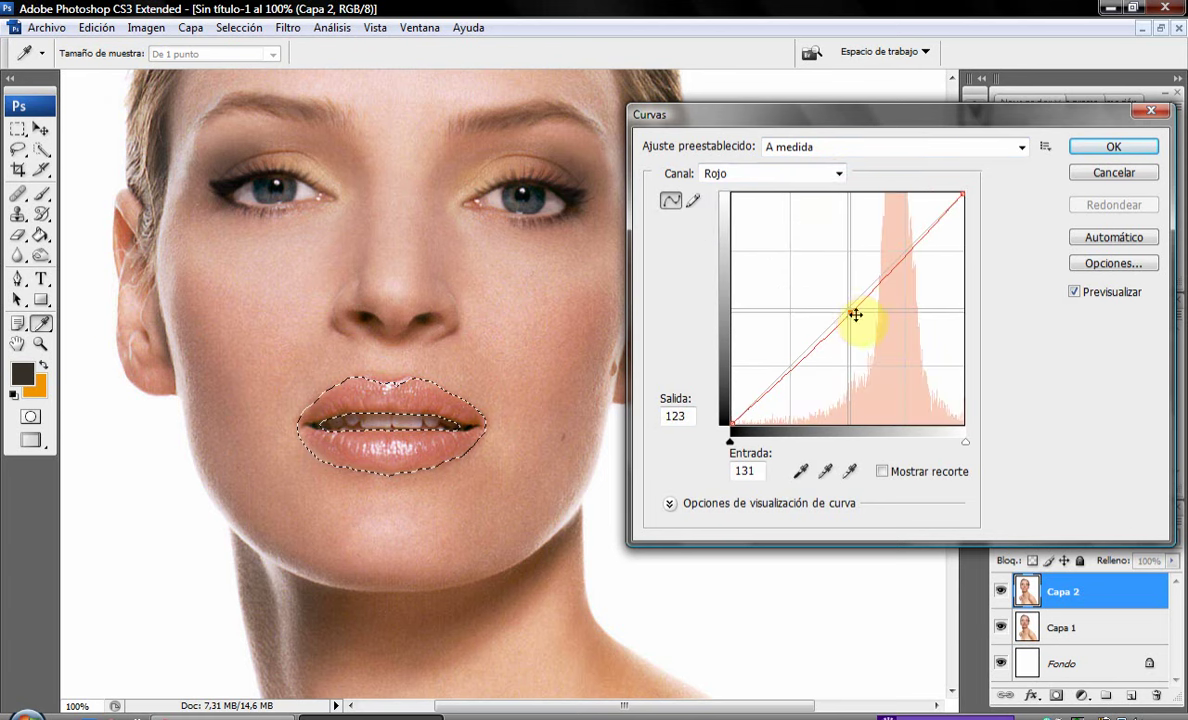
{"action": "left_click_drag", "start_coordinate": [855, 315], "coordinate": [864, 321]}
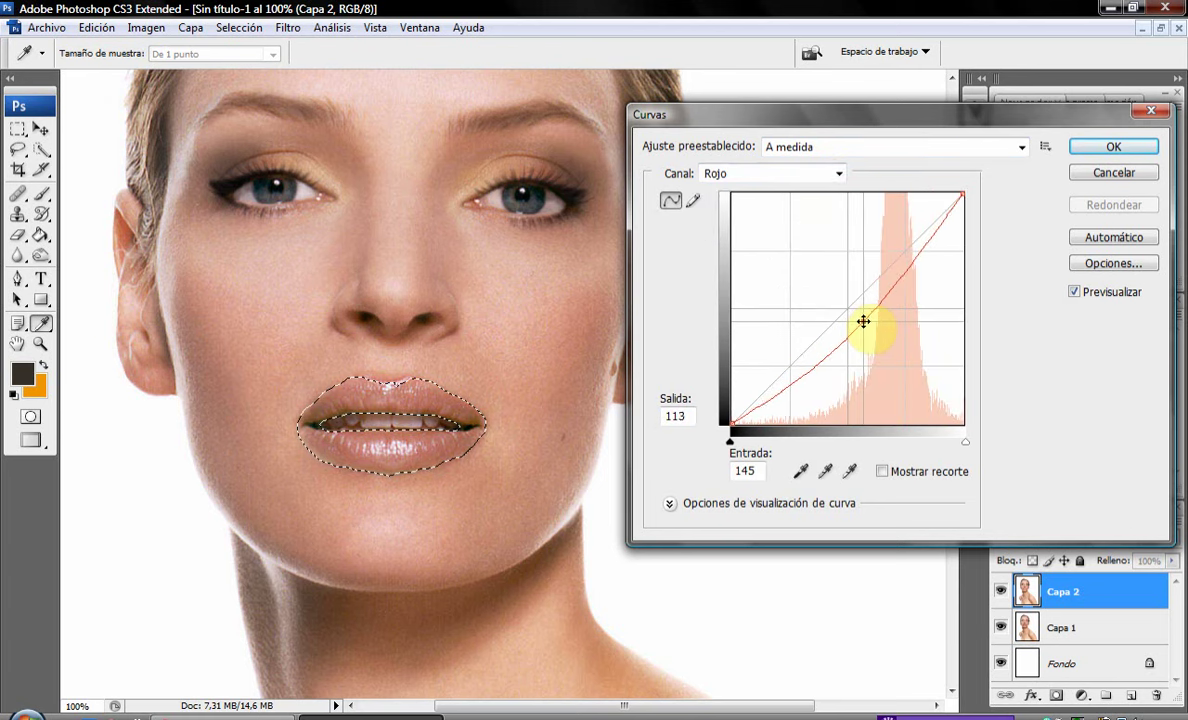
{"action": "left_click", "coordinate": [796, 172]}
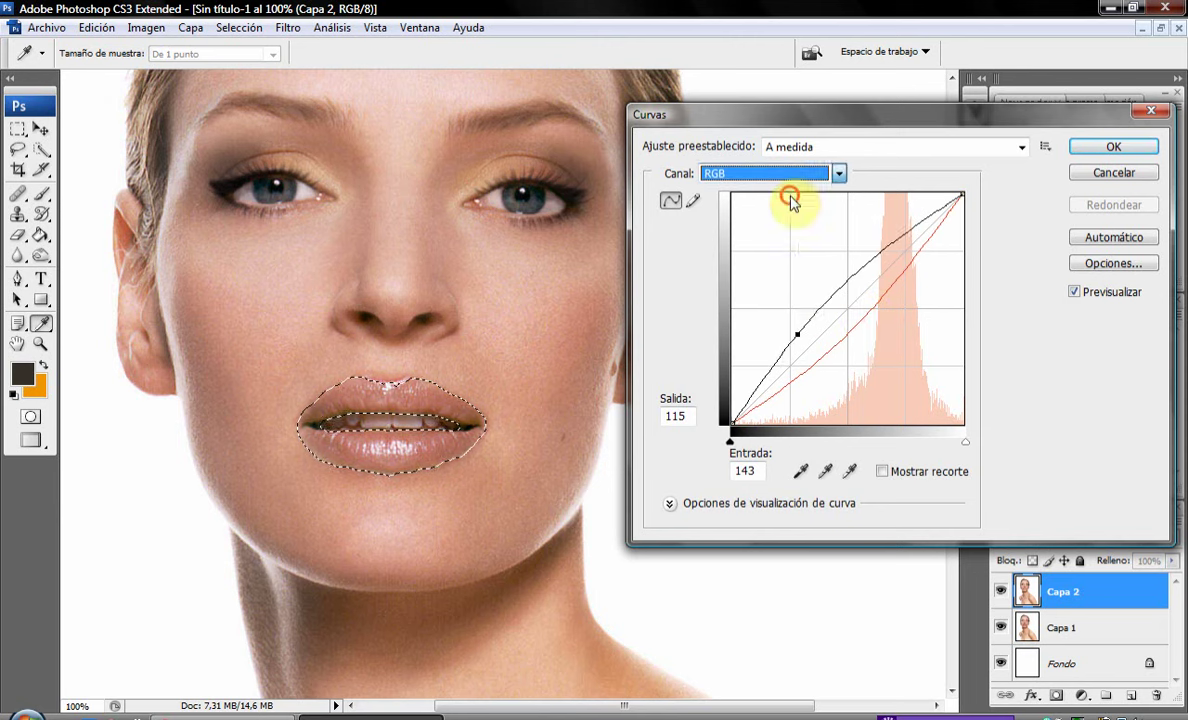
{"action": "left_click_drag", "start_coordinate": [797, 334], "coordinate": [799, 328]}
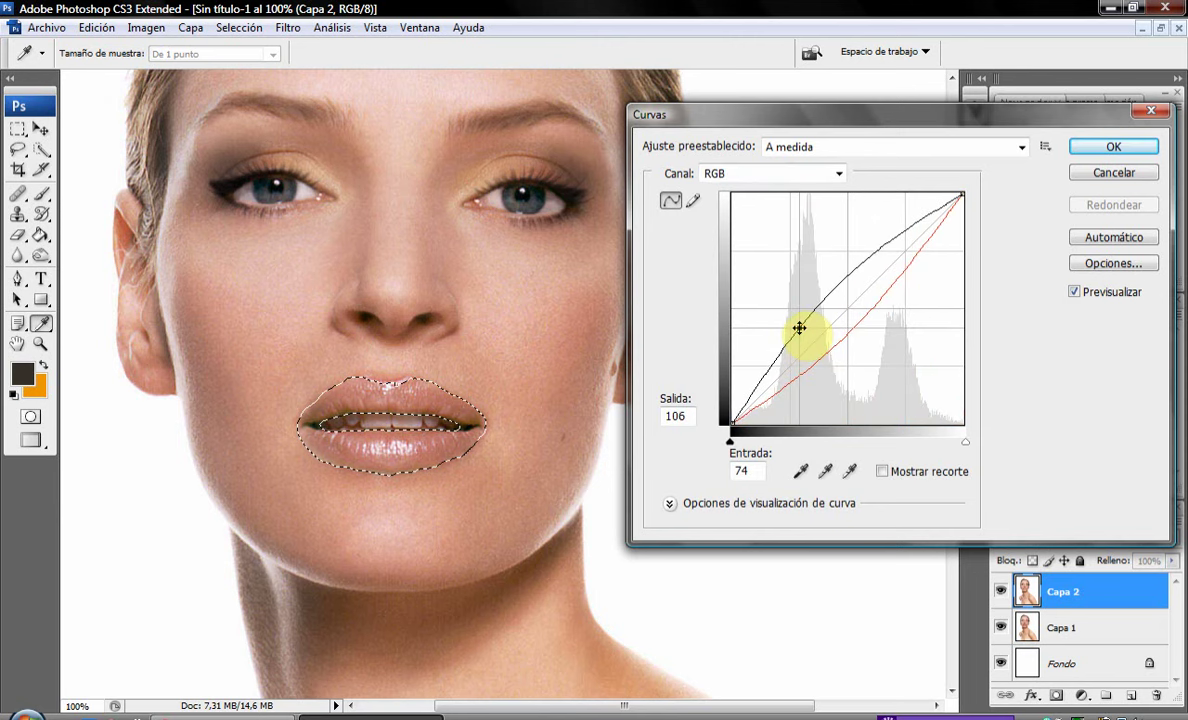
{"action": "left_click_drag", "start_coordinate": [799, 328], "coordinate": [798, 326]}
{"action": "left_click", "coordinate": [1092, 148]}
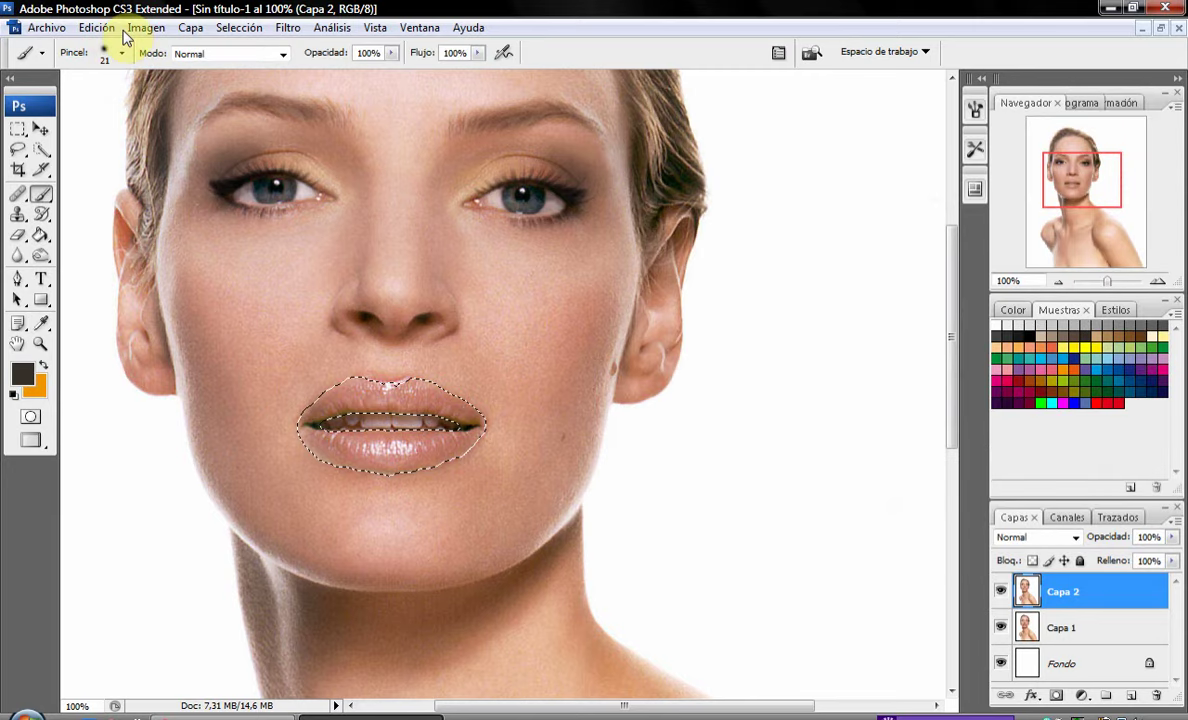
Deselect the lips and zoom to 100% on the mouth to check.
{"action": "left_click", "coordinate": [239, 27]}
{"action": "left_click", "coordinate": [245, 64]}
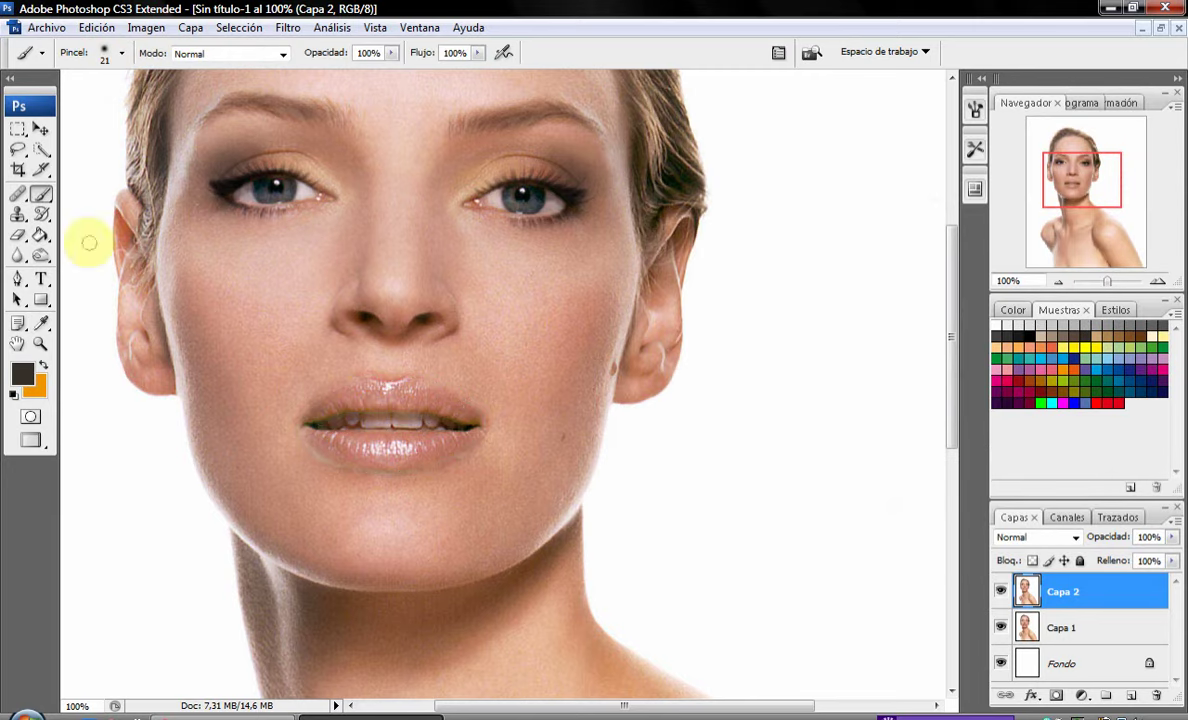
{"action": "left_click", "coordinate": [41, 341]}
{"action": "left_click", "coordinate": [429, 52]}
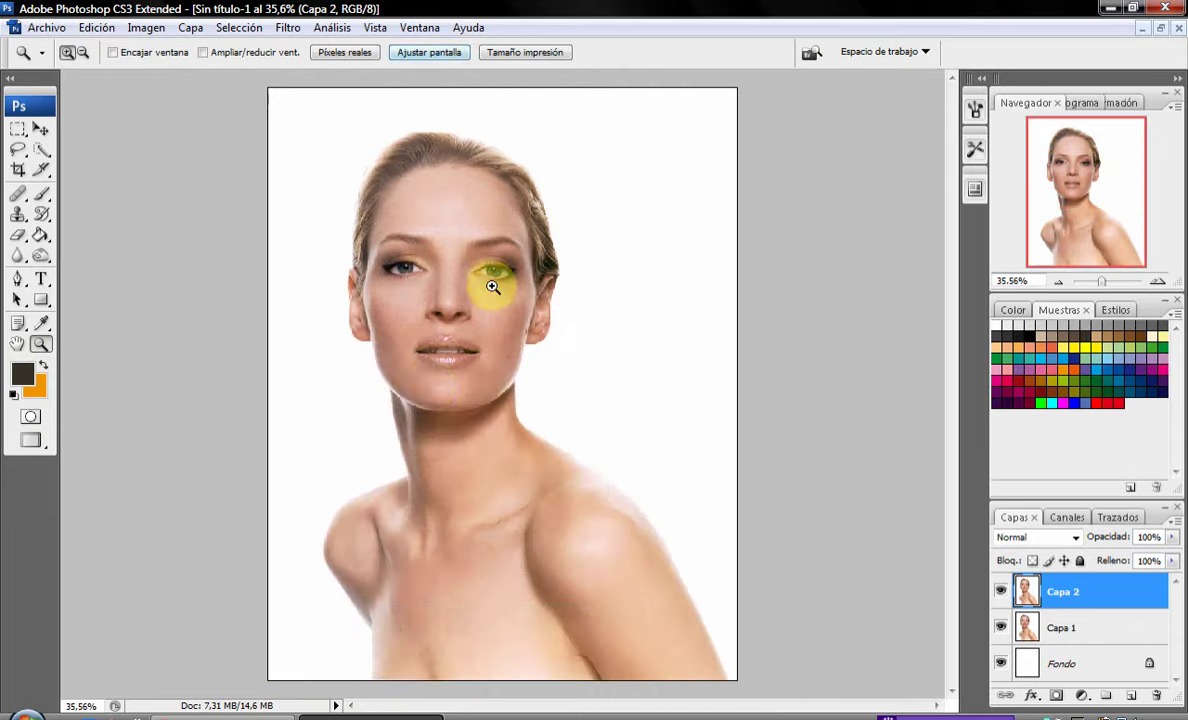
{"action": "left_click", "coordinate": [431, 385]}
{"action": "left_click", "coordinate": [430, 358]}
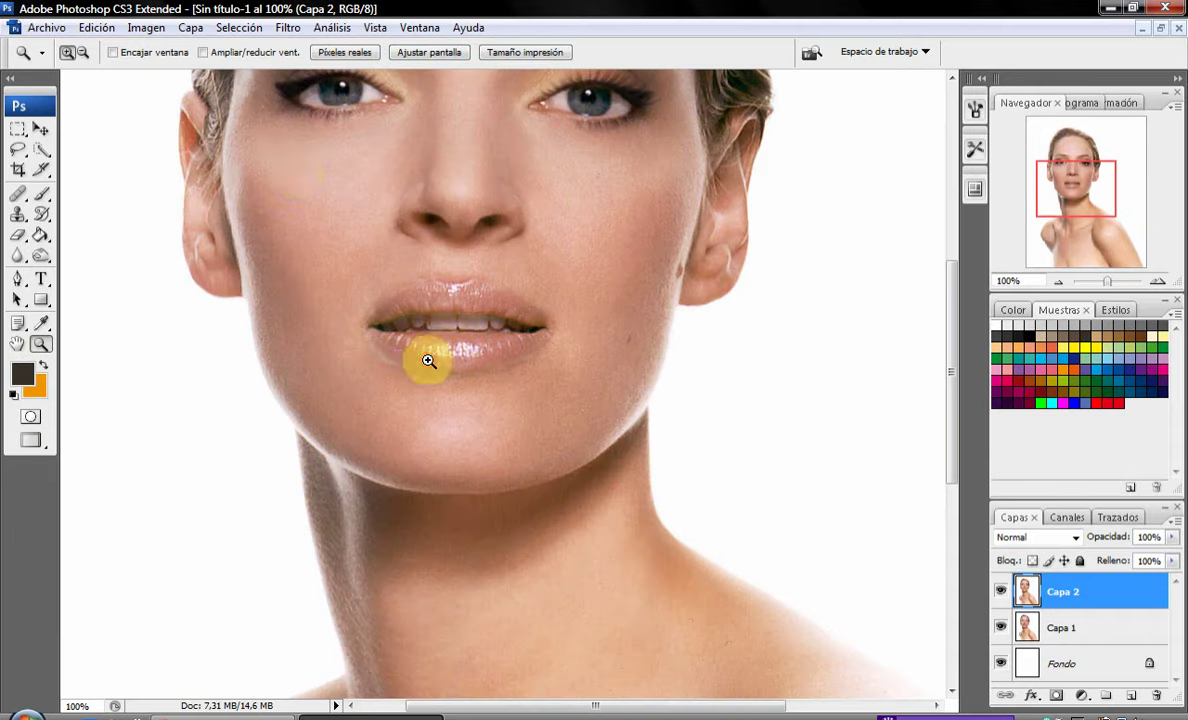
Step backward twice to restore the lip selection and undo the colour change.
{"action": "left_click", "coordinate": [97, 27]}
{"action": "left_click", "coordinate": [122, 83]}
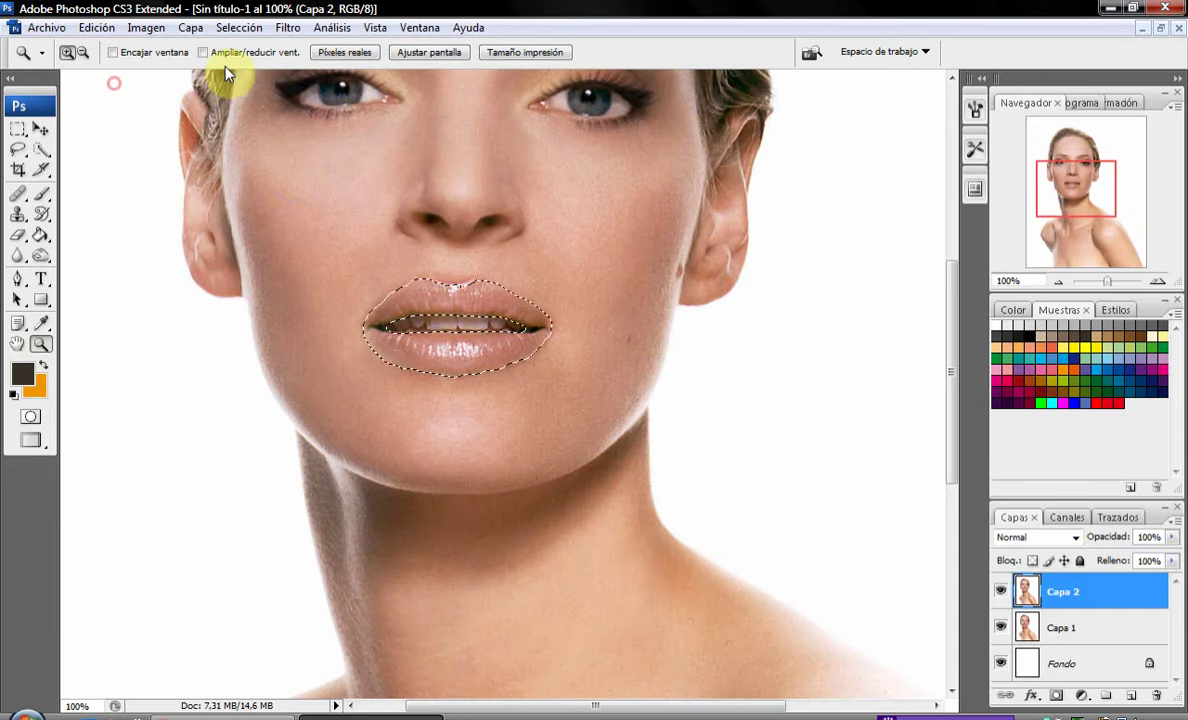
{"action": "left_click", "coordinate": [95, 27]}
{"action": "left_click", "coordinate": [146, 87]}
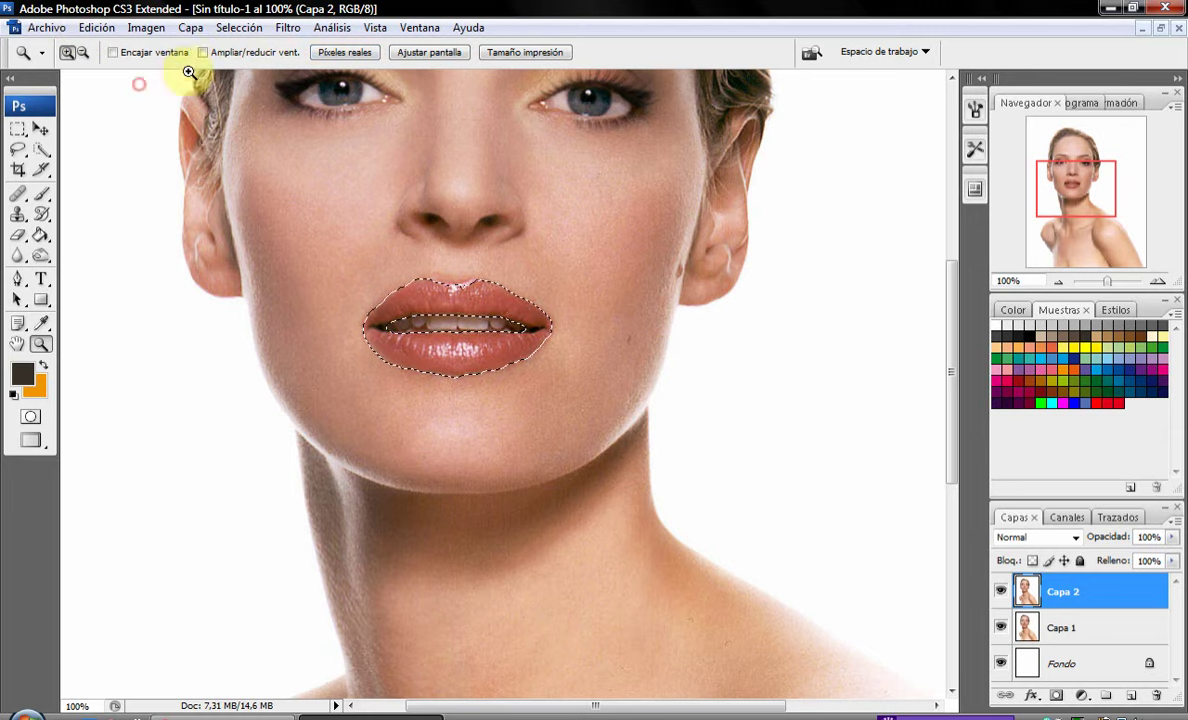
Reapply Curves (Ctrl+M), bowing the RGB curve upward to lighten the lips to peach.
{"action": "left_click", "coordinate": [159, 32]}
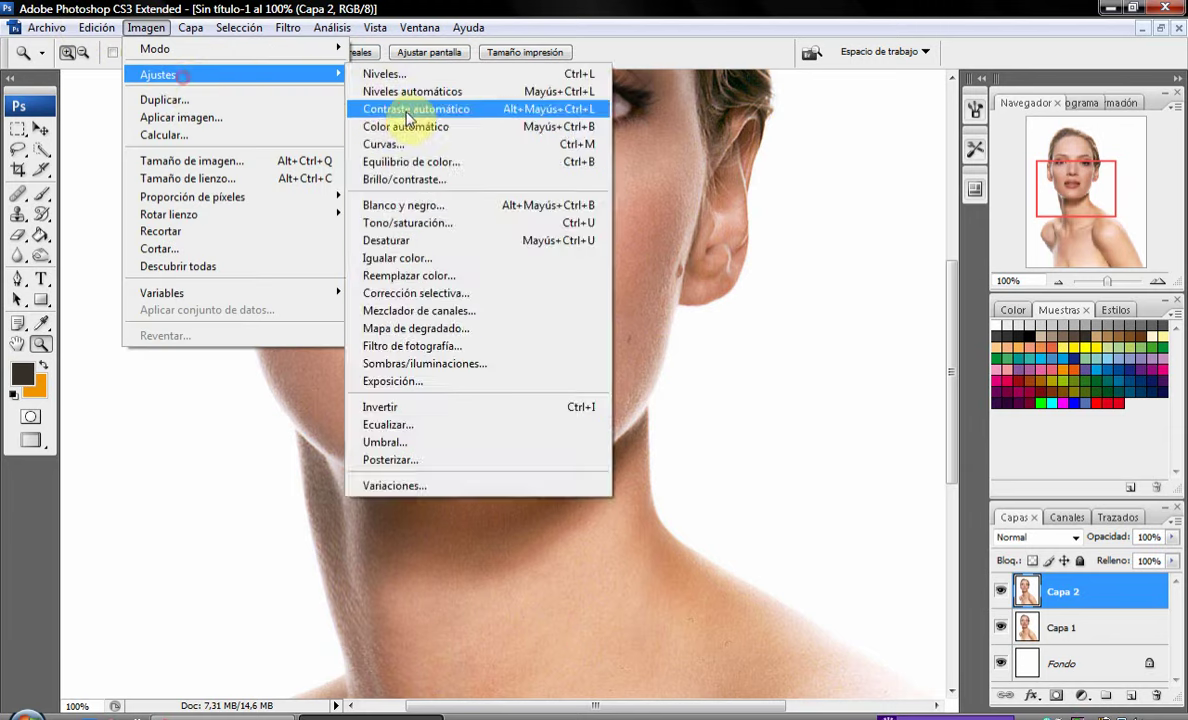
{"action": "left_click", "coordinate": [416, 141]}
{"action": "key", "text": "i"}
{"action": "key", "text": "ctrl+m"}
{"action": "mouse_move", "coordinate": [866, 300]}
{"action": "left_mouse_down"}
{"action": "mouse_move", "coordinate": [851, 289]}
{"action": "mouse_move", "coordinate": [857, 316]}
{"action": "mouse_move", "coordinate": [840, 298]}
{"action": "left_mouse_up"}
{"action": "left_click", "coordinate": [806, 174]}
{"action": "left_click", "coordinate": [785, 197]}
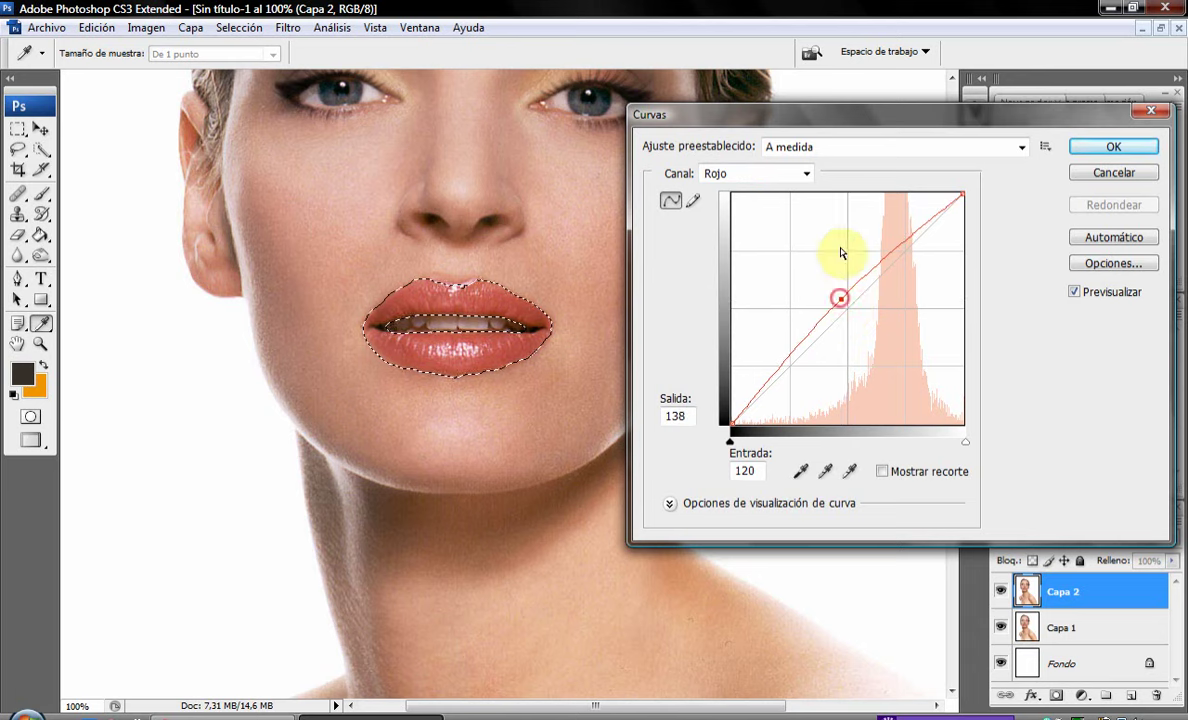
{"action": "left_click", "coordinate": [804, 173]}
{"action": "left_click", "coordinate": [785, 191]}
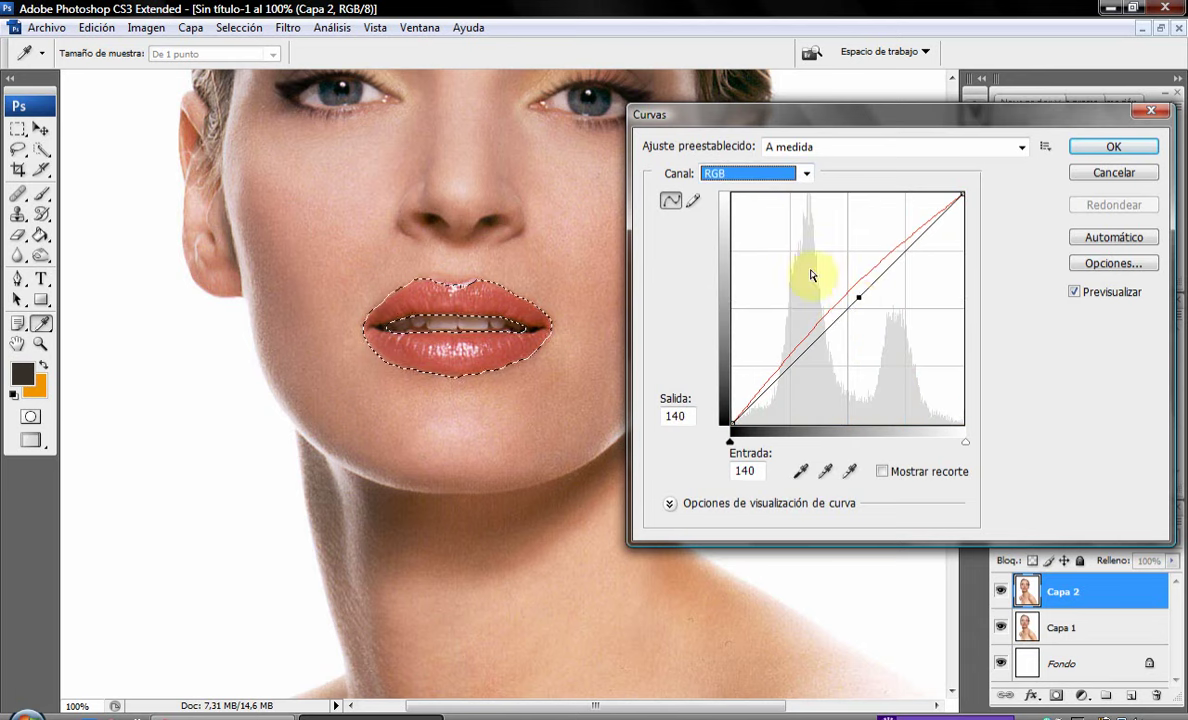
{"action": "left_click_drag", "start_coordinate": [858, 300], "coordinate": [843, 286]}
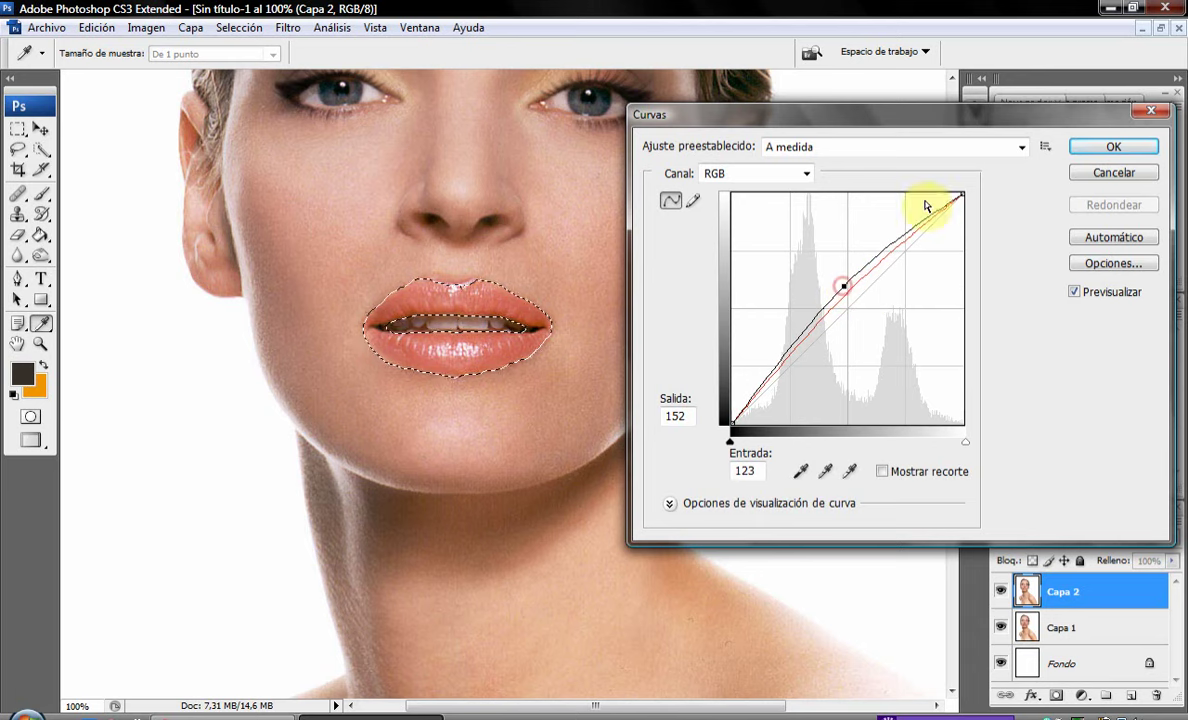
{"action": "left_click", "coordinate": [1095, 147]}
Deselect the lips and zoom to 100% centred on the mouth.
{"action": "key", "text": "z"}
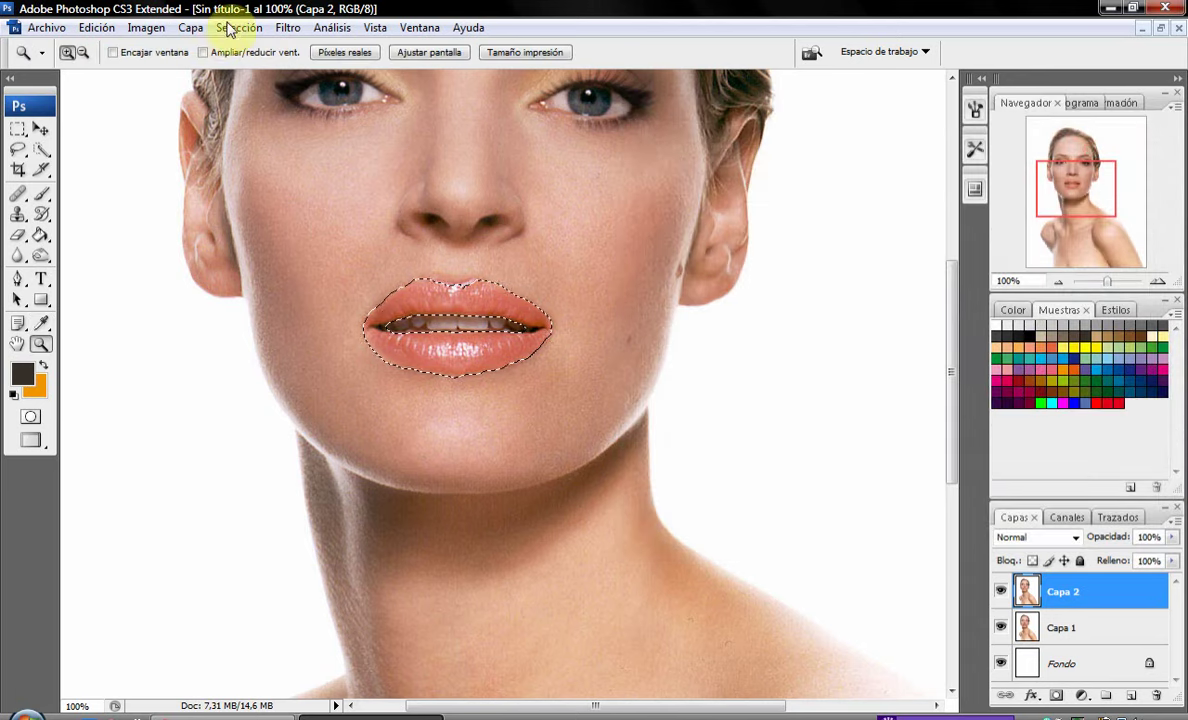
{"action": "left_click", "coordinate": [238, 27]}
{"action": "left_click", "coordinate": [262, 66]}
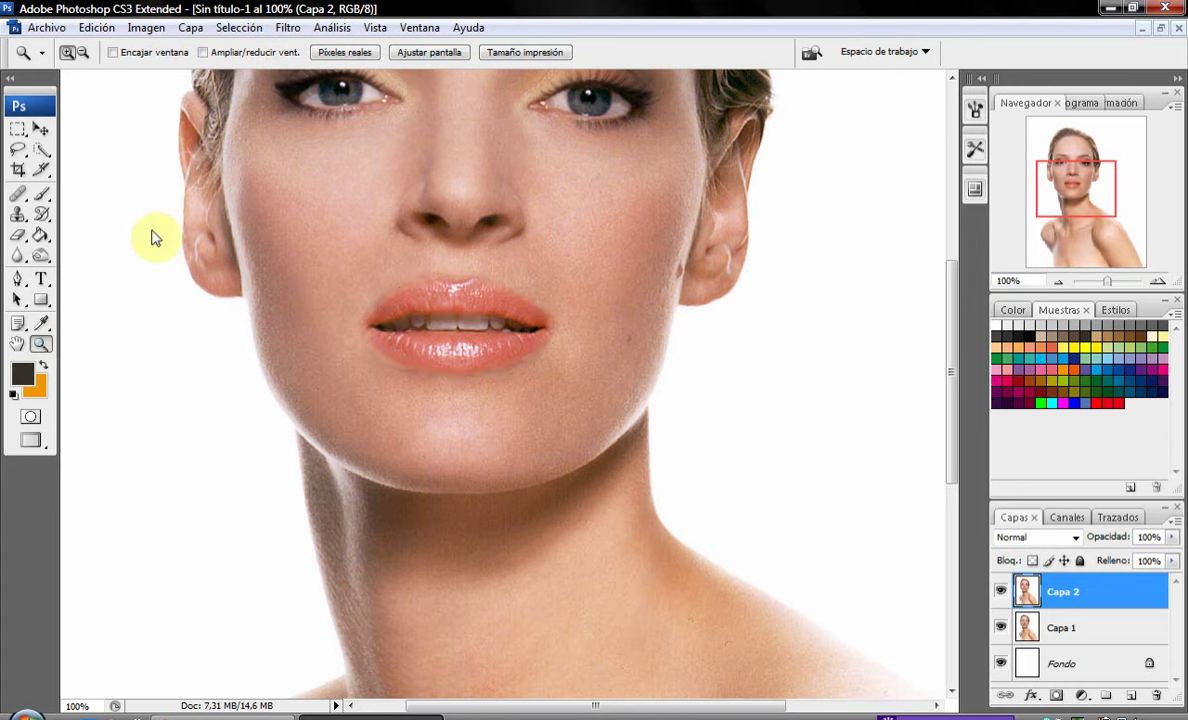
{"action": "left_click", "coordinate": [422, 58]}
{"action": "left_click", "coordinate": [455, 358]}
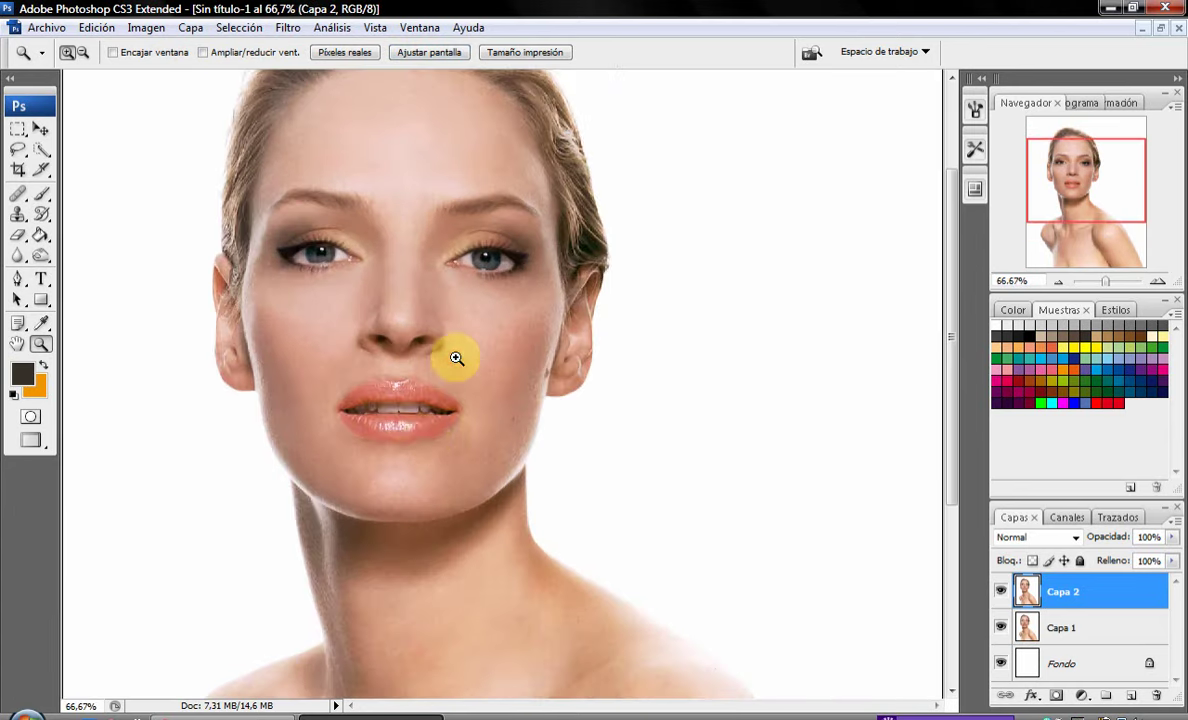
{"action": "left_click", "coordinate": [424, 437]}
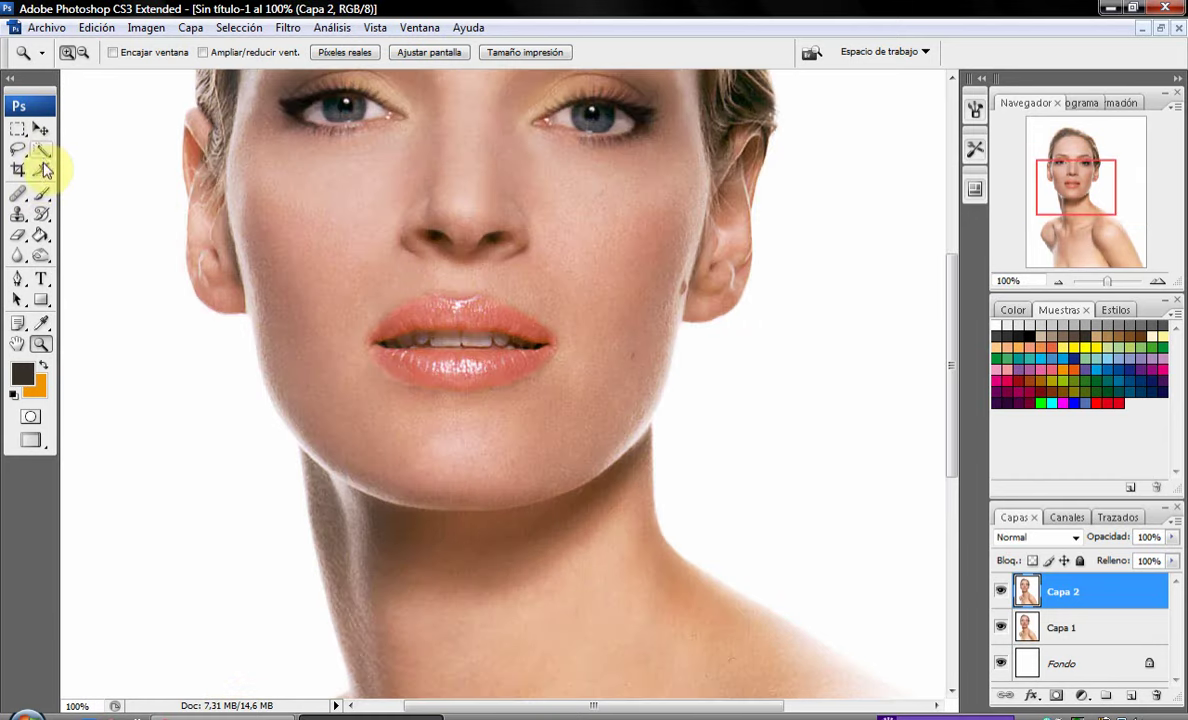
Heal small marks on the lower lip, below it and at the mouth corners.
{"action": "left_click", "coordinate": [41, 195]}
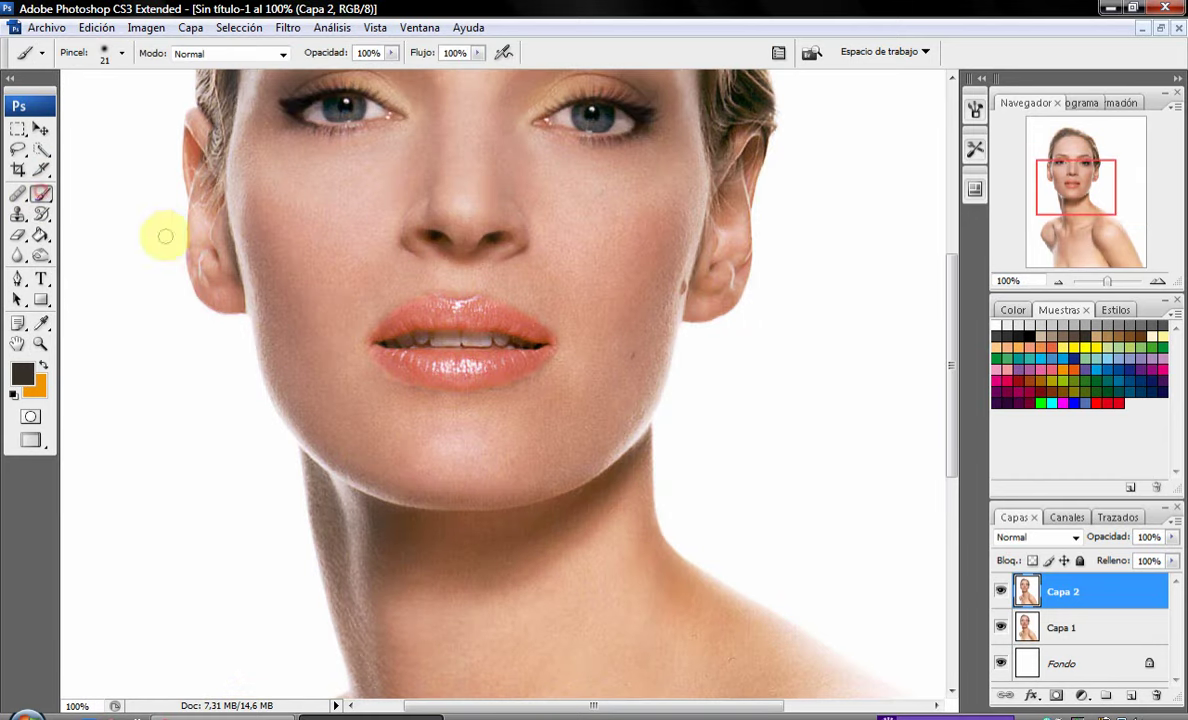
{"action": "left_click", "coordinate": [17, 193]}
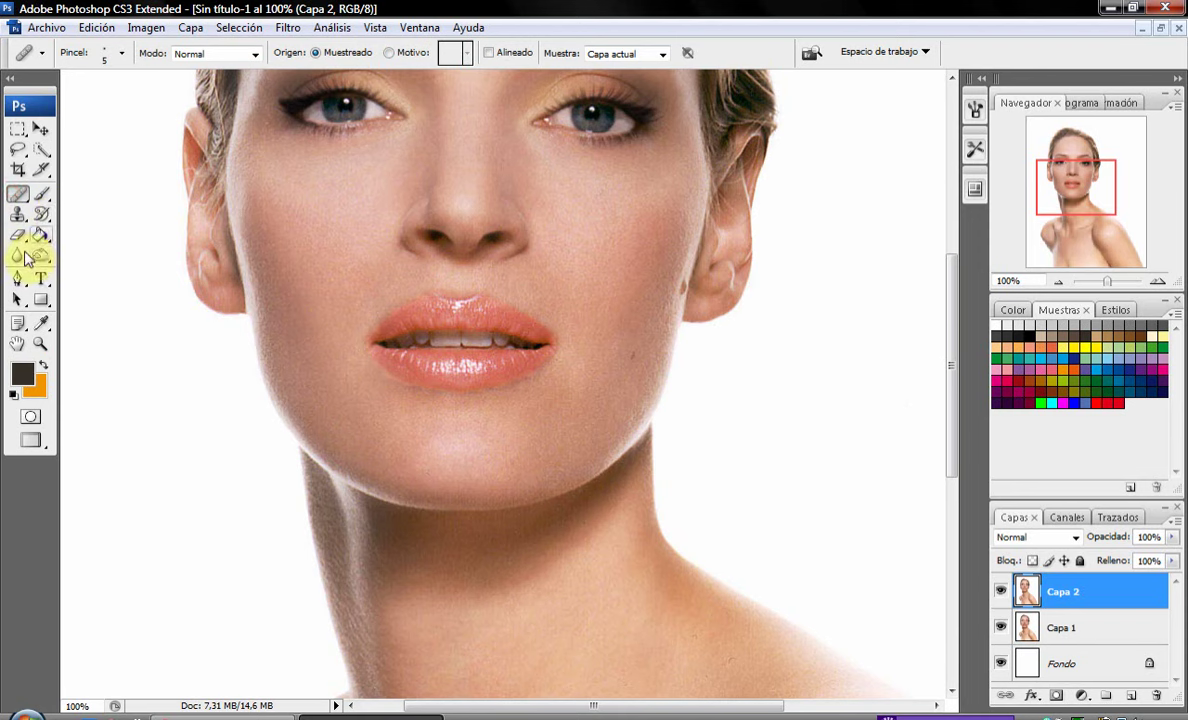
{"action": "left_click", "coordinate": [397, 381], "text": "alt"}
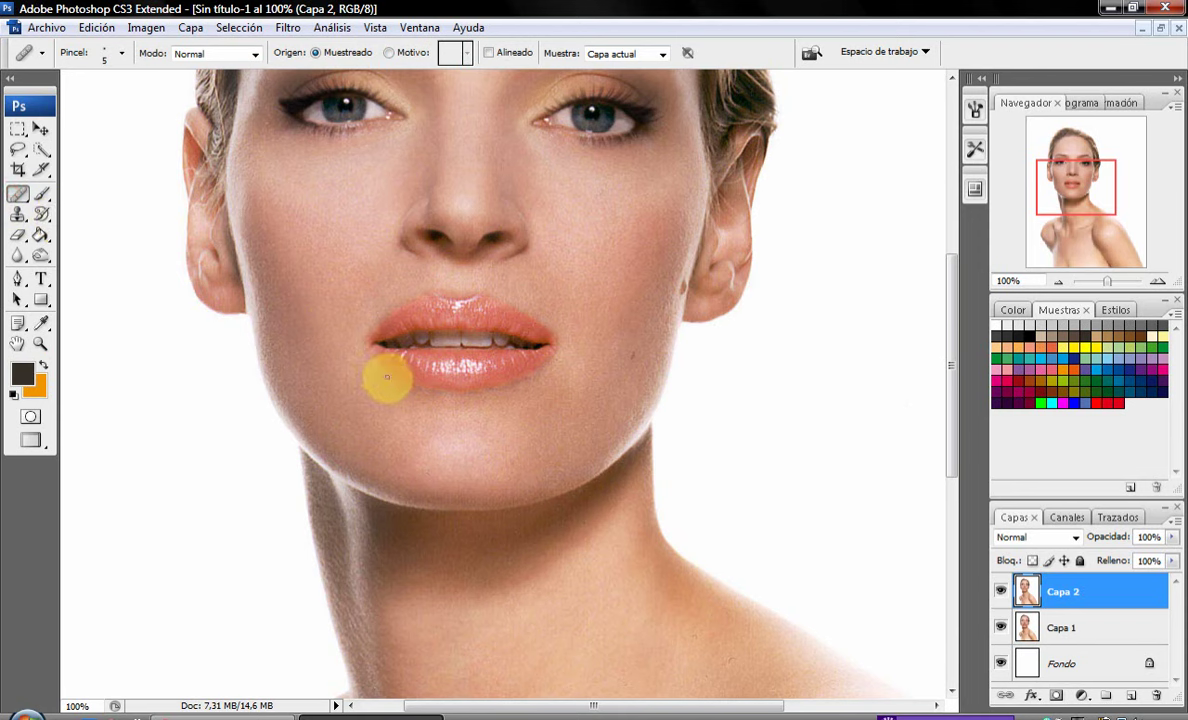
{"action": "left_click", "coordinate": [523, 326]}
{"action": "left_click", "coordinate": [493, 388]}
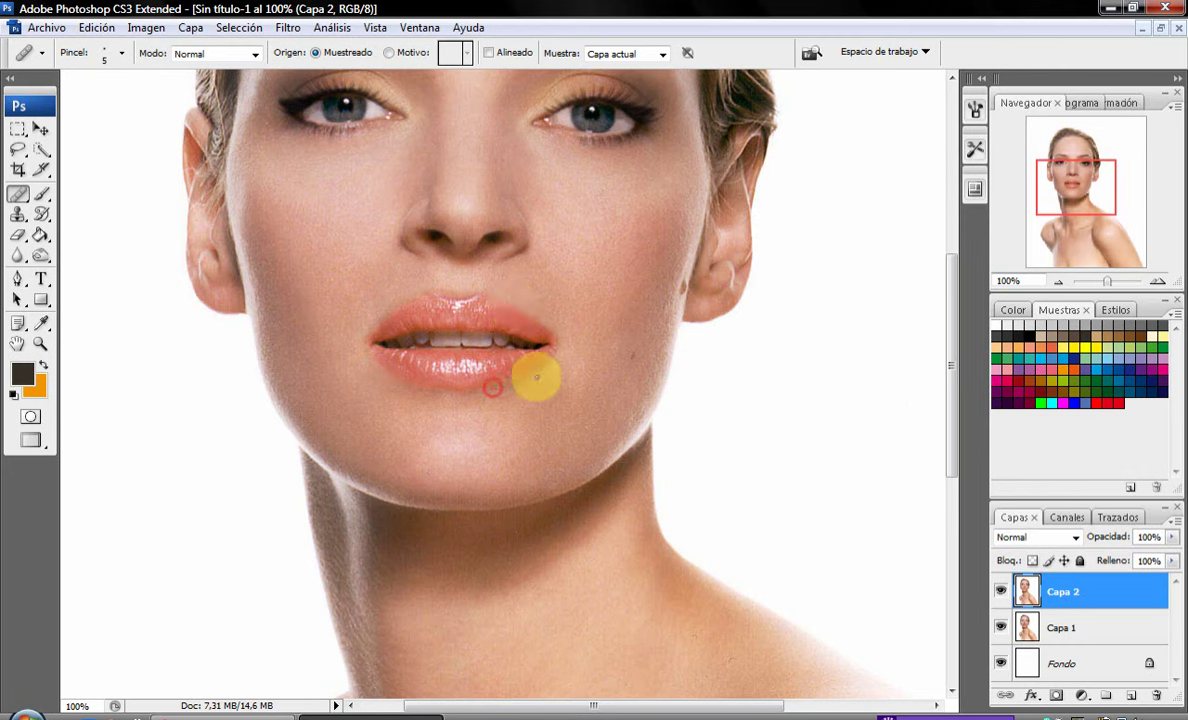
{"action": "left_click_drag", "start_coordinate": [549, 357], "coordinate": [561, 350]}
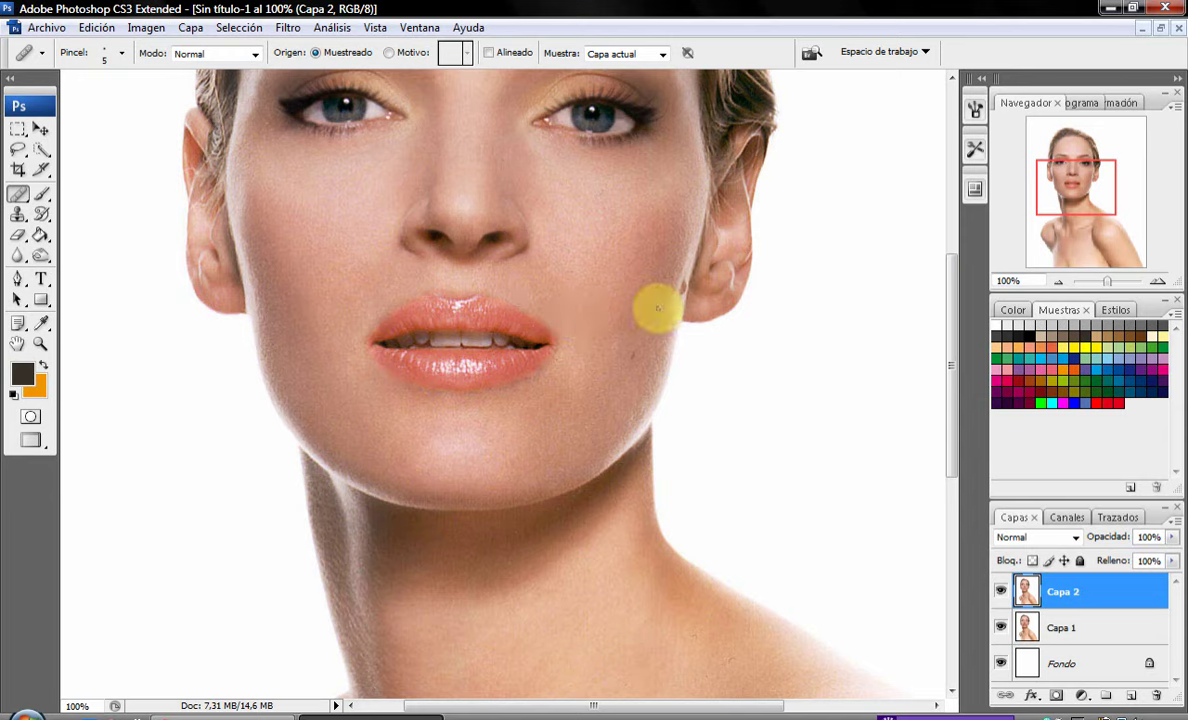
Fit the image, toggle Capa 2 to compare, and zoom in on the face.
{"action": "left_click", "coordinate": [42, 343]}
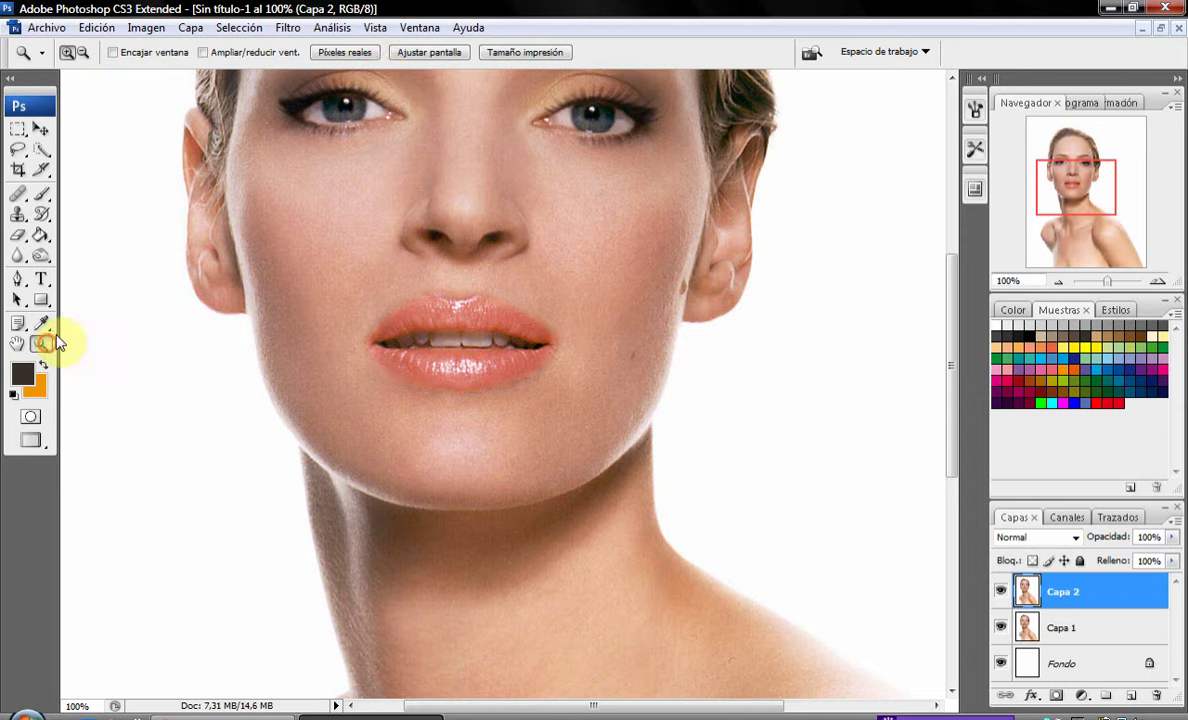
{"action": "left_click", "coordinate": [425, 54]}
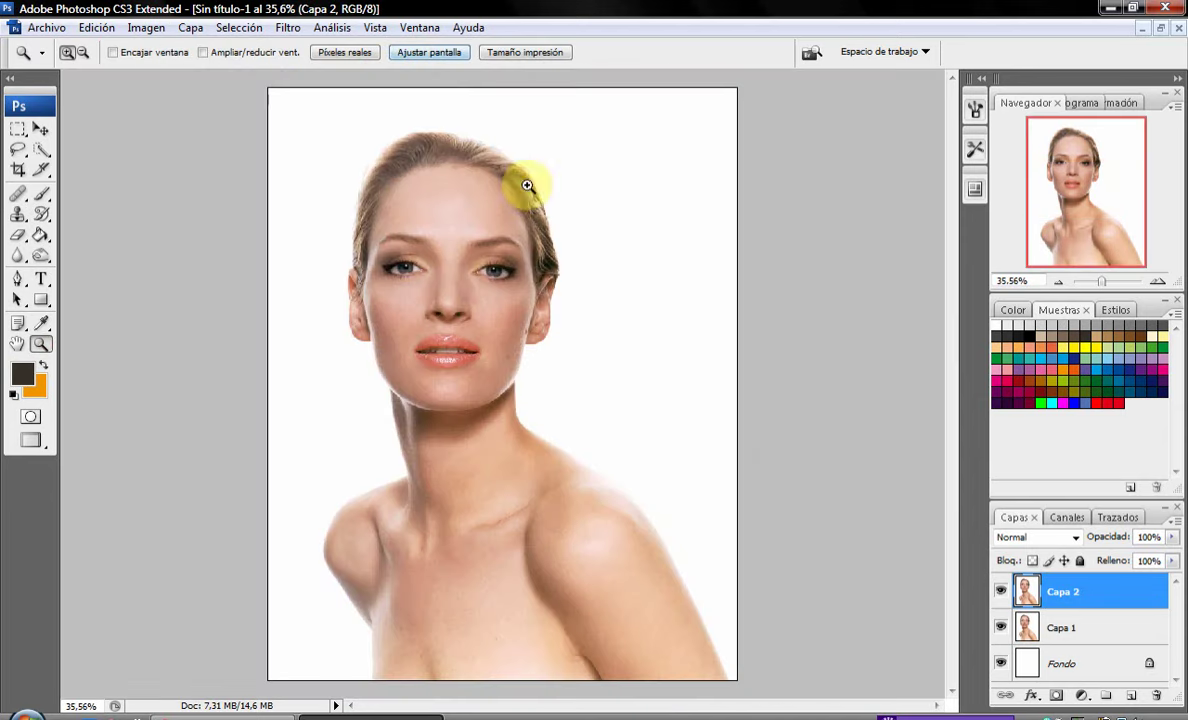
{"action": "left_click", "coordinate": [1002, 592]}
{"action": "left_click", "coordinate": [1002, 592]}
{"action": "left_click", "coordinate": [1002, 592]}
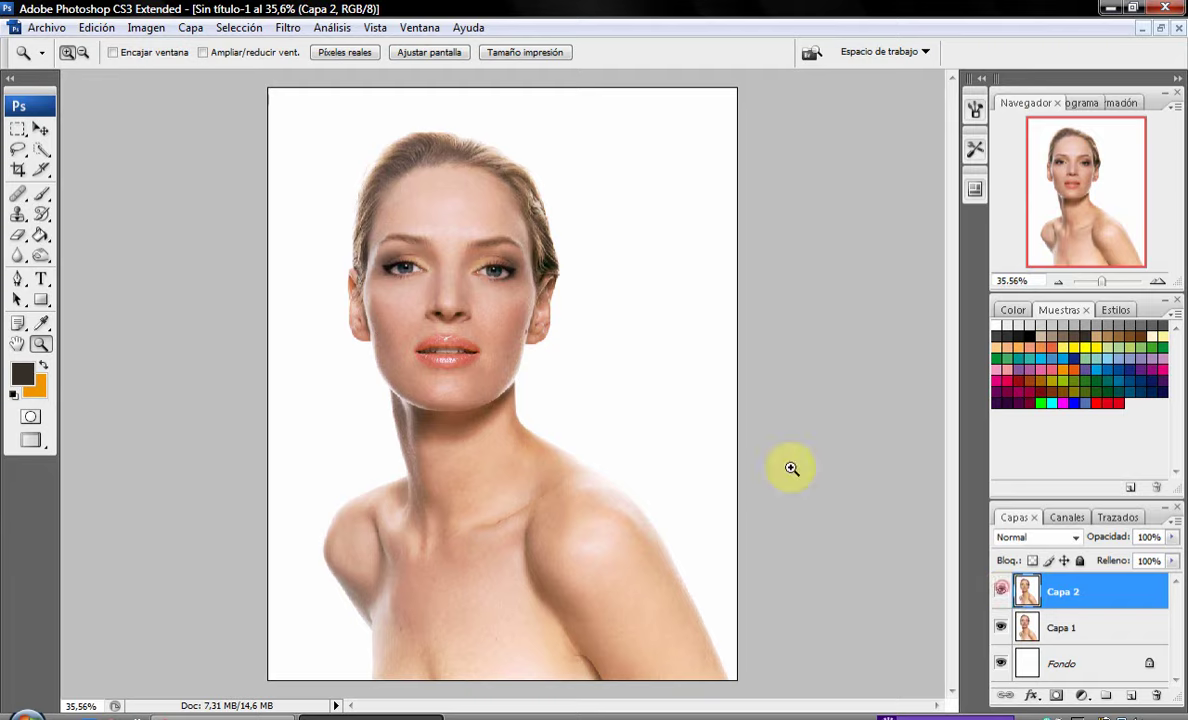
{"action": "left_click", "coordinate": [483, 383]}
{"action": "scroll", "coordinate": [483, 383], "scroll_direction": "up", "scroll_amount": 3}
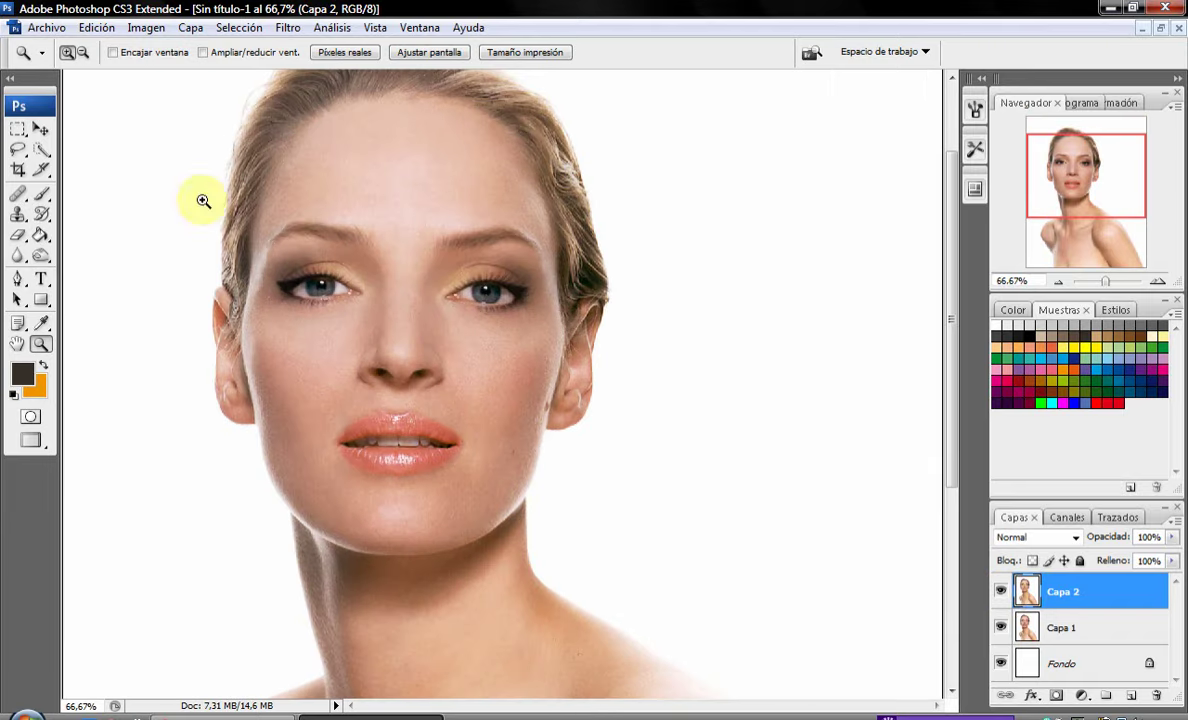
Pick brown with a soft brush and paint a patch on the left cheek.
{"action": "left_click", "coordinate": [43, 195]}
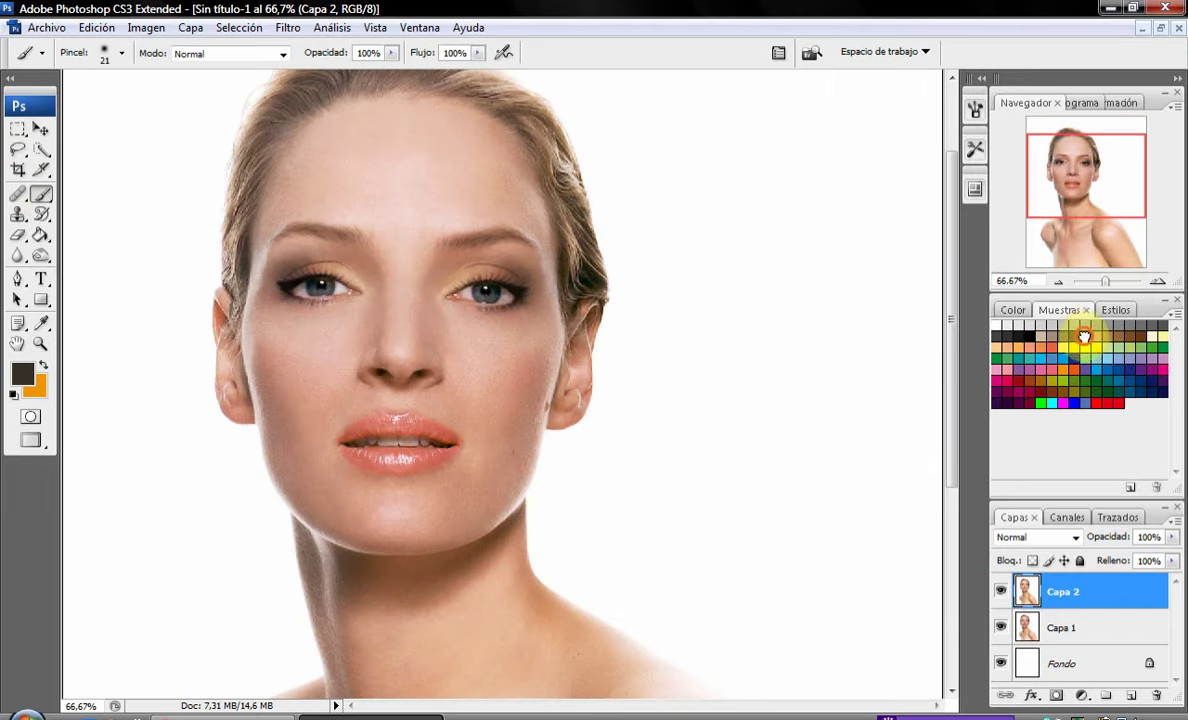
{"action": "left_click", "coordinate": [1084, 337]}
{"action": "right_click", "coordinate": [570, 477]}
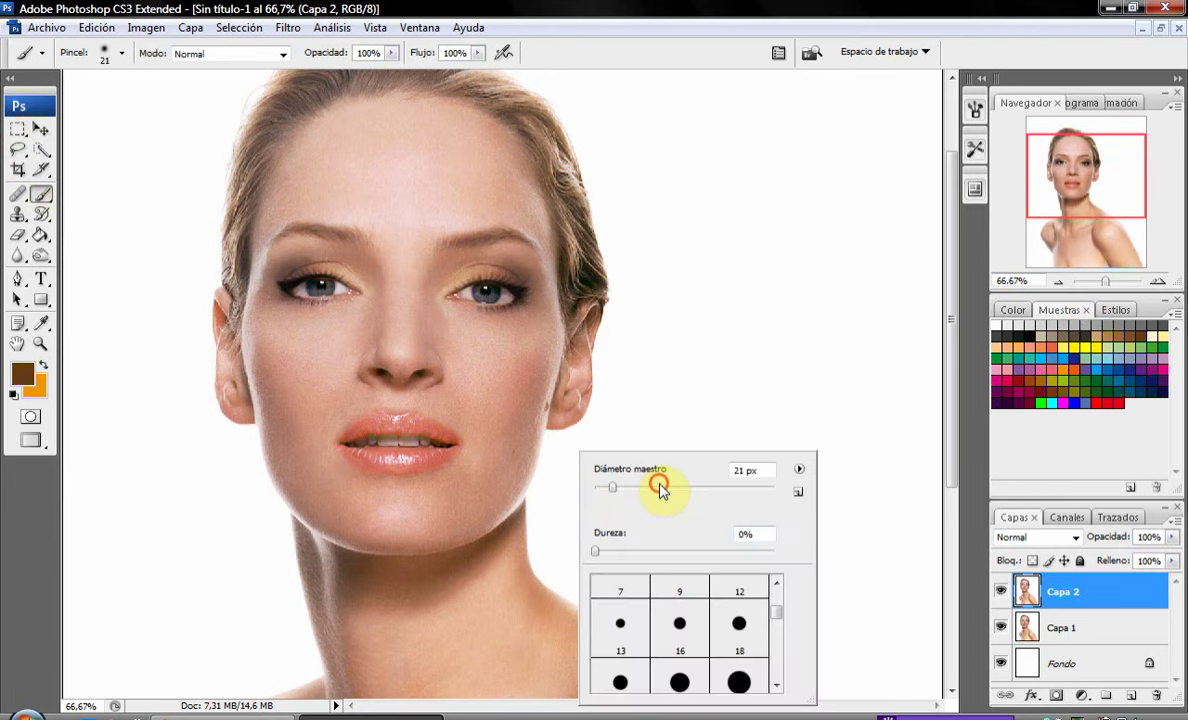
{"action": "left_click_drag", "start_coordinate": [265, 397], "coordinate": [285, 412]}
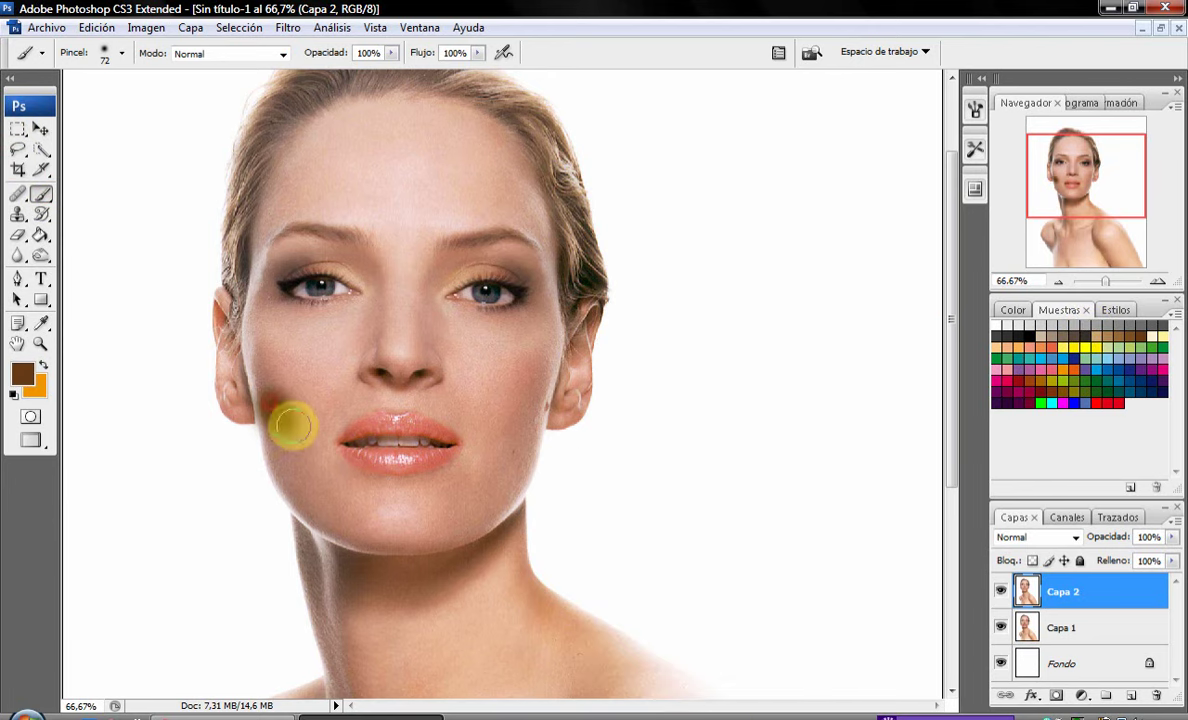
Undo the brown patch and repaint the cheeks at 1% brush opacity.
{"action": "left_click", "coordinate": [104, 28]}
{"action": "left_click", "coordinate": [90, 80]}
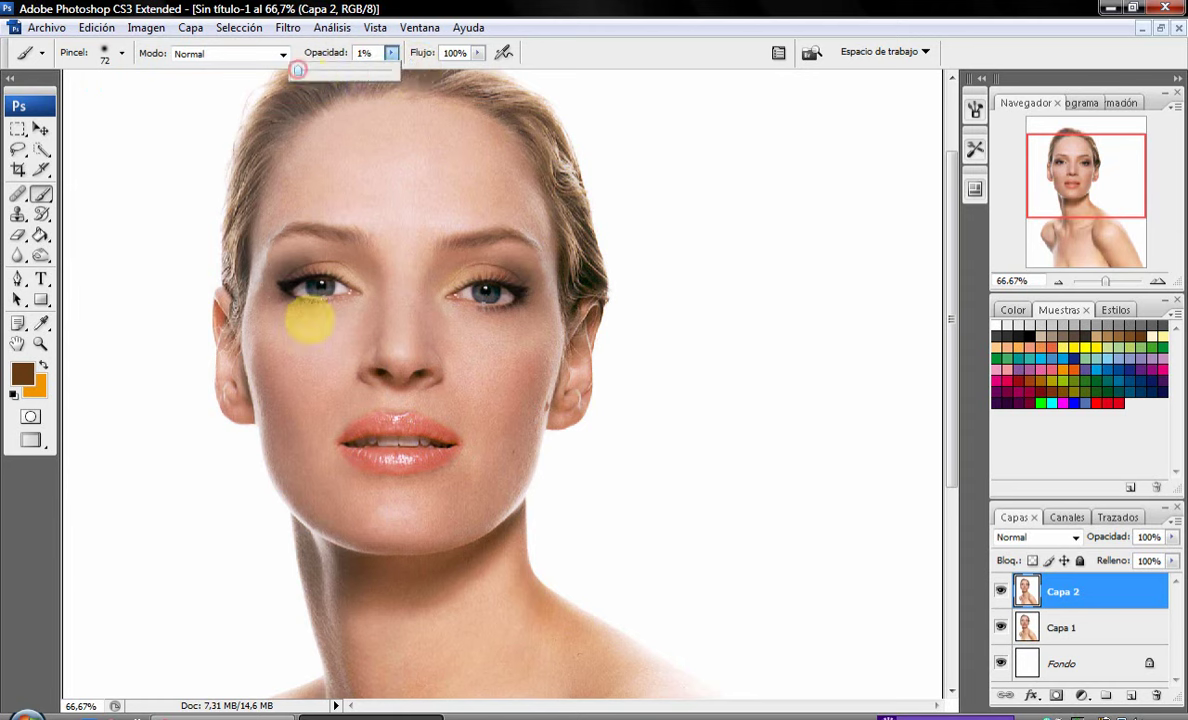
{"action": "left_click", "coordinate": [258, 388]}
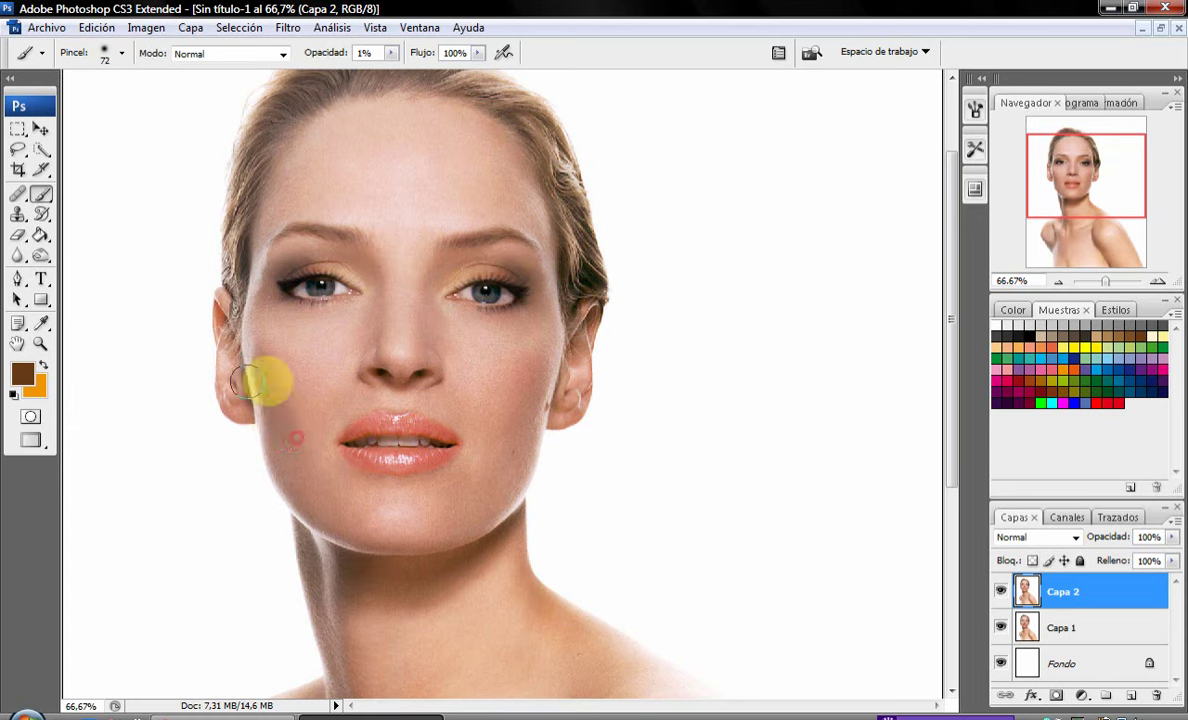
{"action": "mouse_move", "coordinate": [510, 449]}
{"action": "left_mouse_down"}
{"action": "mouse_move", "coordinate": [563, 390]}
{"action": "mouse_move", "coordinate": [510, 445]}
{"action": "left_mouse_up"}
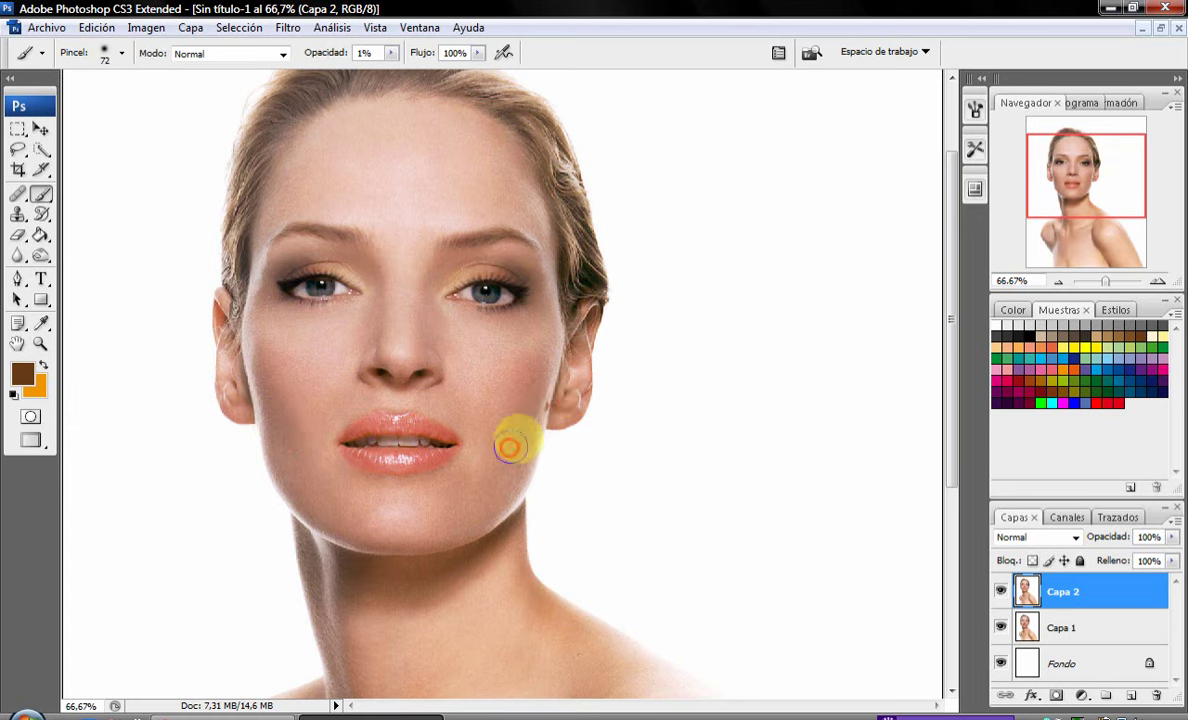
Build up faint salmon blush on the right and left cheeks.
{"action": "left_click", "coordinate": [1050, 347]}
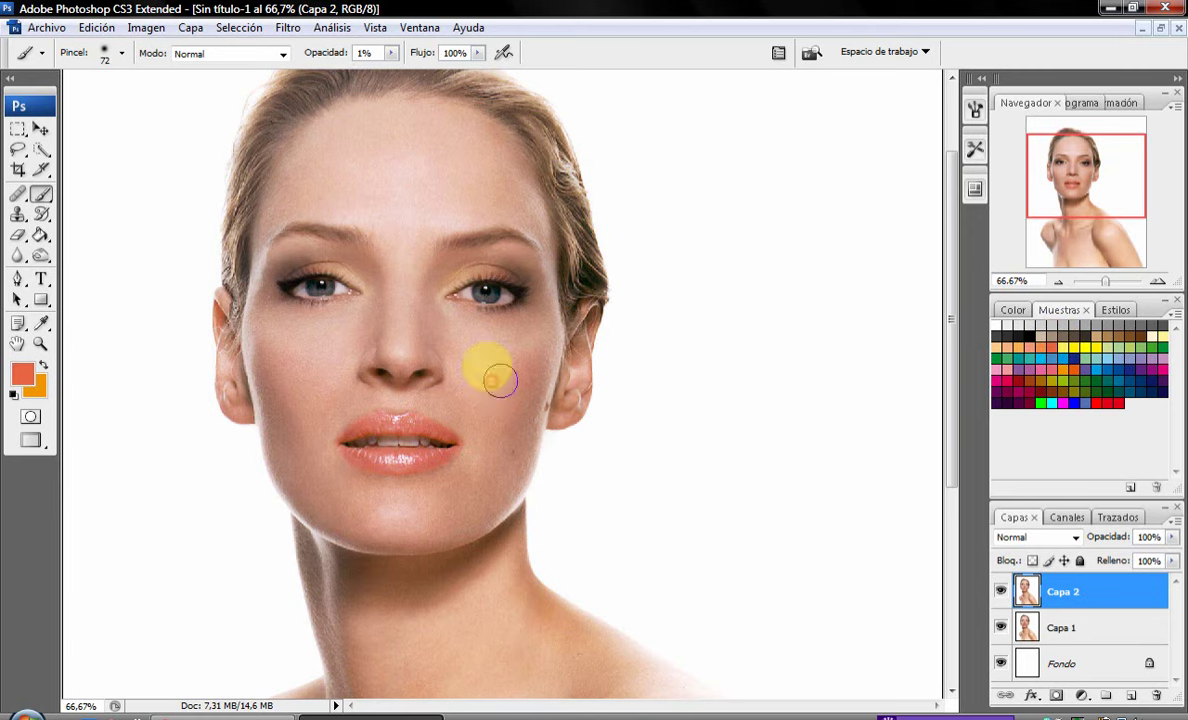
{"action": "left_click_drag", "start_coordinate": [512, 352], "coordinate": [493, 387]}
{"action": "left_click_drag", "start_coordinate": [485, 338], "coordinate": [531, 362]}
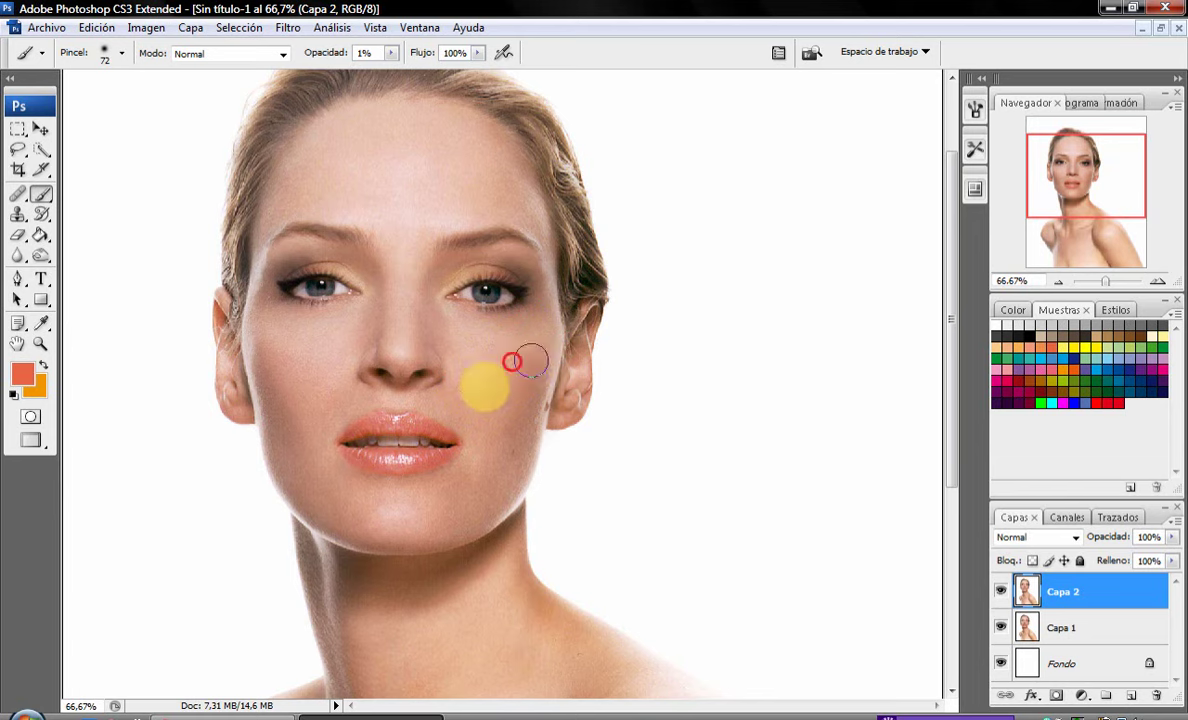
{"action": "mouse_move", "coordinate": [305, 397]}
{"action": "left_mouse_down"}
{"action": "mouse_move", "coordinate": [284, 357]}
{"action": "mouse_move", "coordinate": [294, 349]}
{"action": "mouse_move", "coordinate": [257, 331]}
{"action": "mouse_move", "coordinate": [300, 361]}
{"action": "mouse_move", "coordinate": [229, 339]}
{"action": "left_mouse_up"}
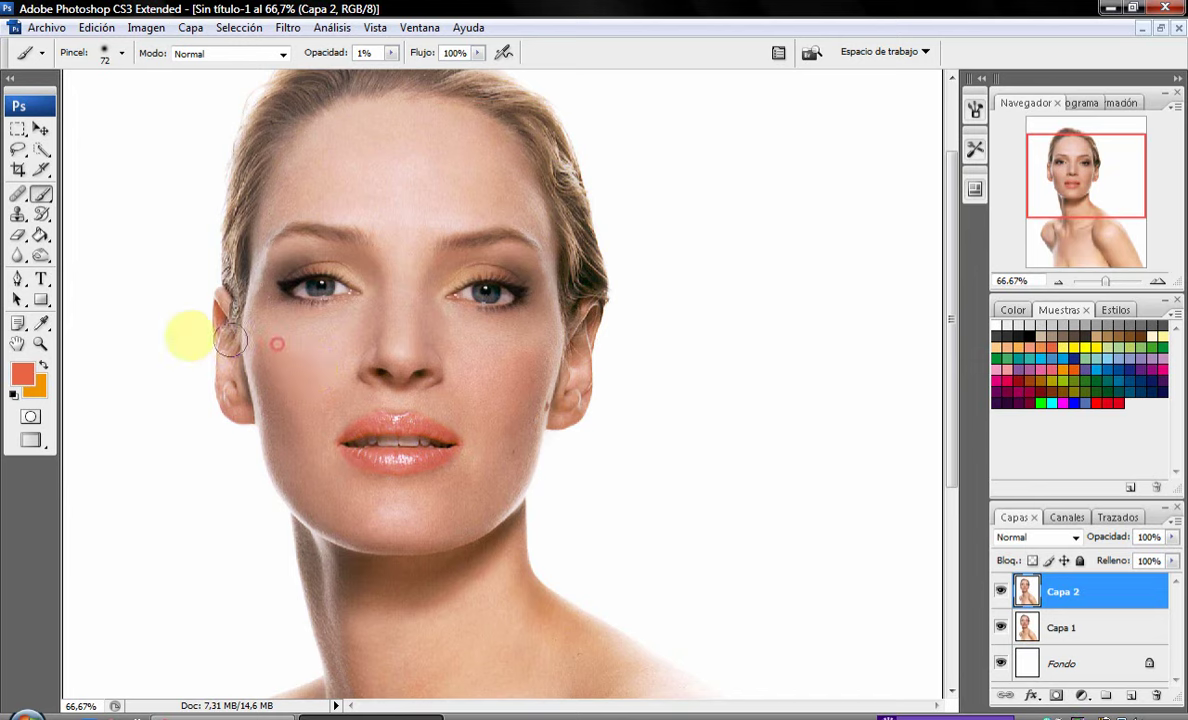
Fit the portrait on screen and toggle Capa 2 to compare the blush.
{"action": "left_click", "coordinate": [40, 344]}
{"action": "left_click", "coordinate": [406, 58]}
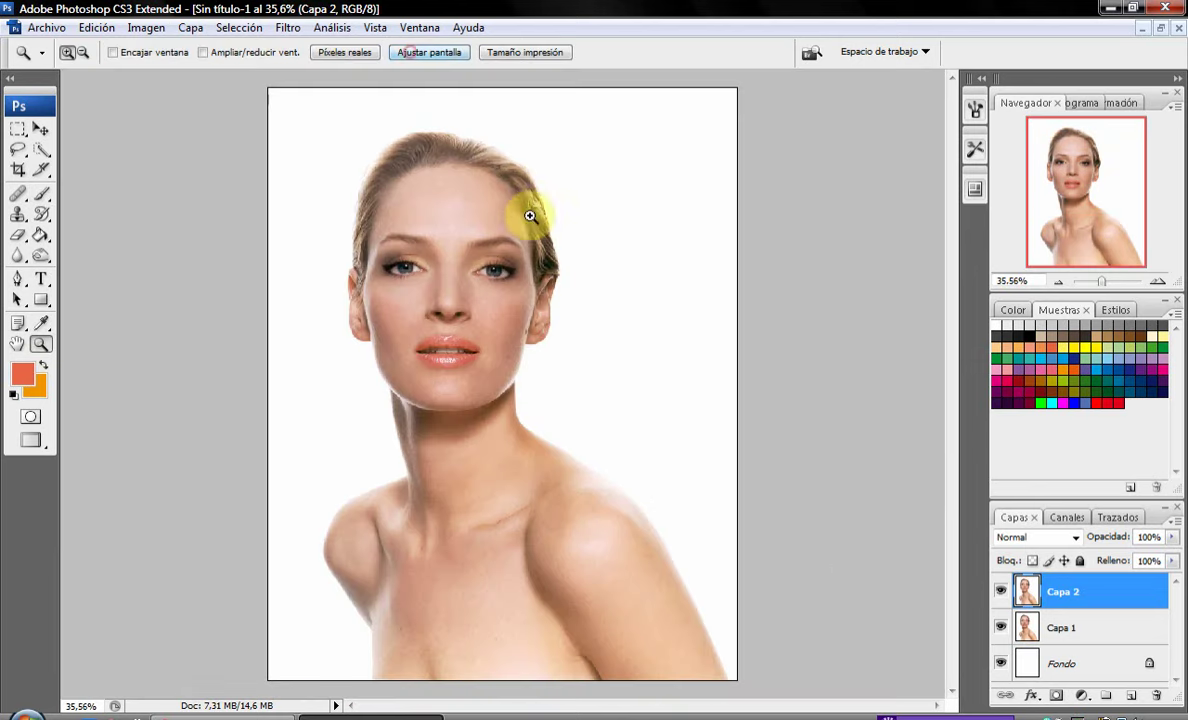
{"action": "left_click", "coordinate": [1002, 592]}
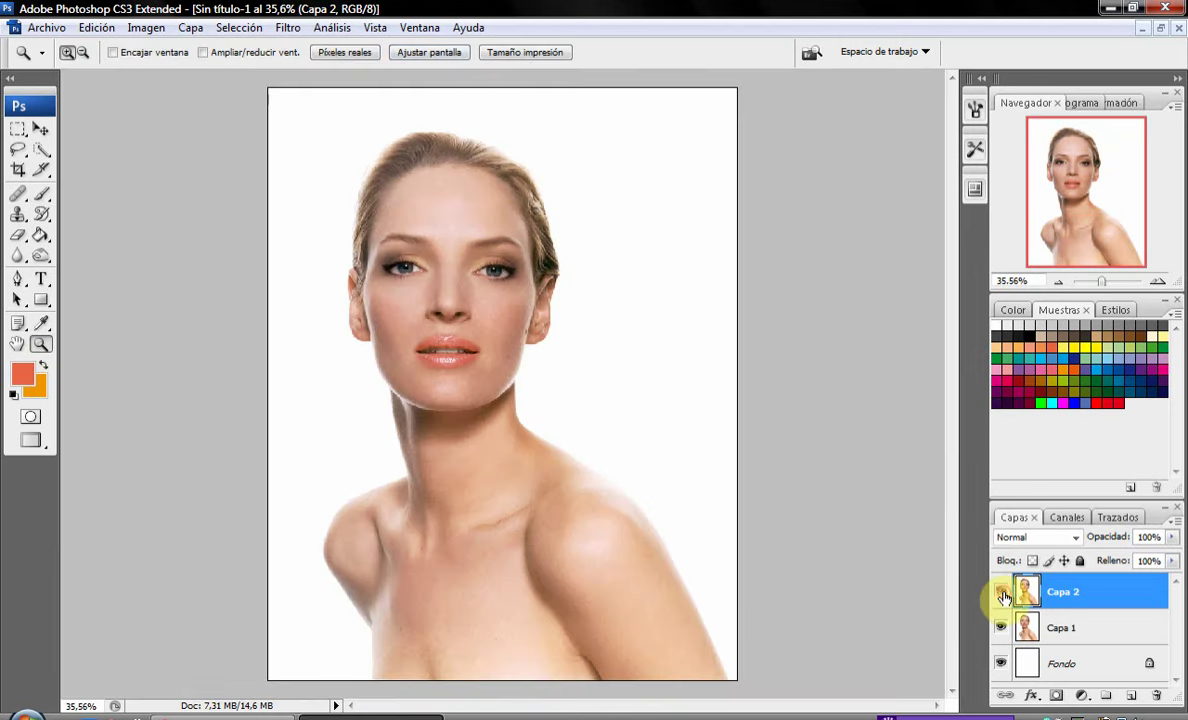
{"action": "left_click", "coordinate": [1001, 592]}
{"action": "right_click", "coordinate": [504, 433]}
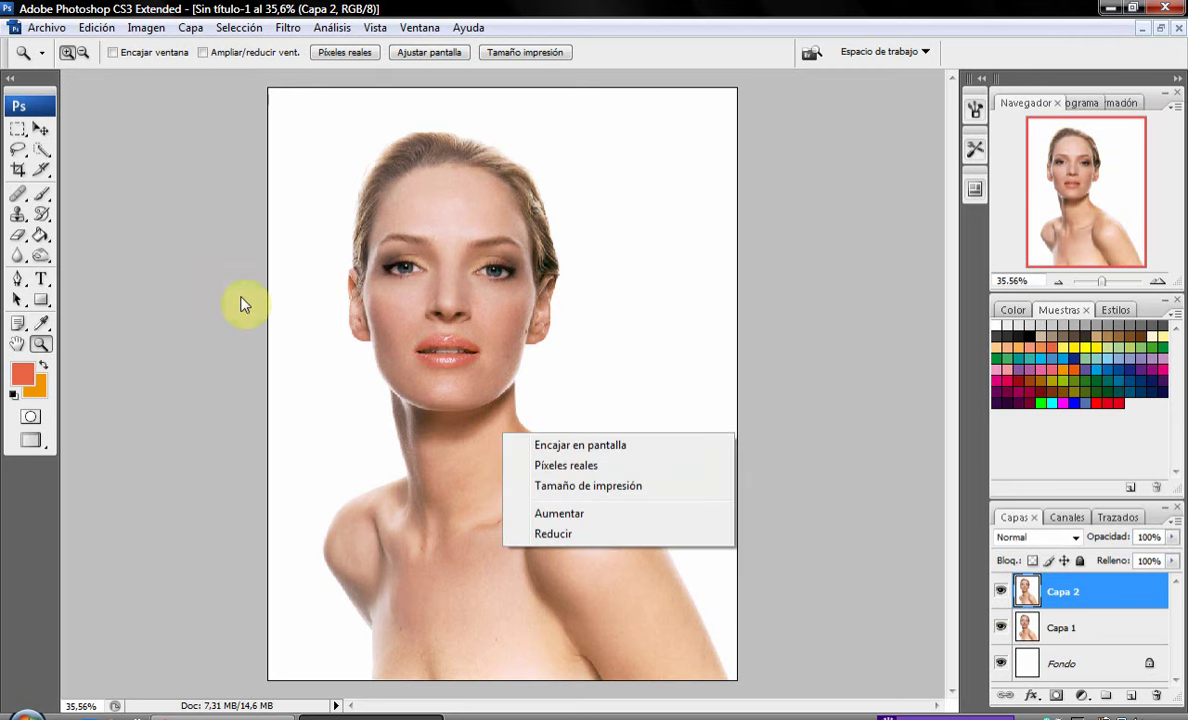
{"action": "left_click", "coordinate": [40, 193]}
With a 110 px brush, paint soft cream highlights on the chin and forehead.
{"action": "right_click", "coordinate": [441, 335]}
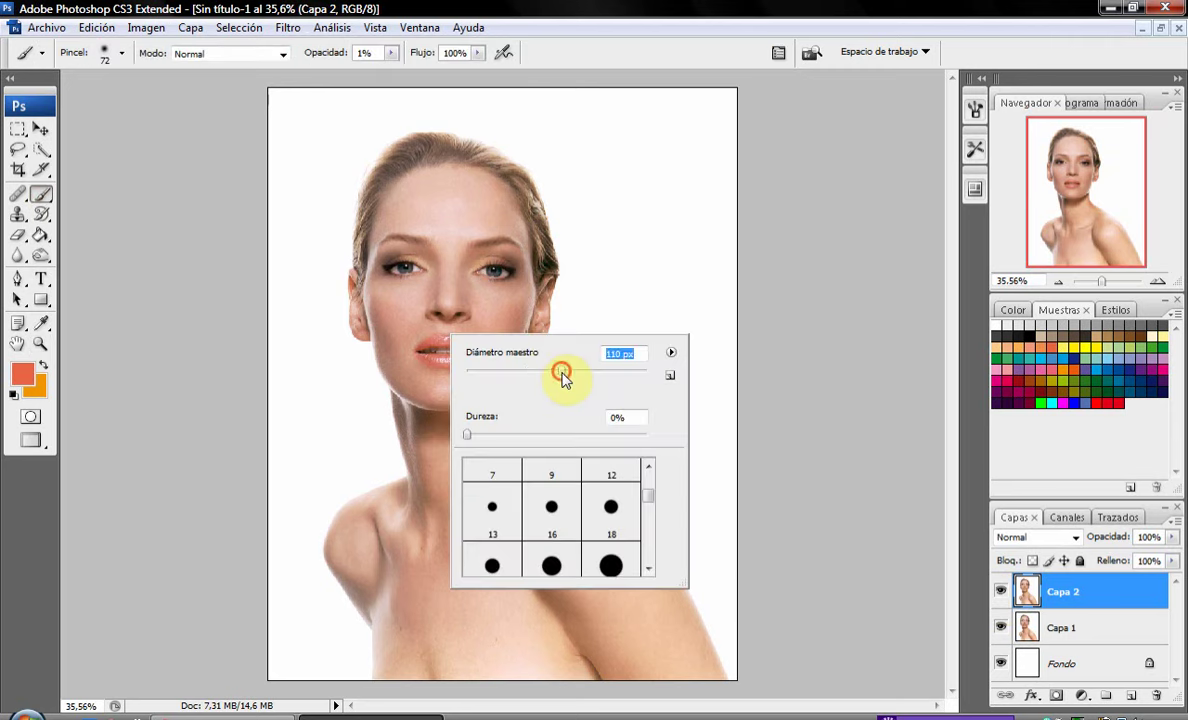
{"action": "left_click", "coordinate": [398, 304]}
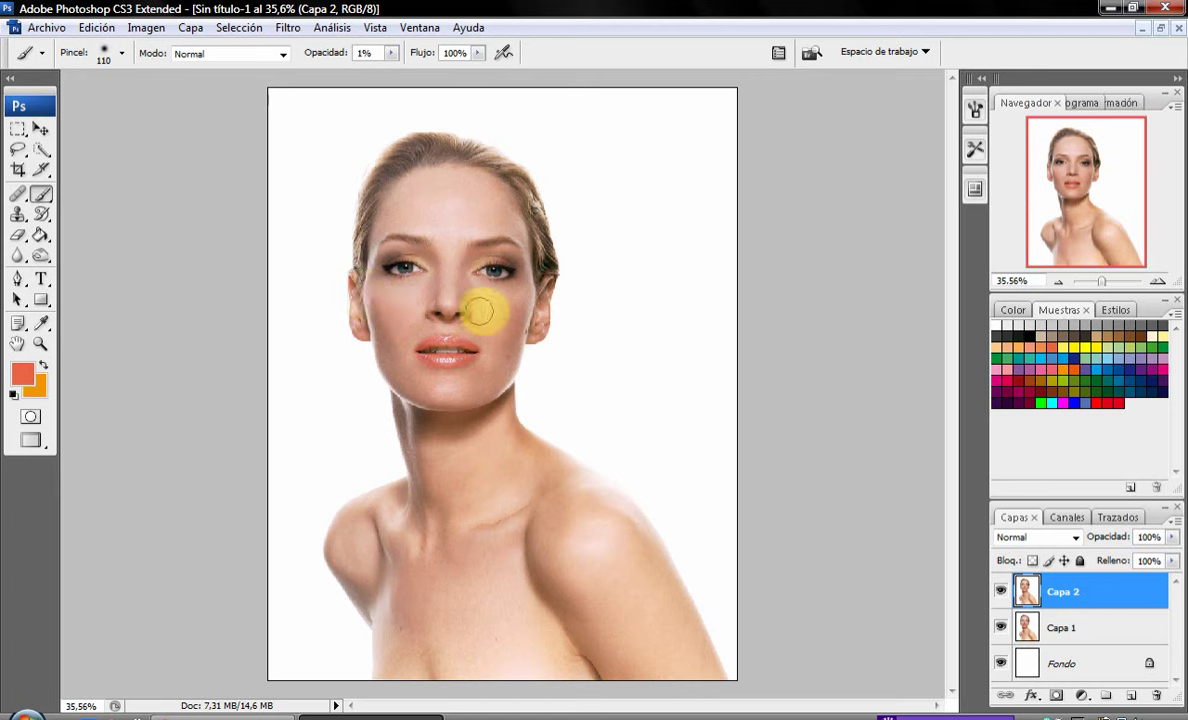
{"action": "left_click", "coordinate": [1080, 325]}
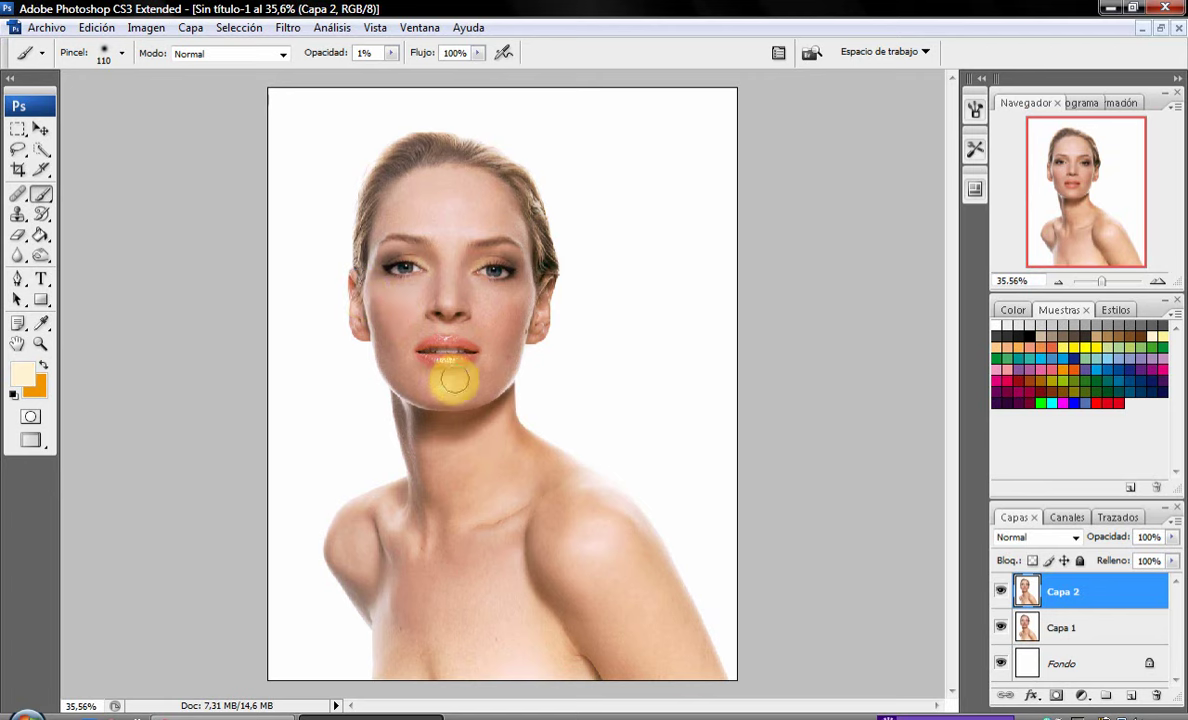
{"action": "mouse_move", "coordinate": [428, 393]}
{"action": "left_mouse_down"}
{"action": "mouse_move", "coordinate": [398, 322]}
{"action": "mouse_move", "coordinate": [385, 212]}
{"action": "mouse_move", "coordinate": [514, 202]}
{"action": "left_mouse_up"}
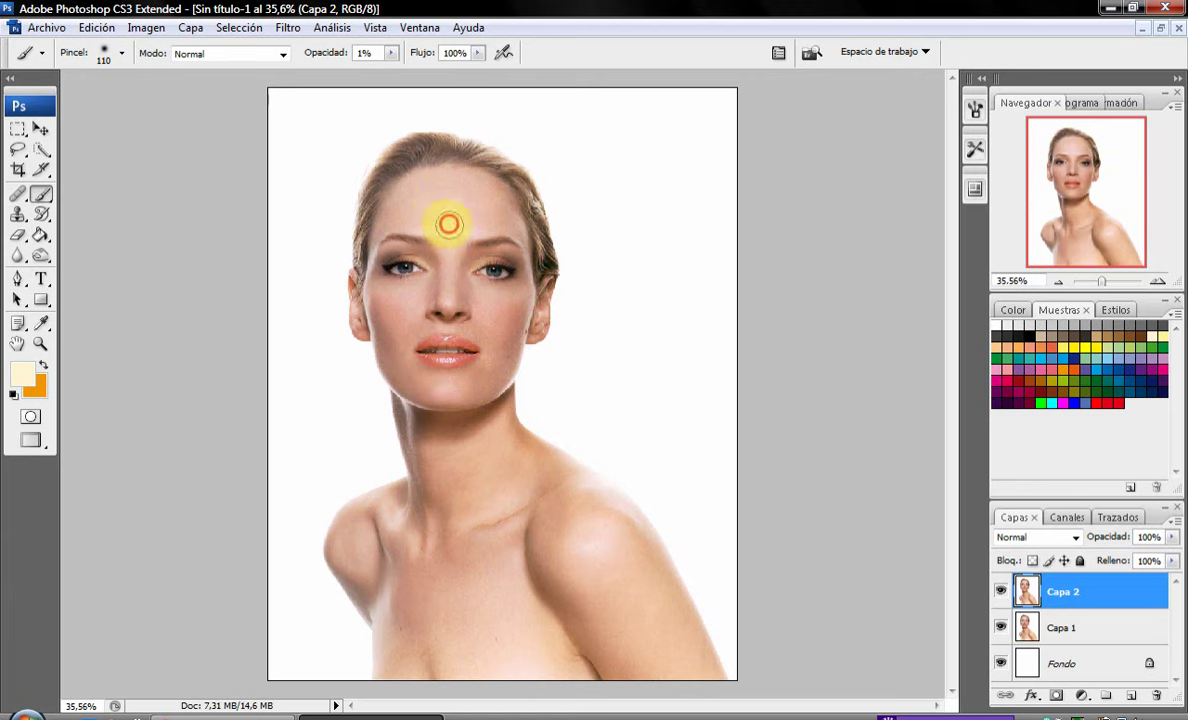
{"action": "left_click_drag", "start_coordinate": [448, 224], "coordinate": [460, 225]}
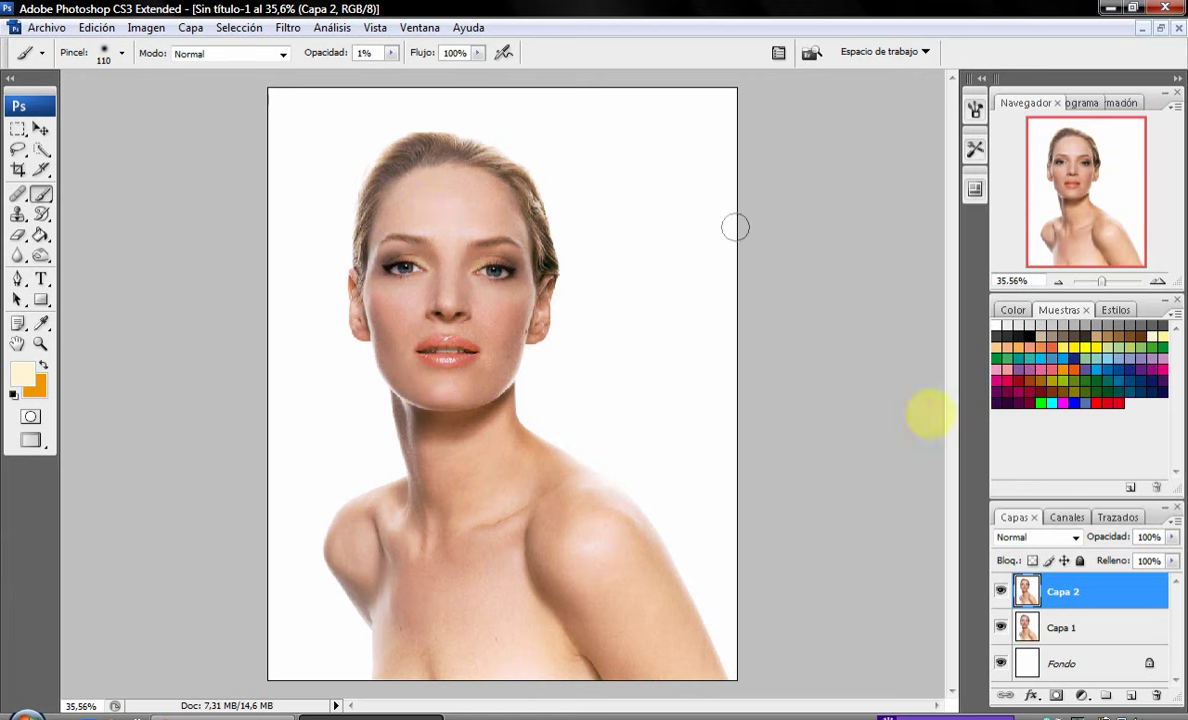
Toggle Capa 2 to compare, then brush faint orange on the right cheek and temple.
{"action": "left_click", "coordinate": [1003, 594]}
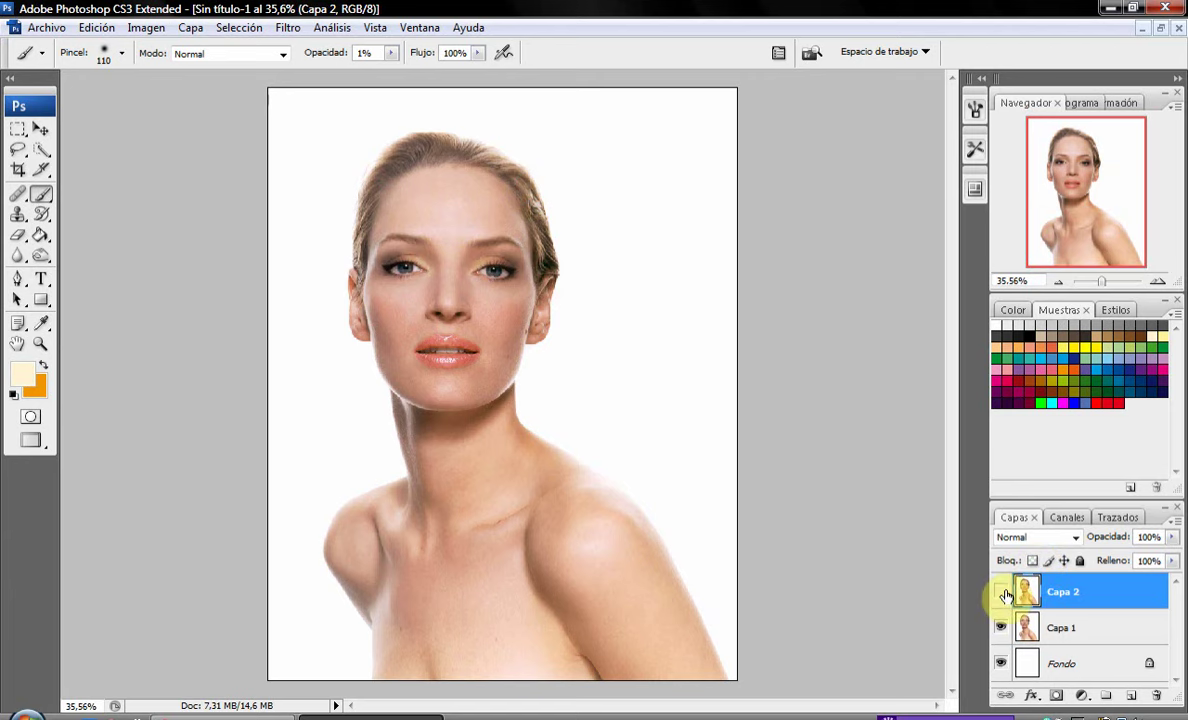
{"action": "left_click", "coordinate": [1003, 594]}
{"action": "left_click", "coordinate": [1003, 594]}
{"action": "left_click", "coordinate": [1003, 594]}
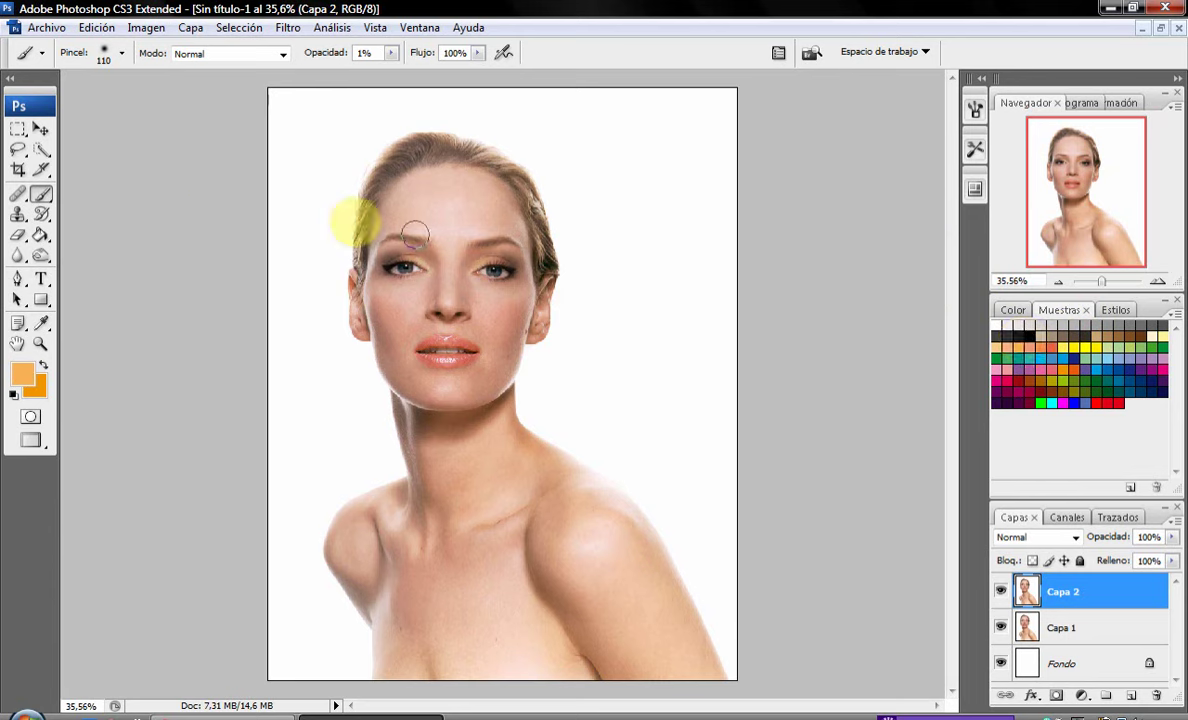
{"action": "left_click", "coordinate": [503, 312]}
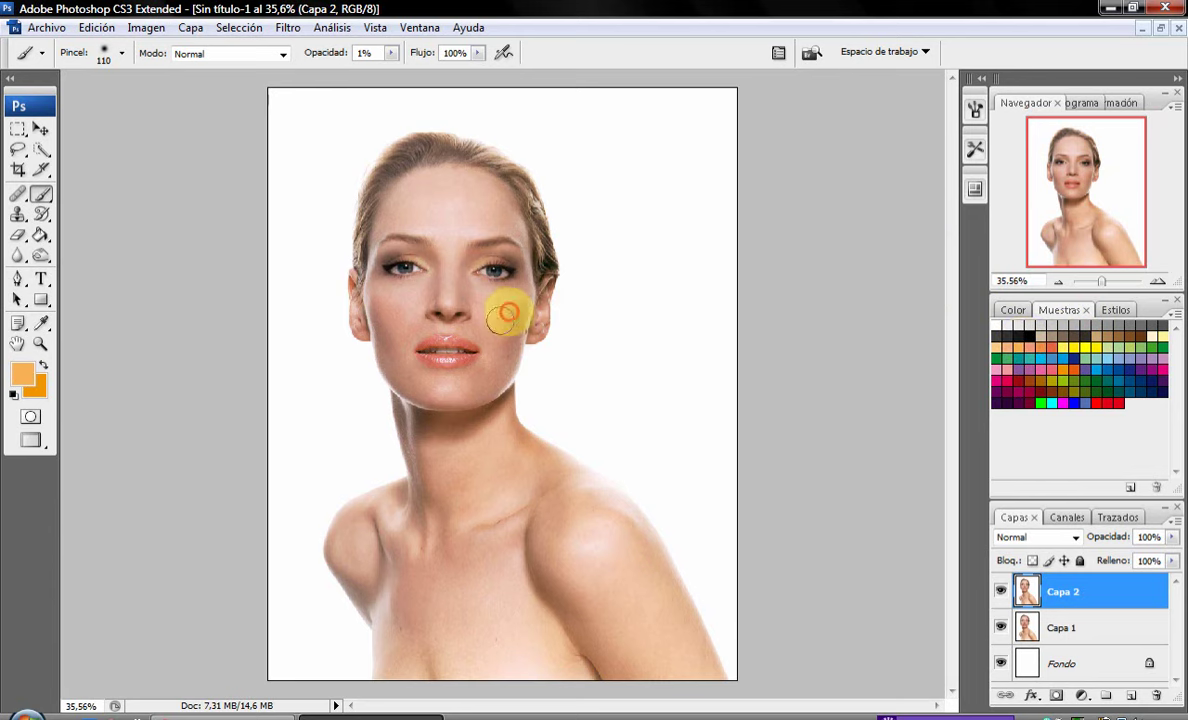
{"action": "left_click_drag", "start_coordinate": [520, 304], "coordinate": [395, 320]}
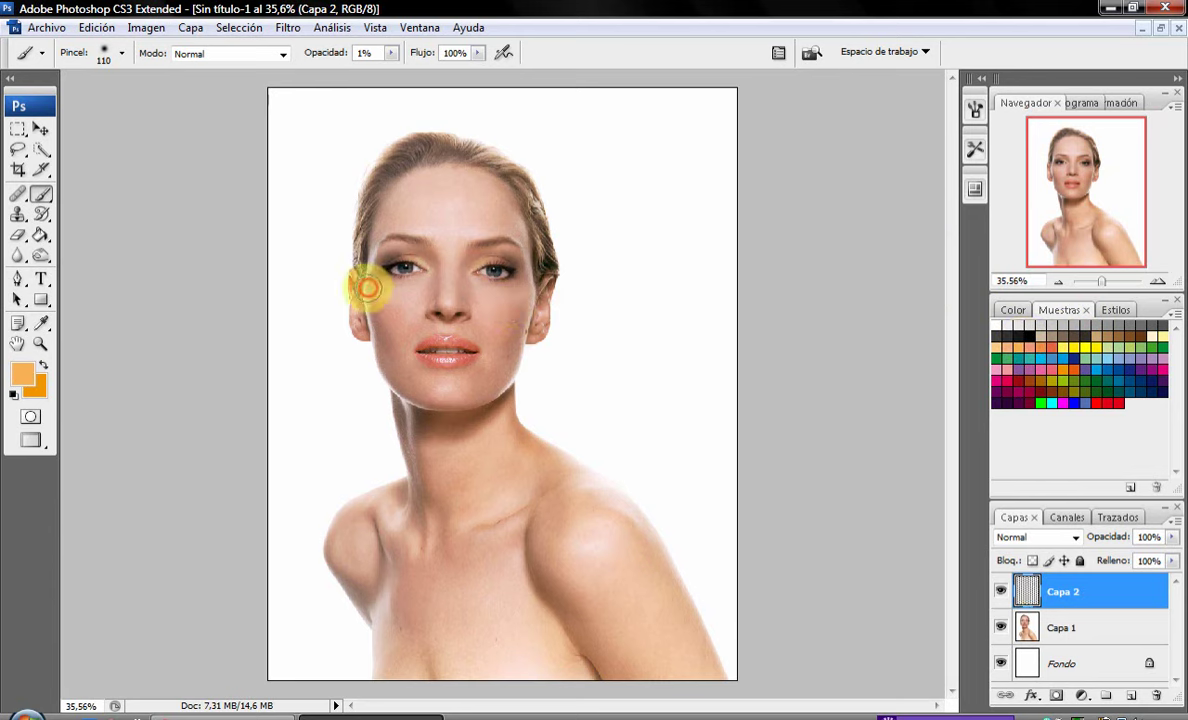
Hide and reshow Capa 2, then zoom in on the face with the Zoom tool.
{"action": "left_click", "coordinate": [1001, 592]}
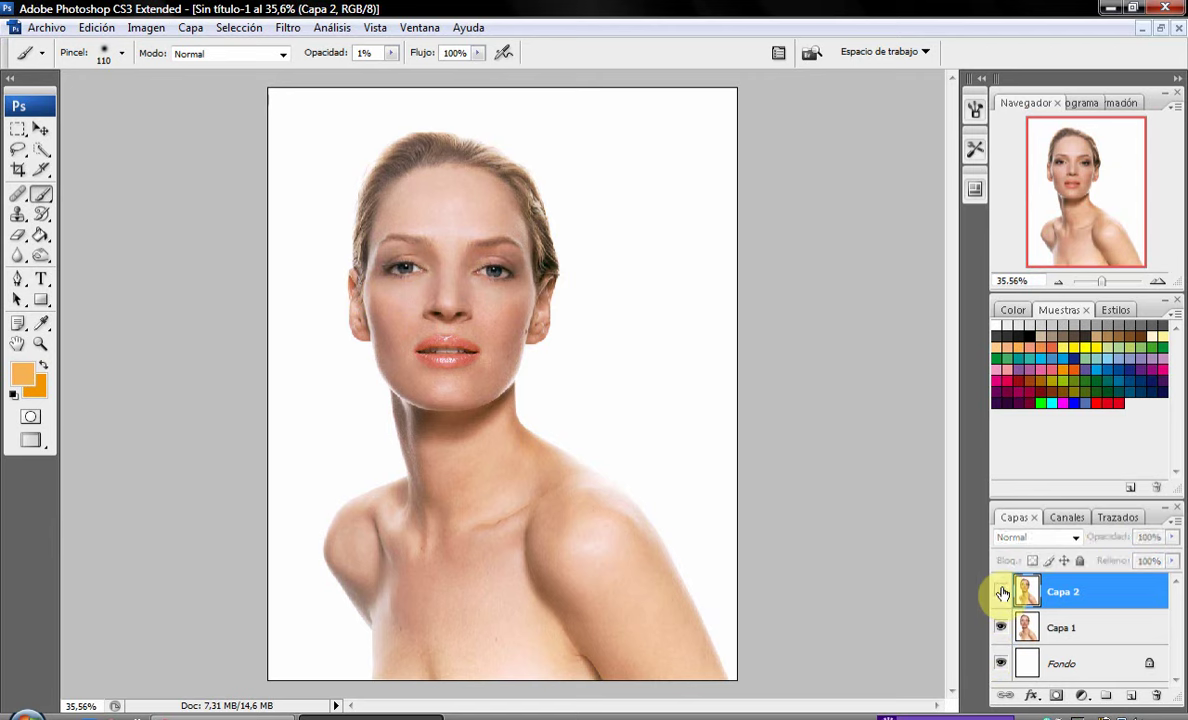
{"action": "left_click", "coordinate": [1001, 592]}
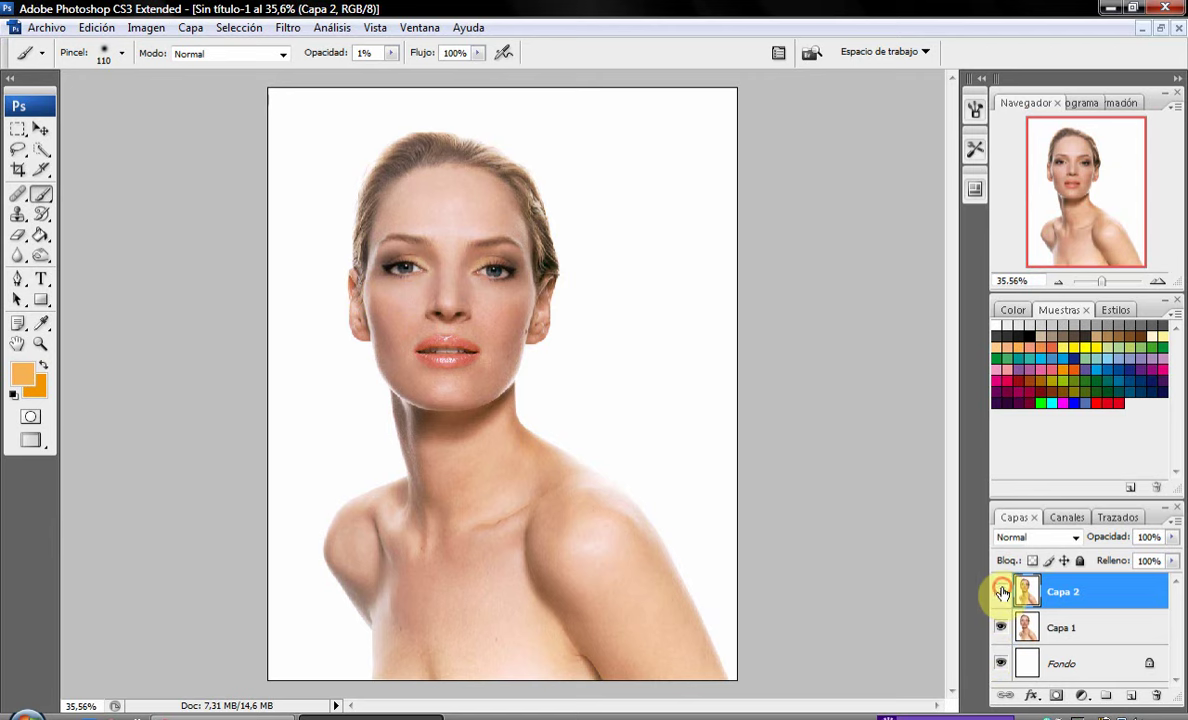
{"action": "left_click", "coordinate": [38, 342]}
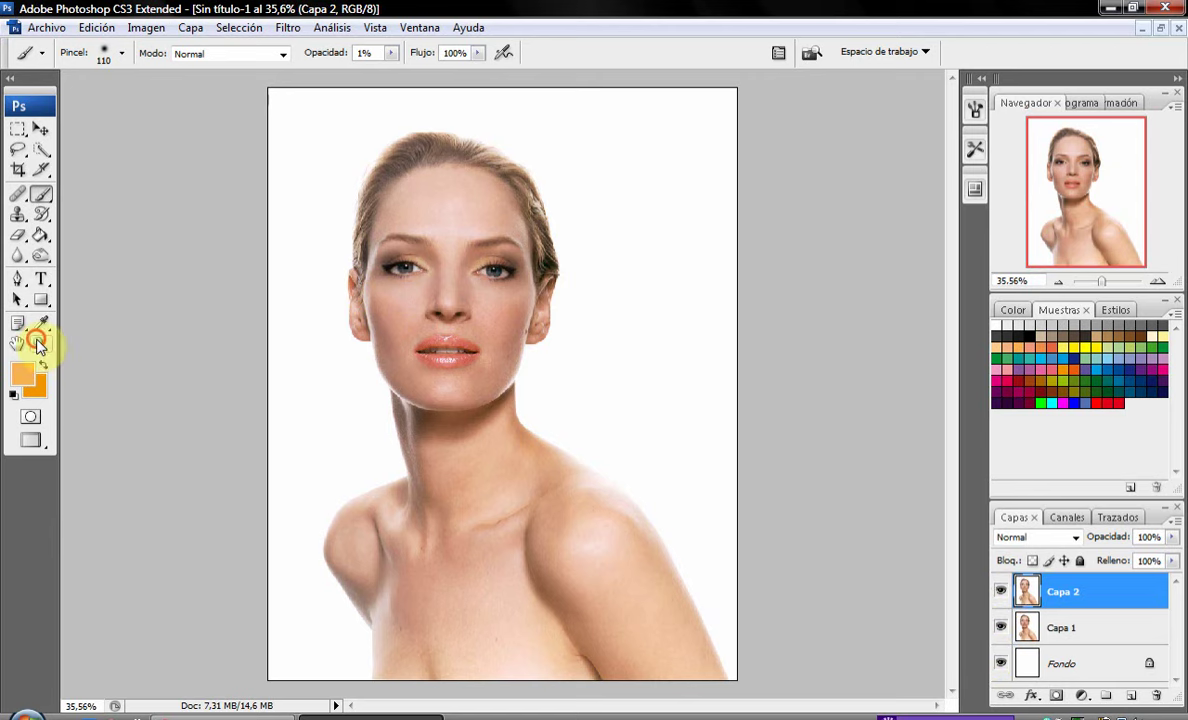
{"action": "left_click", "coordinate": [440, 270]}
{"action": "left_click", "coordinate": [412, 347]}
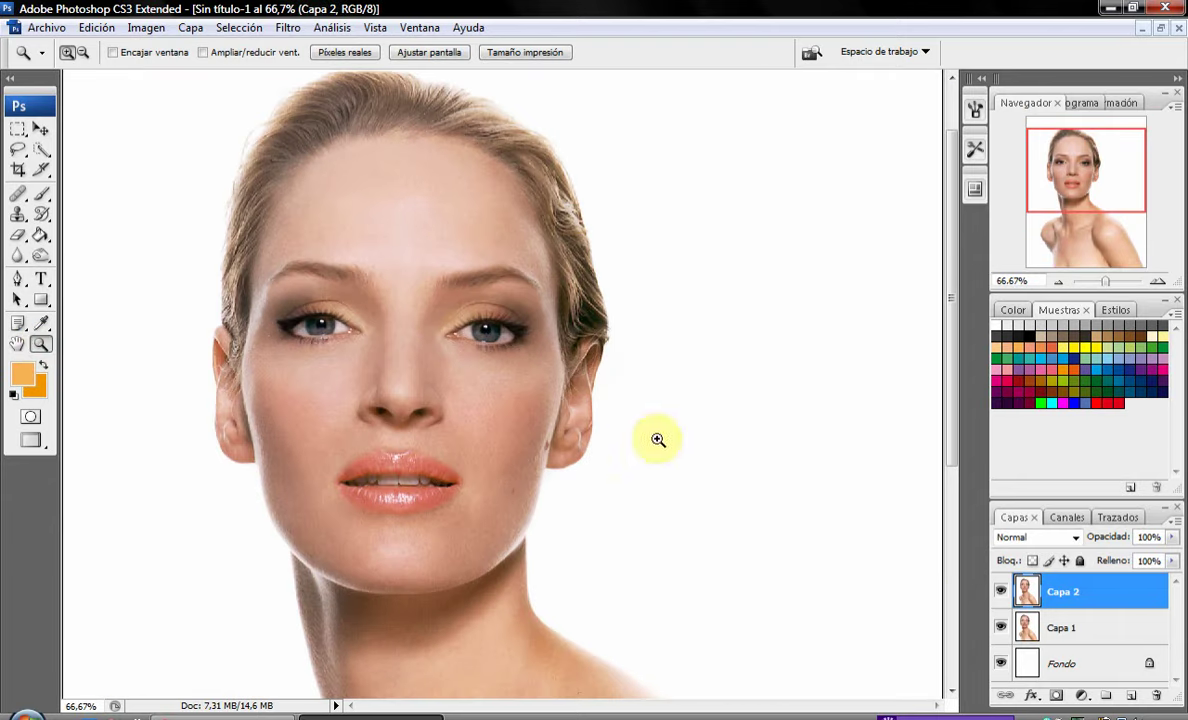
Zoom the face to 100% while toggling Capa 2 to compare the makeup before and after.
{"action": "left_click", "coordinate": [1001, 592]}
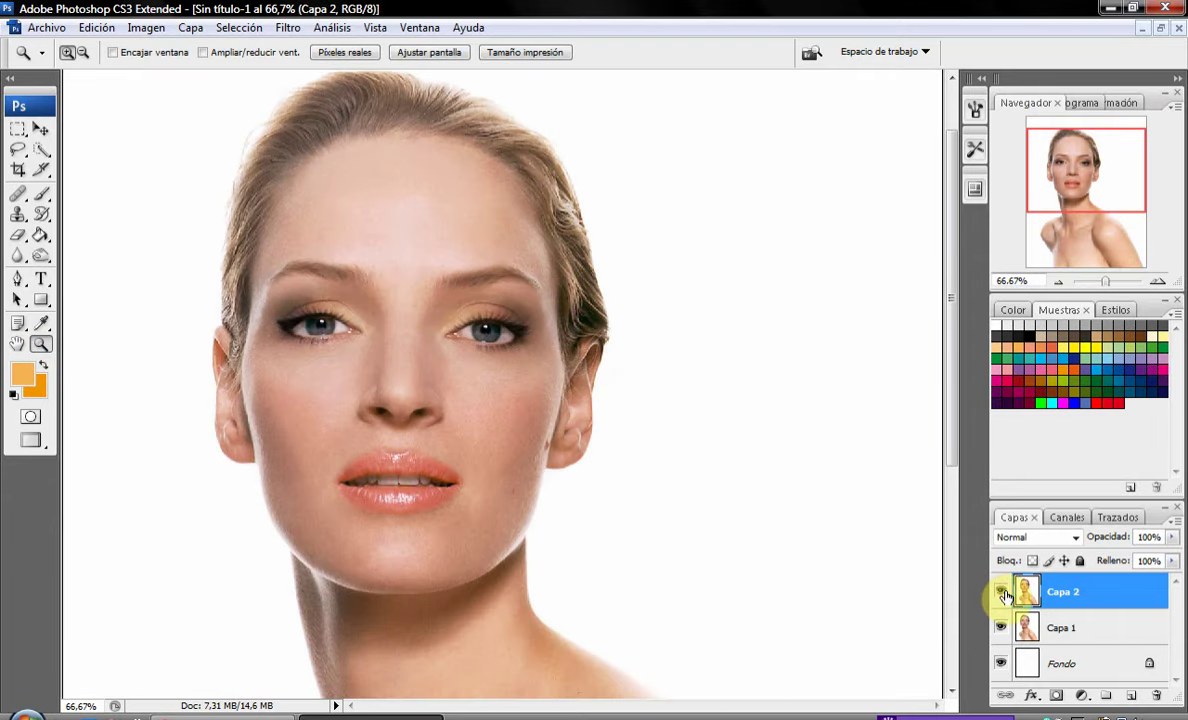
{"action": "left_click", "coordinate": [1002, 593]}
{"action": "left_click", "coordinate": [1002, 593]}
{"action": "left_click", "coordinate": [1002, 593]}
{"action": "left_click", "coordinate": [1002, 593]}
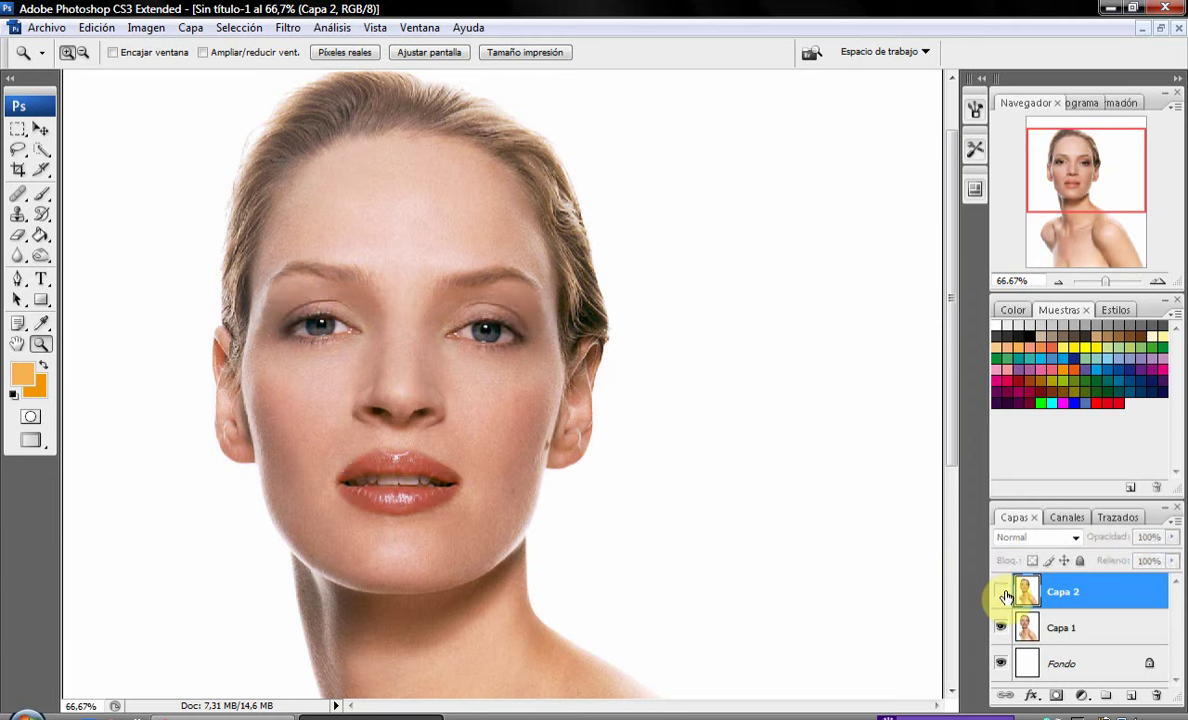
{"action": "left_click", "coordinate": [422, 412]}
{"action": "left_click", "coordinate": [1002, 593]}
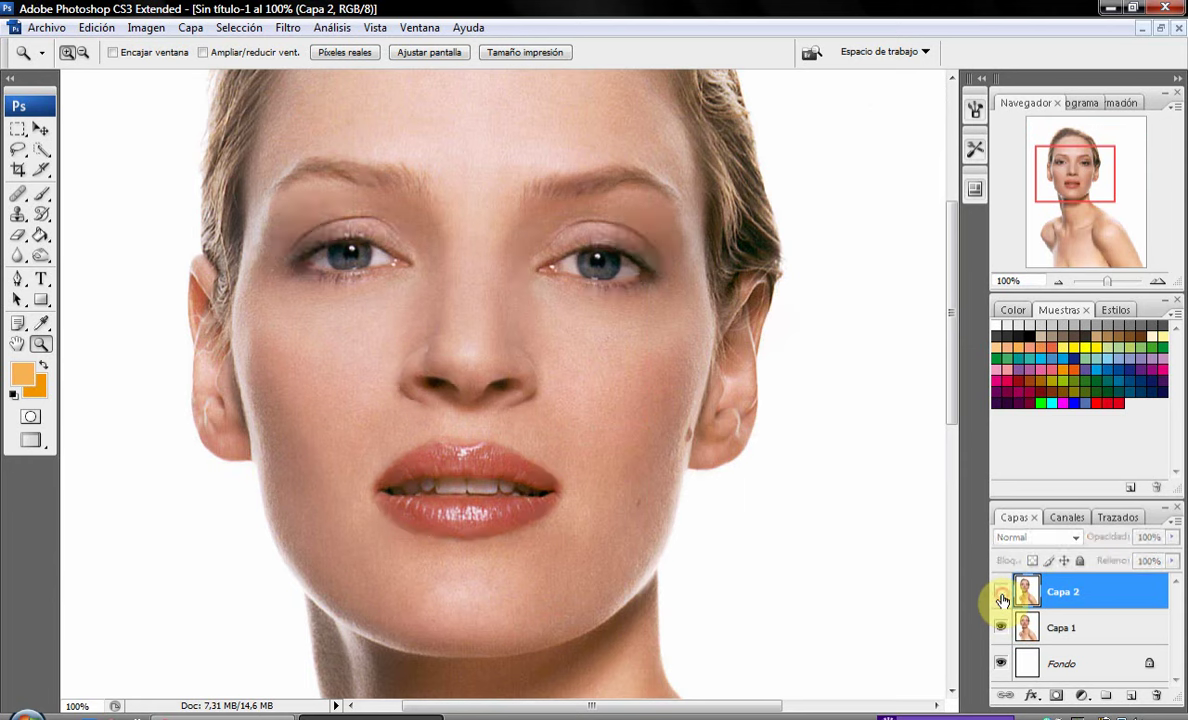